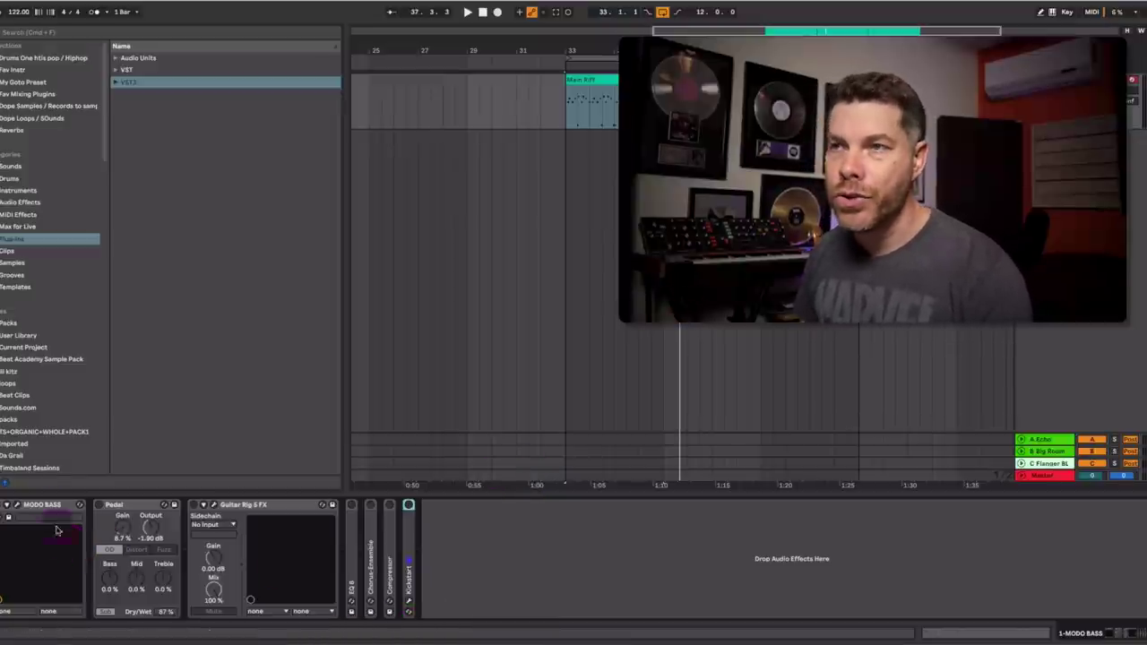
Open the MODO BASS instrument window and browse its available bass models around the '70s J-Bass.
click(26, 505)
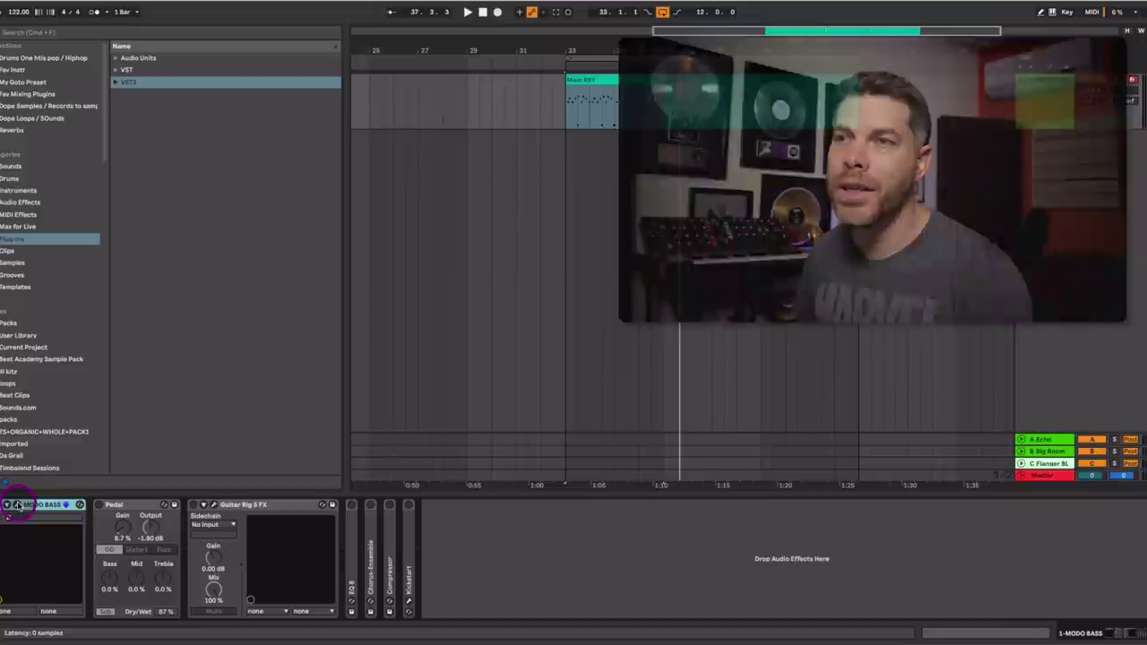
click(17, 506)
drag(1023, 80, 884, 89)
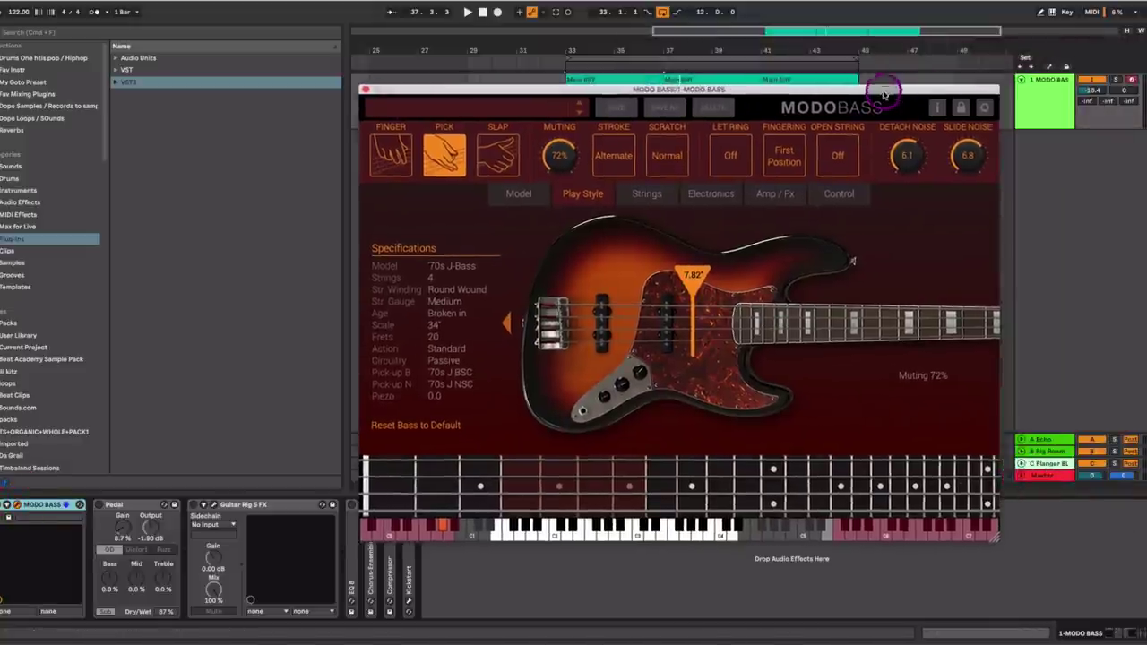
click(518, 187)
click(385, 158)
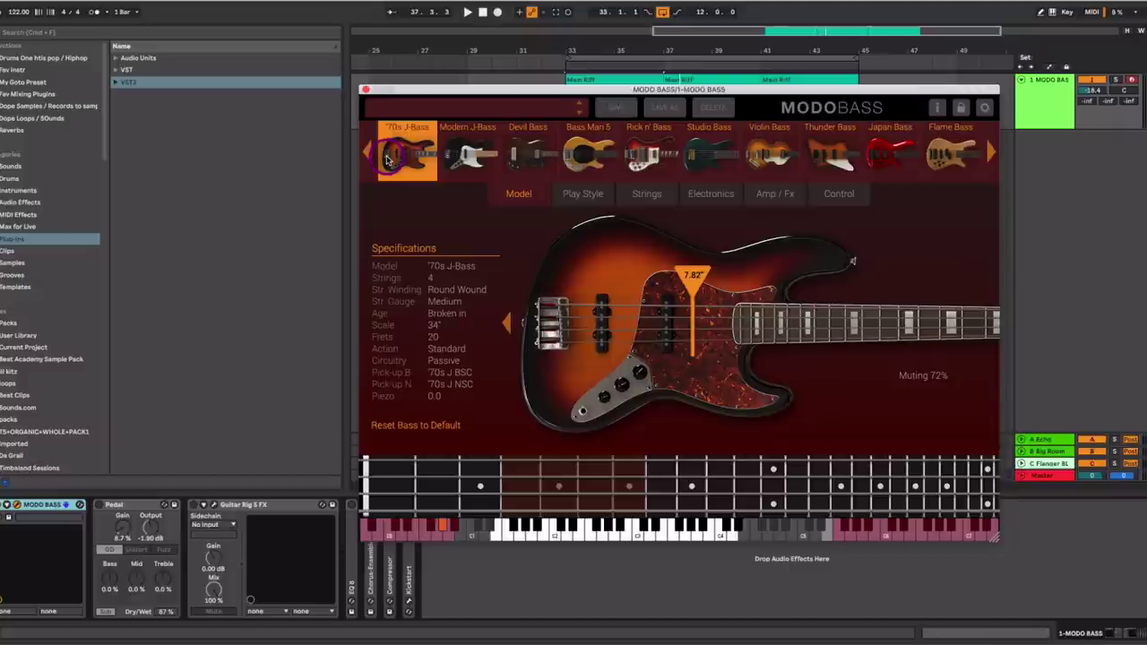
click(366, 152)
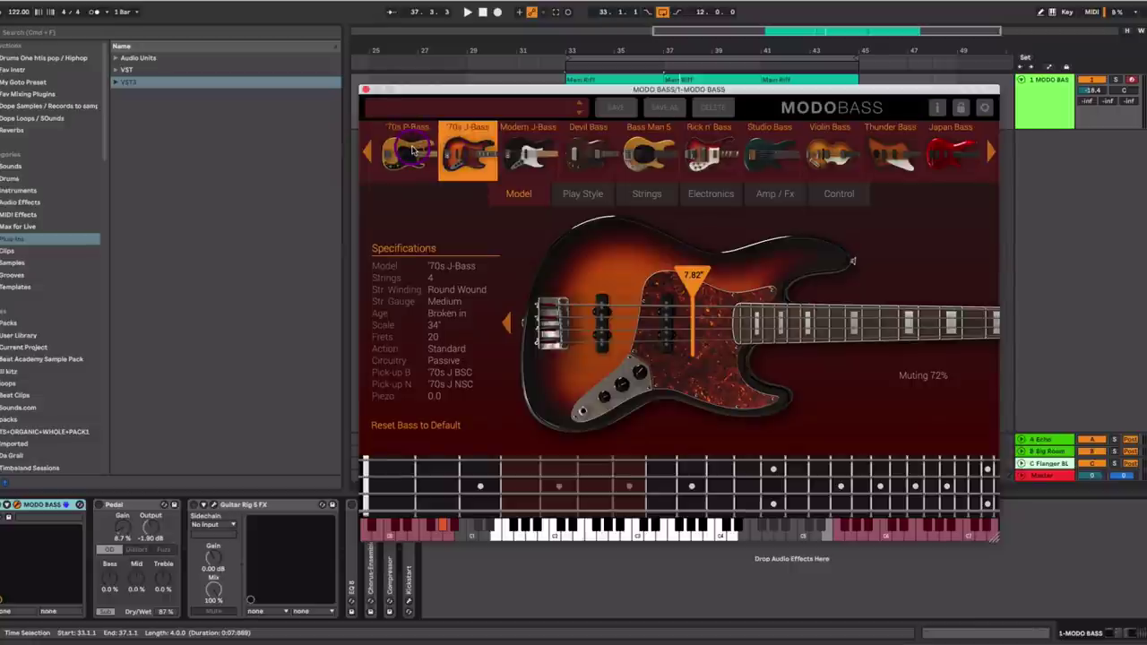
Review the MODO BASS play styles with Pick selected, set the muting to 64%, and close the window.
click(581, 194)
click(388, 159)
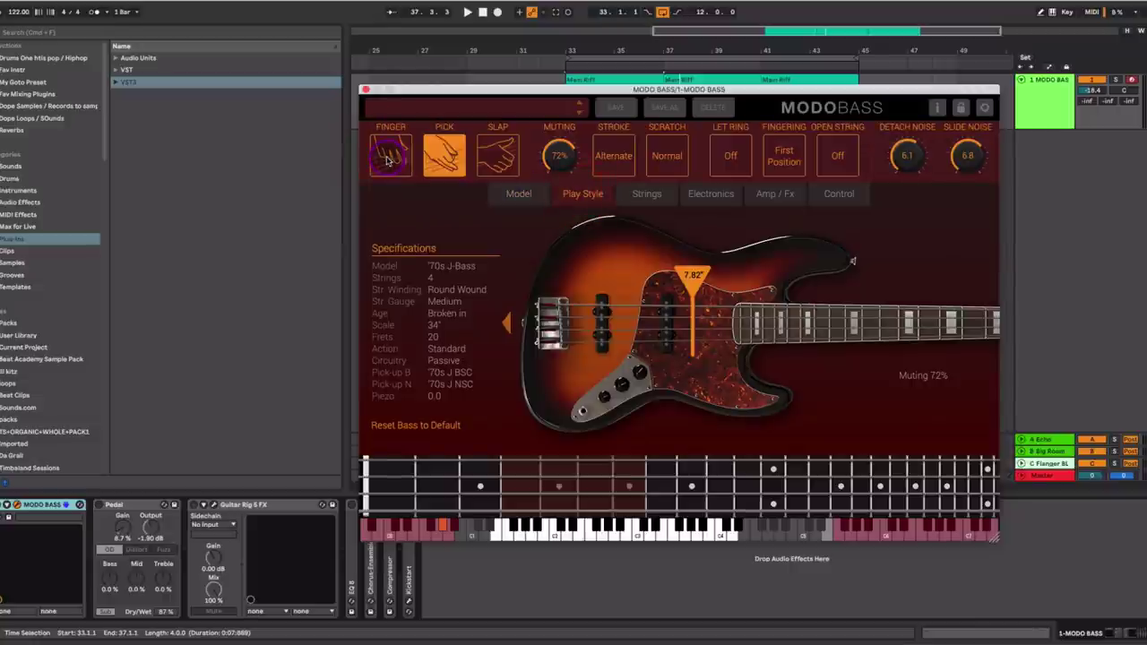
click(441, 161)
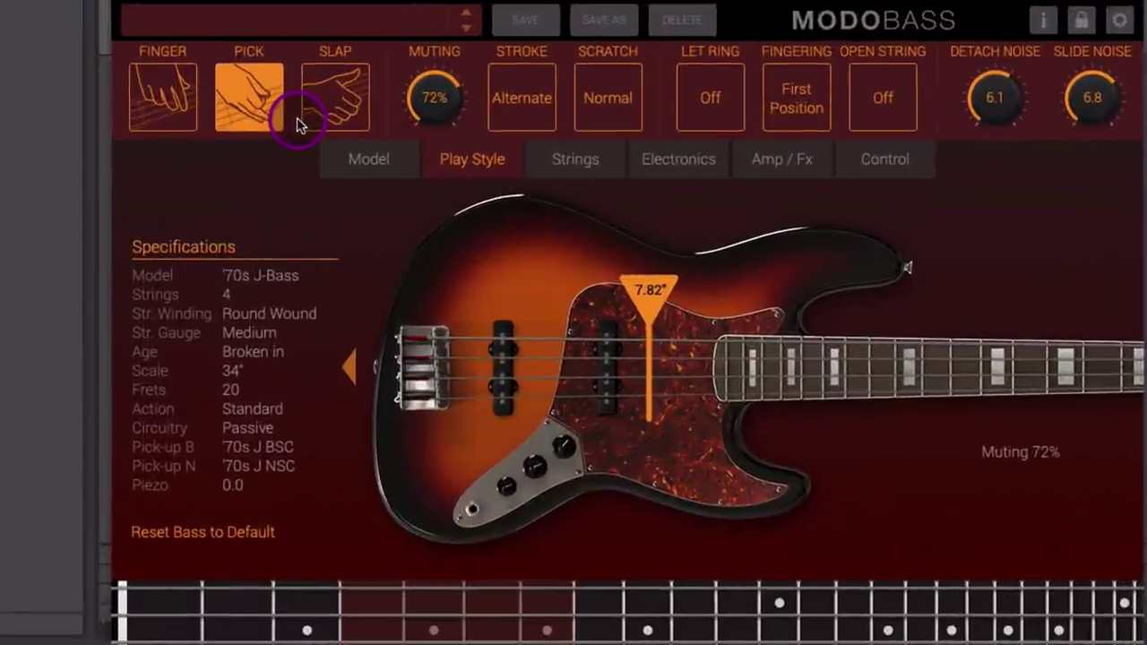
mouse_move(434, 115)
mouse_down()
mouse_move(438, 54)
mouse_move(425, 188)
mouse_move(440, 135)
mouse_up()
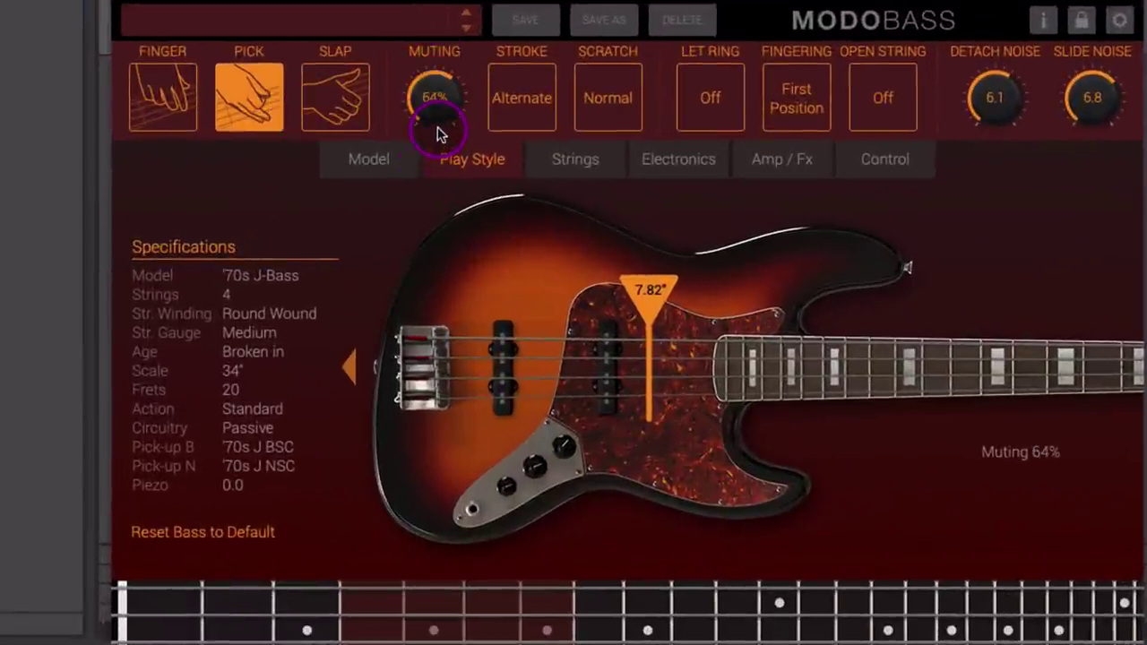
click(124, 5)
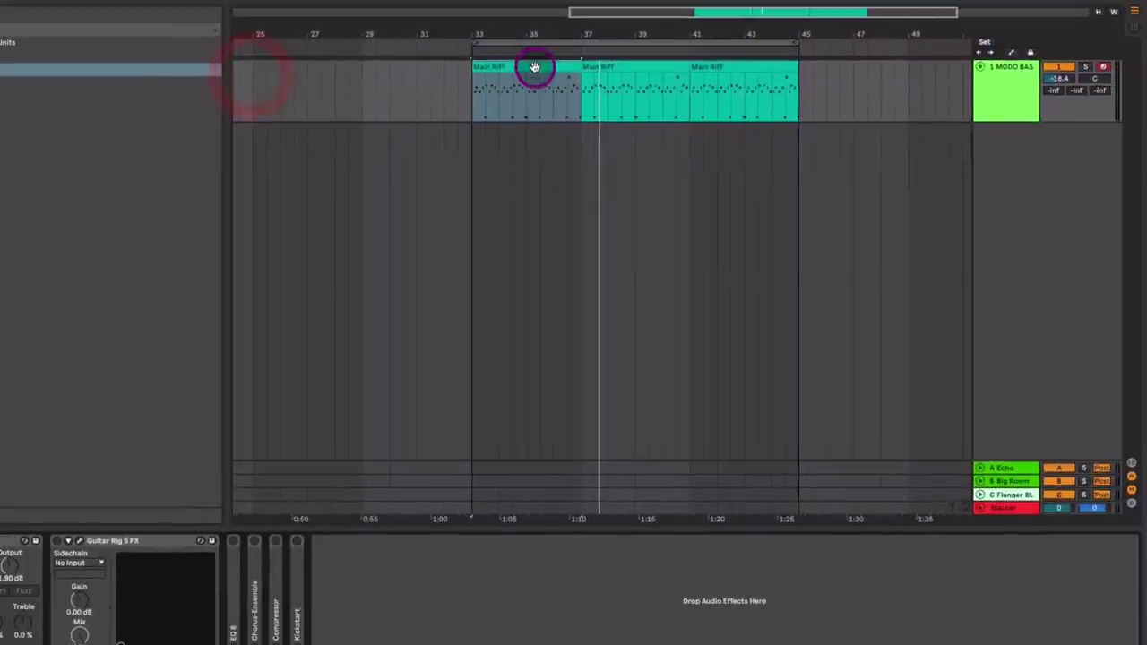
Open the first Main Riff clip's MIDI notes, play the riff, and return to the device chain.
double_click(535, 68)
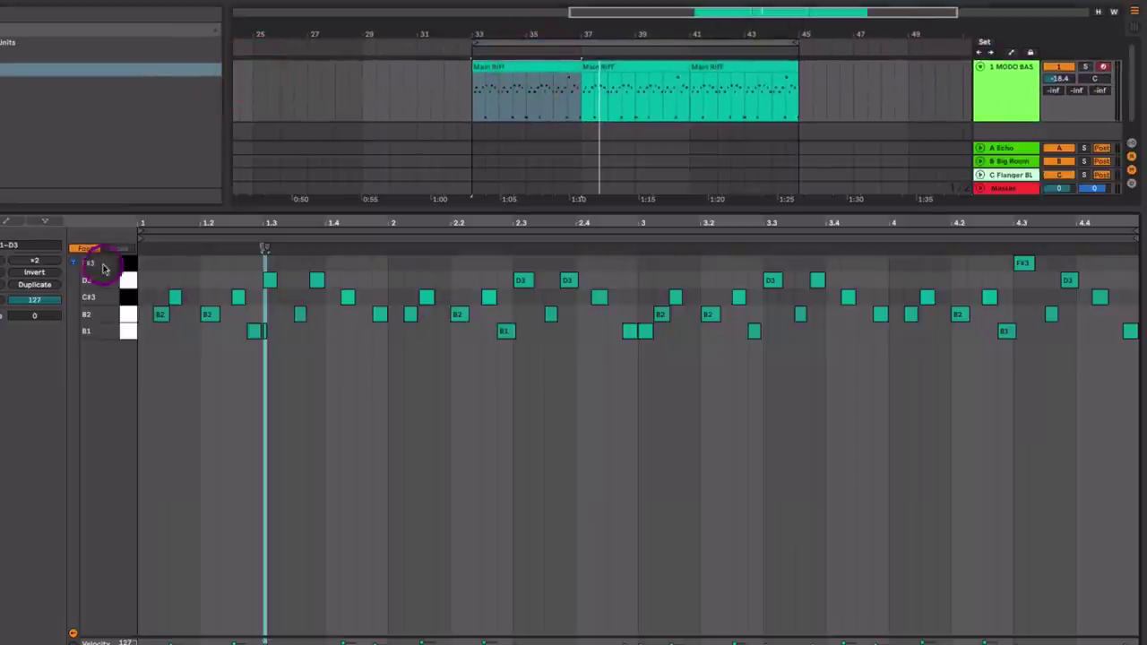
key(space)
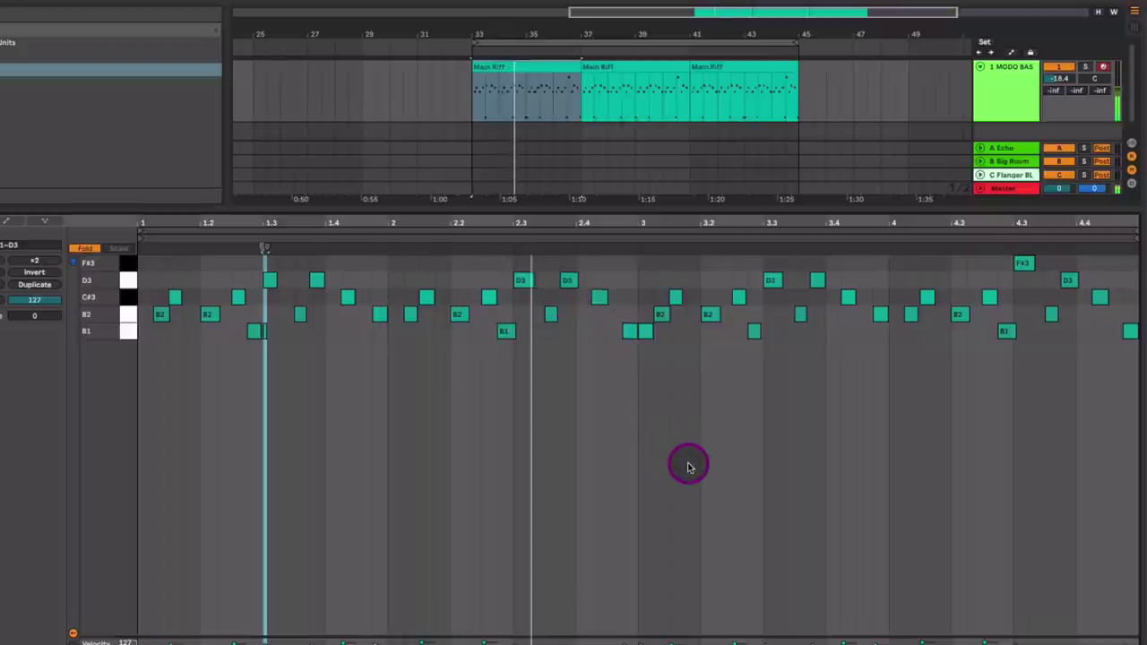
drag(277, 232, 276, 260)
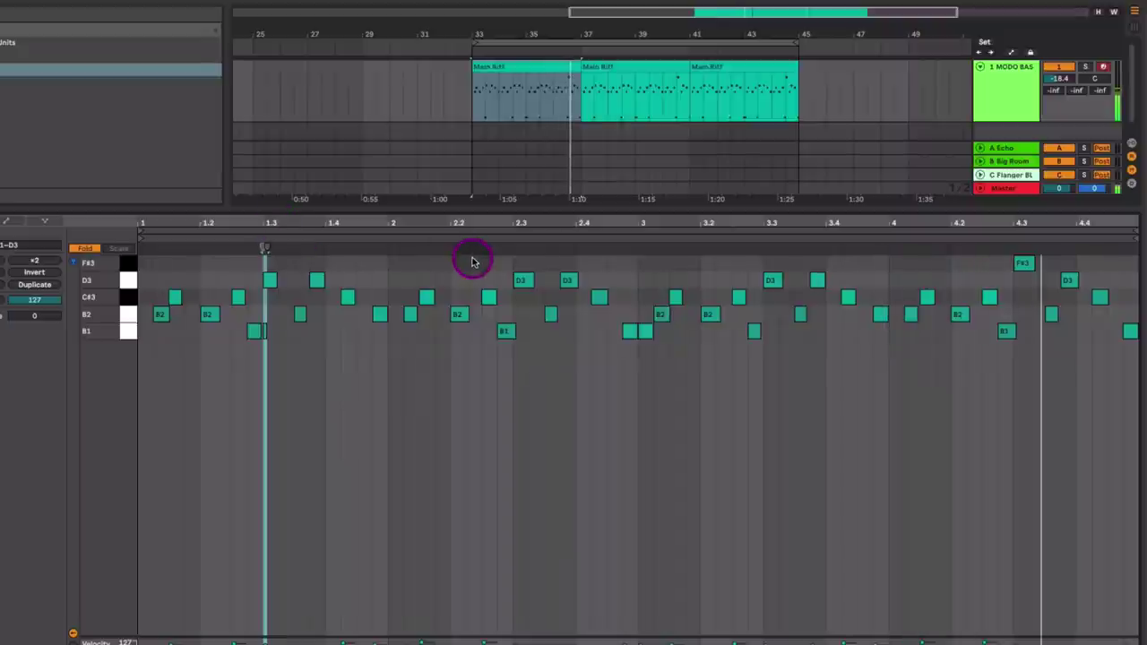
key(shift+Tab)
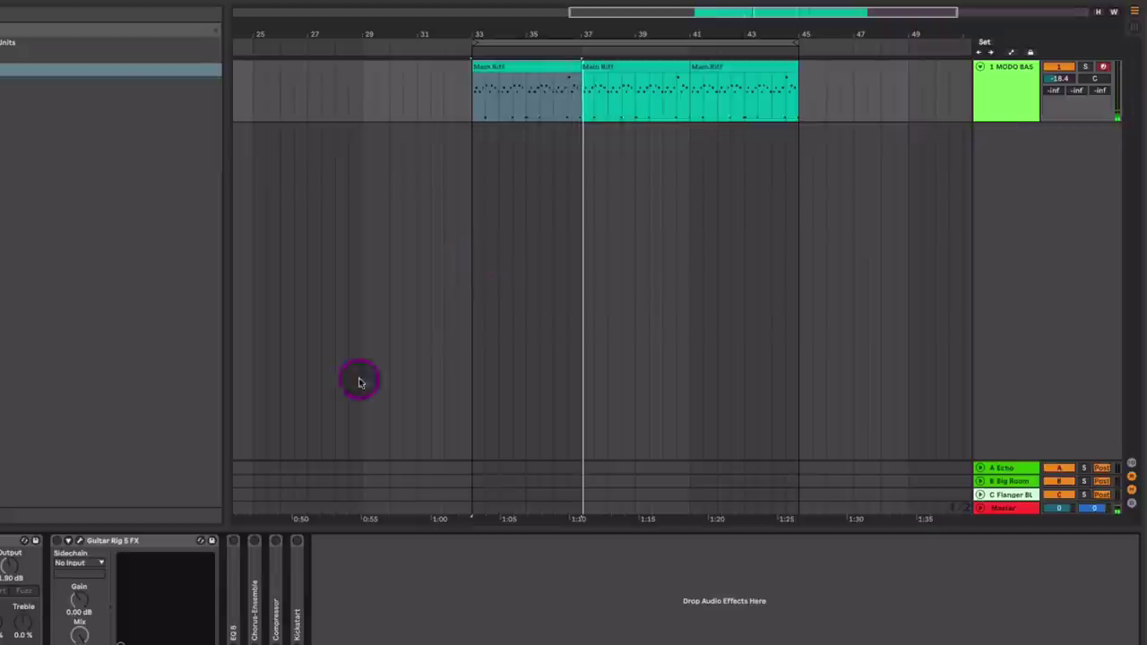
Compare the riff with MODO BASS muting at 0% and raise the muting to 85% during playback.
key(super+alt+p)
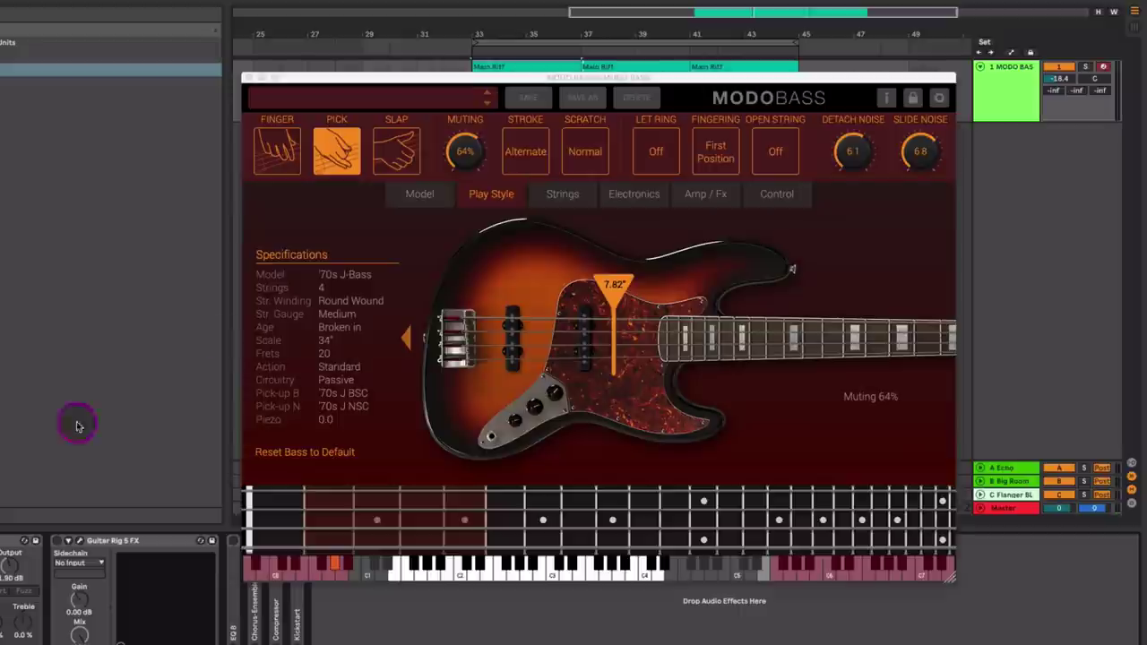
drag(465, 149, 461, 278)
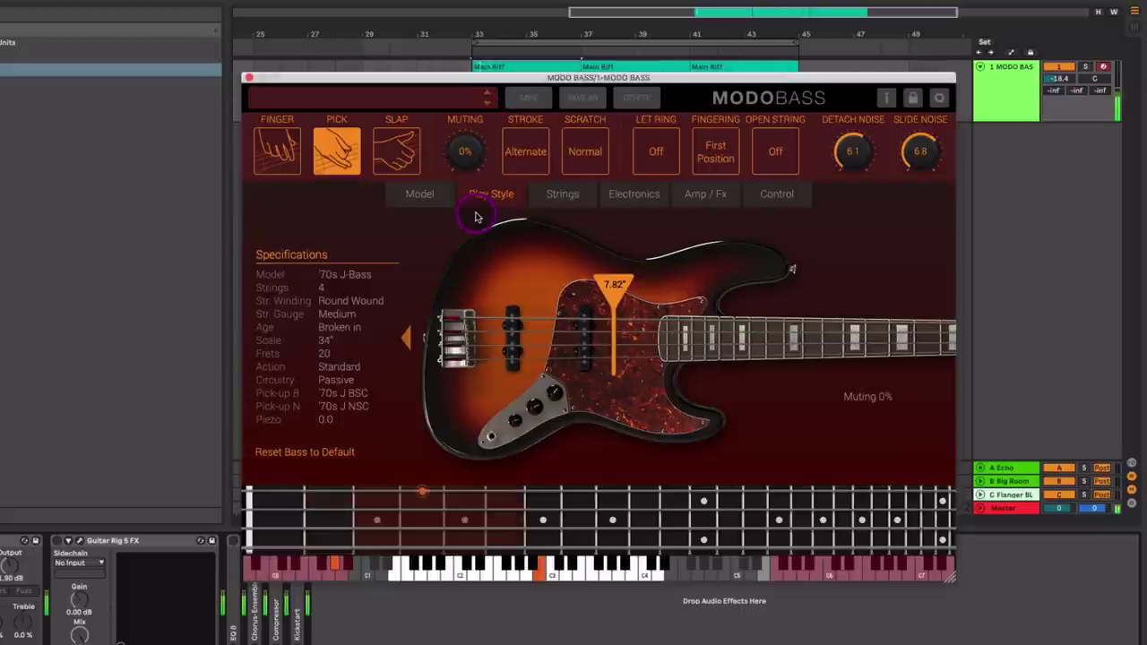
drag(471, 159, 491, 16)
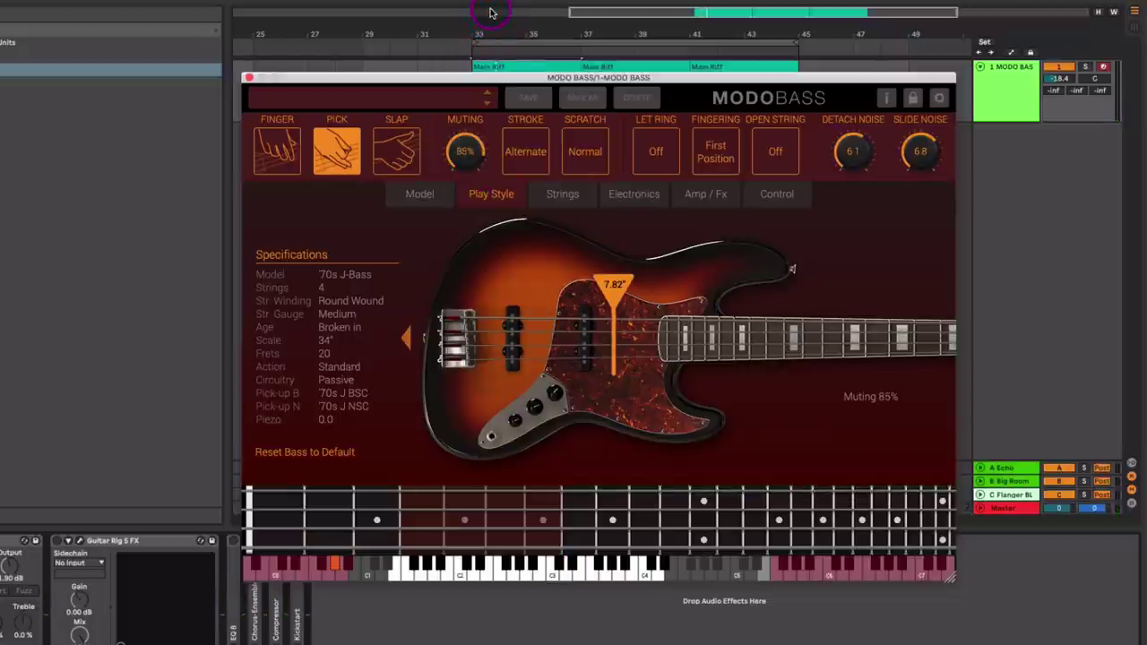
key(space)
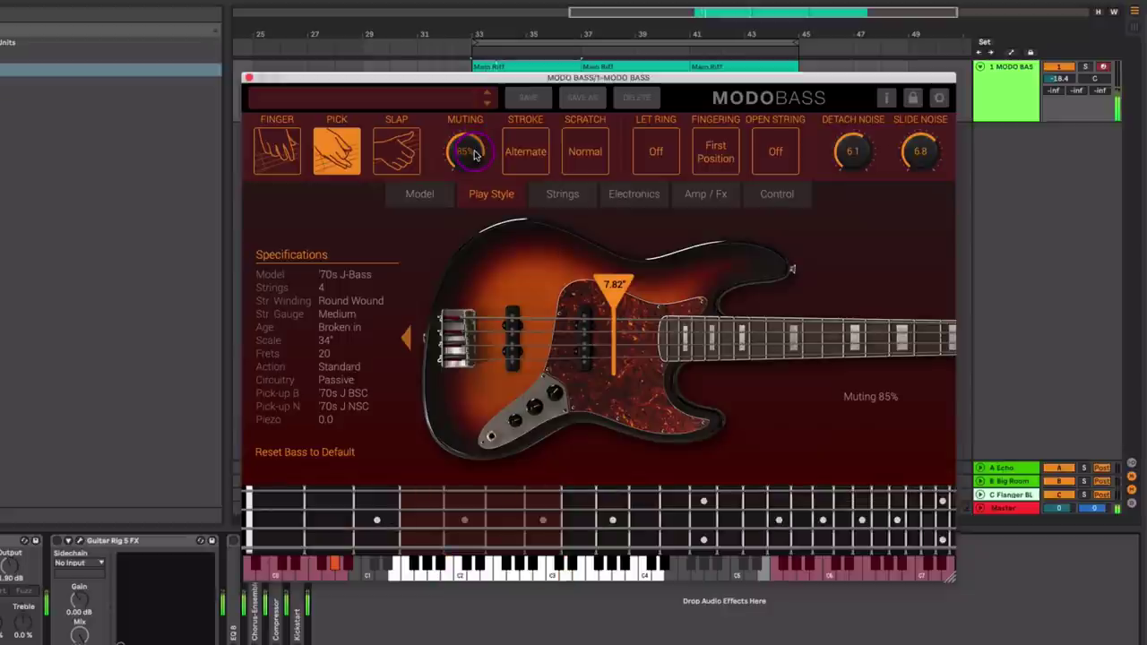
drag(475, 155, 475, 160)
click(249, 79)
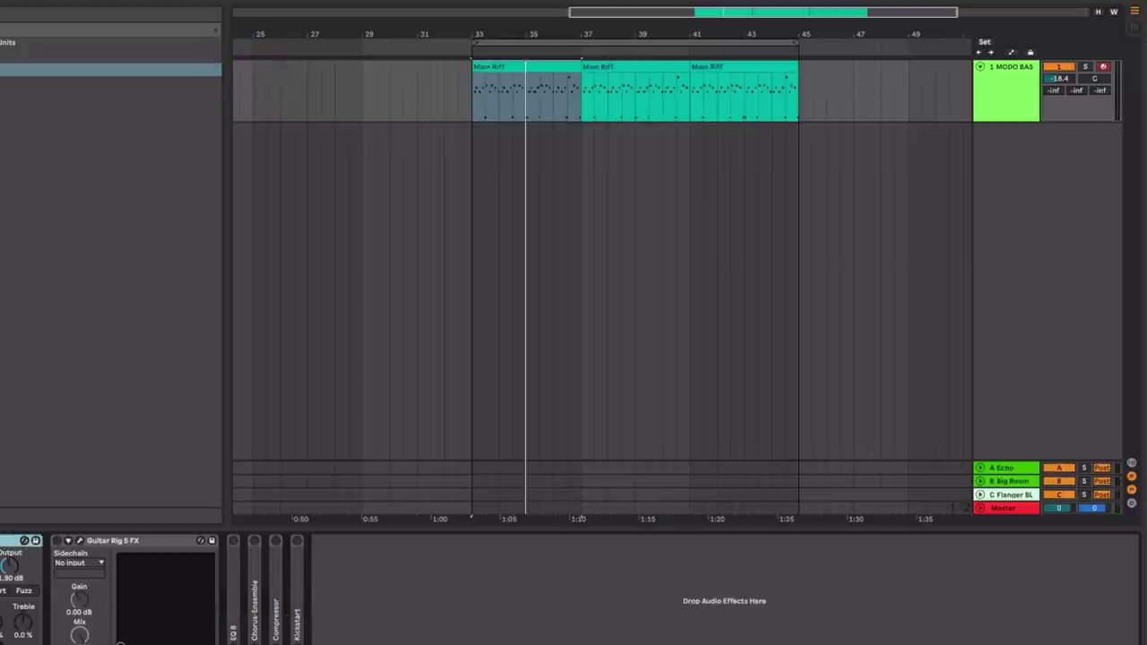
Turn on the Pedal effect in OD mode and set its gain to 6.3% with Sub kept on.
click(174, 432)
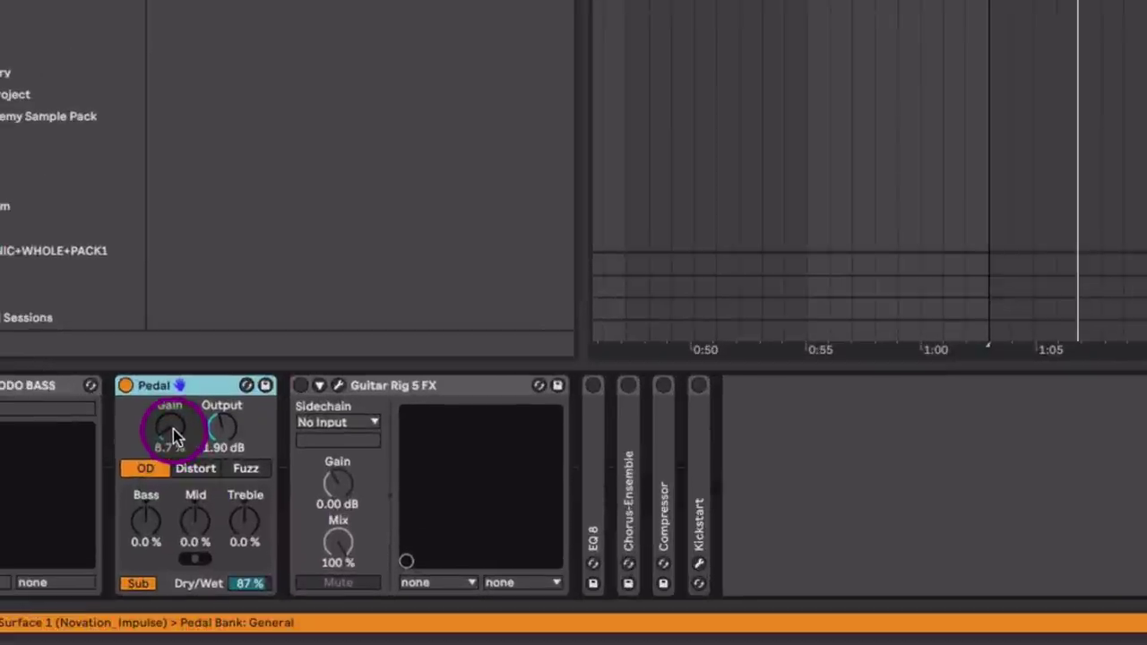
key(space)
mouse_move(173, 430)
mouse_down()
mouse_move(174, 446)
mouse_move(175, 434)
mouse_up()
click(141, 584)
click(139, 584)
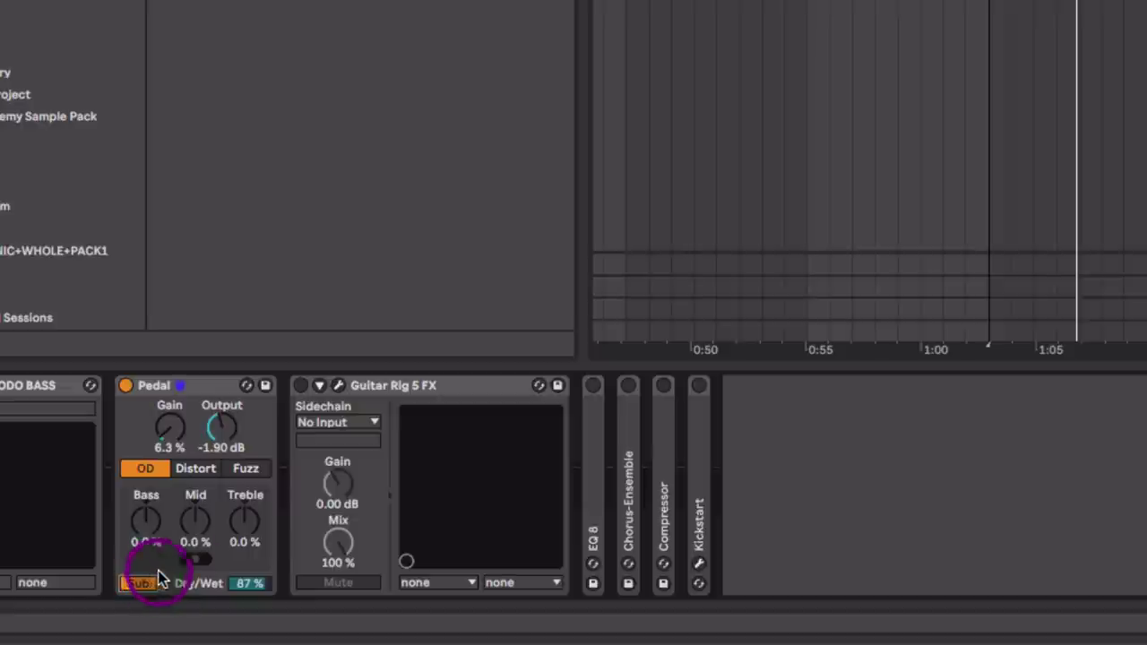
Turn on Guitar Rig 5 FX, open its window to review the component chain, and play the riff through it.
click(303, 386)
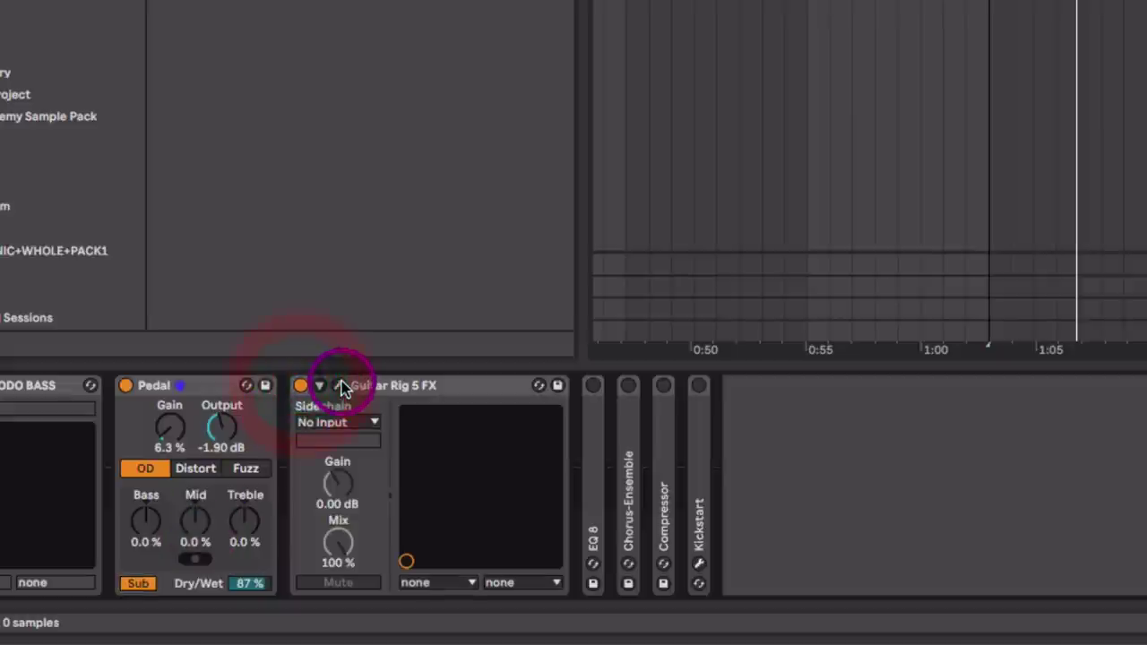
click(339, 385)
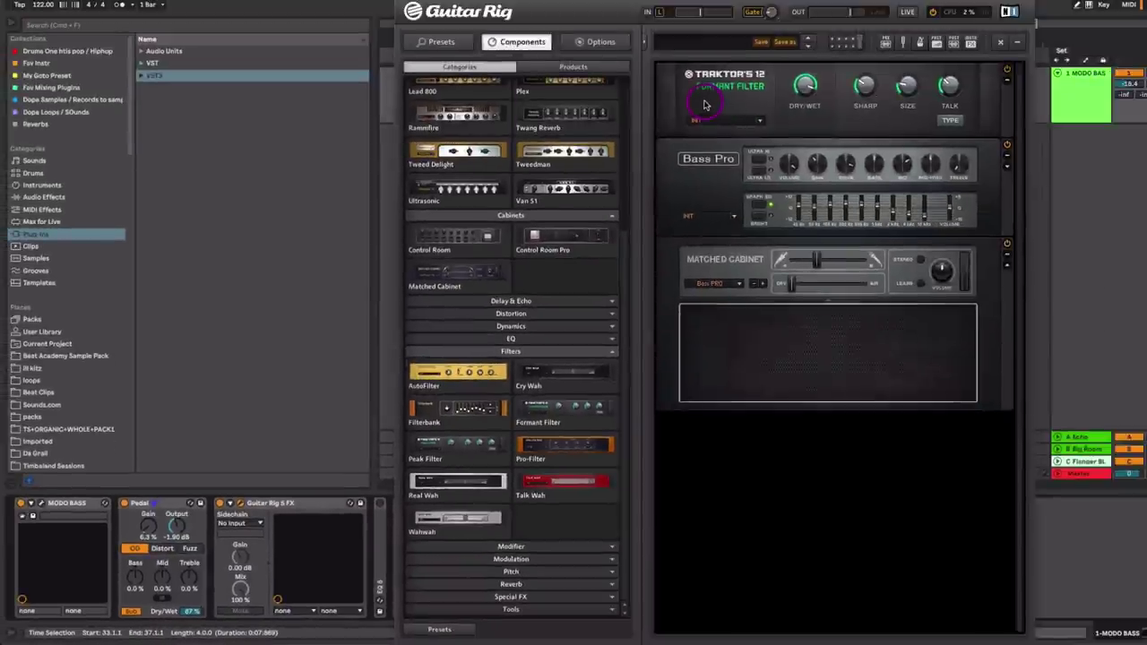
click(903, 91)
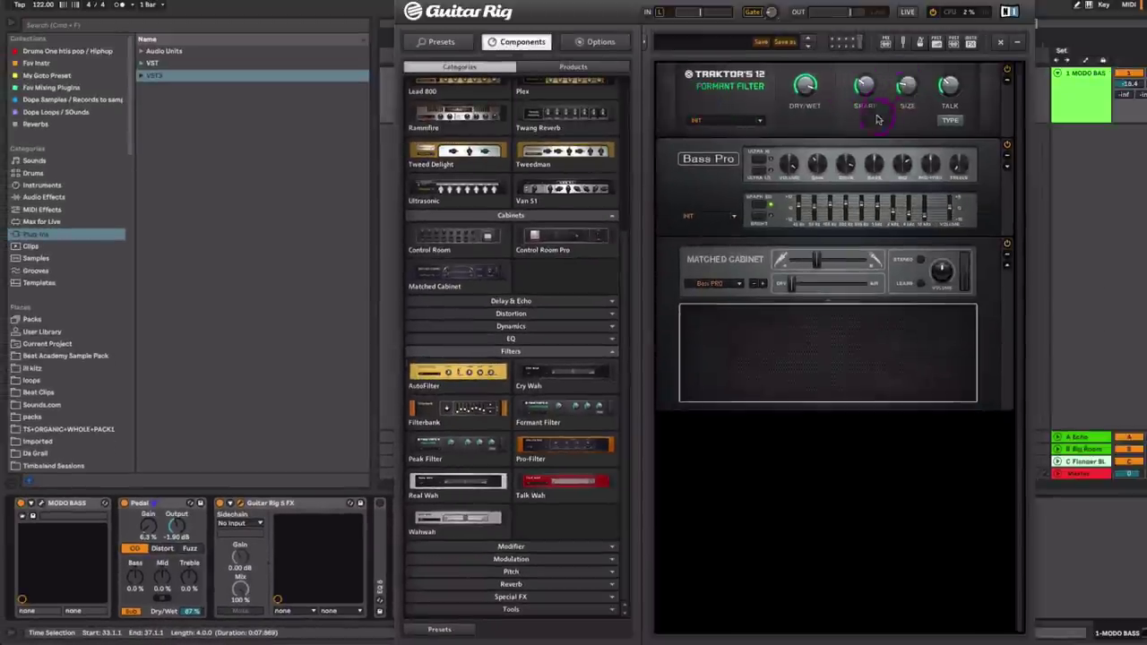
click(725, 158)
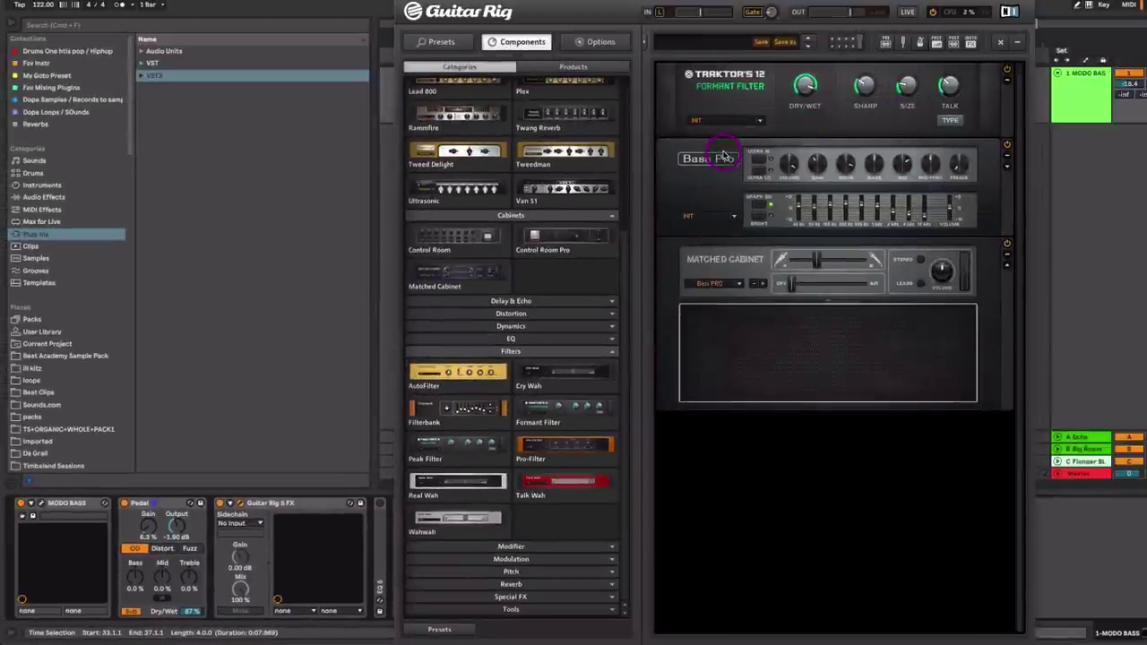
key(space)
drag(902, 2, 884, 138)
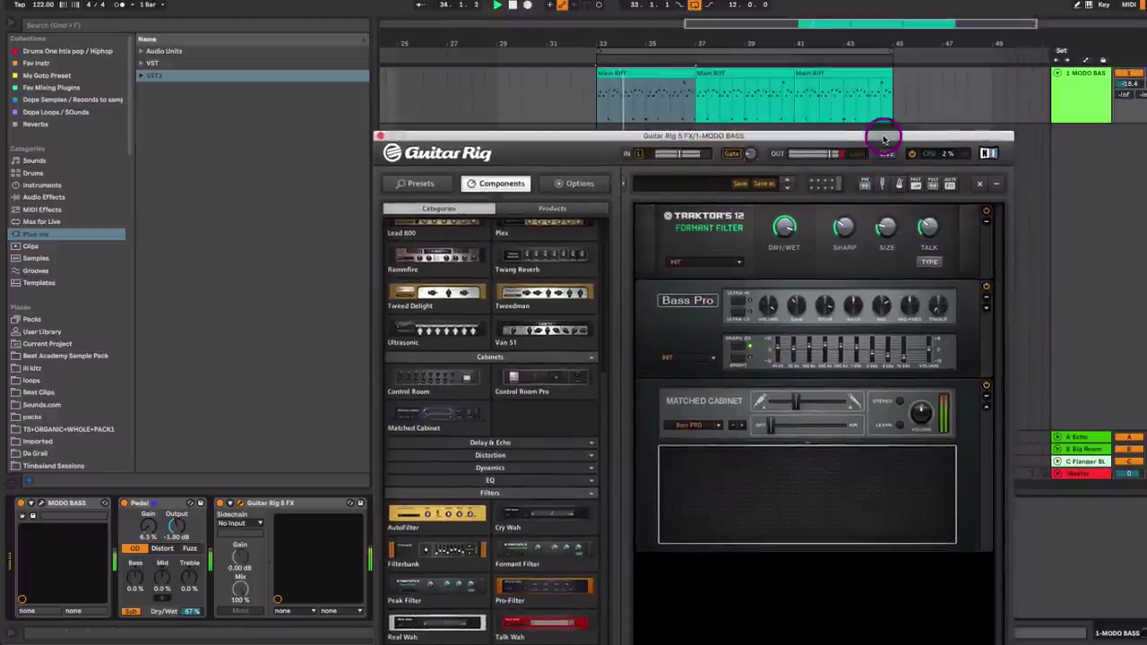
Sweep the Talk amount of Guitar Rig's Formant Filter while the riff plays.
drag(784, 227, 809, 231)
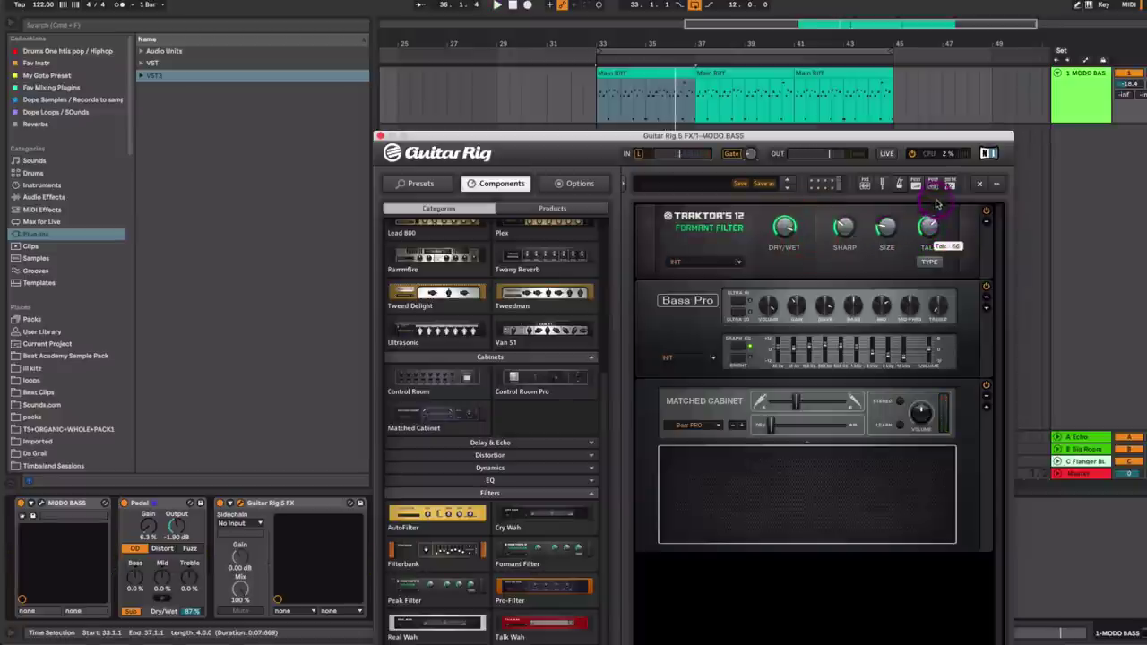
mouse_move(936, 202)
mouse_down()
mouse_move(938, 188)
mouse_move(939, 230)
mouse_move(939, 212)
mouse_up()
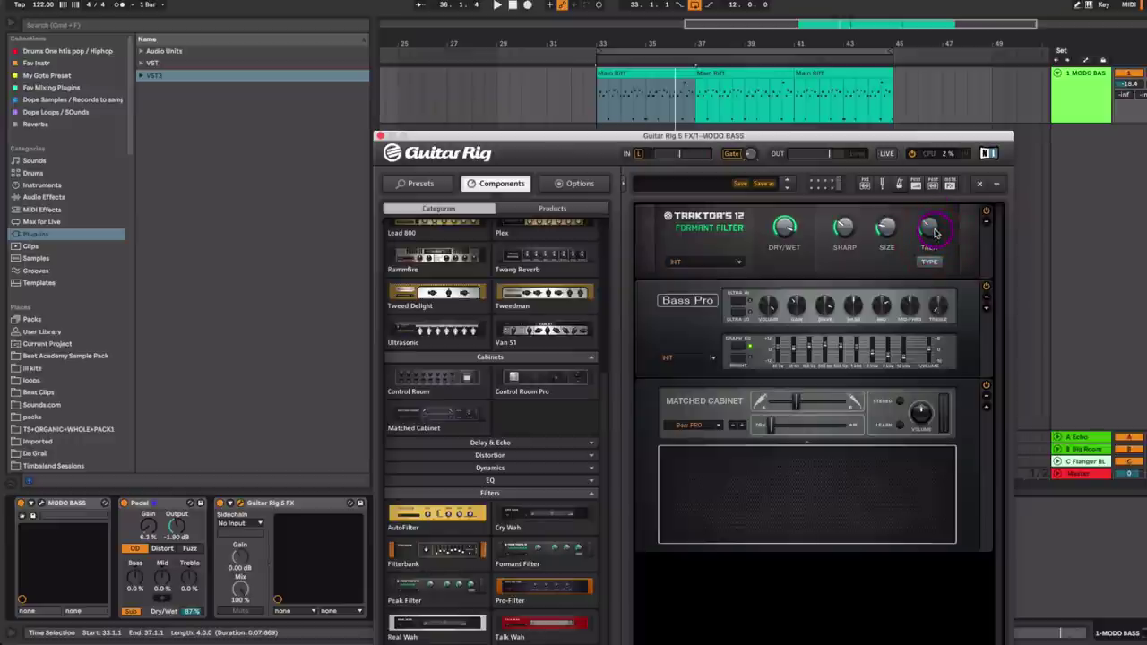
key(space)
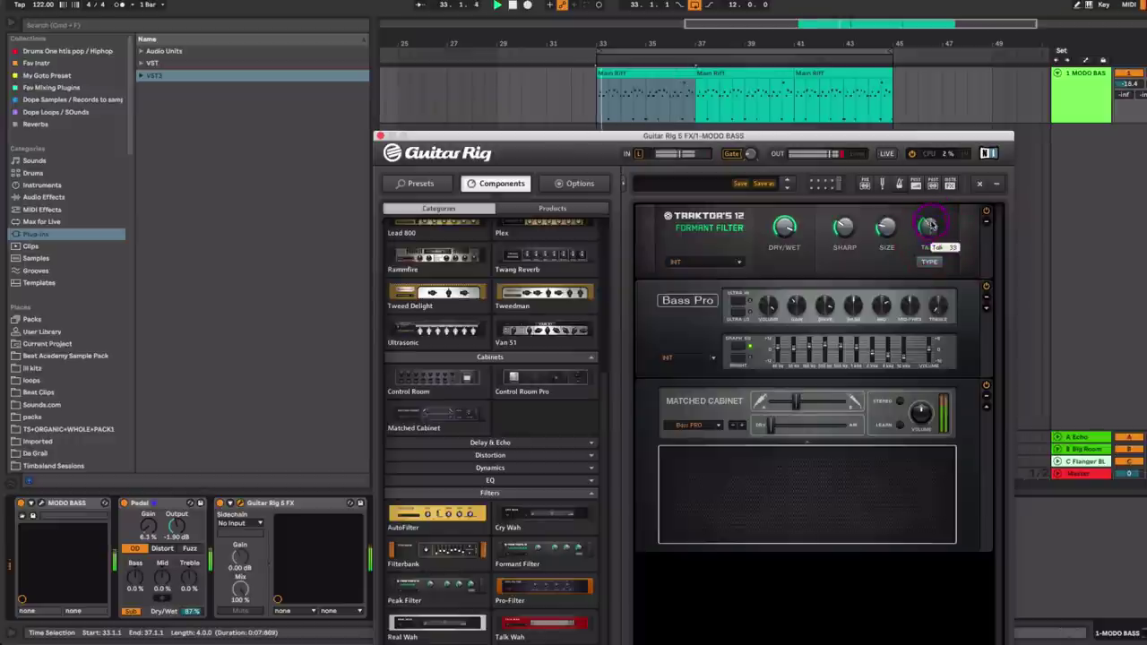
drag(941, 182, 938, 230)
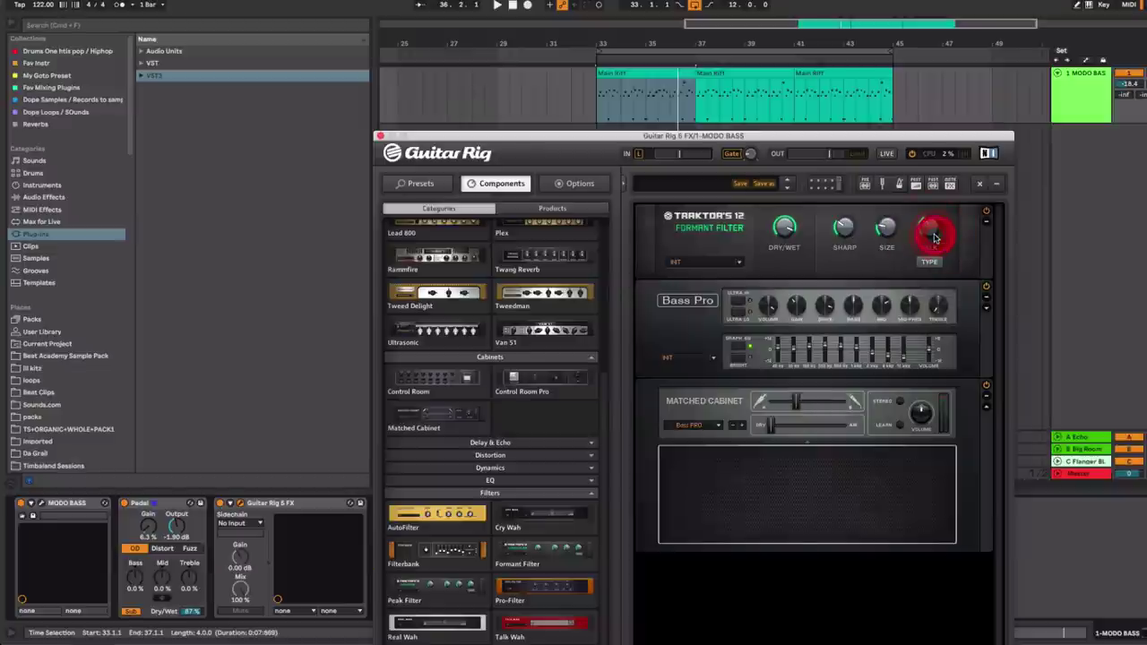
Check the Bass Pro amp's Gain and Drive, and readjust the Formant Filter's Talk during playback.
click(798, 316)
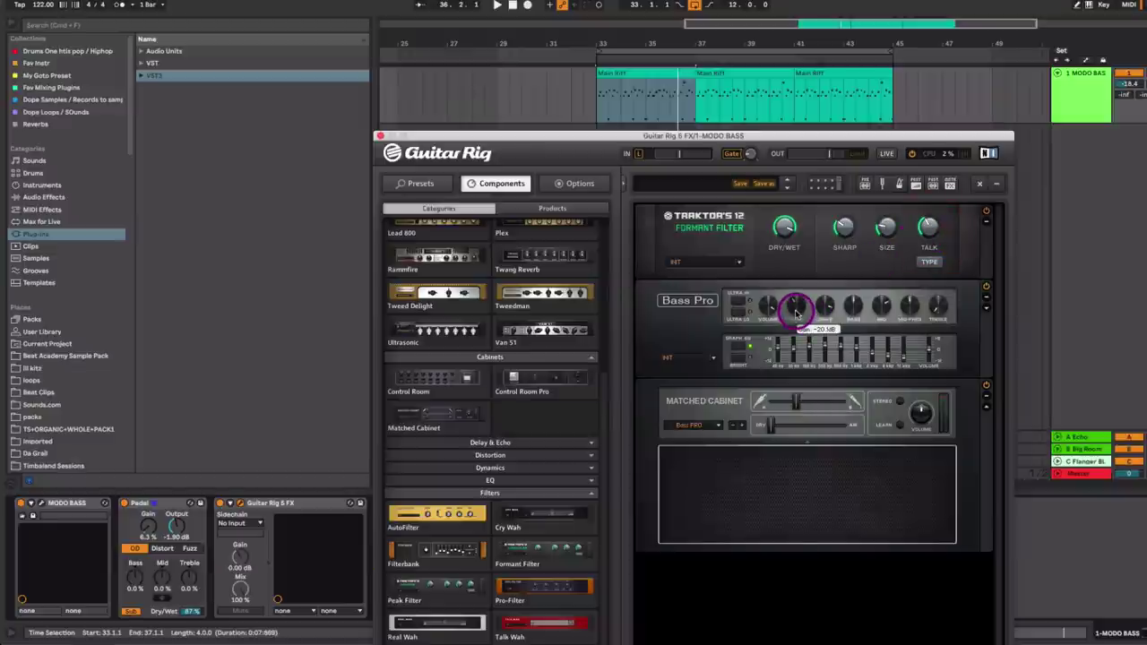
click(796, 313)
click(826, 307)
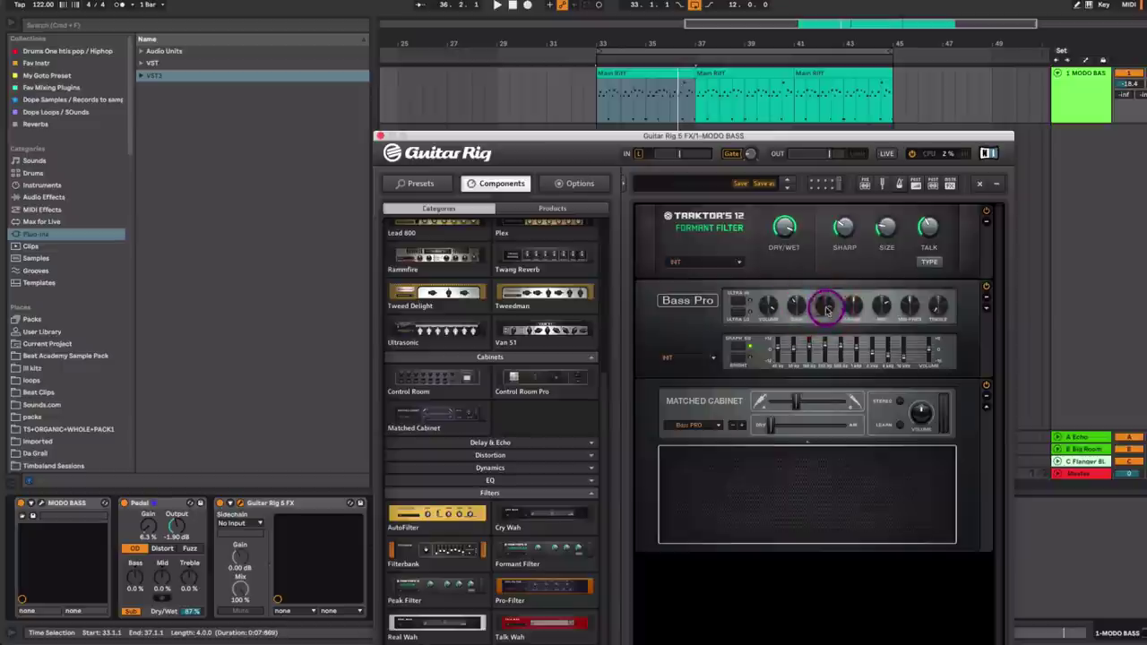
drag(935, 236, 934, 232)
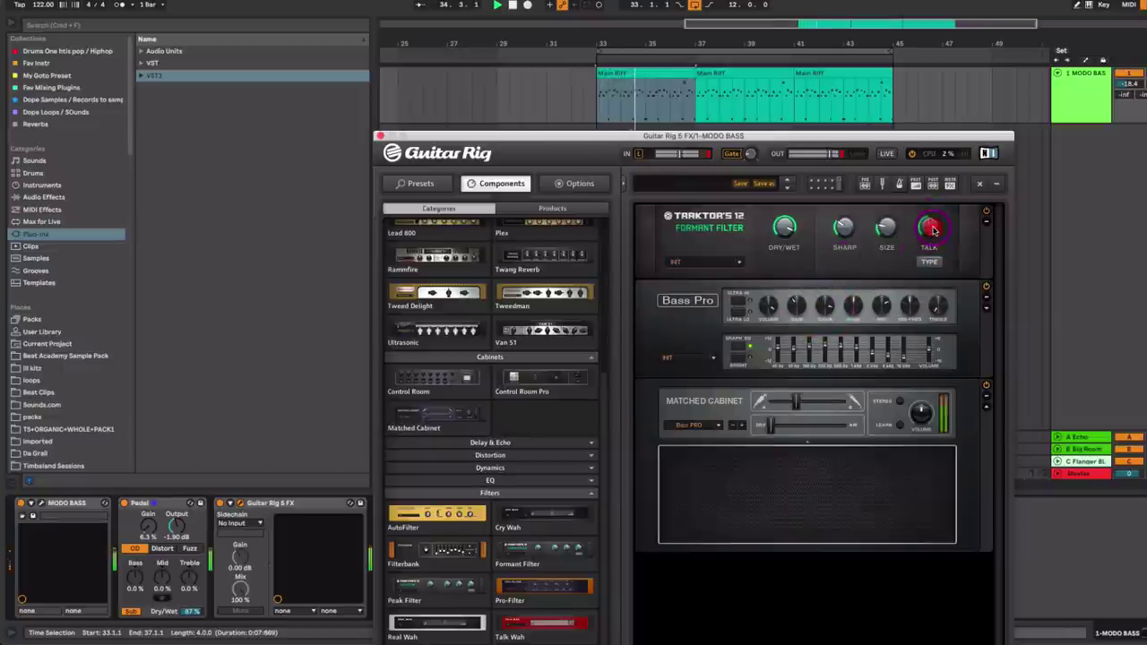
click(380, 136)
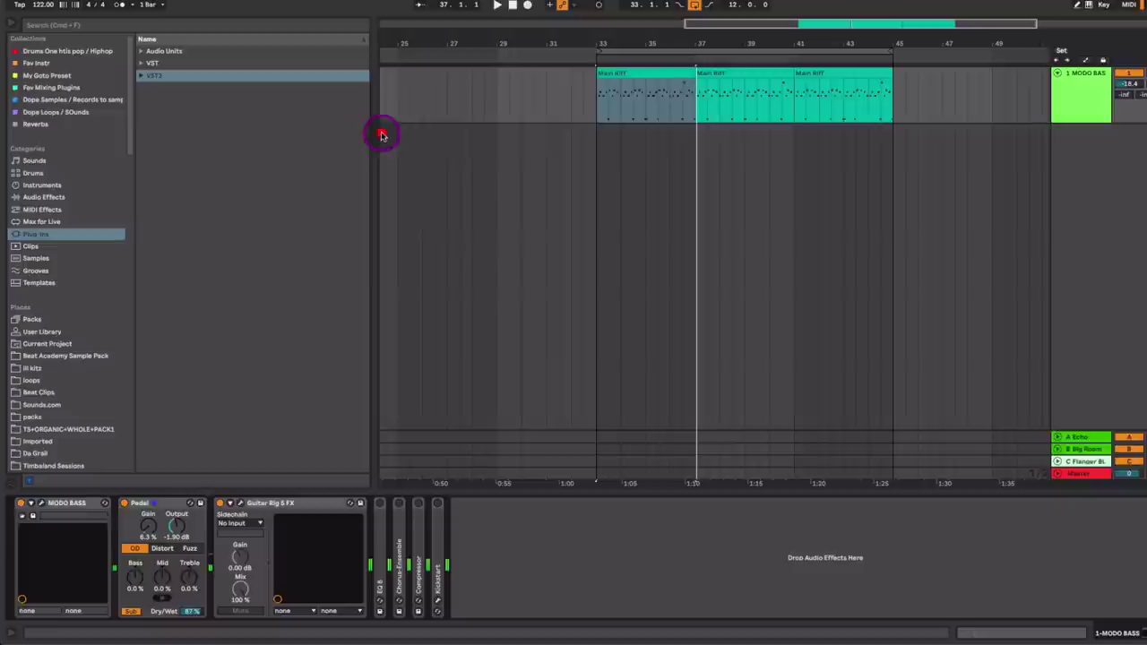
Expand the EQ Eight device after Guitar Rig and turn it on.
double_click(380, 515)
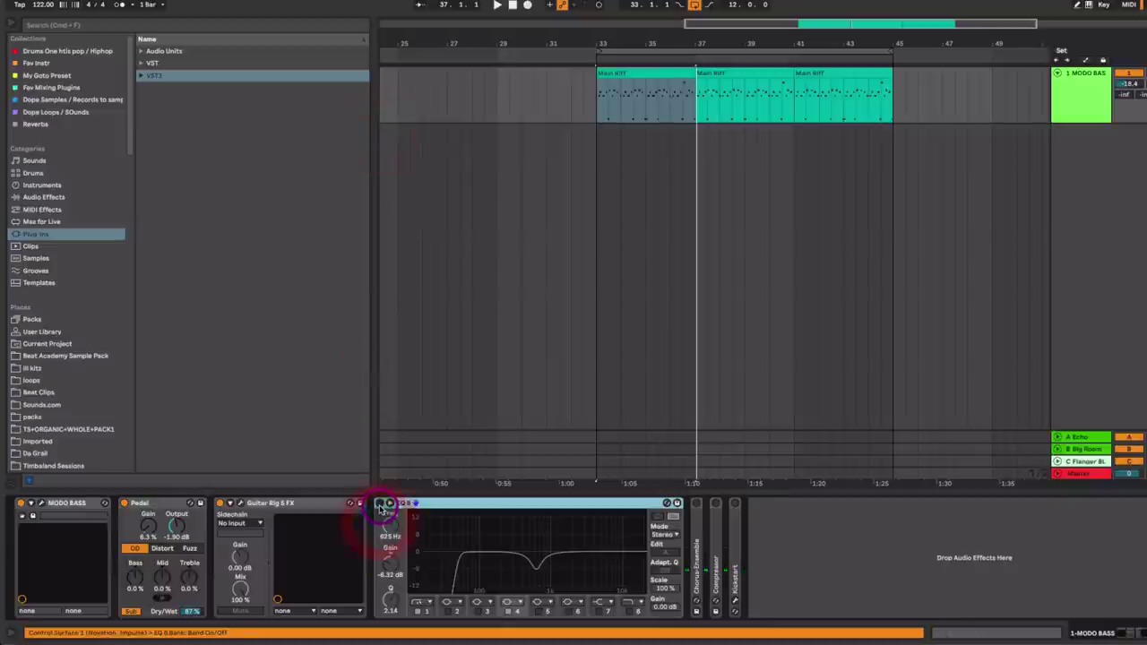
click(380, 504)
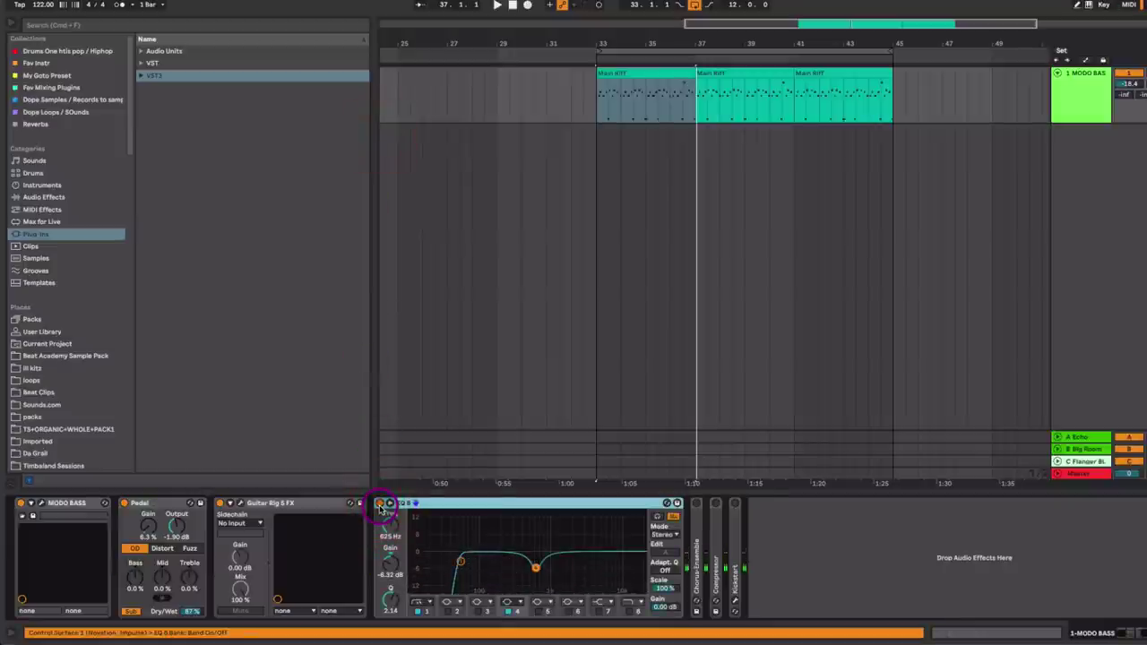
click(419, 505)
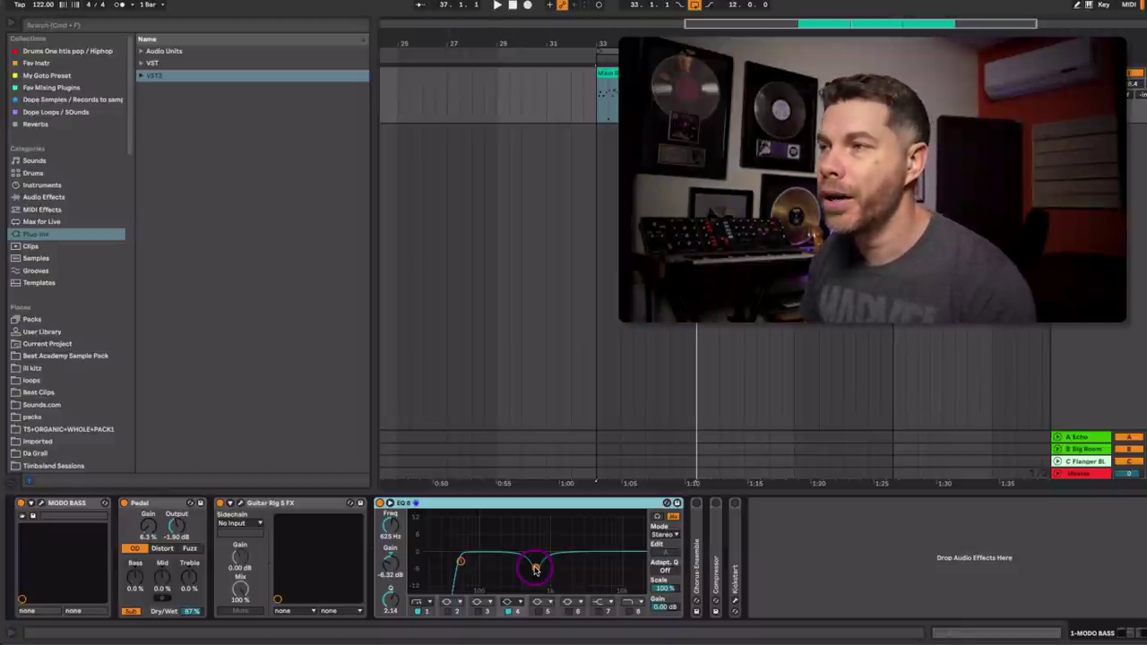
Deepen EQ Eight's midrange cut slightly and raise the band 1 low cut to about 90 Hz while the riff plays.
key(space)
mouse_move(535, 569)
mouse_down()
mouse_move(537, 520)
mouse_move(539, 571)
mouse_up()
click(464, 567)
drag(464, 566, 477, 562)
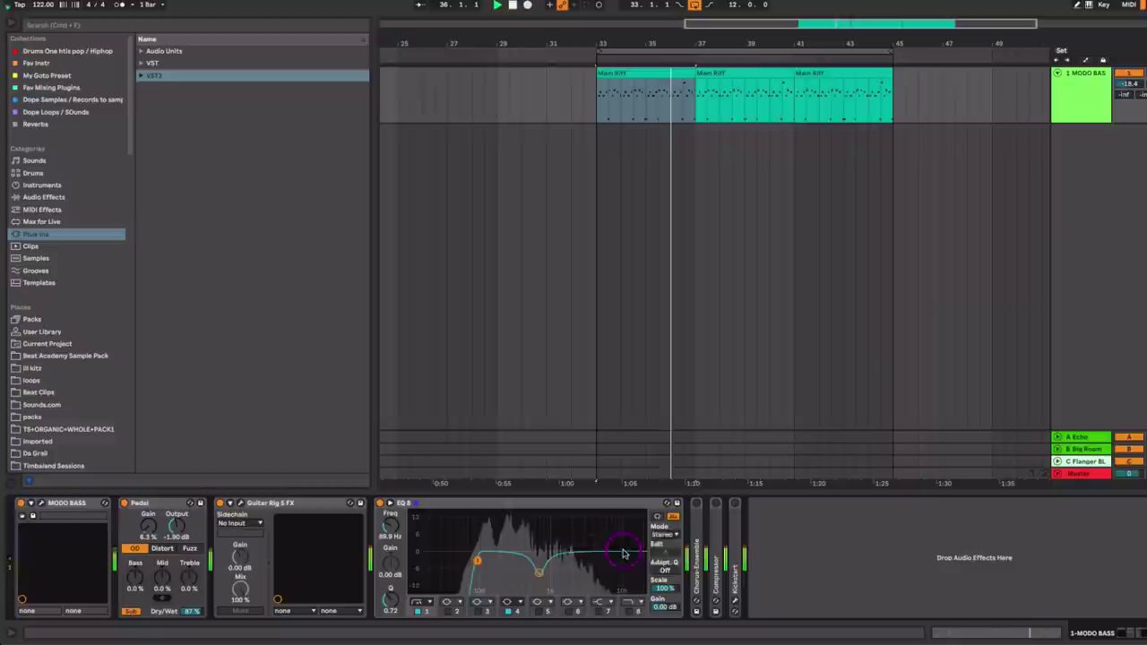
Expand and turn on Chorus-Ensemble, play the riff through it, and set its Dry/Wet to 84%.
double_click(697, 529)
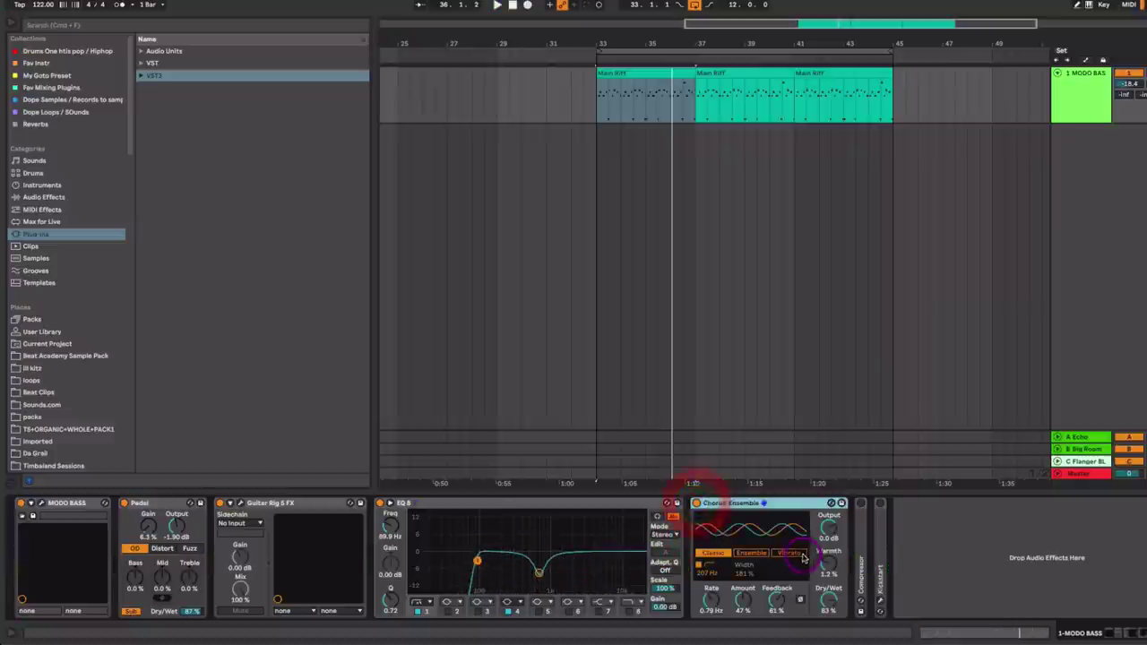
click(828, 601)
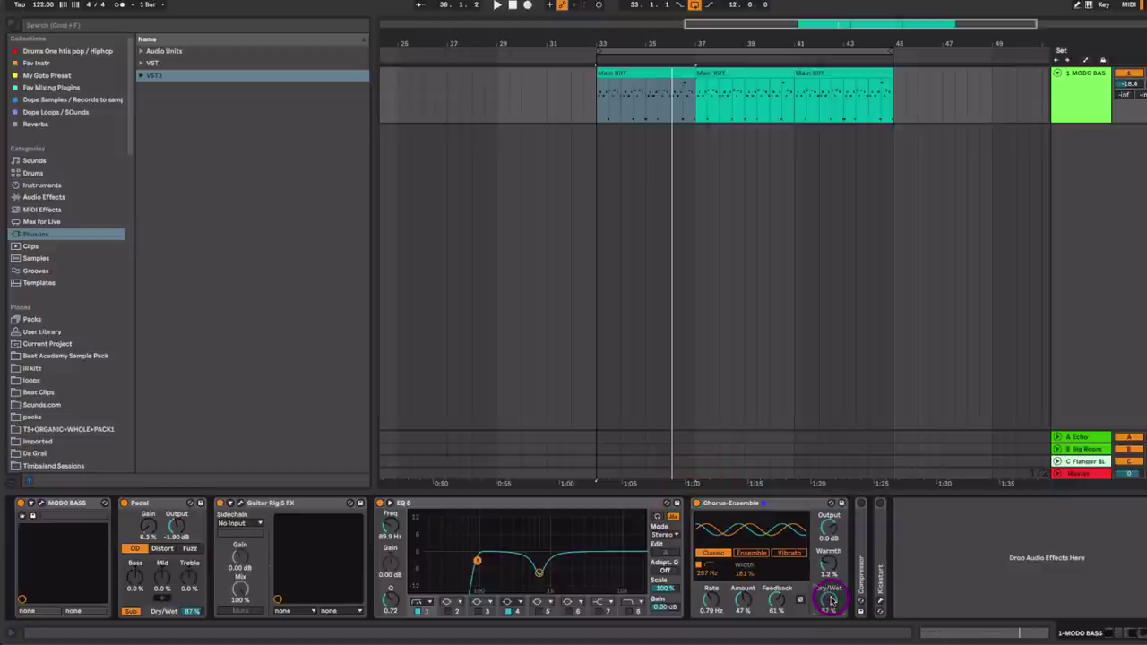
key(space)
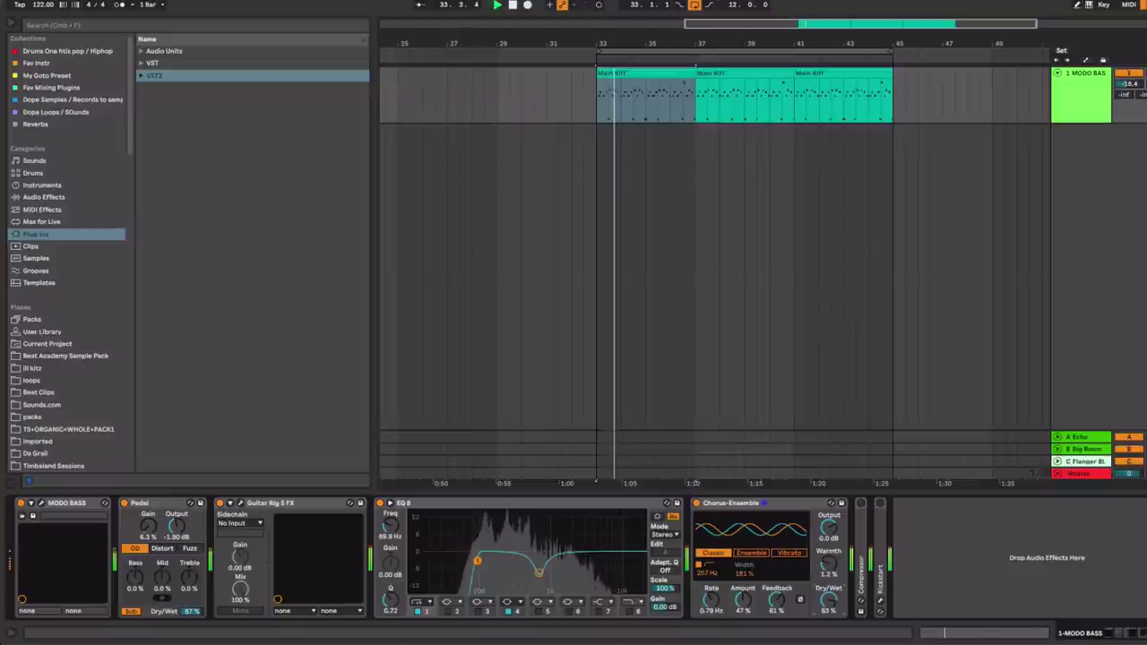
drag(828, 601, 828, 608)
key(space)
Set Chorus-Ensemble's high-pass to 217 Hz, Rate to 0.88 Hz, Amount to 46% and Warmth to 1.7%.
click(714, 571)
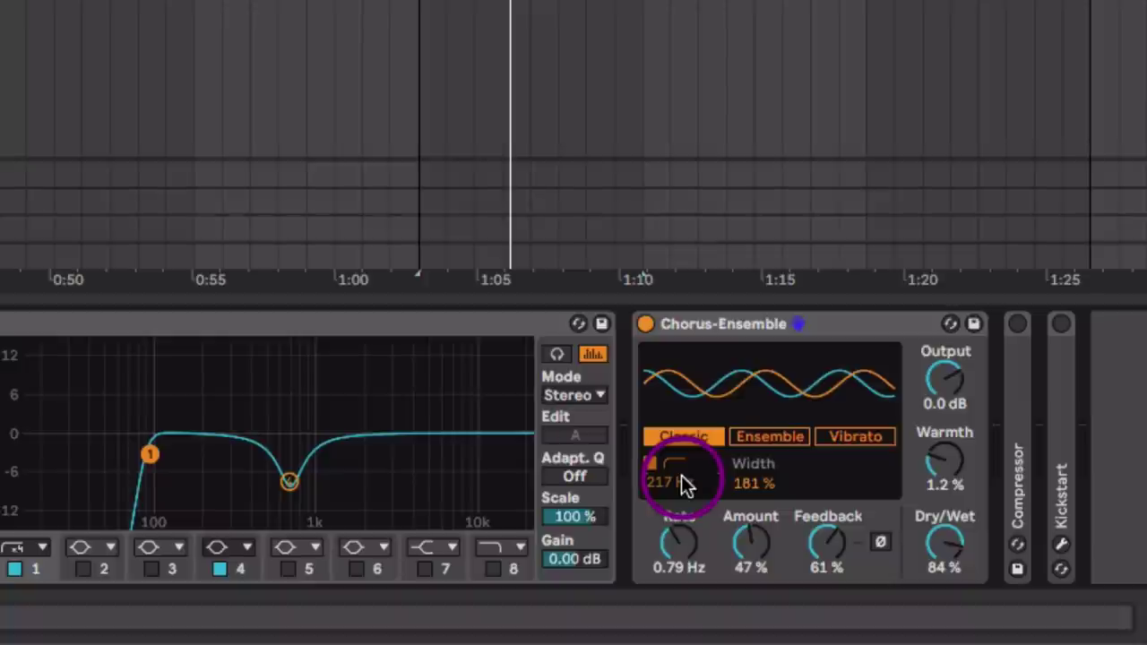
click(768, 480)
click(770, 479)
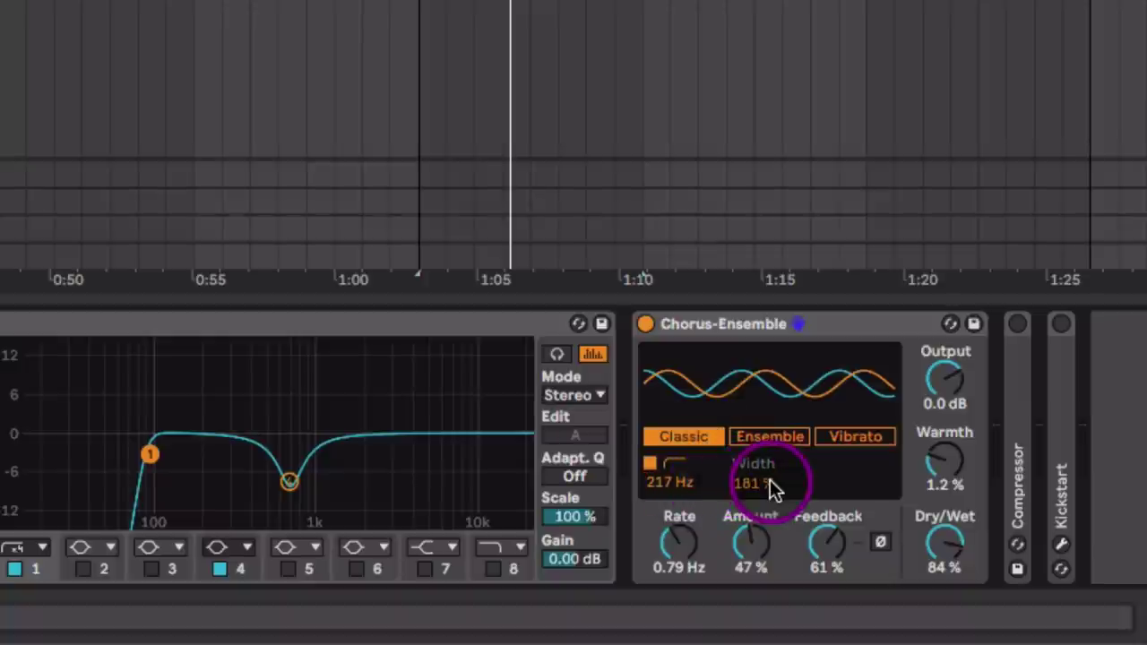
click(680, 538)
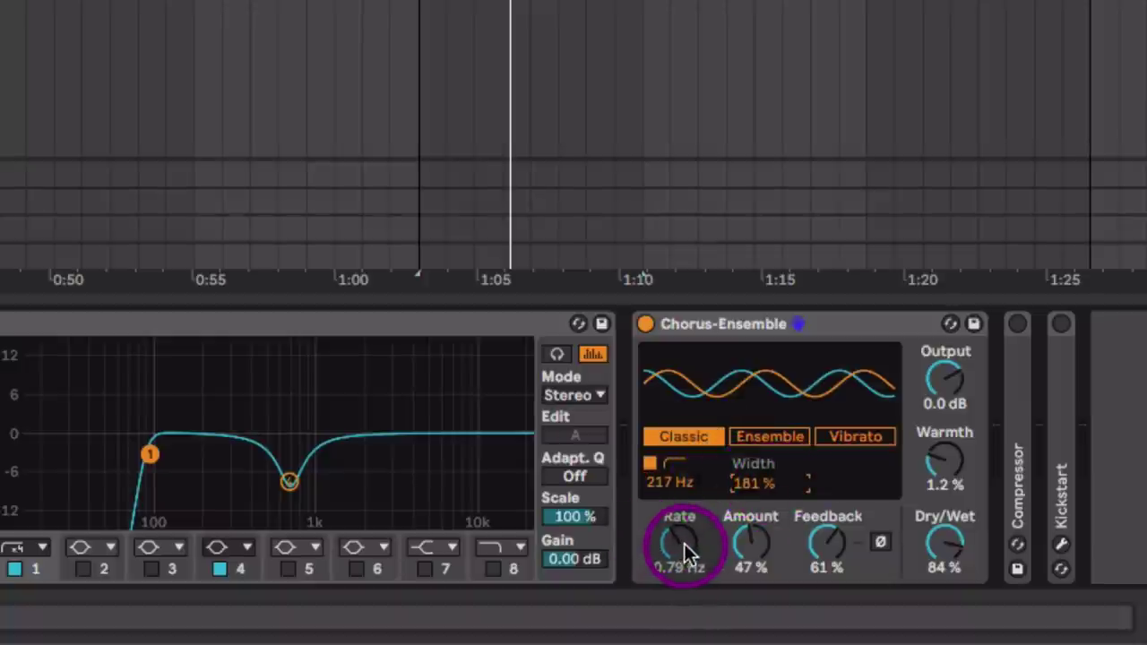
drag(683, 545, 750, 552)
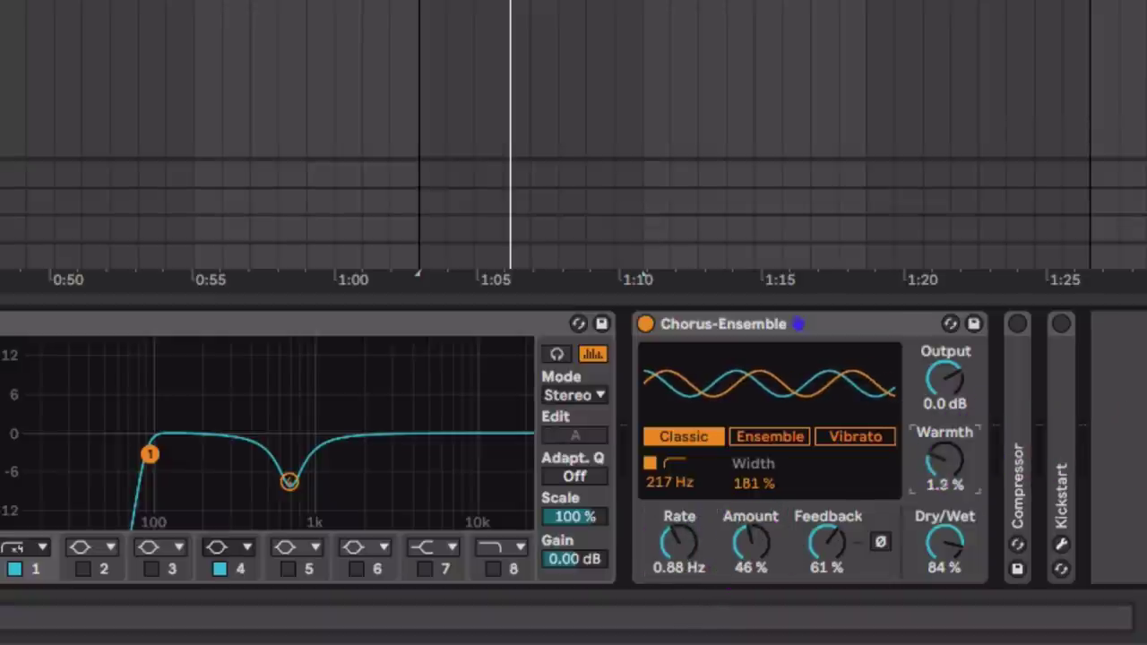
drag(956, 468, 957, 474)
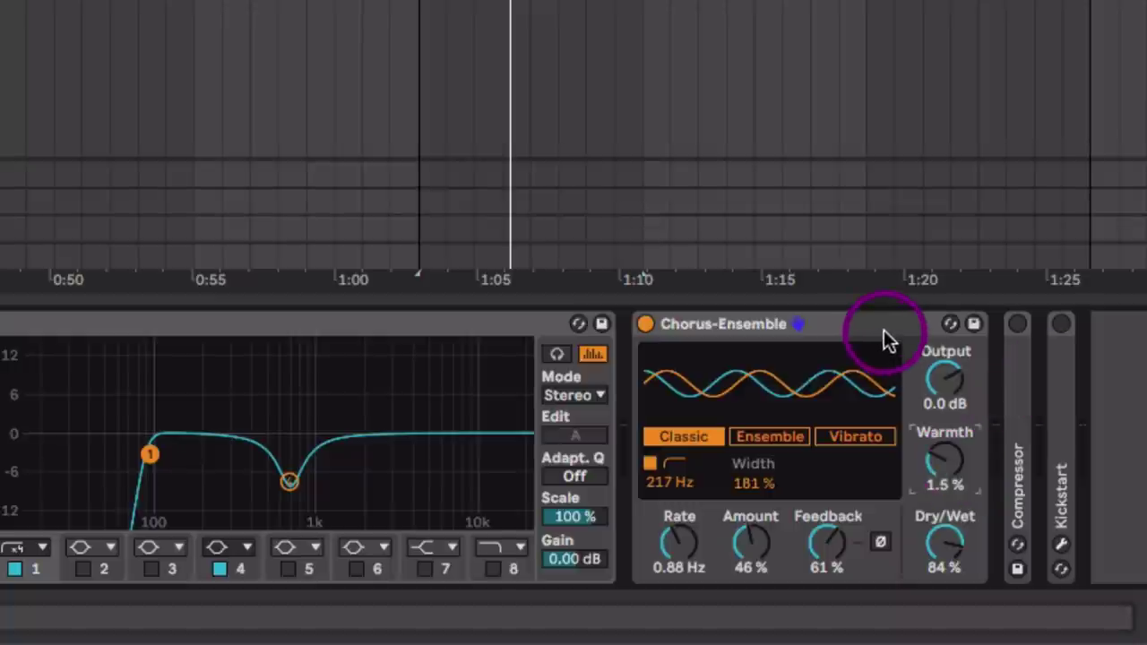
key(space)
mouse_move(958, 461)
mouse_down()
mouse_move(958, 423)
mouse_move(956, 458)
mouse_up()
Expand and turn on the Compressor, collapse Chorus-Ensemble, and play the riff through the compression.
double_click(1015, 434)
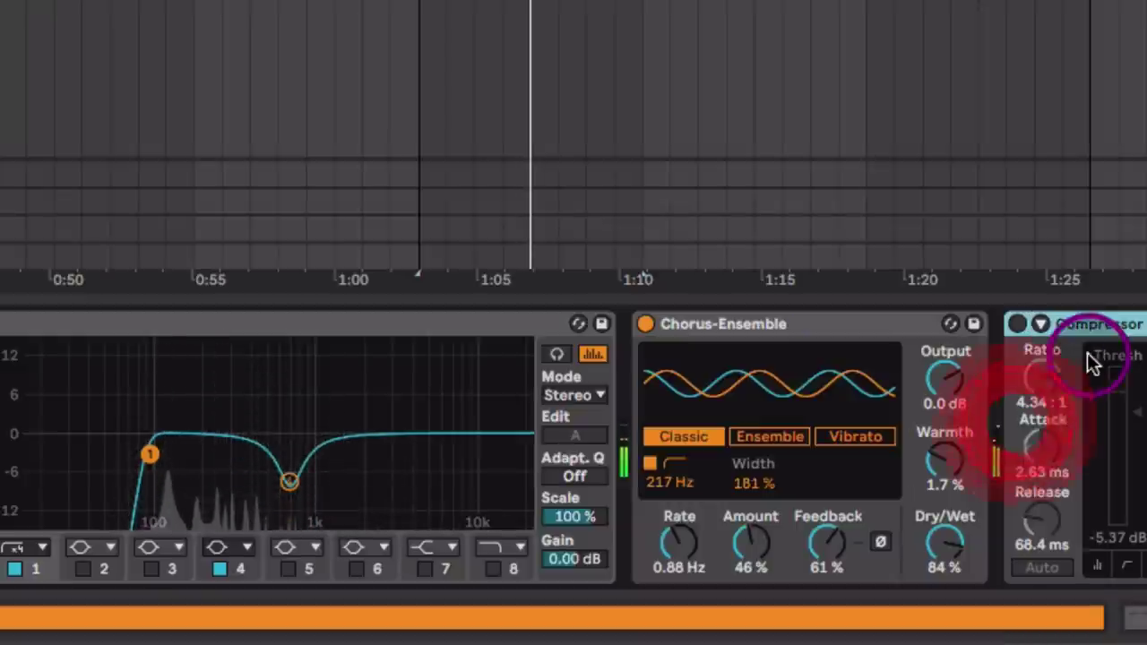
click(1018, 324)
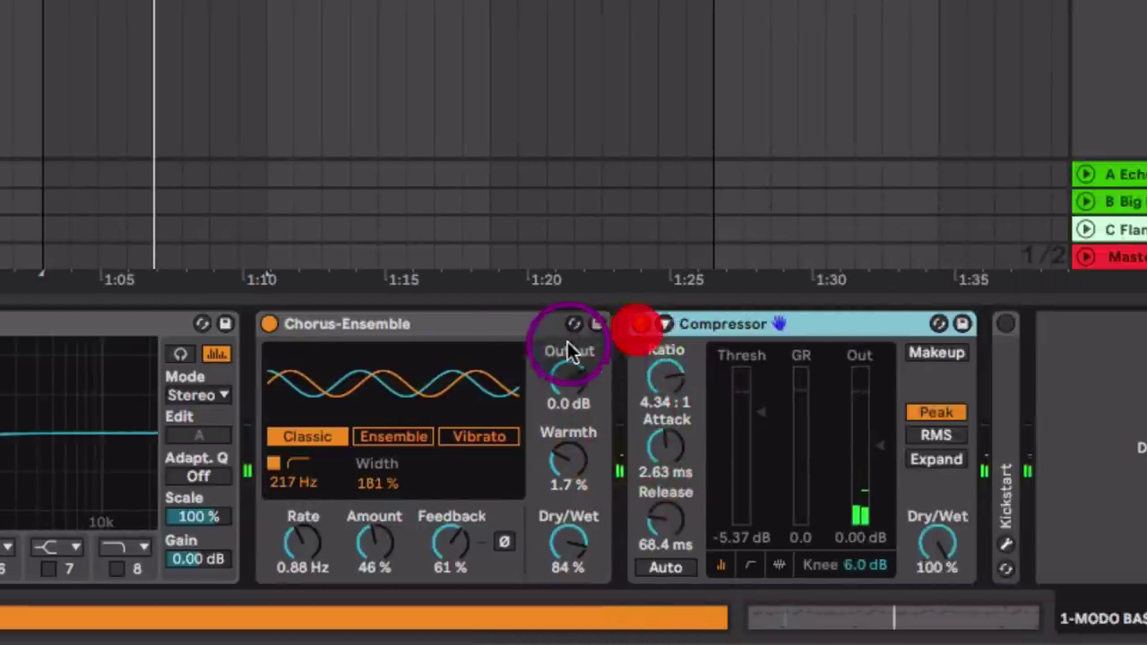
double_click(490, 317)
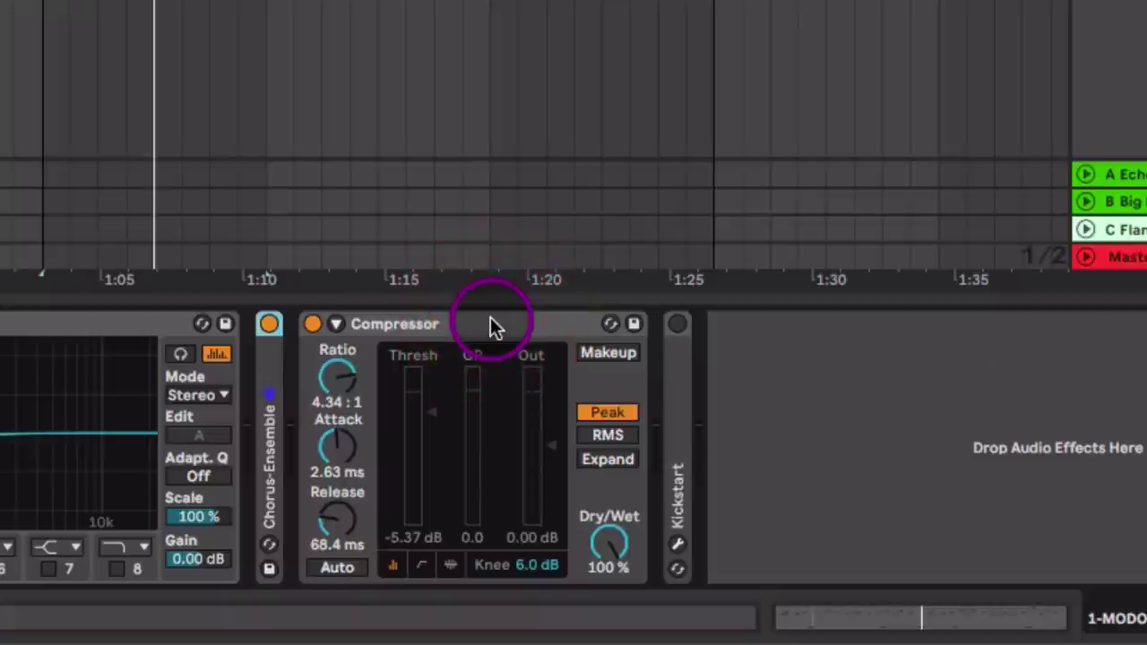
key(space)
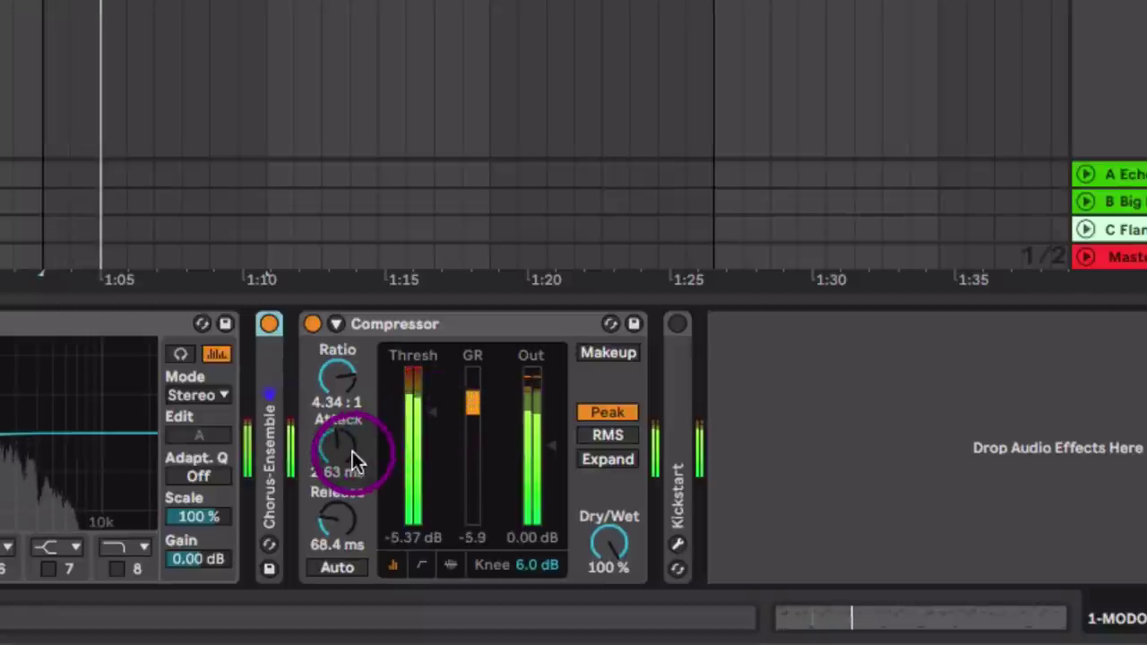
Turn on Kickstart, open its window, set the Mix to about 85% while the riff plays, and close the window.
double_click(679, 395)
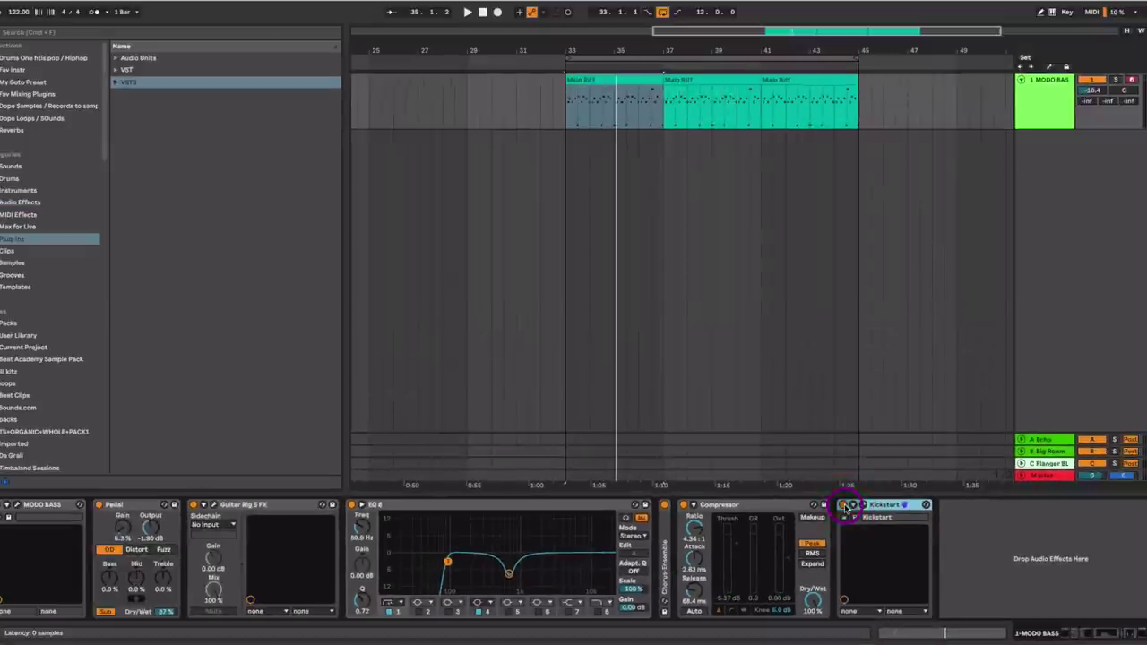
click(862, 506)
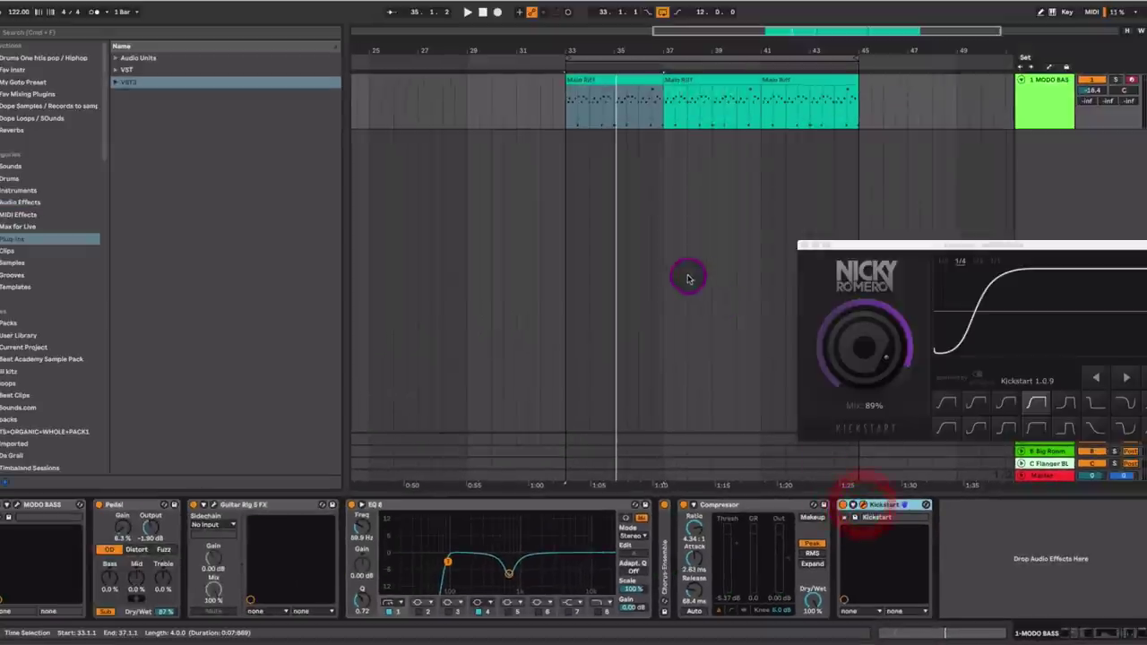
drag(872, 241, 584, 219)
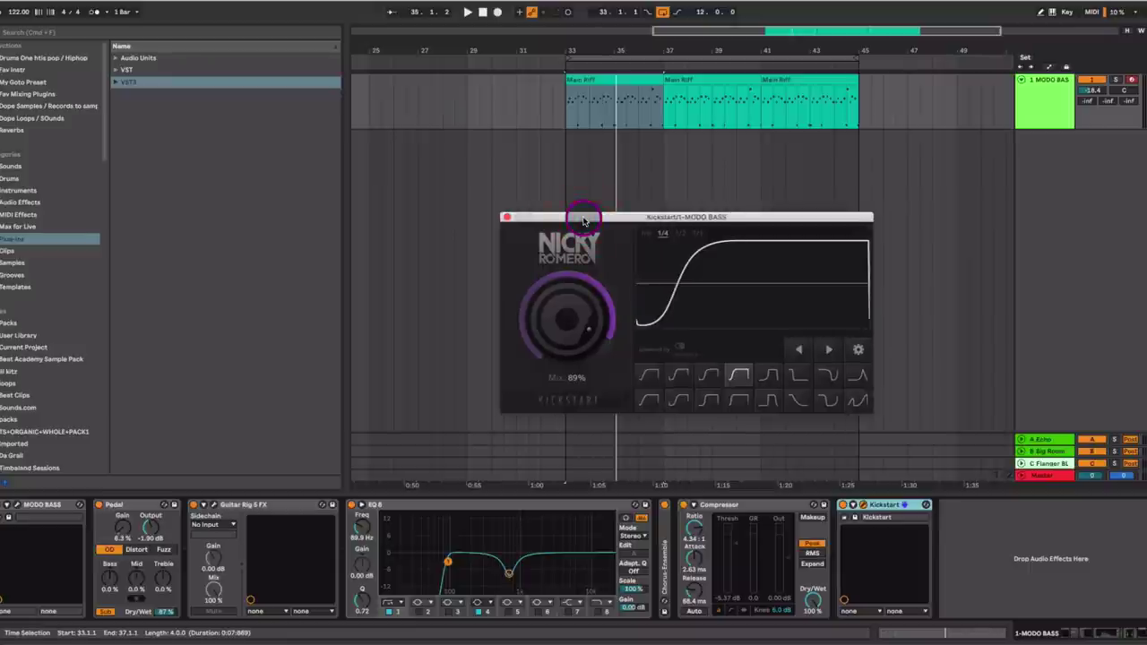
key(space)
mouse_move(578, 344)
mouse_down()
mouse_move(578, 329)
mouse_move(579, 376)
mouse_move(578, 362)
mouse_up()
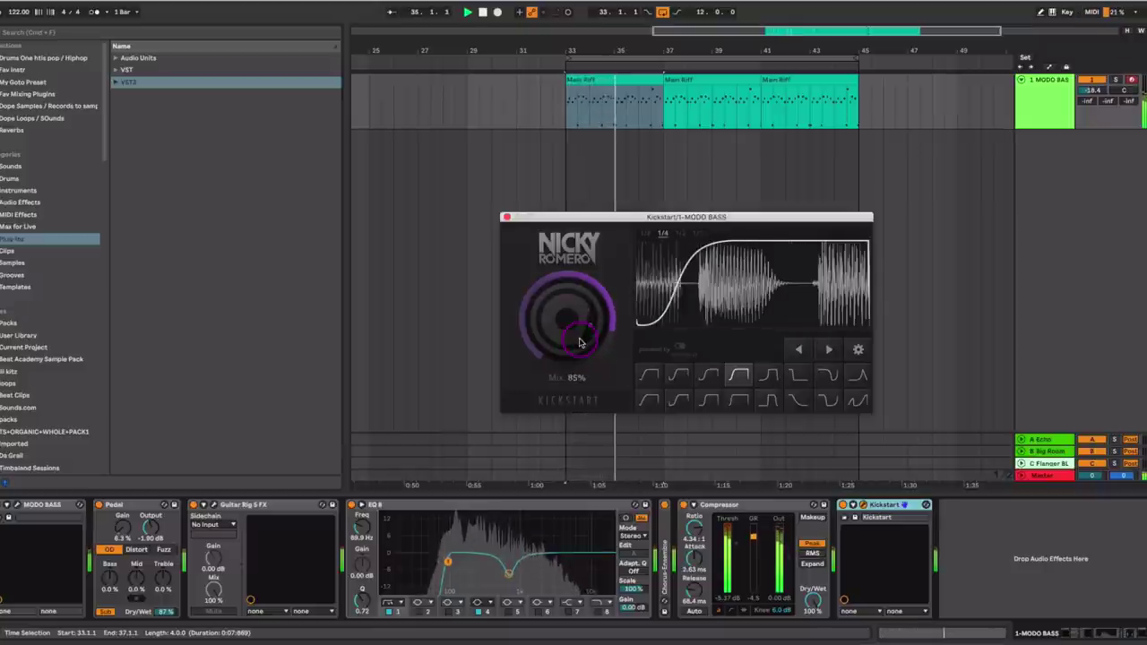
click(508, 218)
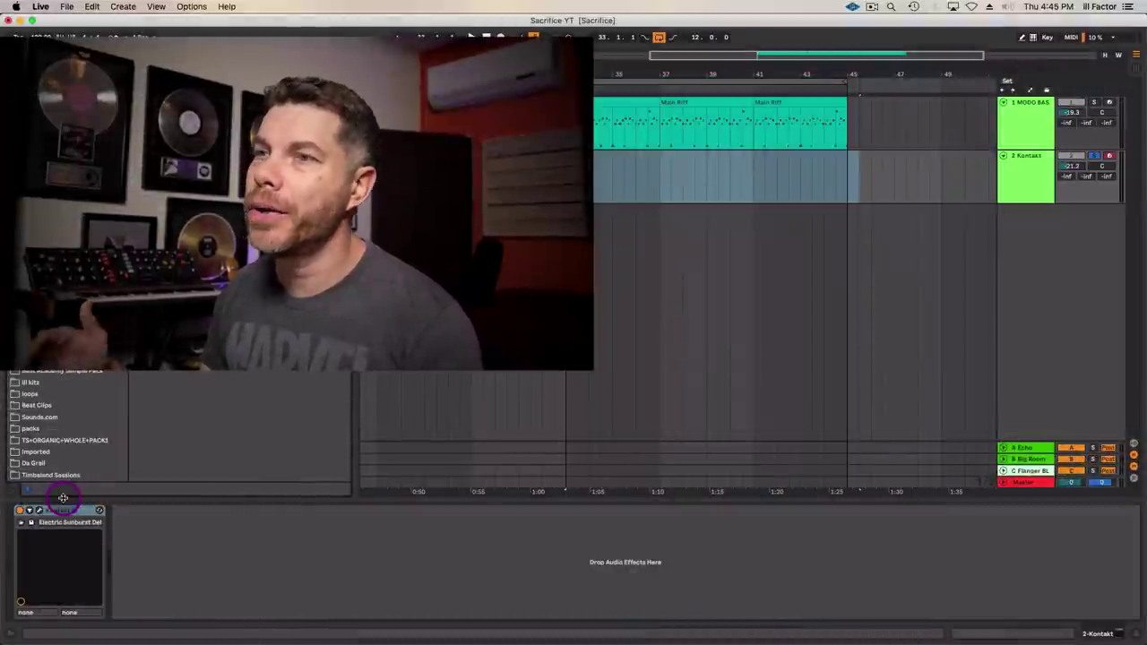
Open the Kontakt instrument to review Electric Sunburst Deluxe's Open and Muted melody articulations, and close its window.
click(39, 510)
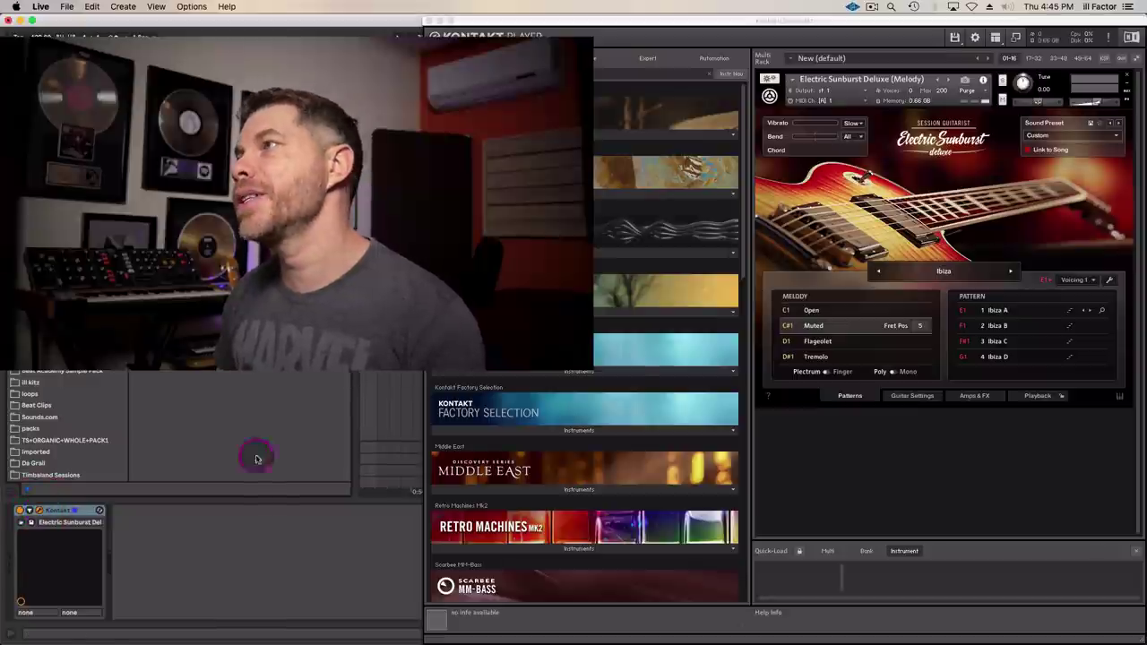
click(922, 272)
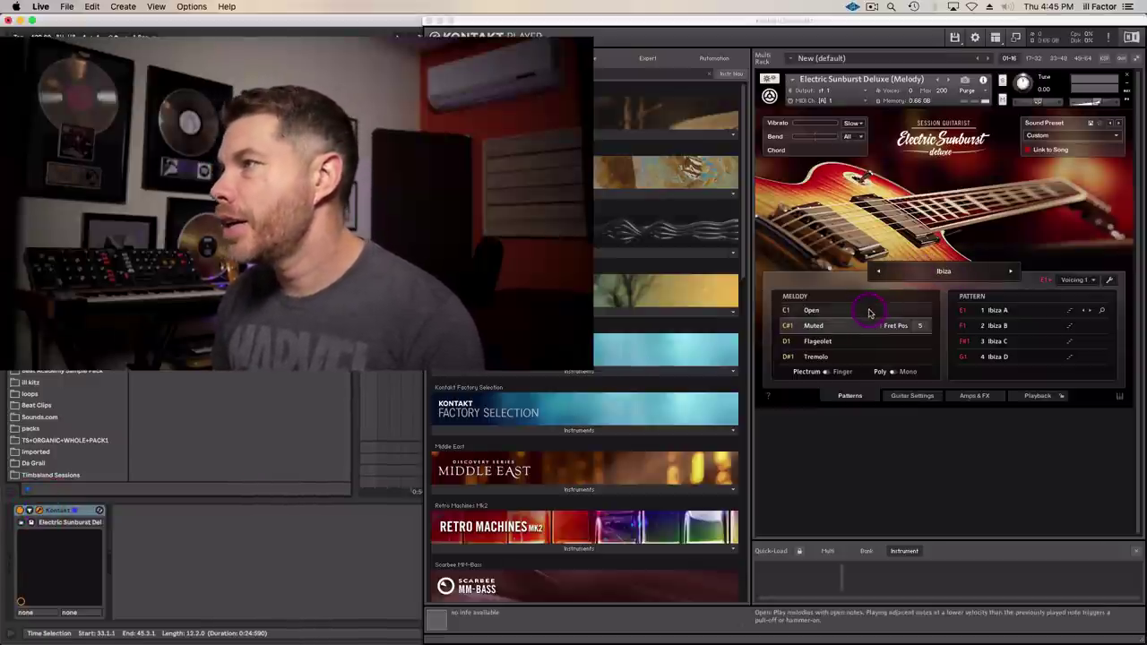
click(938, 155)
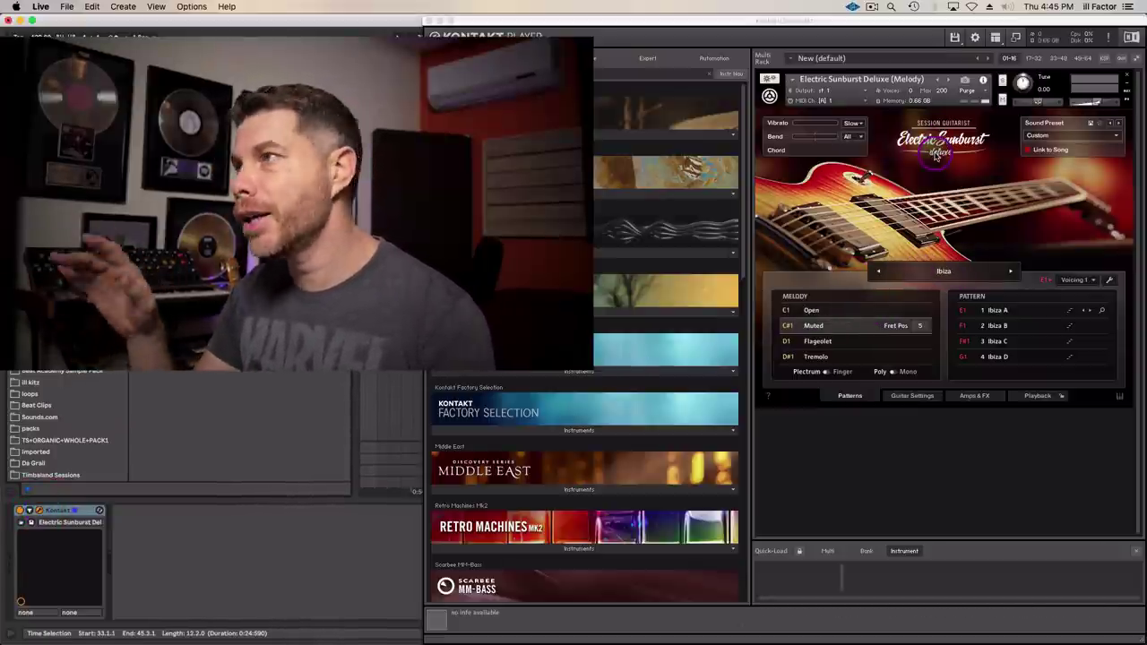
click(814, 309)
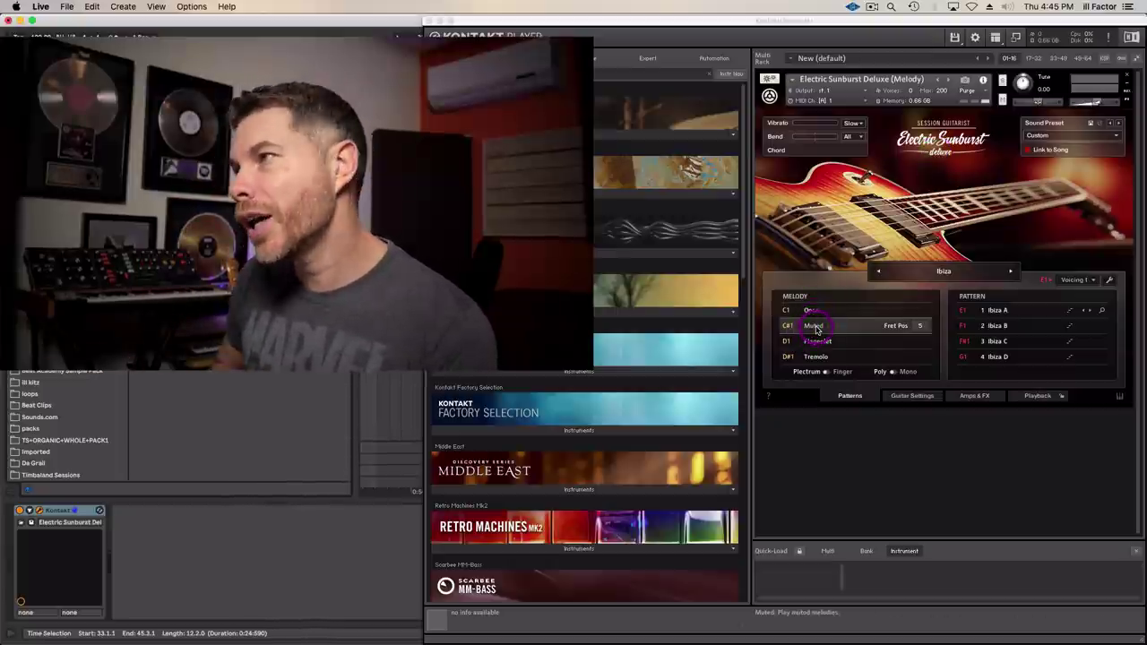
click(429, 20)
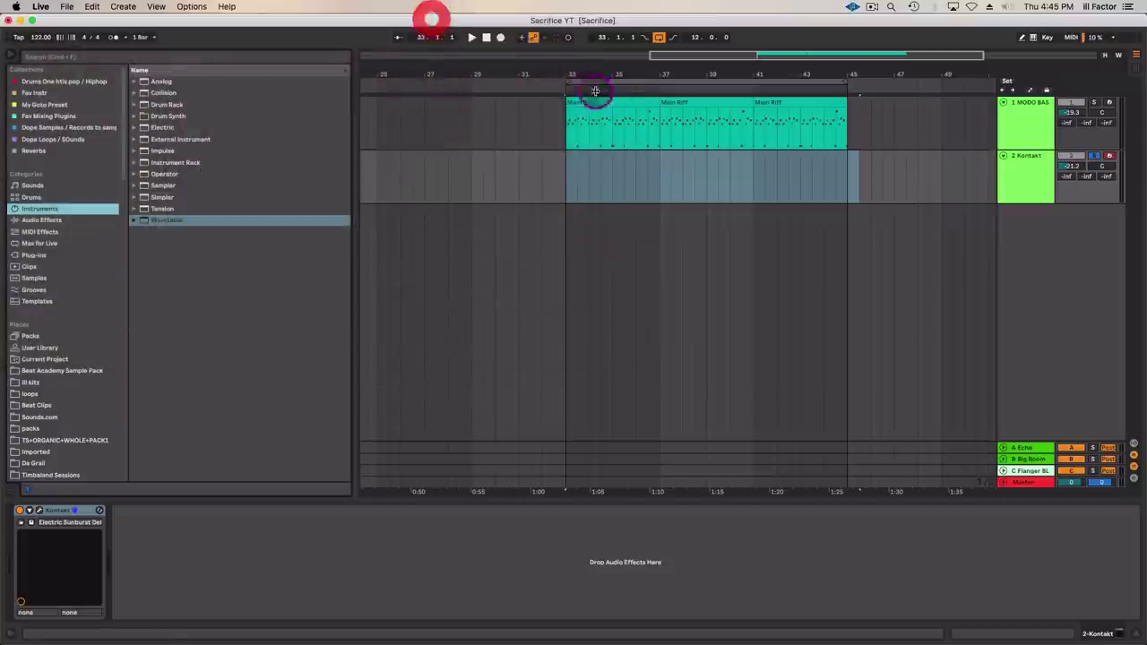
Copy the first Main Riff clip from the MODO BASS track to bar 33 of the Kontakt track and open its notes.
click(618, 103)
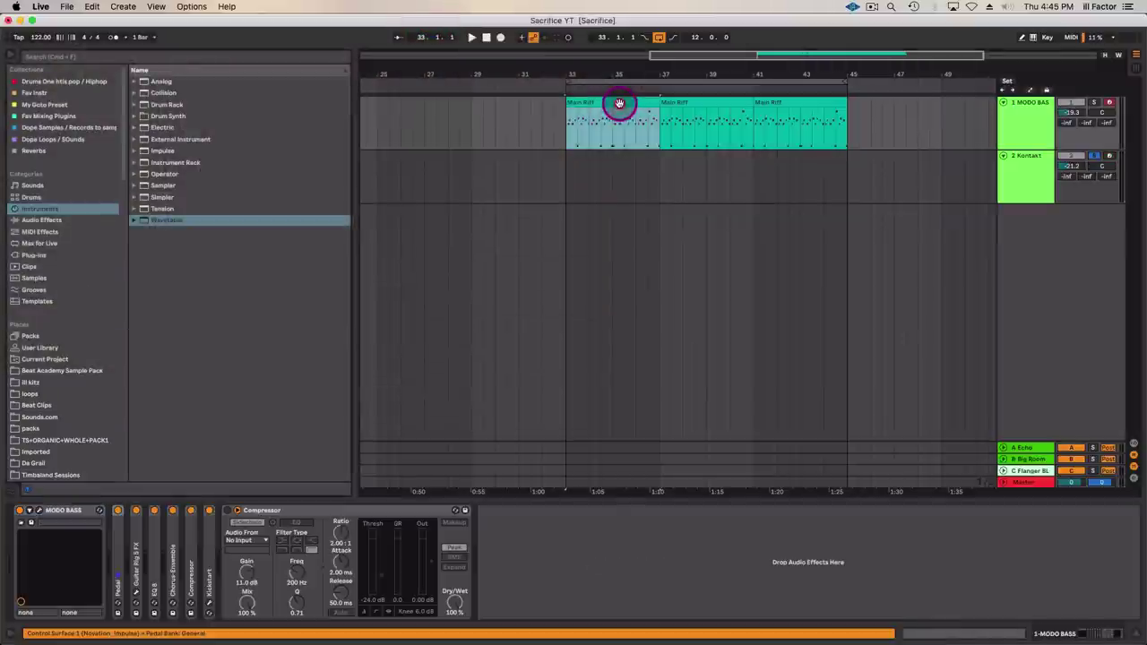
drag(618, 103, 621, 156)
double_click(621, 157)
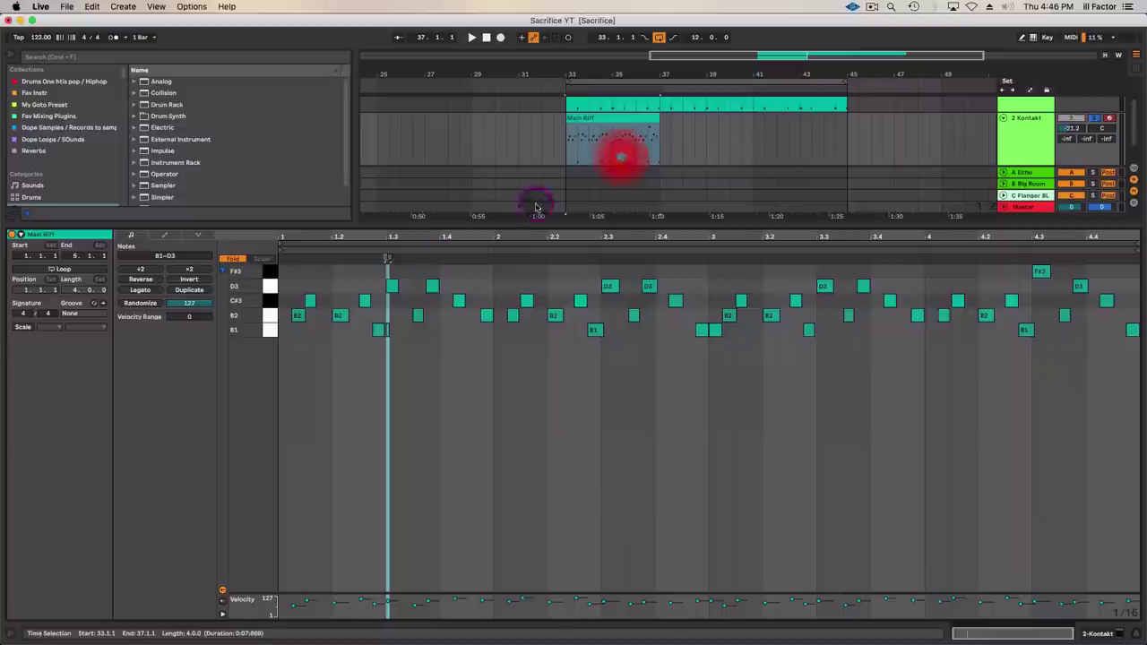
Delete all B1 notes from the Kontakt track's Main Riff clip, play it back, and return to the device view.
click(270, 330)
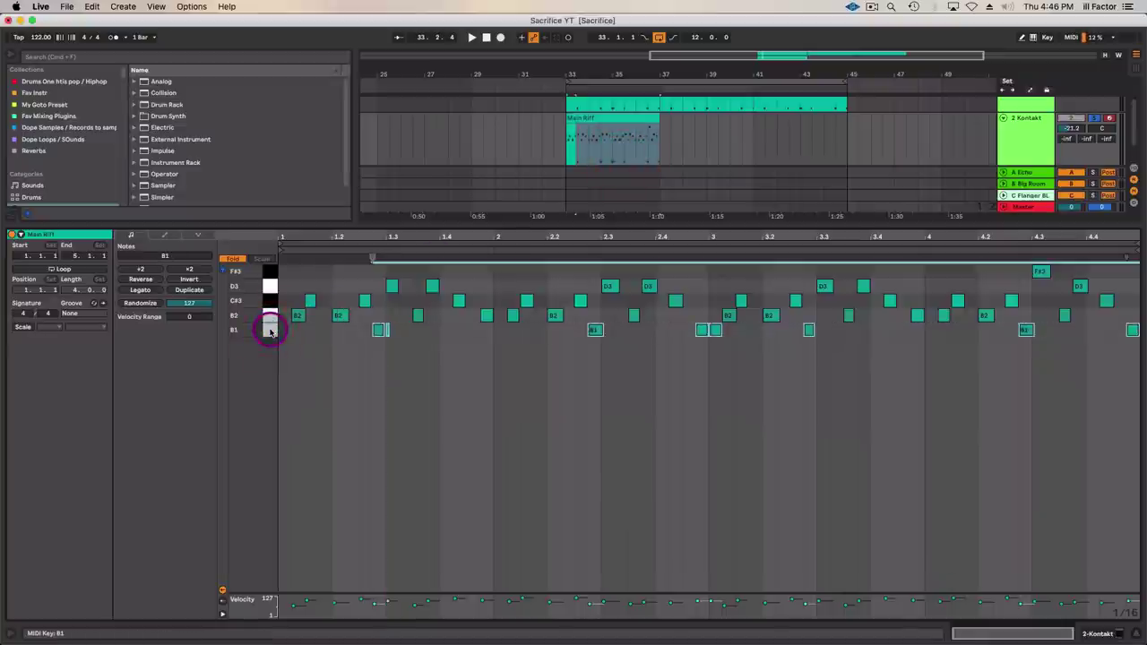
key(Delete)
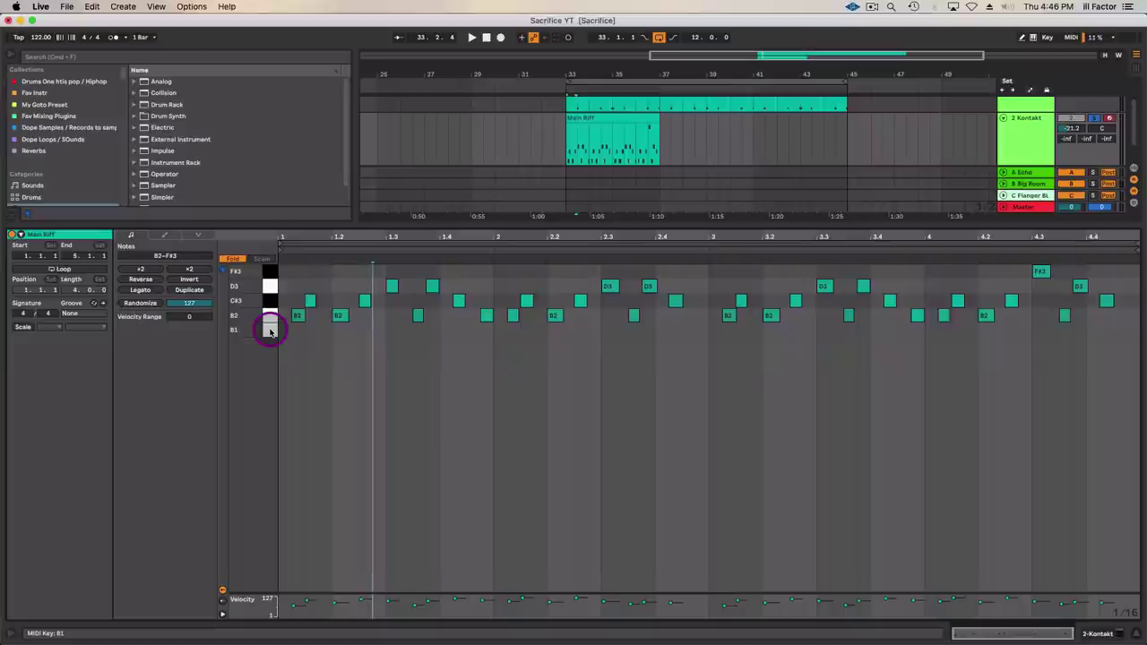
key(space)
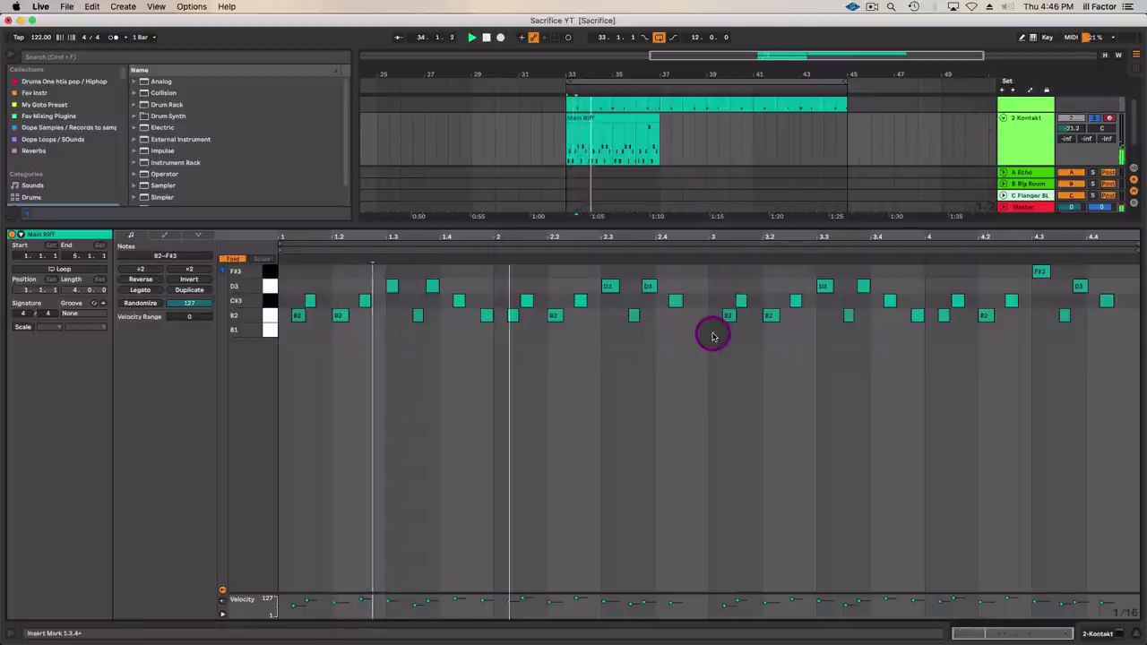
key(space)
key(shift+Tab)
Copy the Guitar Rig 5 FX device from the MODO BASS track to the Kontakt track.
click(1025, 136)
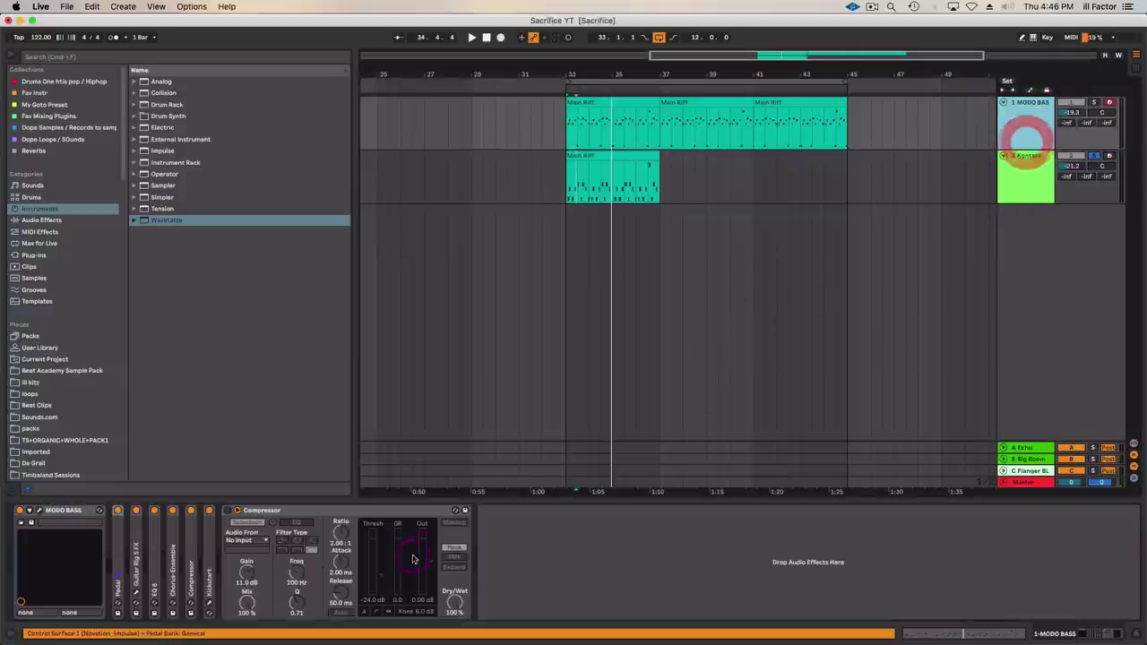
click(134, 553)
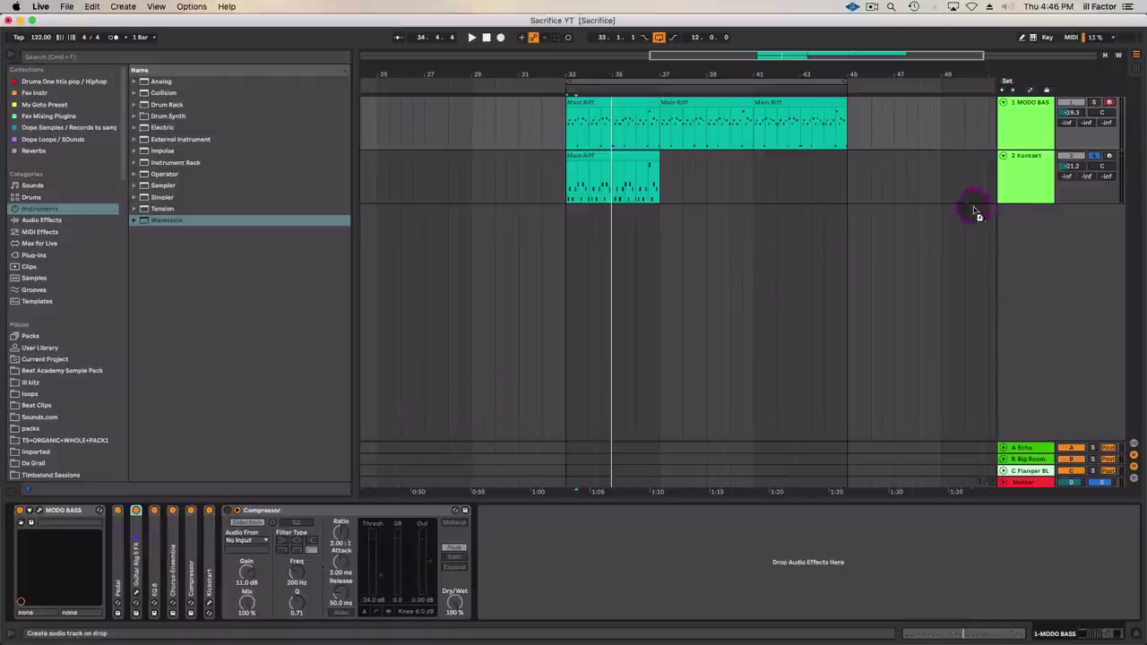
click(1030, 174)
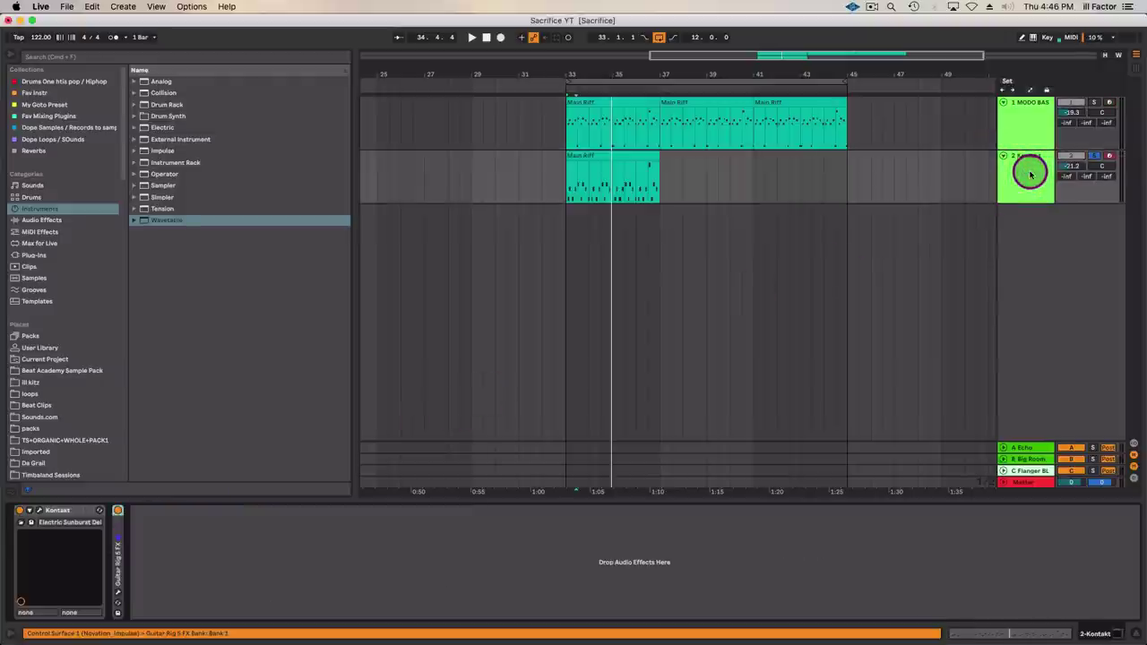
Open the Kontakt track's Guitar Rig 5 FX and remove the Bass Pro amp and Matched Cabinet from its rack.
double_click(118, 542)
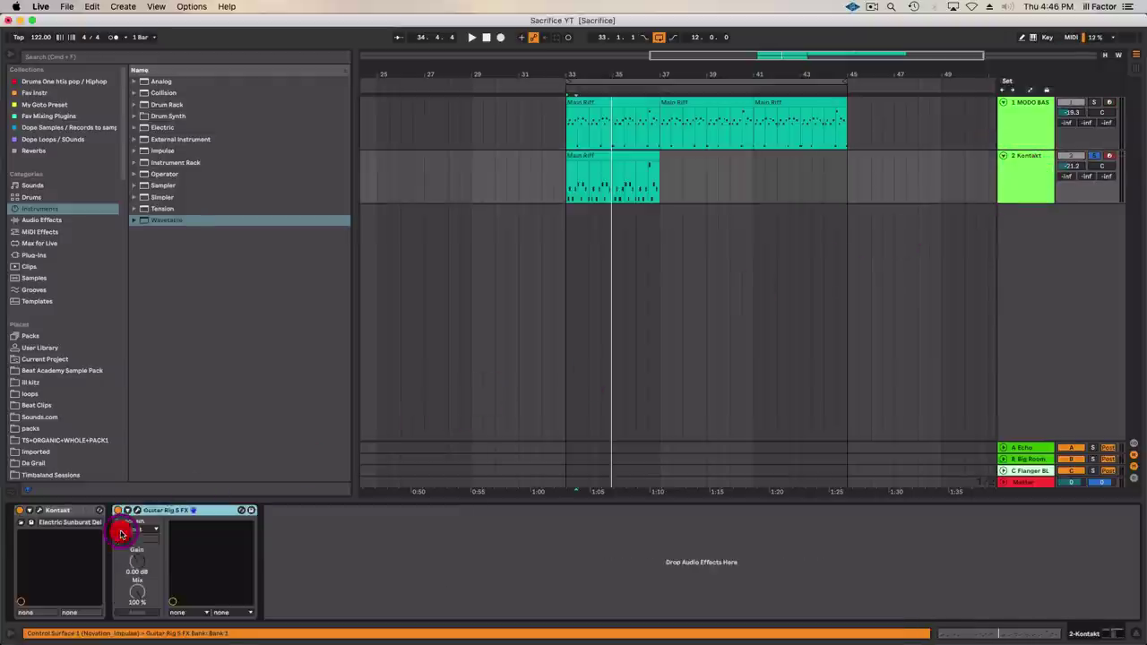
click(137, 510)
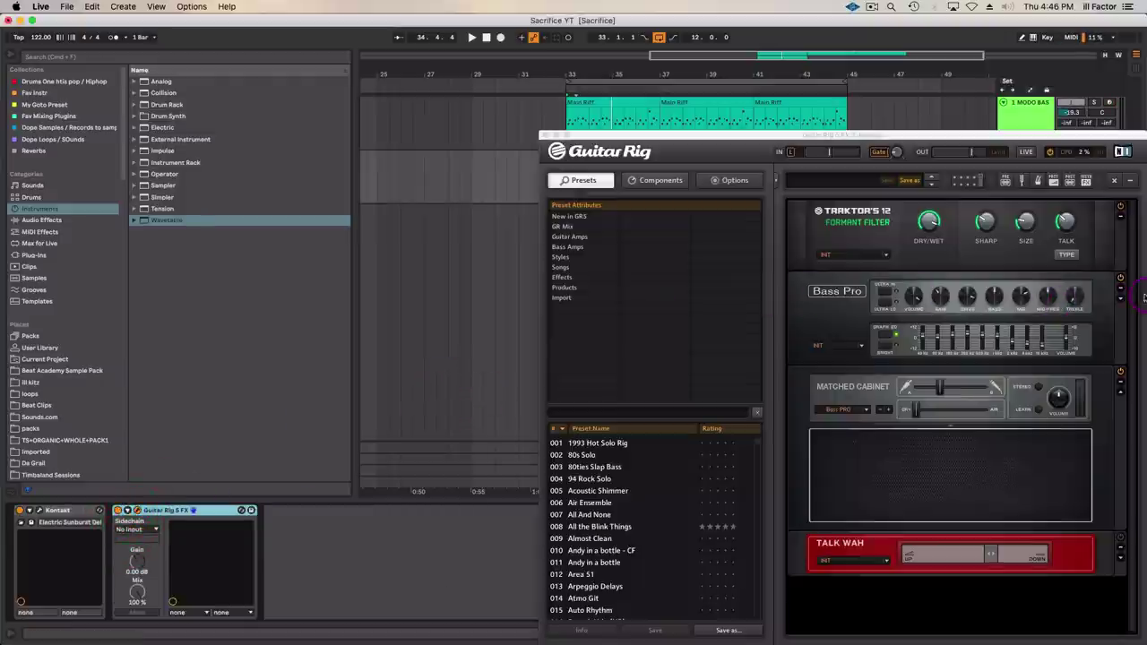
click(1122, 282)
click(1119, 386)
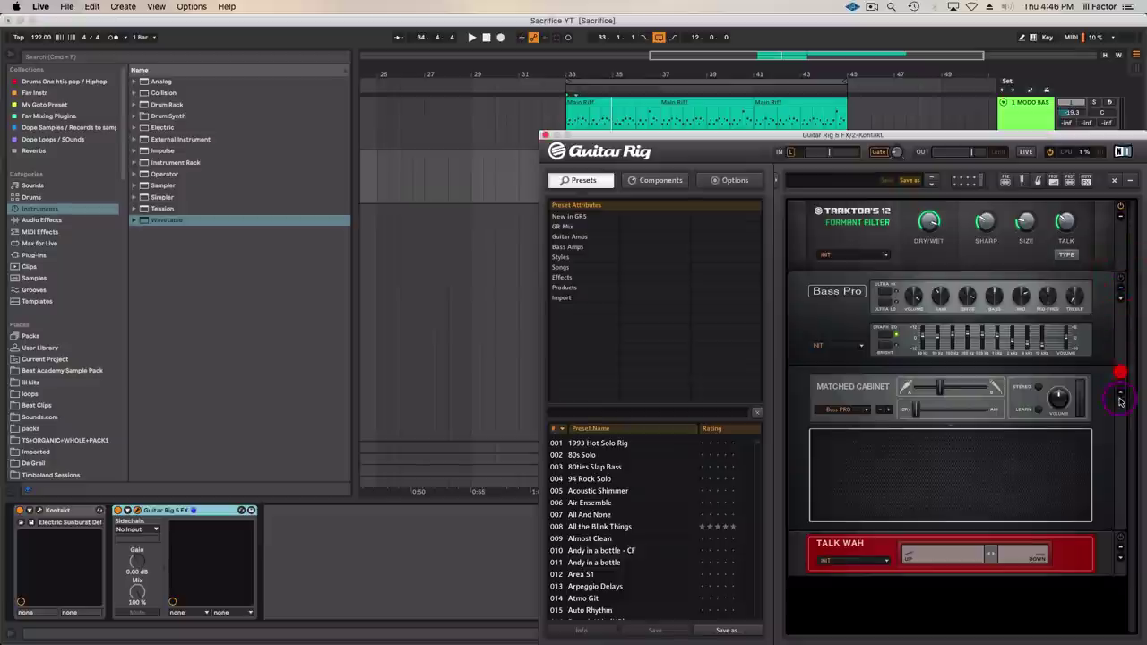
click(1119, 408)
shift+click(1125, 332)
key(Delete)
click(676, 271)
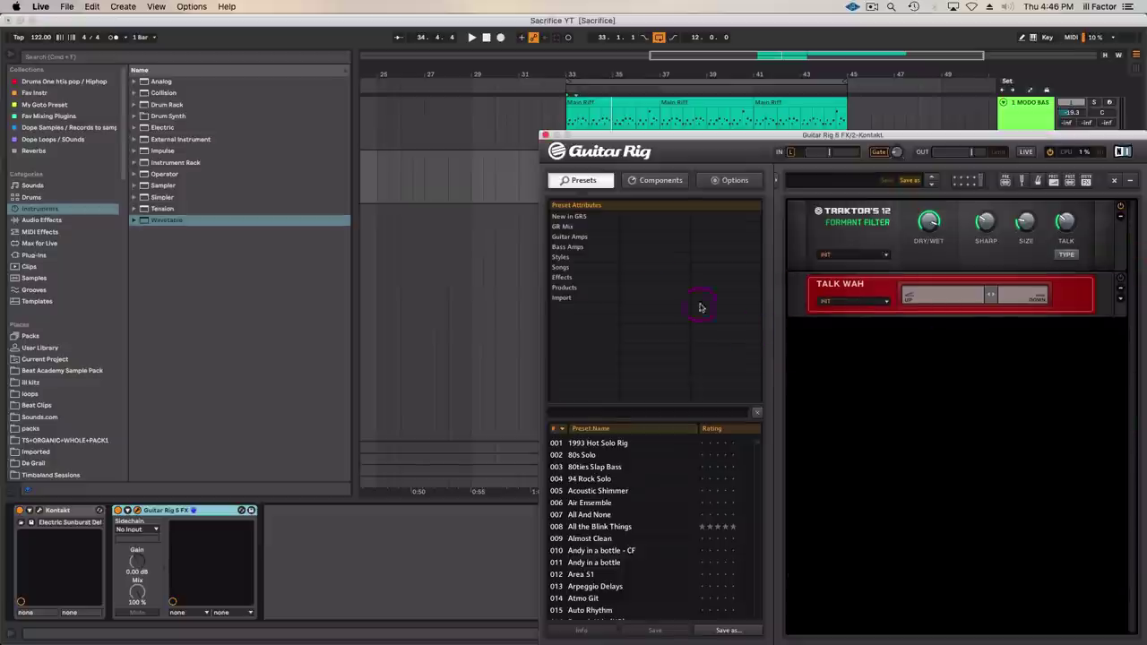
Add the AC Box amplifier with its matched cabinet between the Formant Filter and Talk Wah, and adjust the filter's Talk amount during playback.
click(645, 180)
click(640, 226)
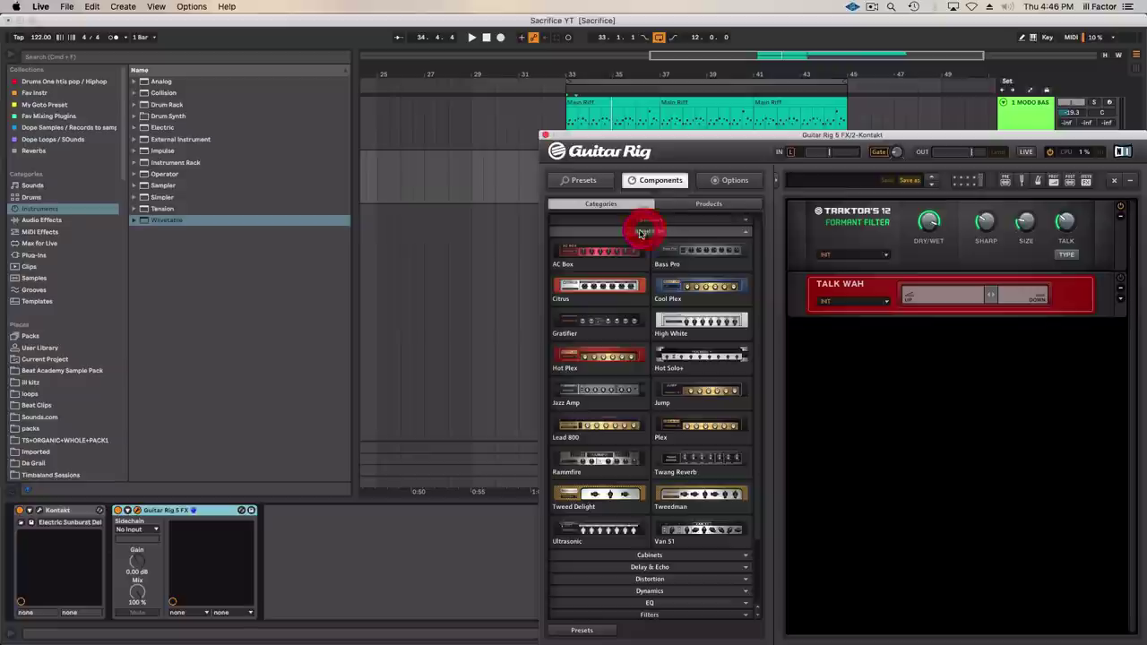
click(598, 260)
drag(598, 263, 880, 268)
drag(1033, 134, 689, 125)
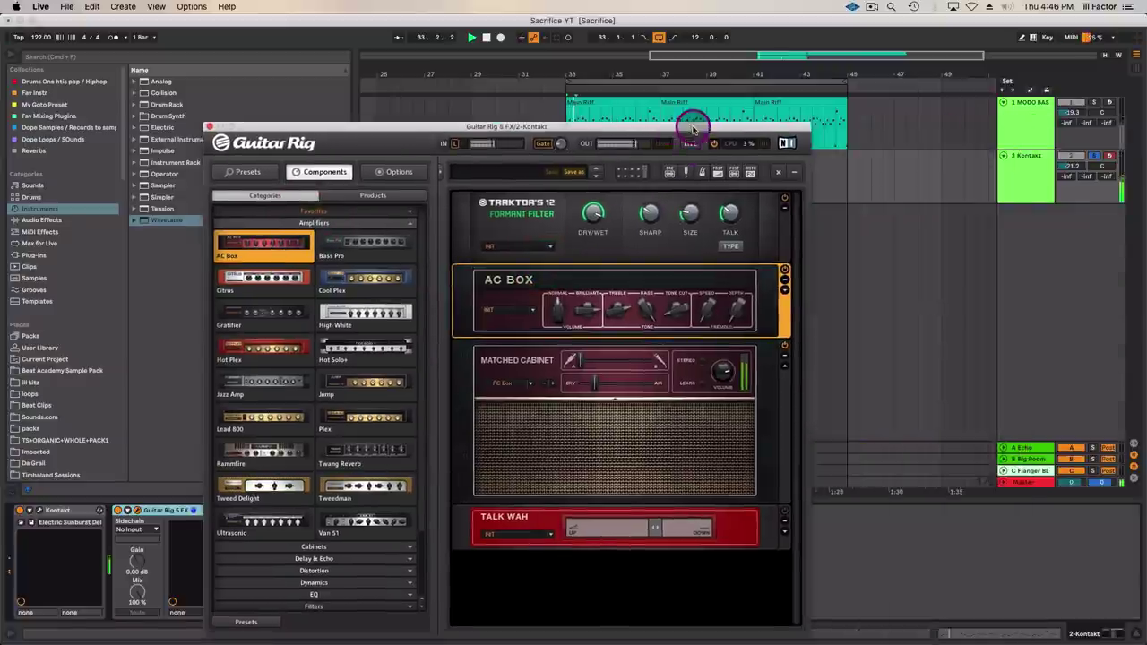
drag(727, 224, 731, 195)
key(space)
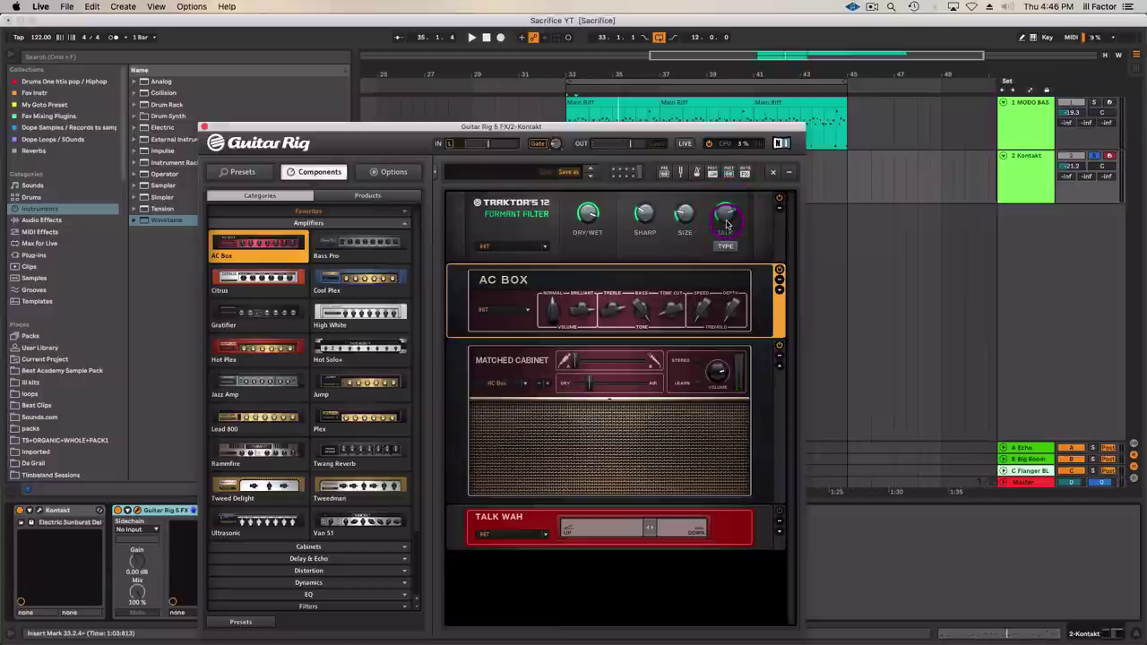
Add EQ Eight after Guitar Rig on the Kontakt track with a low cut at 272 Hz.
click(74, 219)
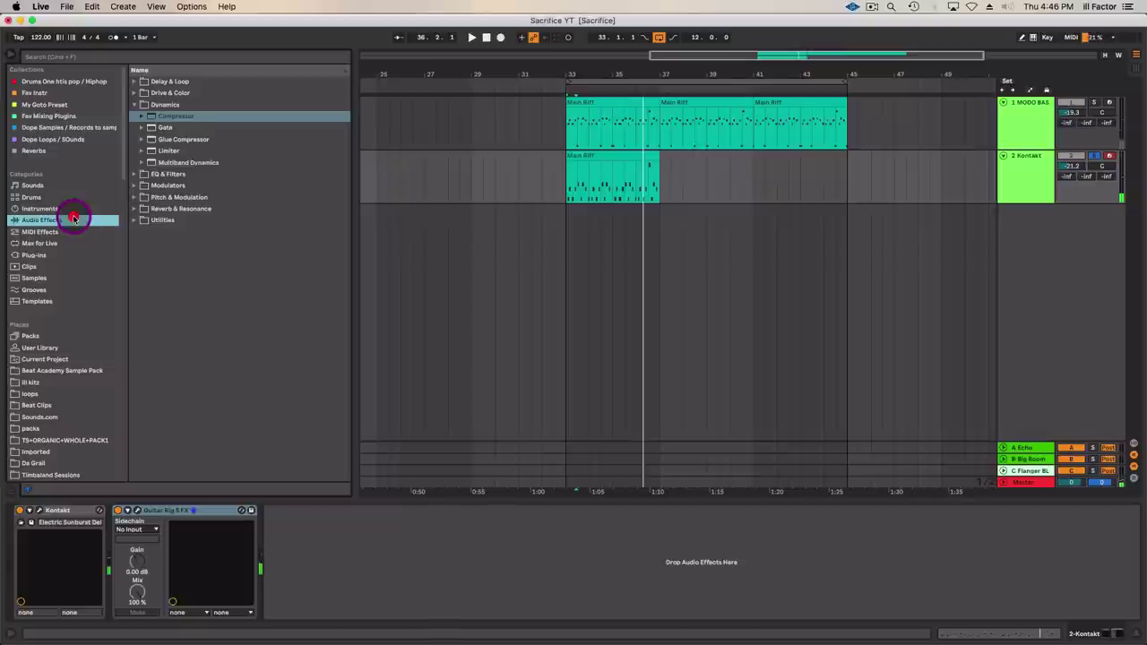
click(141, 173)
click(135, 172)
drag(170, 150, 391, 567)
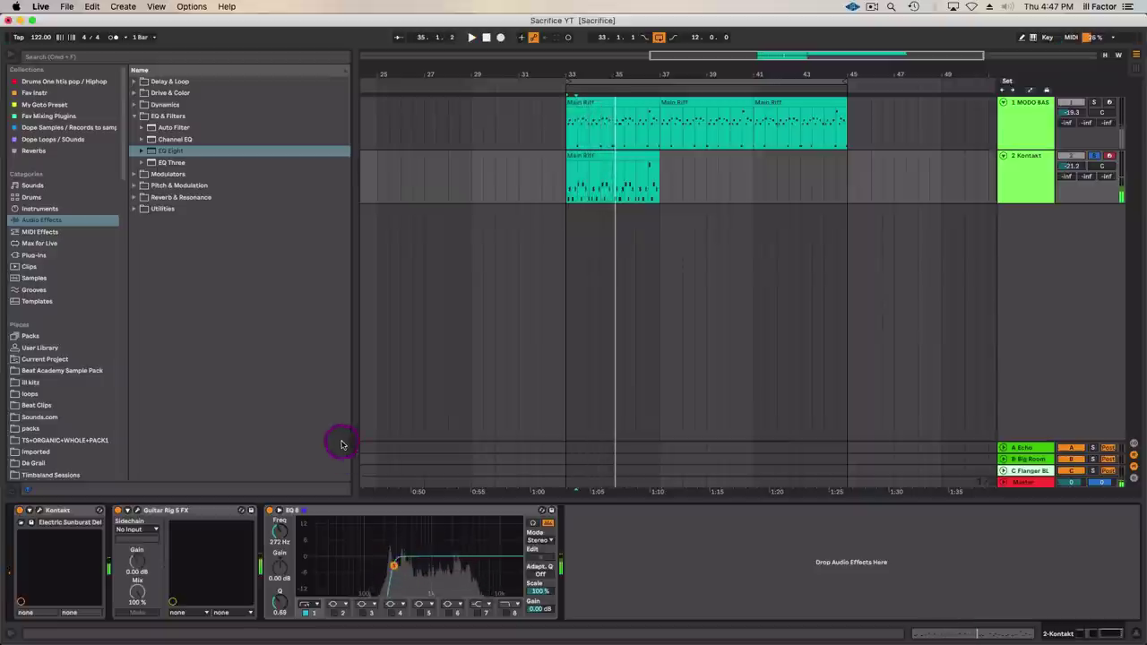
Add Chorus-Ensemble after the Kontakt track's EQ Eight and set its Dry/Wet to 51% during playback.
click(134, 116)
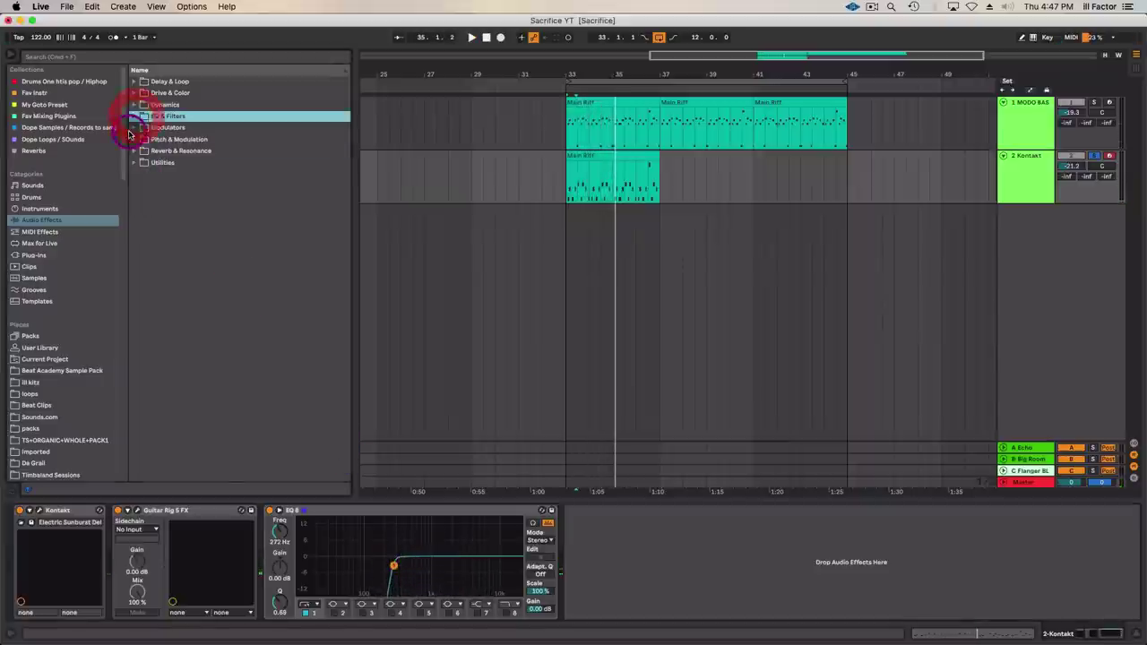
click(133, 139)
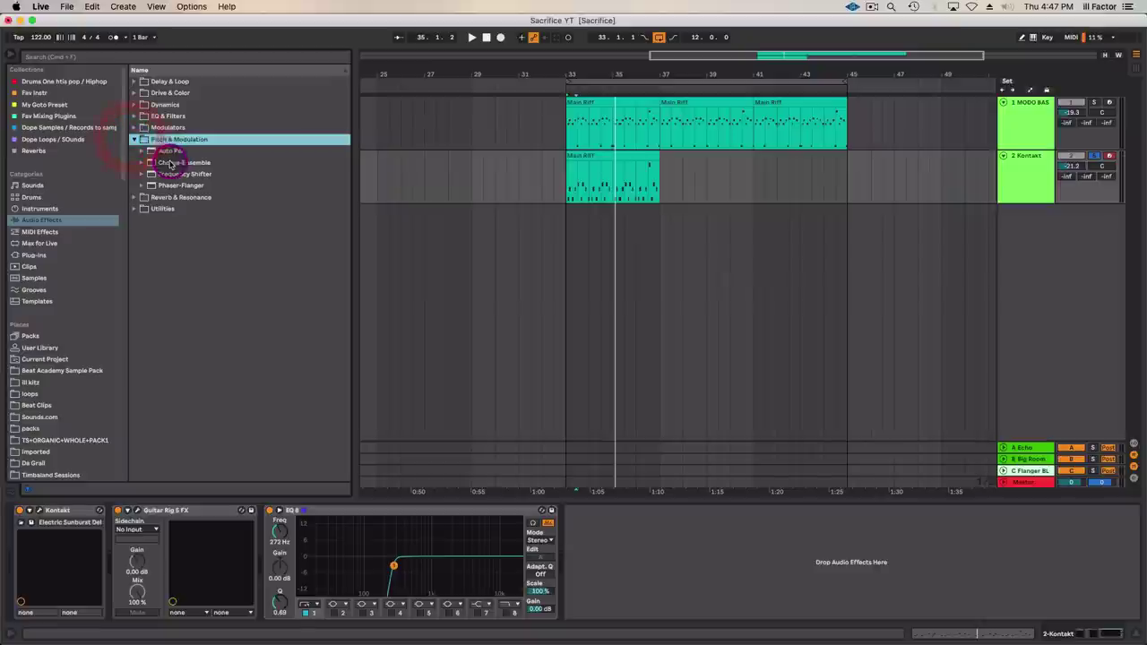
drag(168, 163, 627, 583)
key(space)
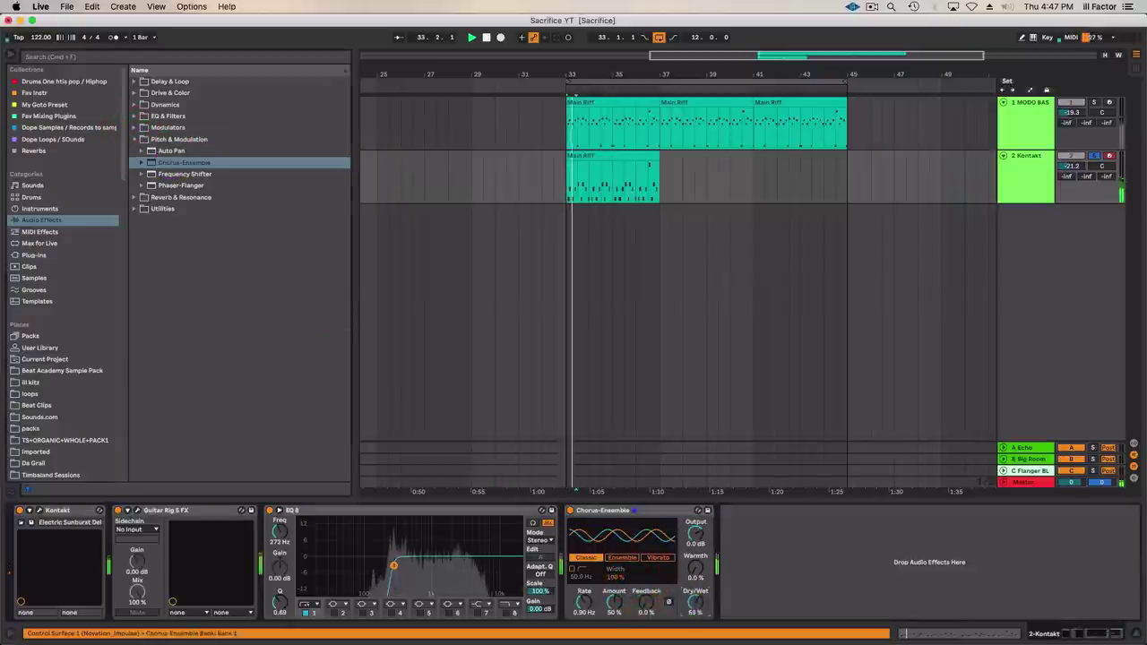
click(693, 603)
Solo MODO BASS together with Kontakt, play both from bar 33, and raise the Kontakt track's volume to about -18.2 dB.
click(1047, 170)
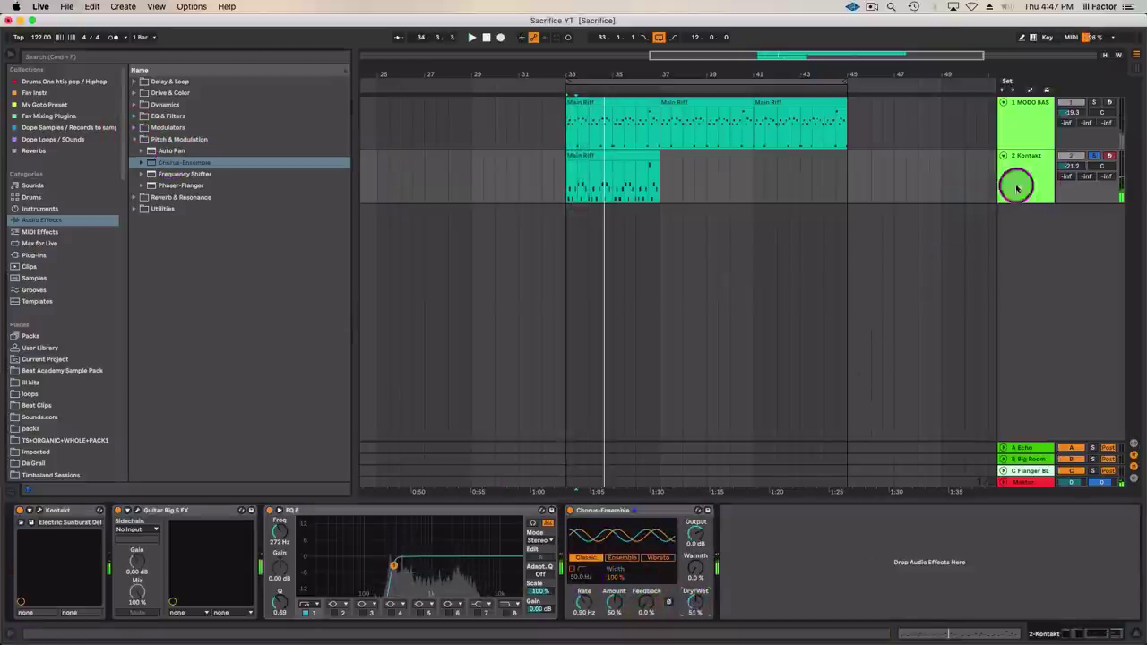
super+click(1096, 102)
click(564, 185)
key(space)
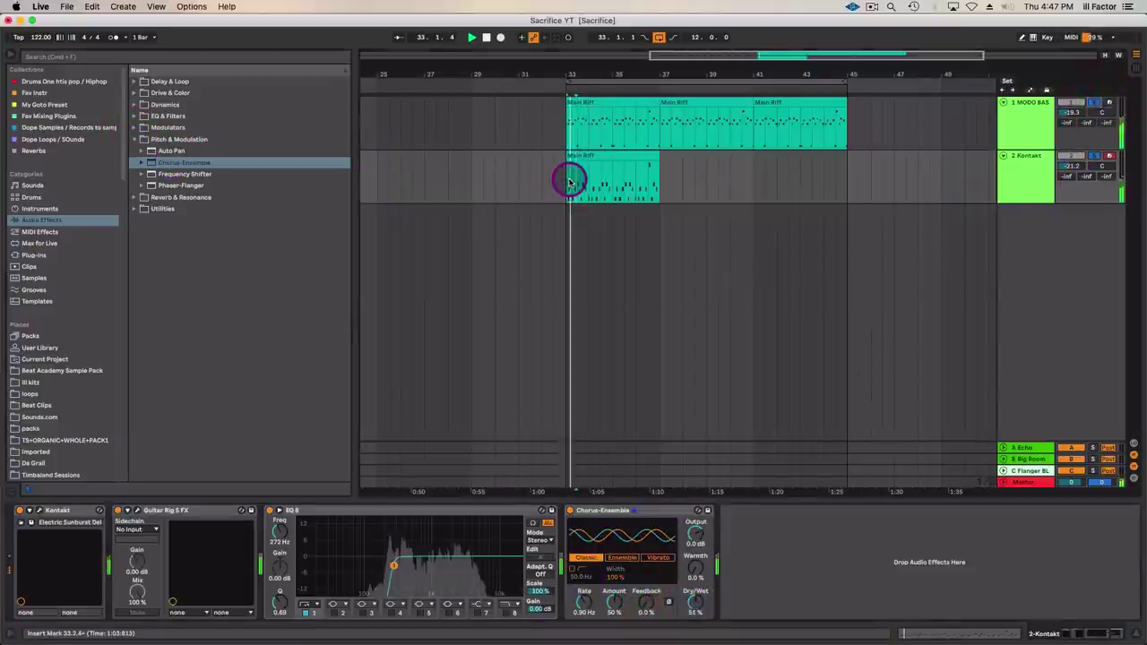
key(Tab)
click(443, 415)
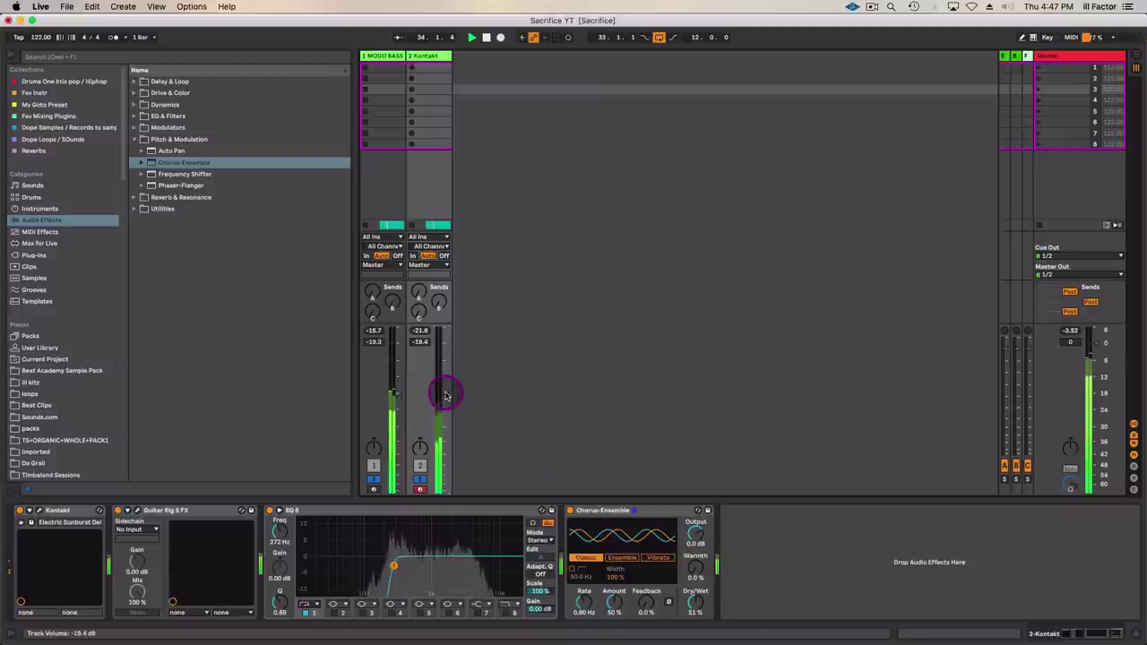
Copy Kickstart from MODO BASS to the end of the Kontakt device chain and set the Kontakt volume to -18.0 dB during playback.
click(397, 55)
click(208, 542)
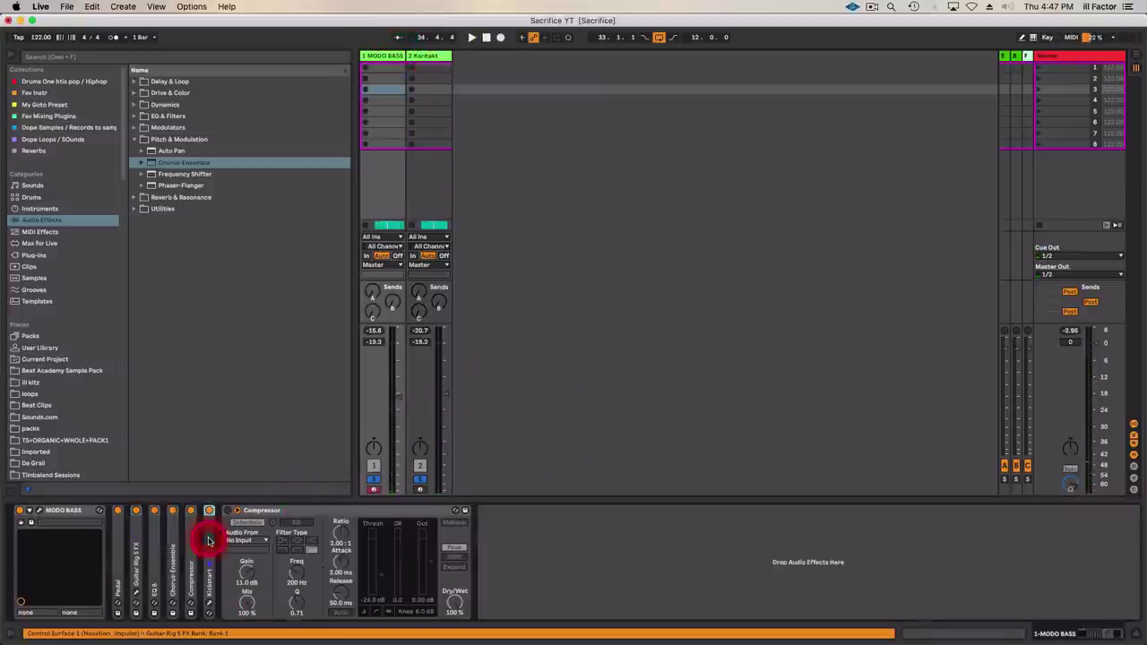
drag(208, 540, 414, 182)
drag(439, 144, 438, 144)
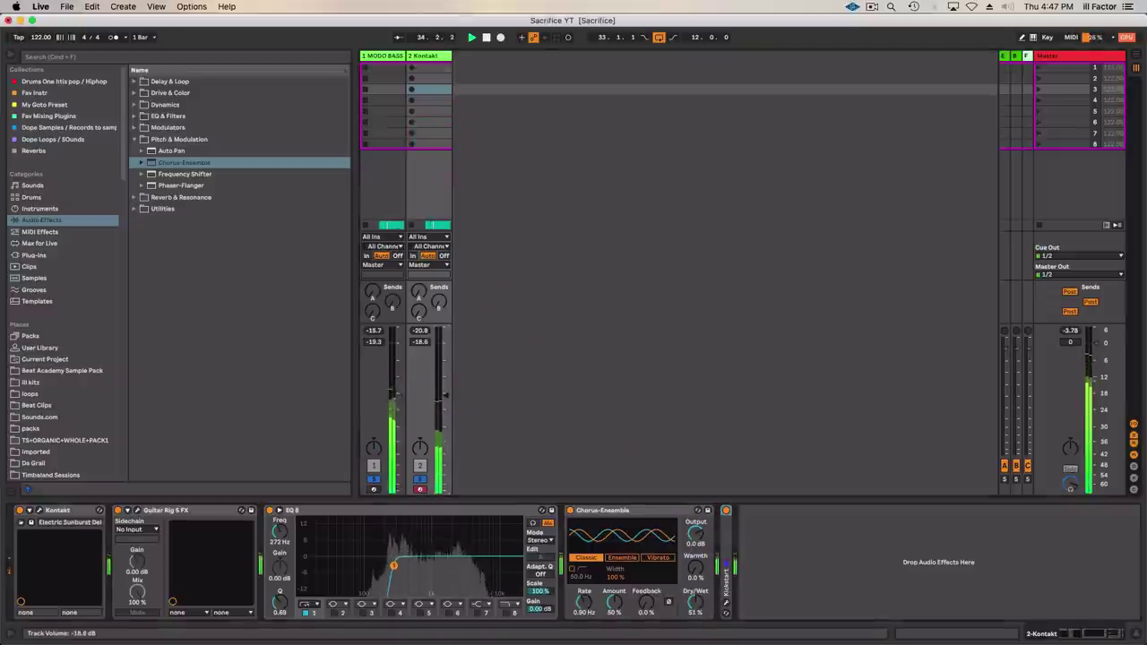
drag(448, 398, 439, 59)
key(space)
Group the MODO BASS and Kontakt tracks and move Kickstart from the Kontakt track to the group.
shift+click(385, 54)
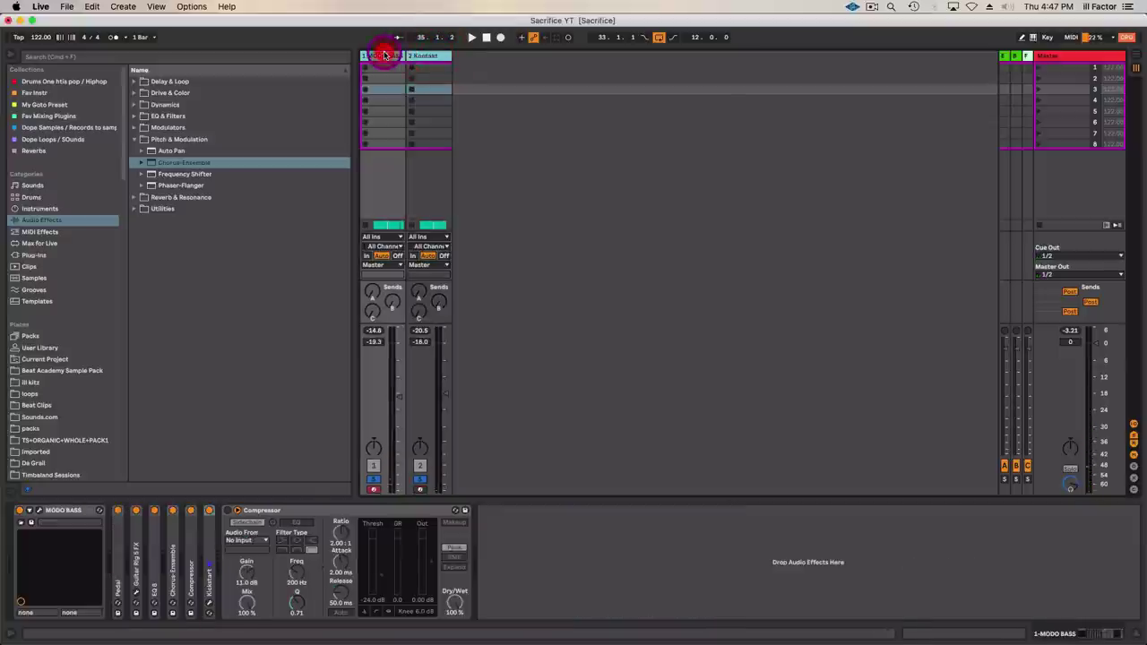
key(super+g)
click(473, 59)
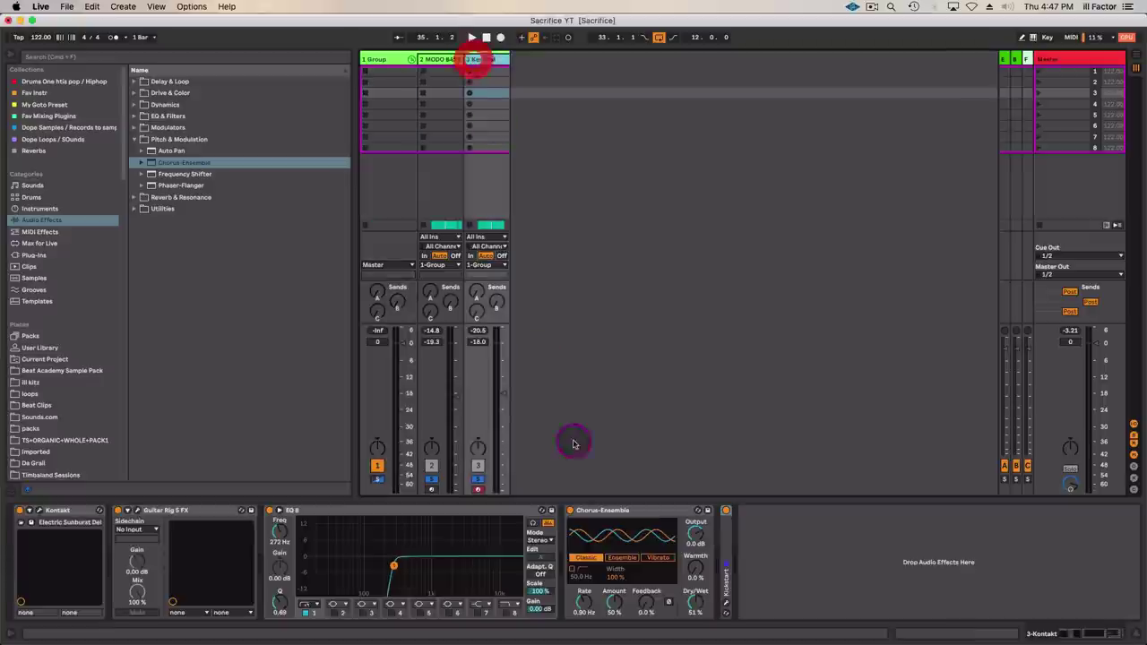
click(727, 541)
click(754, 296)
drag(387, 70, 387, 58)
Turn off Kickstart on the MODO BASS track, play the grouped tracks, and return to the arrangement.
click(435, 59)
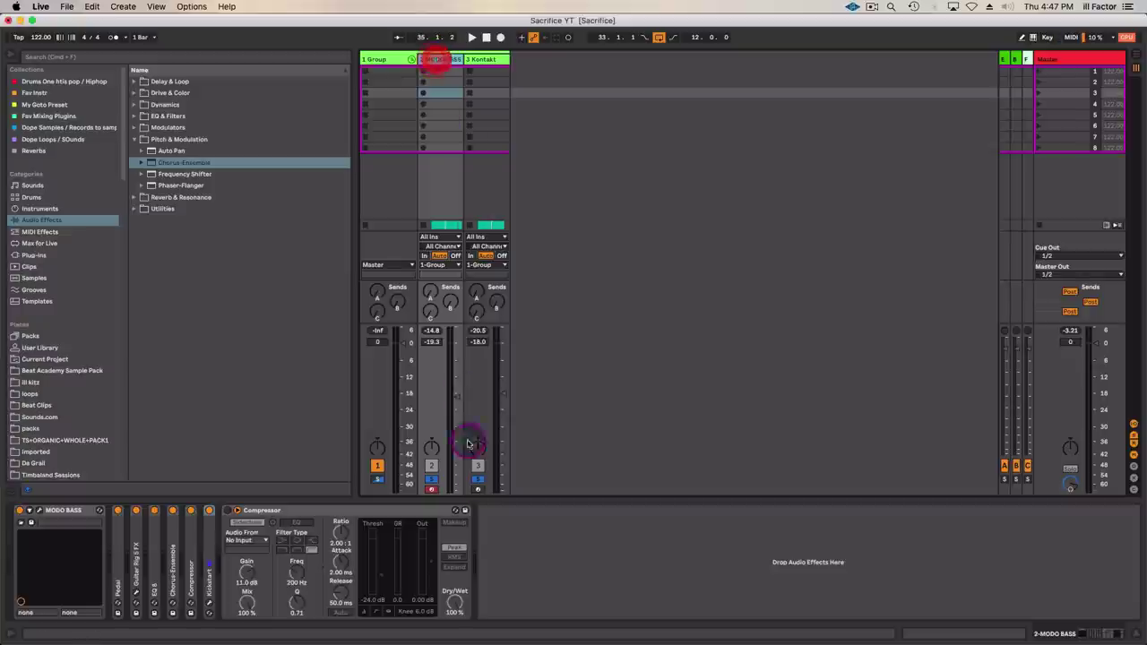
click(210, 533)
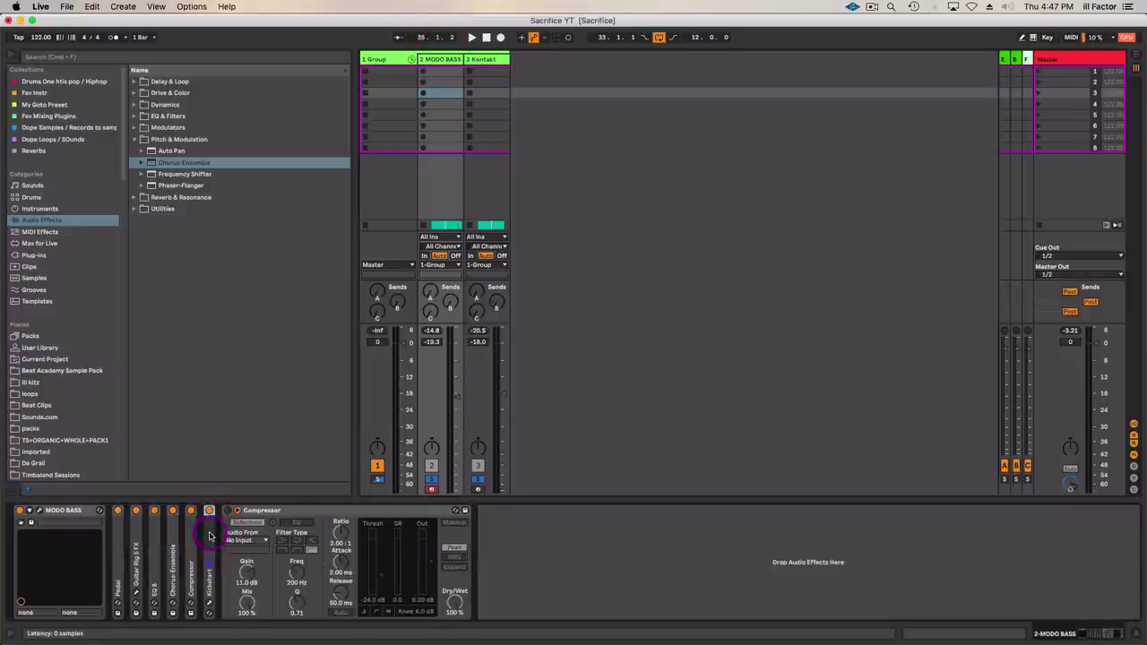
click(484, 59)
click(448, 61)
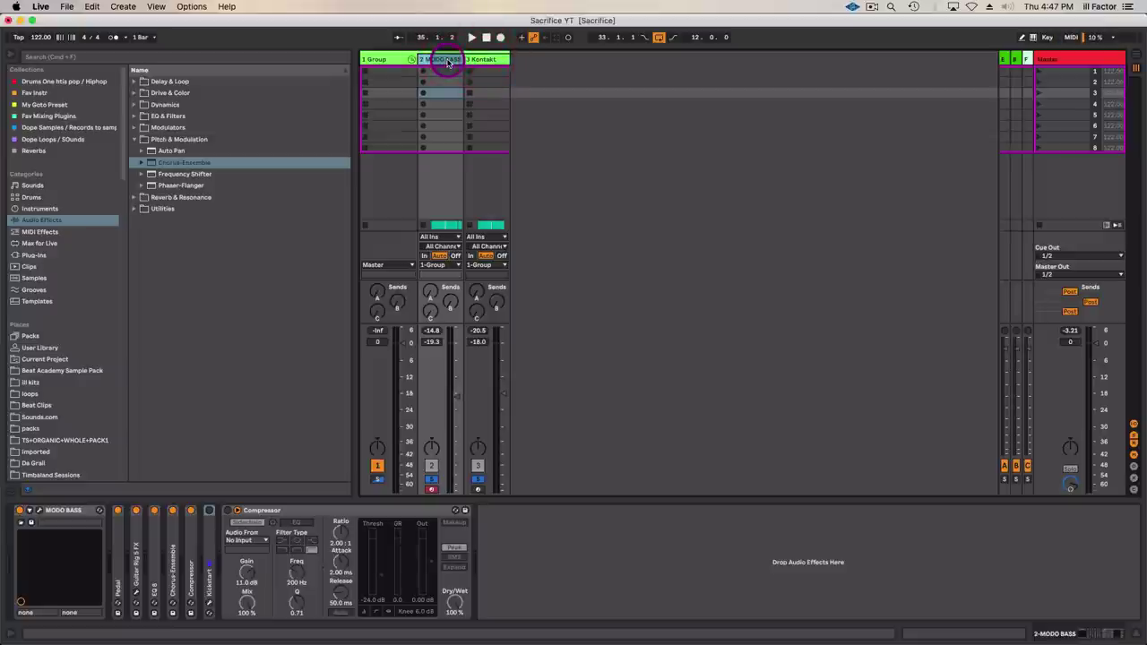
key(space)
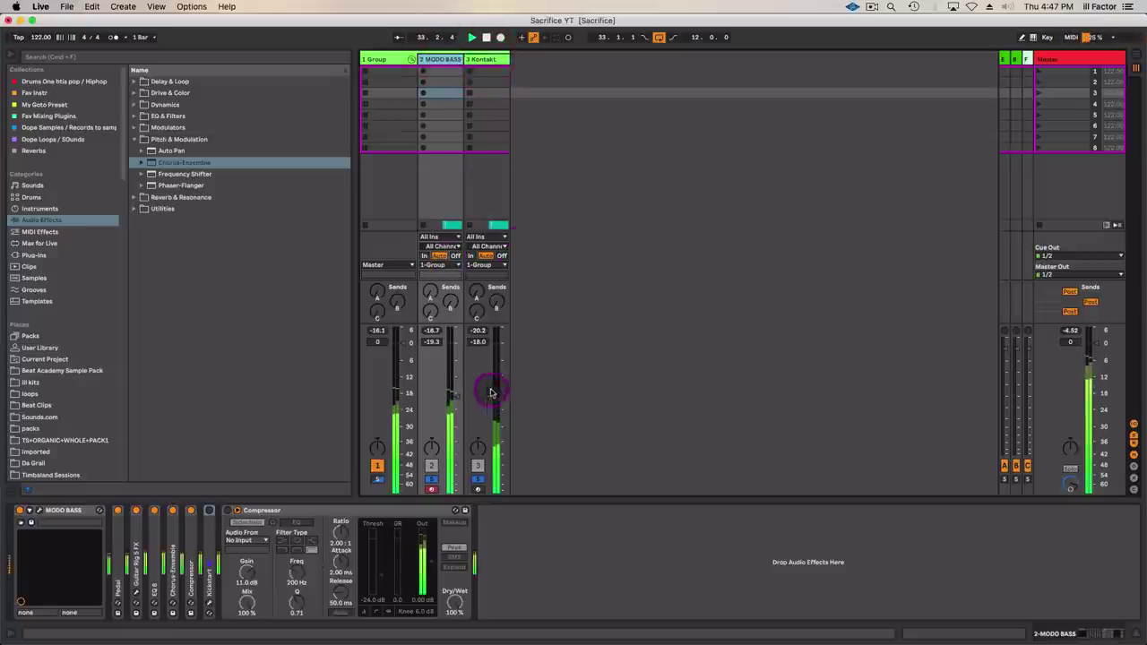
key(Tab)
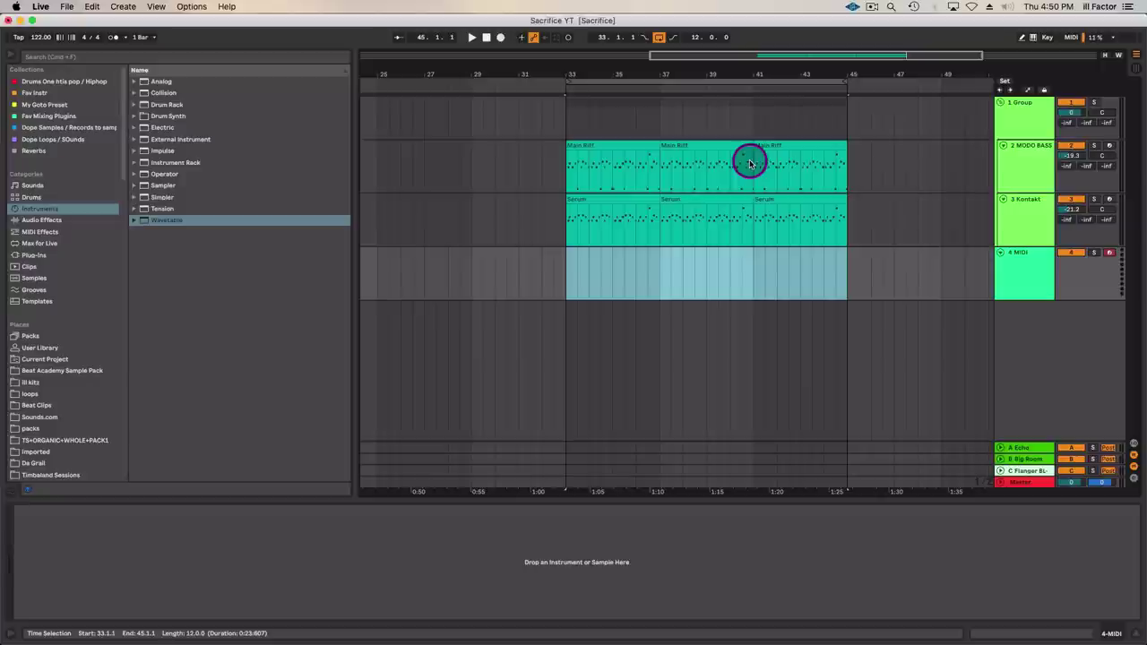
Copy the first Main Riff clip from MODO BASS to bar 33 of the MIDI track and delete all its notes except B1.
click(617, 146)
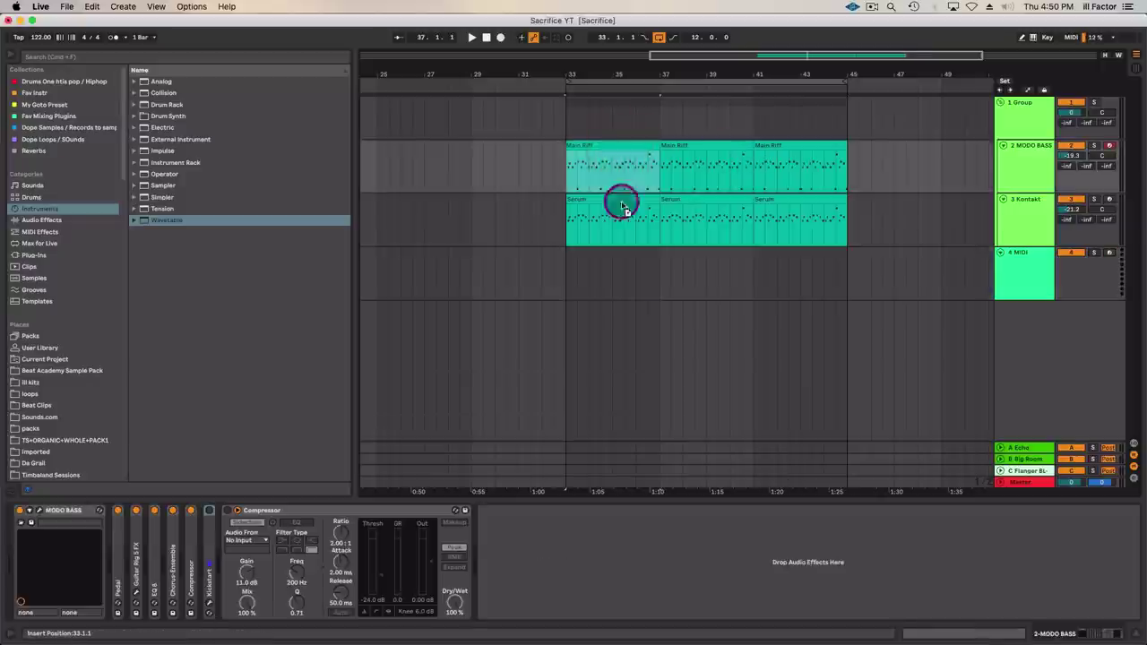
drag(625, 226, 610, 250)
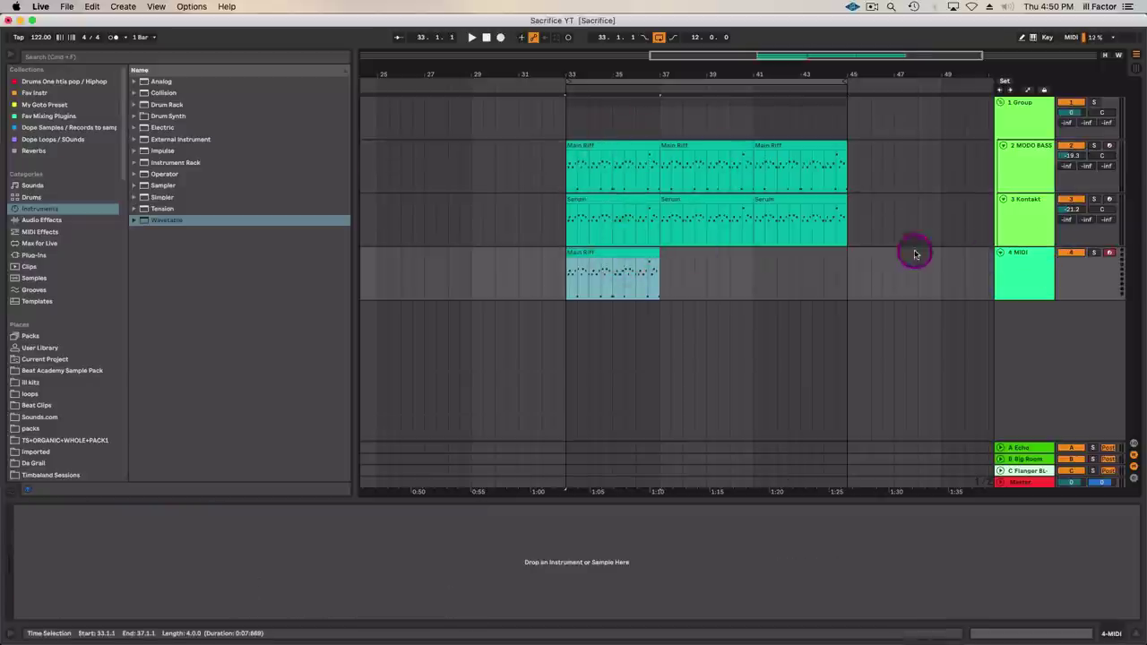
double_click(630, 251)
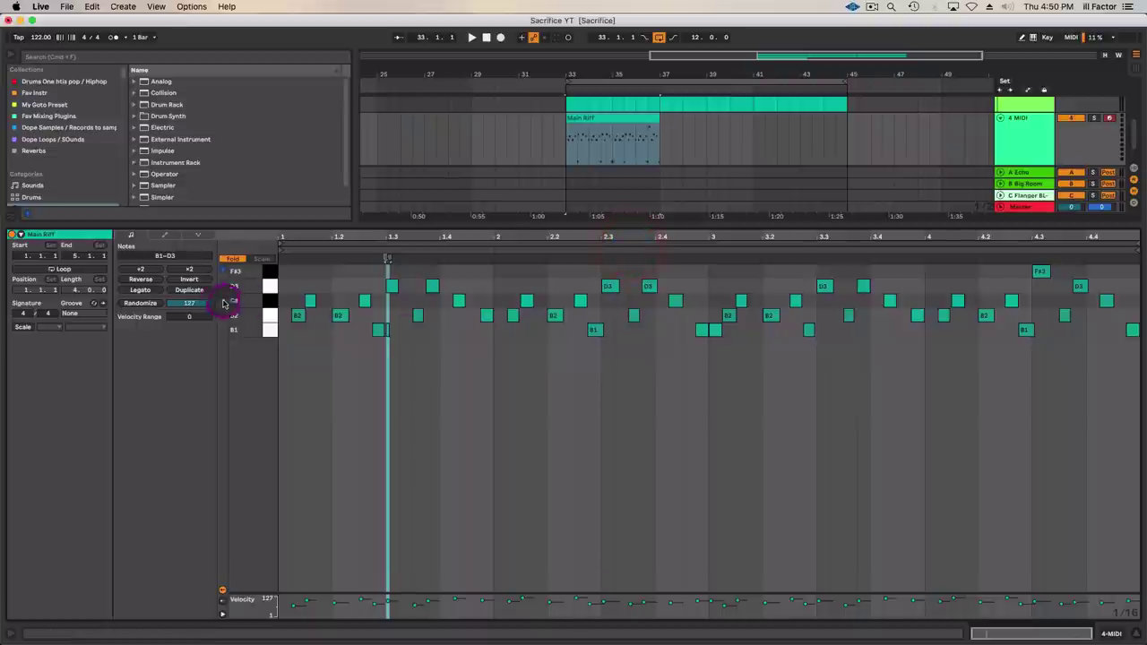
drag(268, 316, 480, 232)
key(Delete)
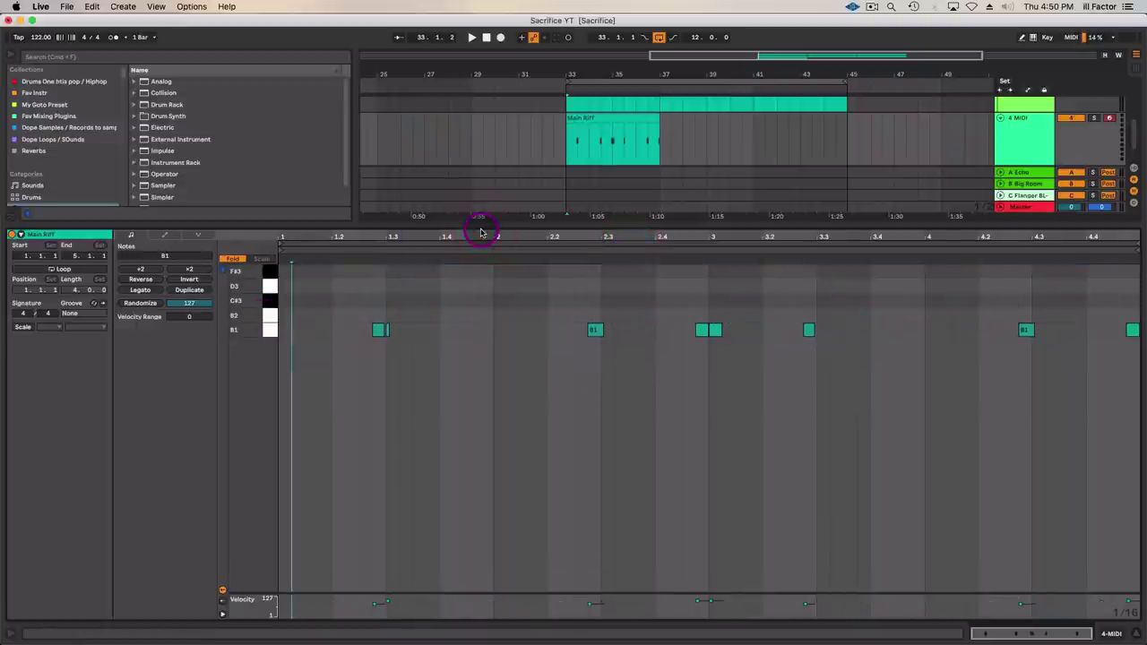
click(305, 321)
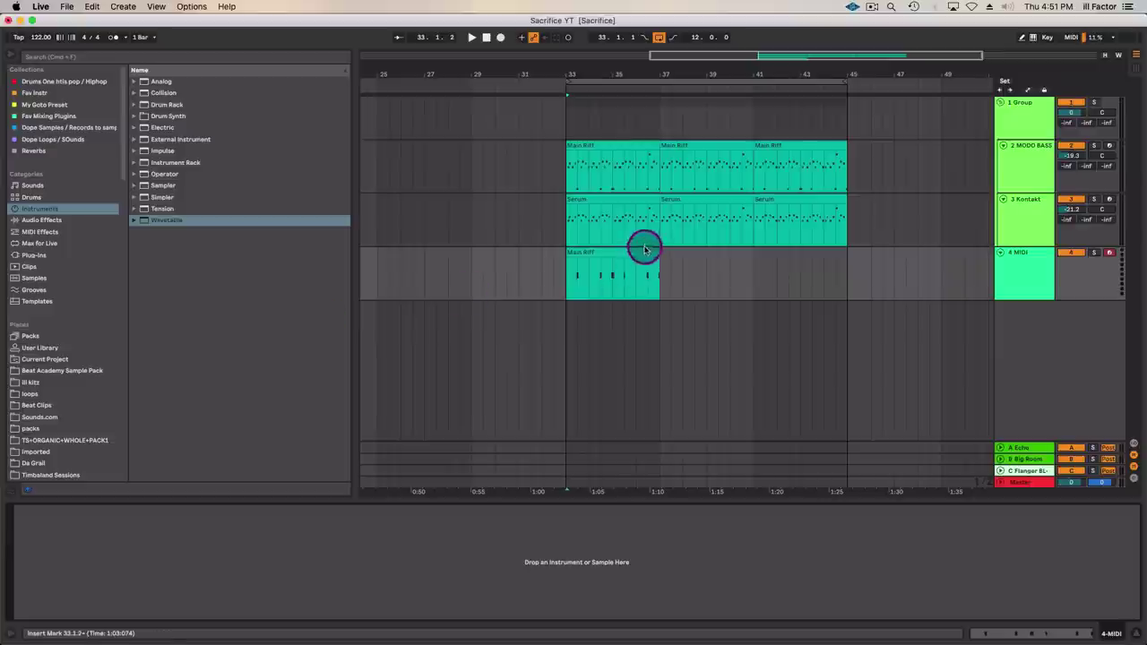
Duplicate the MIDI track's Main Riff clip twice to fill the range up to bar 45.
click(643, 254)
key(super+c)
key(super+d)
key(super+d)
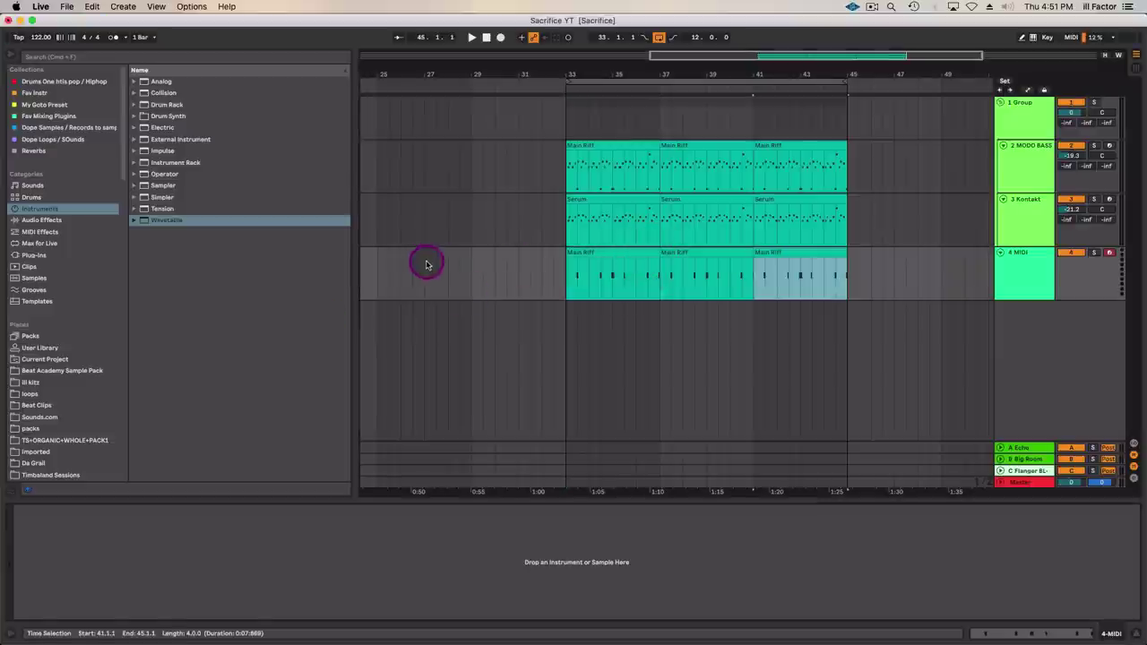
Load Wavetable on the MIDI track and set oscillator 1's Basic Shapes position to about 68%.
click(757, 298)
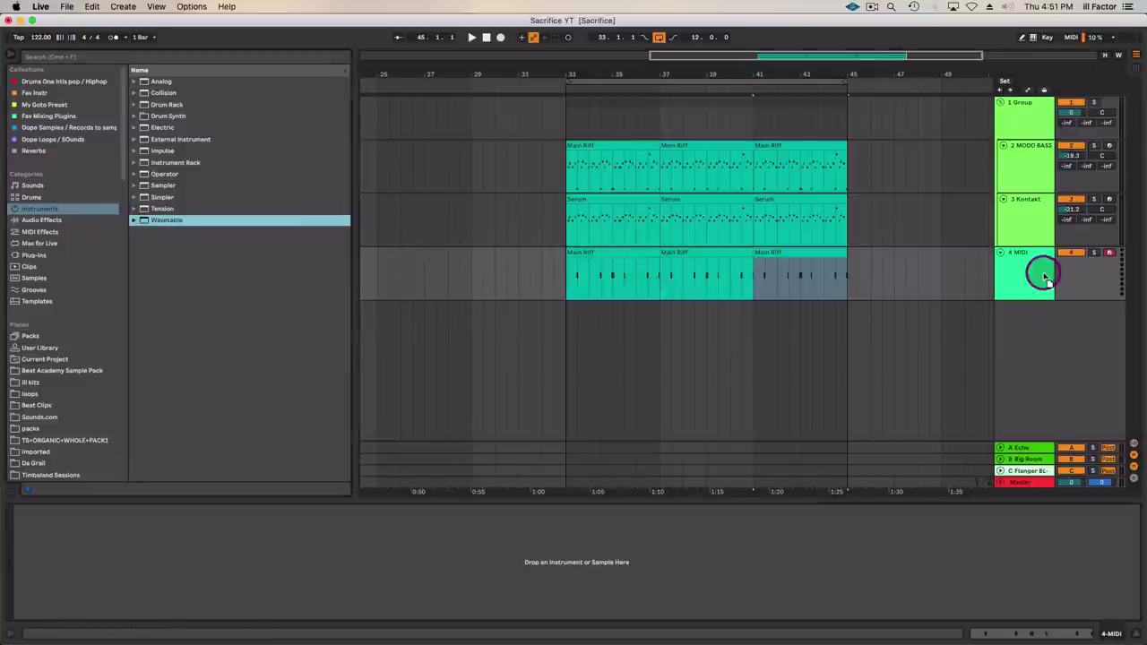
drag(1045, 278, 1038, 271)
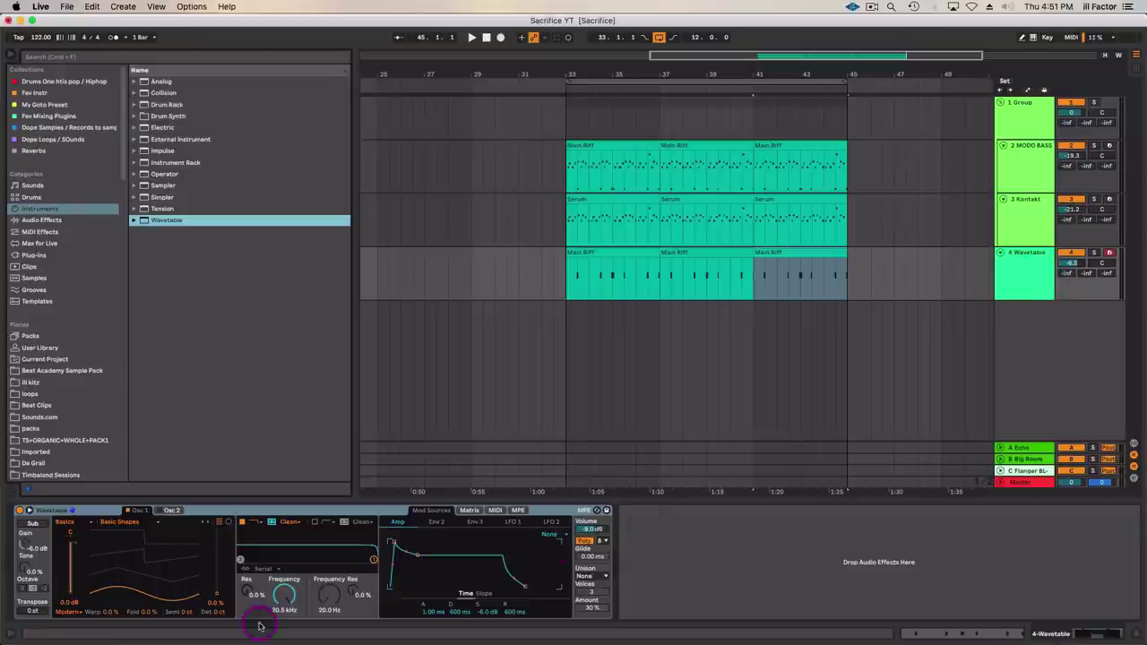
drag(179, 596, 178, 562)
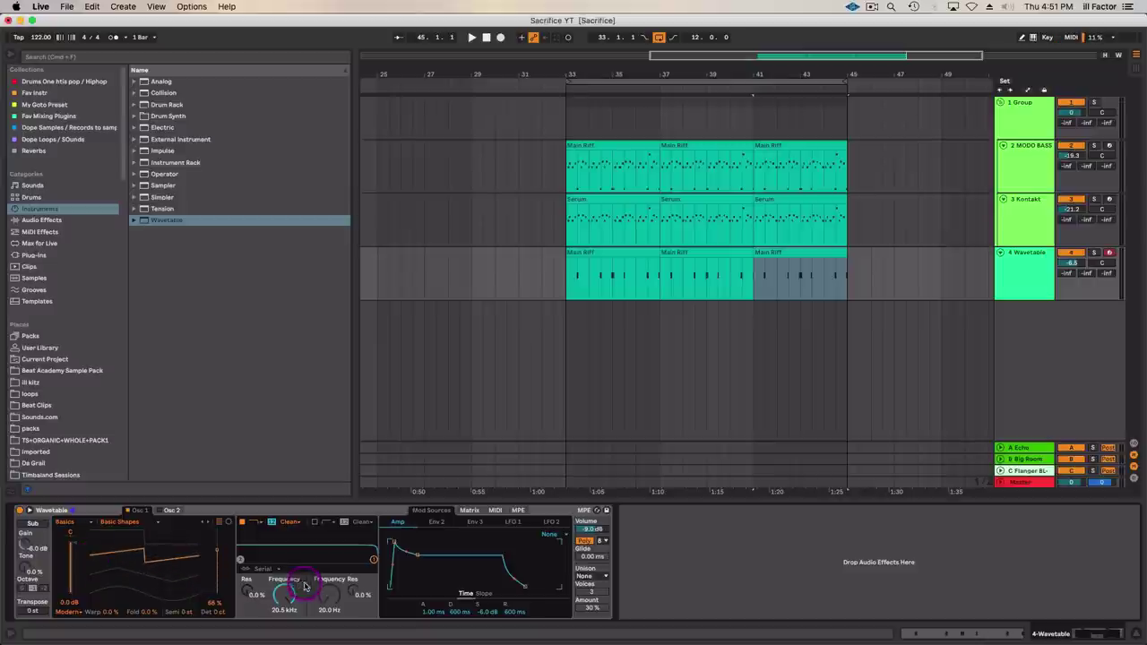
Solo and play the Wavetable track, and switch Wavetable from Poly to Mono.
click(1095, 252)
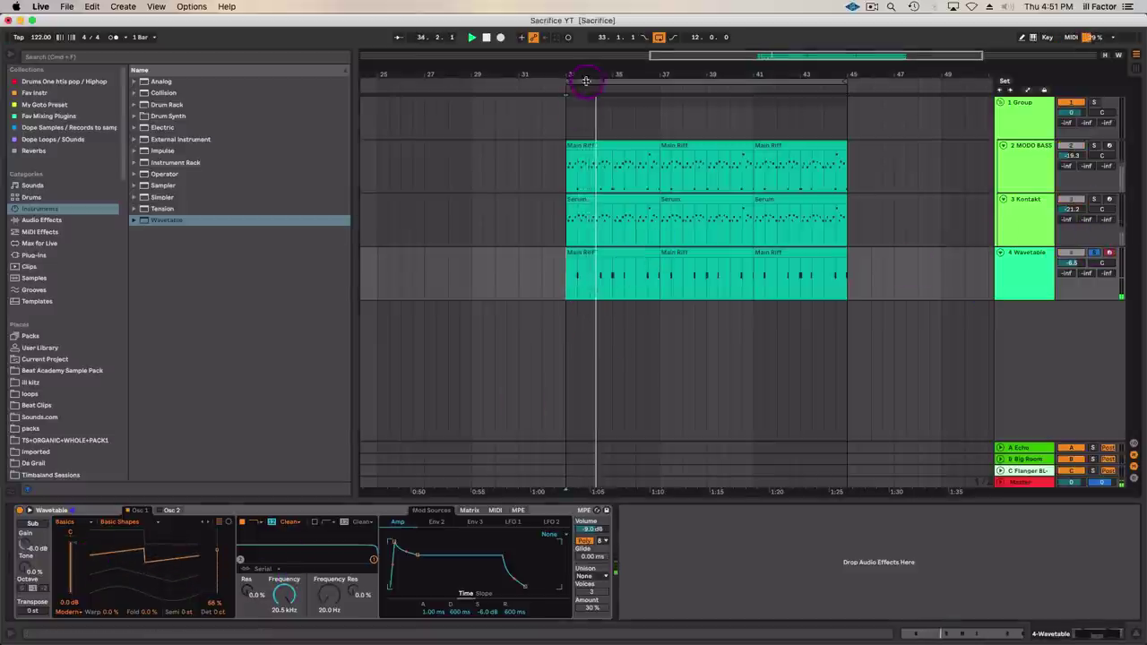
drag(586, 81, 615, 77)
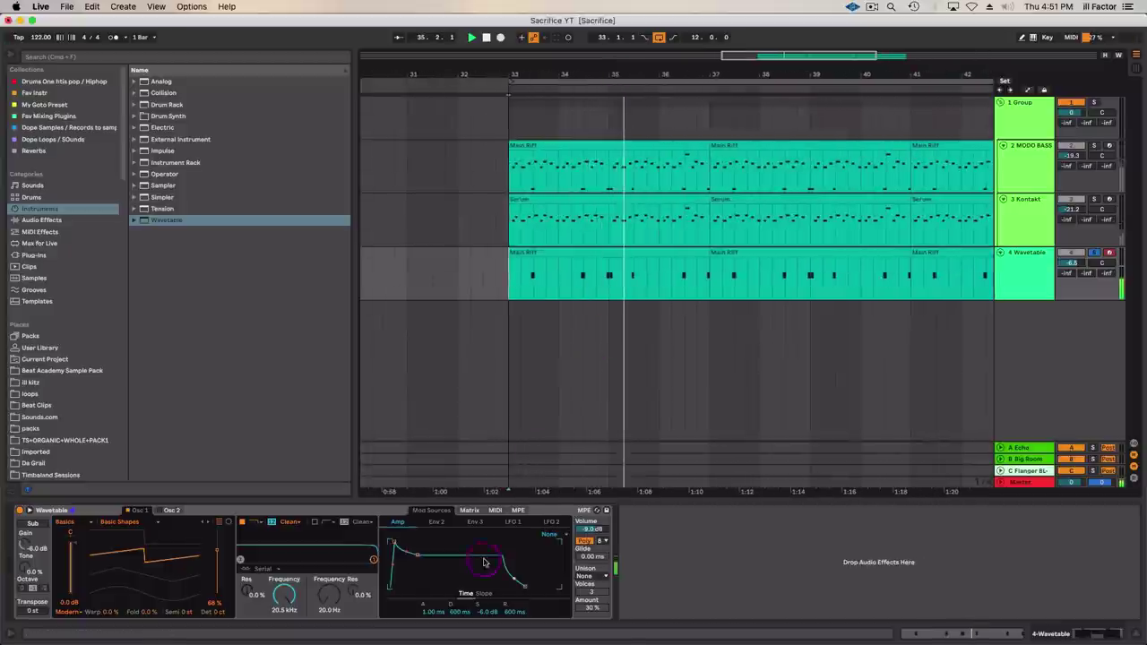
click(587, 543)
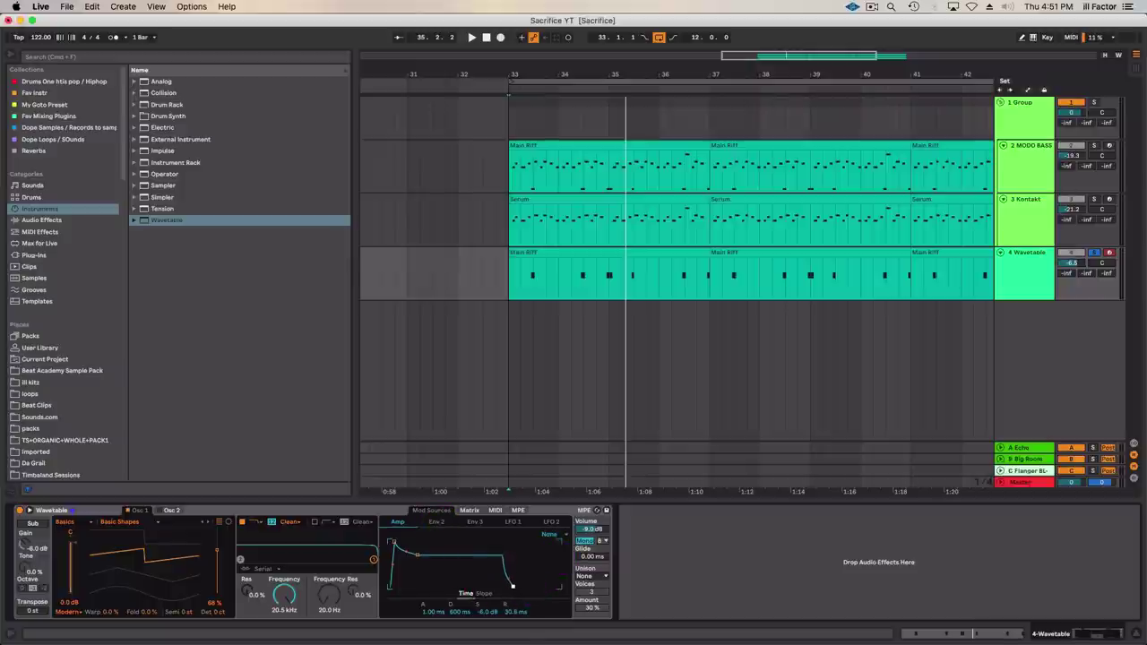
Modulate Wavetable's filter 1 frequency from Env 2 by 56 in the modulation matrix, and lower the filter frequency to 53.8 Hz.
click(527, 357)
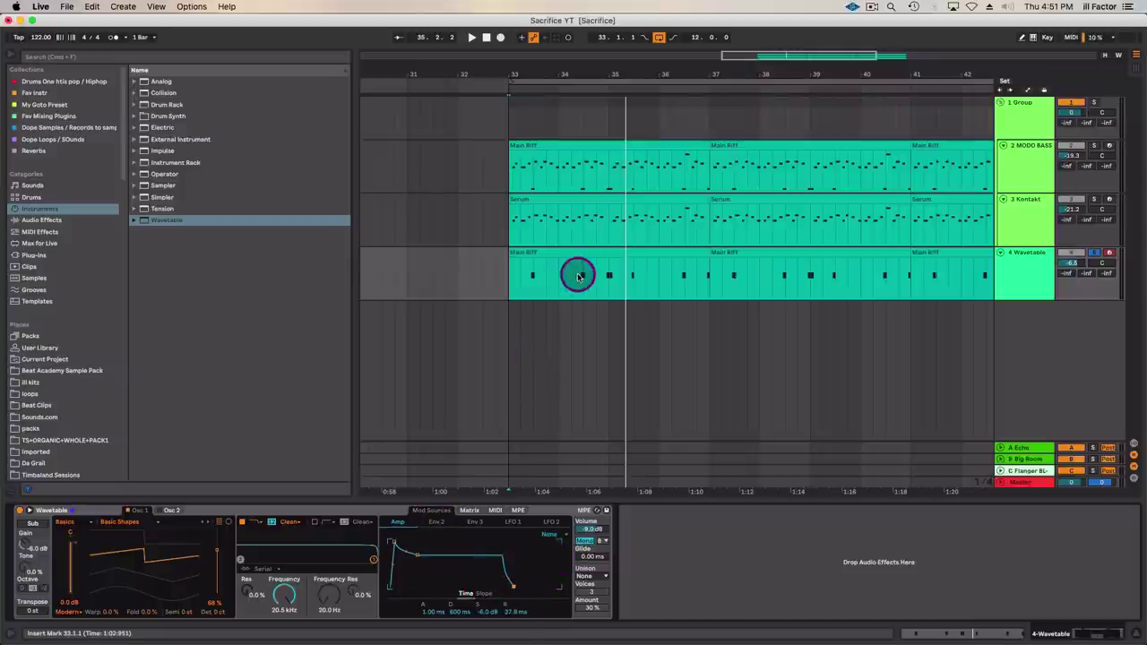
click(577, 275)
key(plus)
key(plus)
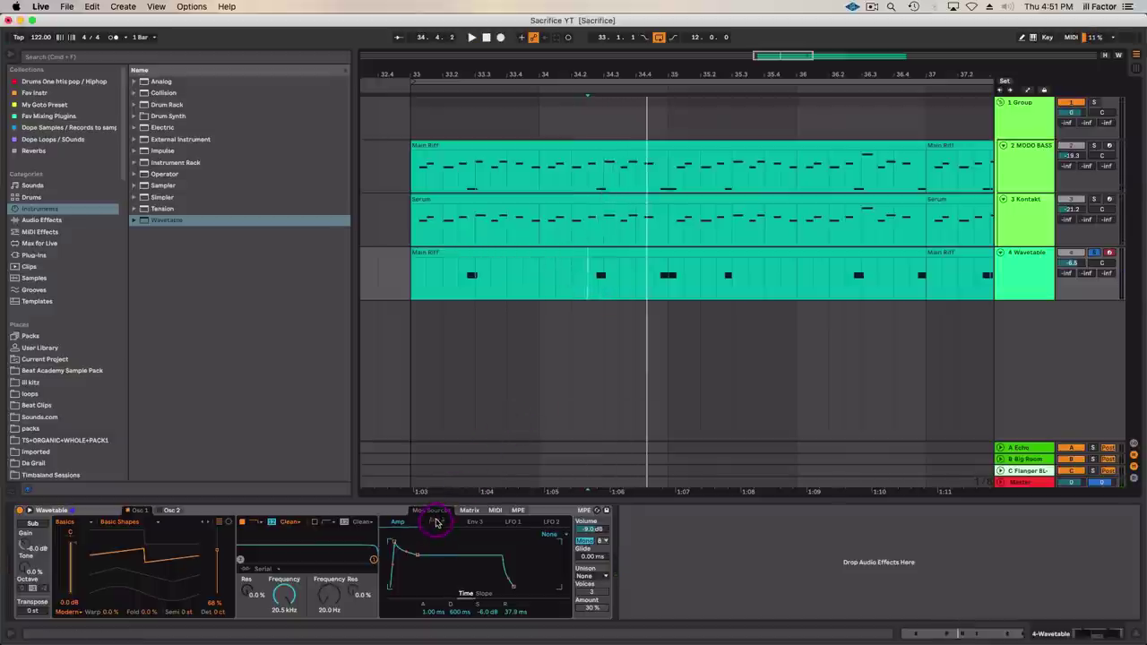
click(468, 510)
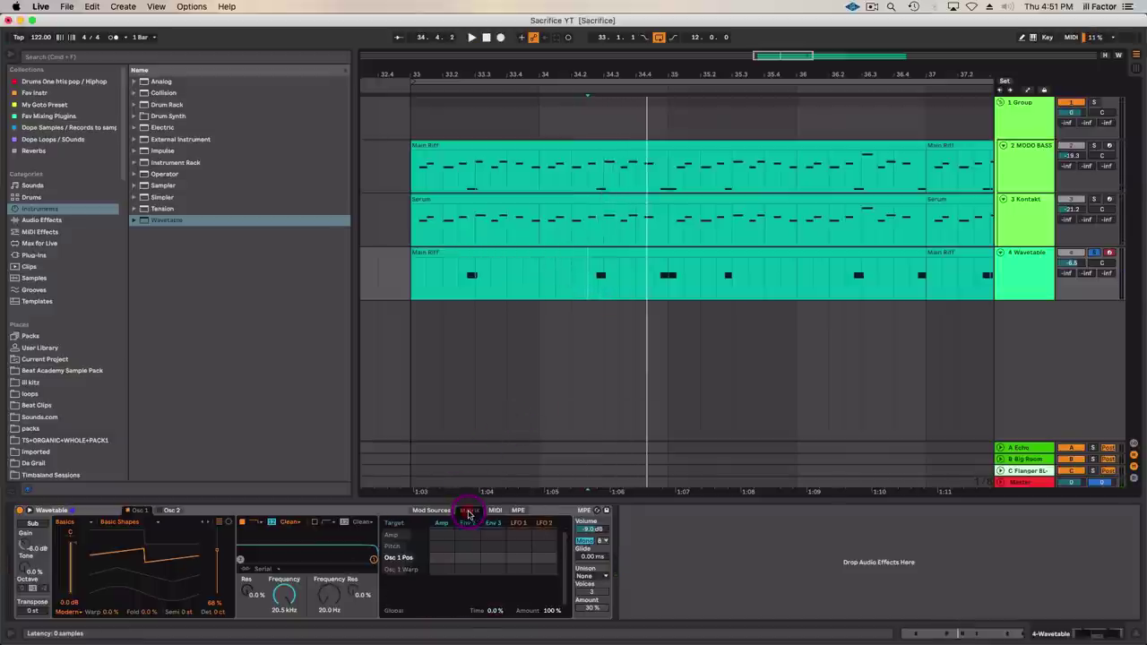
click(287, 594)
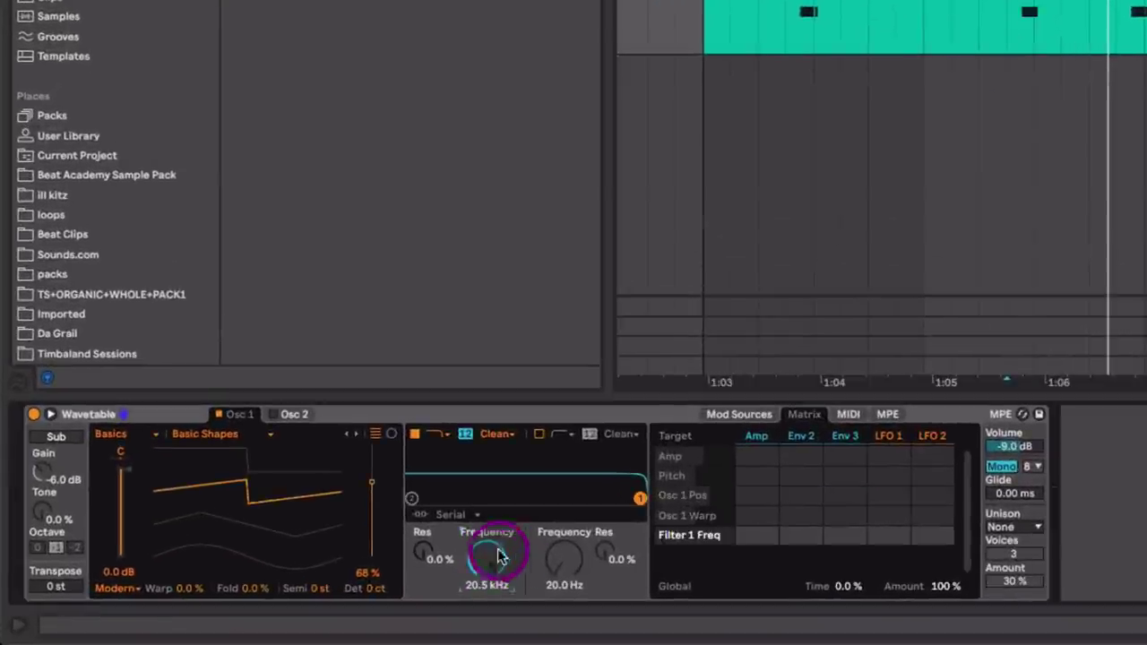
click(781, 540)
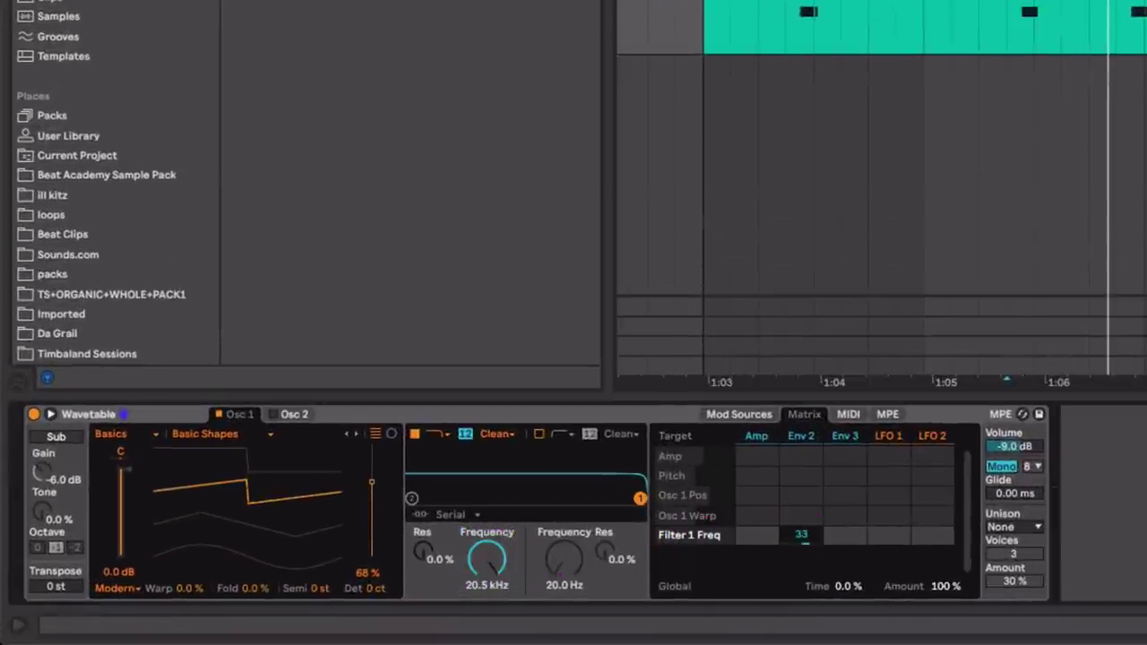
drag(489, 558, 489, 628)
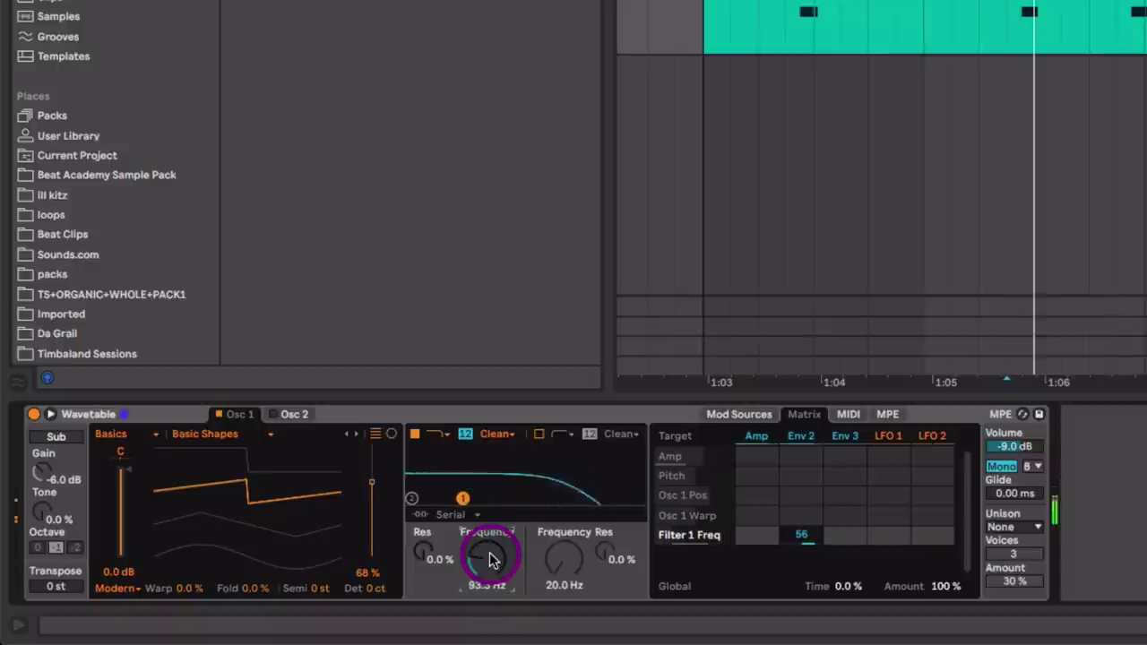
drag(489, 552, 491, 565)
Set Wavetable's Env 2 sustain to 0.0% and its decay to 431 ms.
click(761, 417)
click(749, 436)
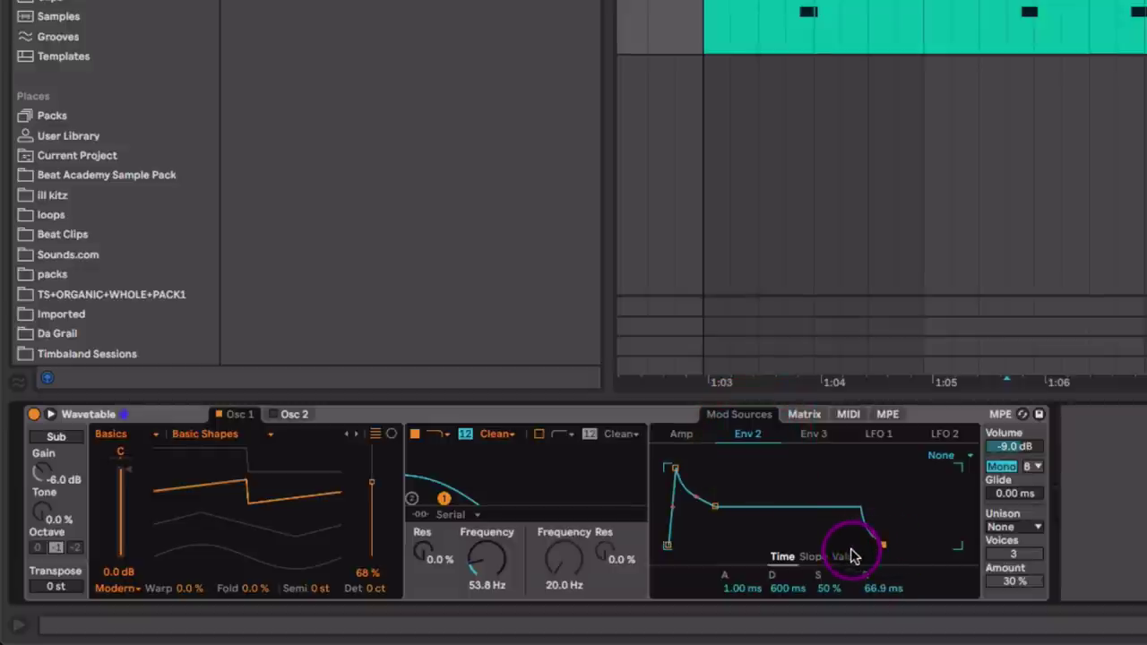
drag(829, 588, 829, 638)
drag(789, 588, 789, 608)
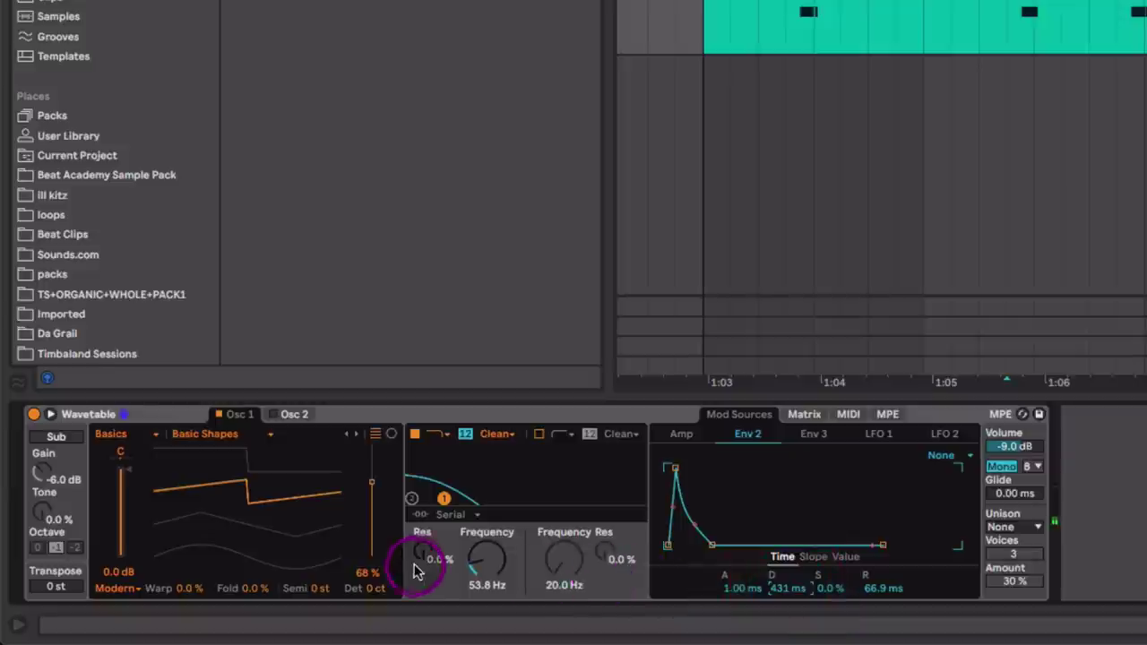
Raise Wavetable's filter 1 resonance to 39% during playback and set oscillator 1's Semi to -12 st.
drag(432, 562, 431, 538)
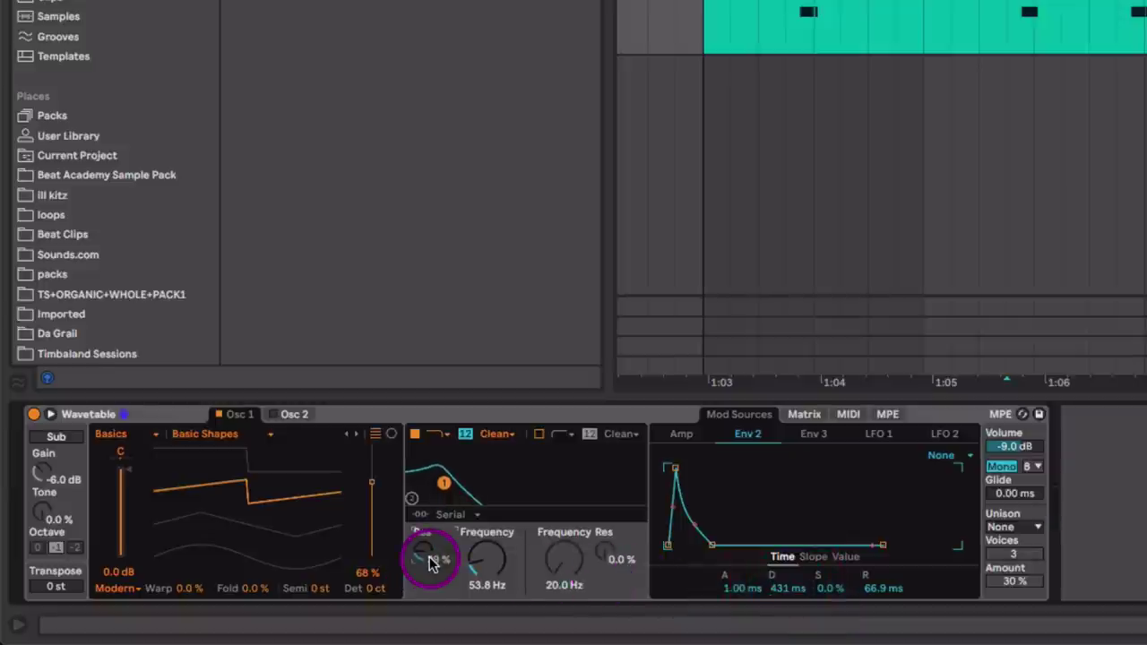
click(477, 562)
key(space)
drag(466, 561, 466, 542)
click(316, 591)
click(390, 598)
click(311, 591)
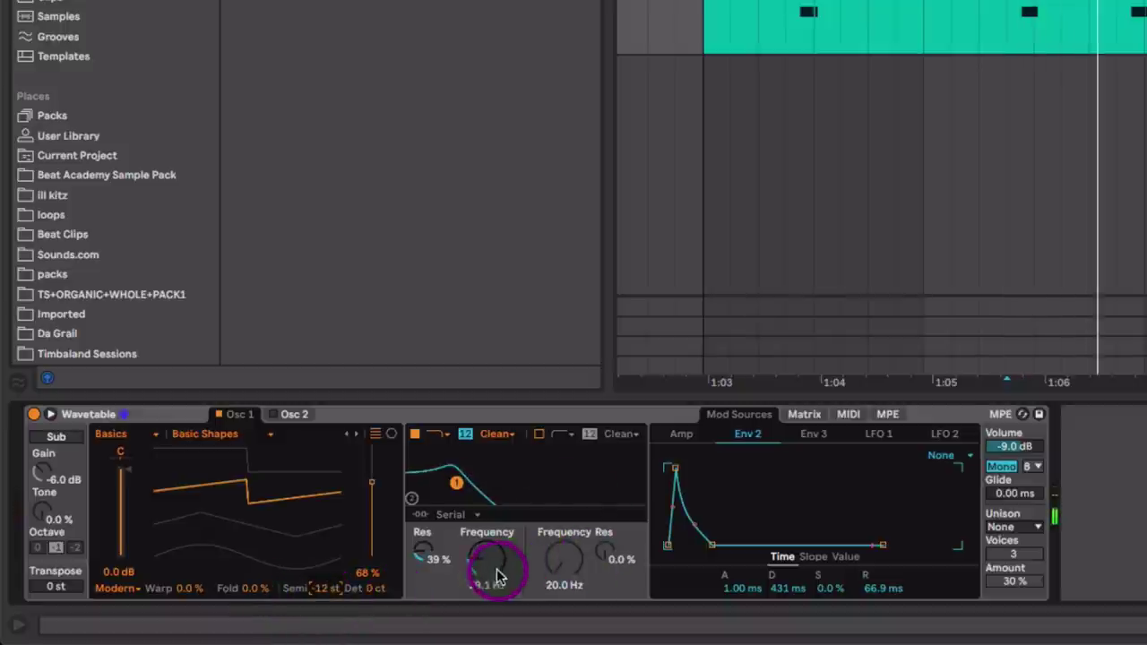
Set Wavetable's filter 1 frequency to 56.9 Hz and Env 2 decay to 904 ms.
mouse_move(495, 570)
mouse_down()
mouse_move(496, 557)
mouse_move(481, 569)
mouse_up()
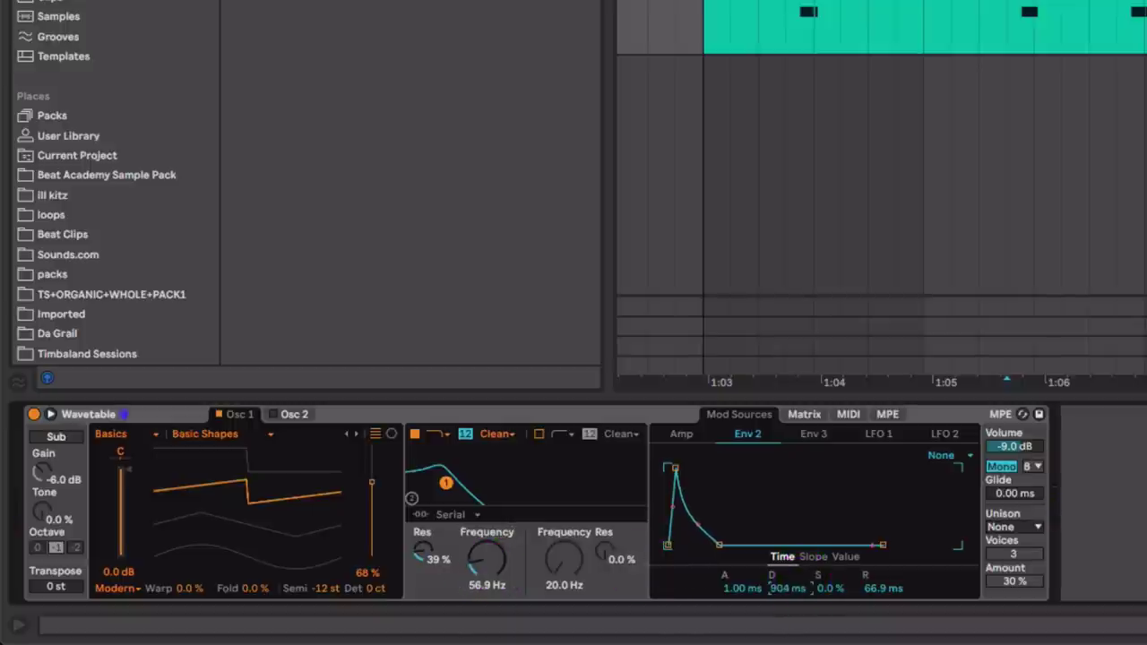
drag(801, 592, 798, 594)
Lower the Wavetable track's volume to -20 dB in the Session View mixer and unsolo the track.
key(Tab)
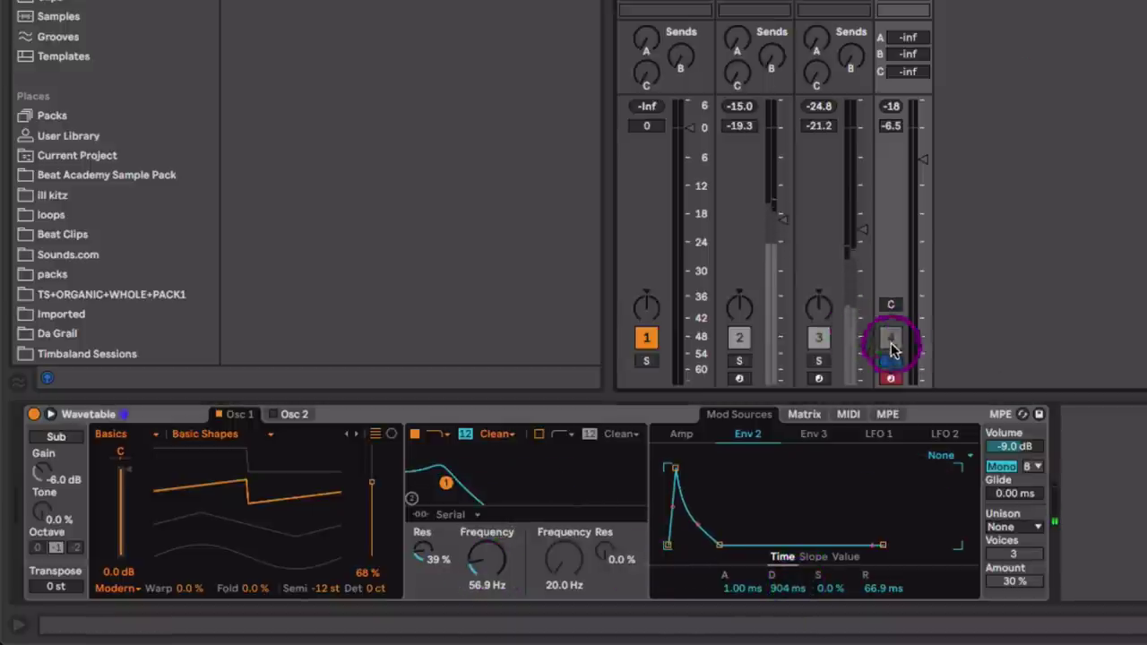
drag(924, 162, 920, 224)
click(893, 362)
Lower Wavetable's filter 1 frequency to 29.4 Hz and bring the track's volume down slightly further.
mouse_move(500, 566)
mouse_down()
mouse_move(493, 581)
mouse_move(487, 558)
mouse_up()
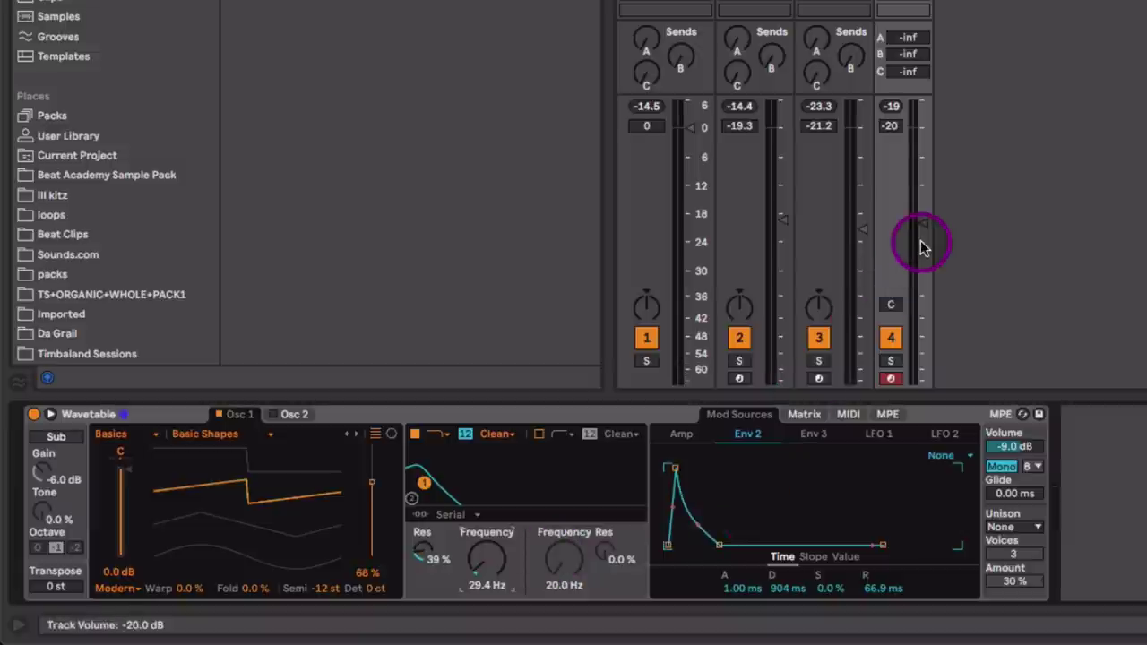
drag(922, 224, 924, 244)
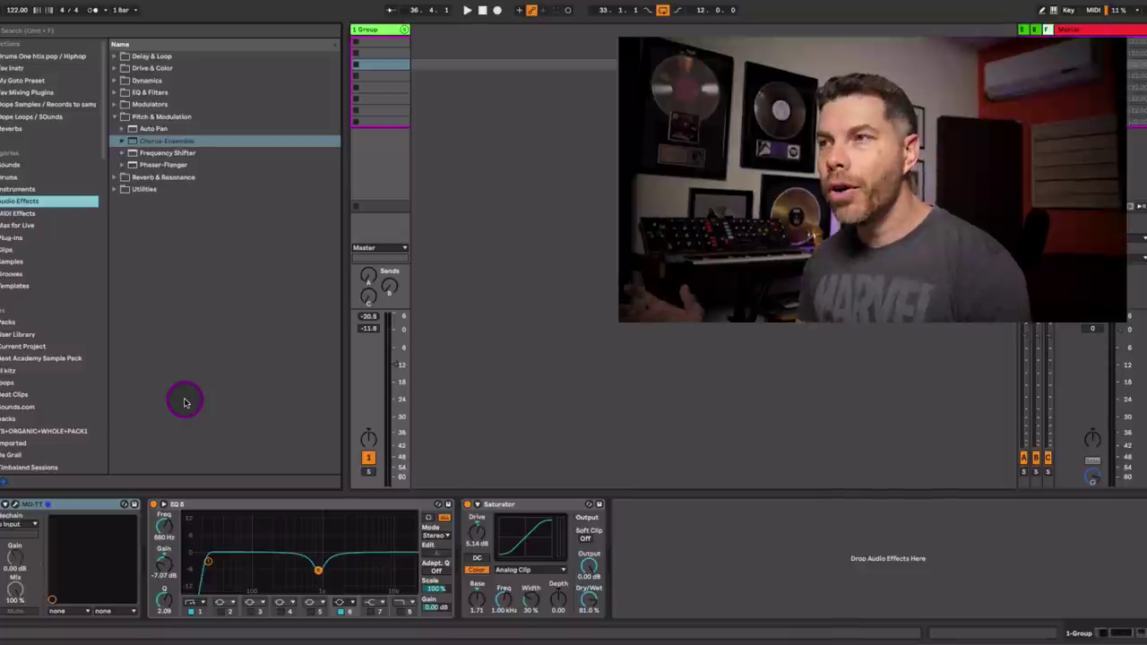
Open the MO-TT plug-in on the group track, set its compression Amount to 38.6 and play the song.
click(14, 505)
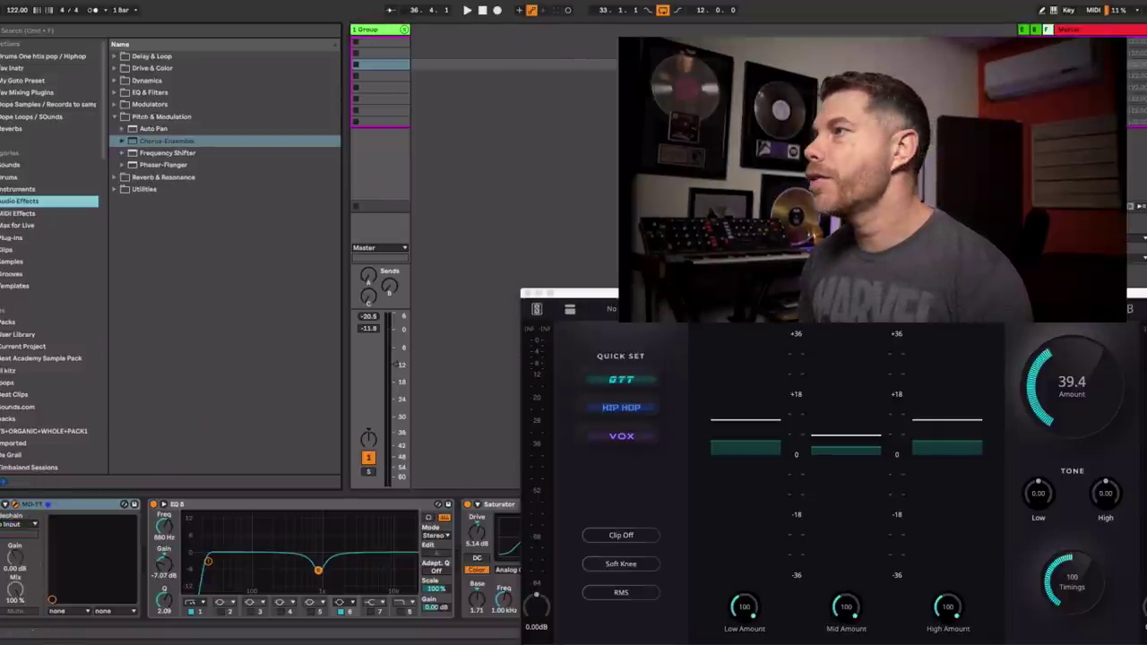
drag(811, 293, 743, 87)
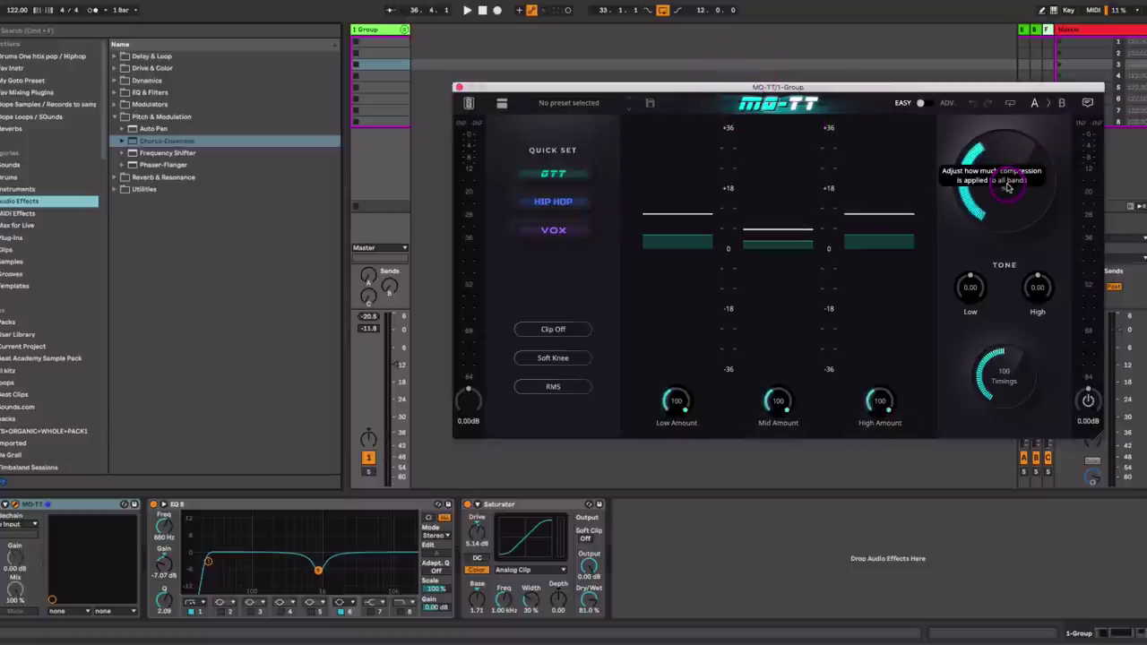
mouse_move(1006, 189)
mouse_down()
mouse_move(1006, 259)
mouse_move(1024, 152)
mouse_move(1024, 219)
mouse_move(1024, 203)
mouse_up()
key(space)
click(587, 371)
Slightly raise the midrange dip in the group track's EQ Eight while listening to playback.
click(289, 506)
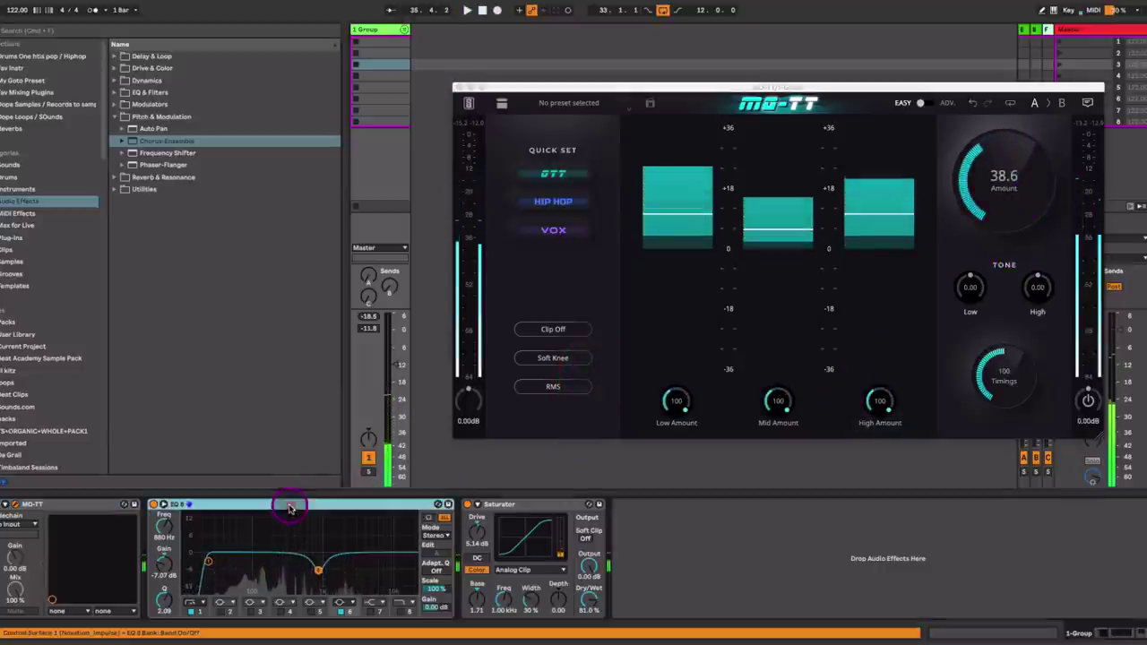
mouse_move(318, 570)
mouse_down()
mouse_move(316, 526)
mouse_move(319, 563)
mouse_up()
key(space)
key(space)
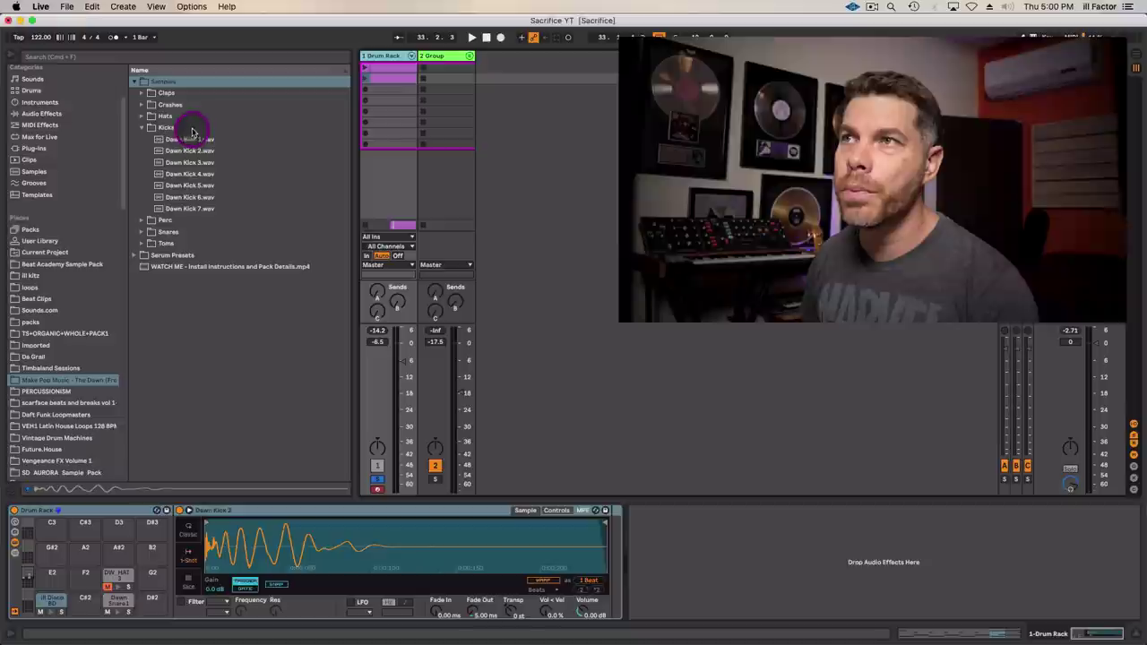
Audition the kick and snare pads in the Drum Rack, and unmute and play the DW_HAT_3 pad.
drag(194, 161, 49, 612)
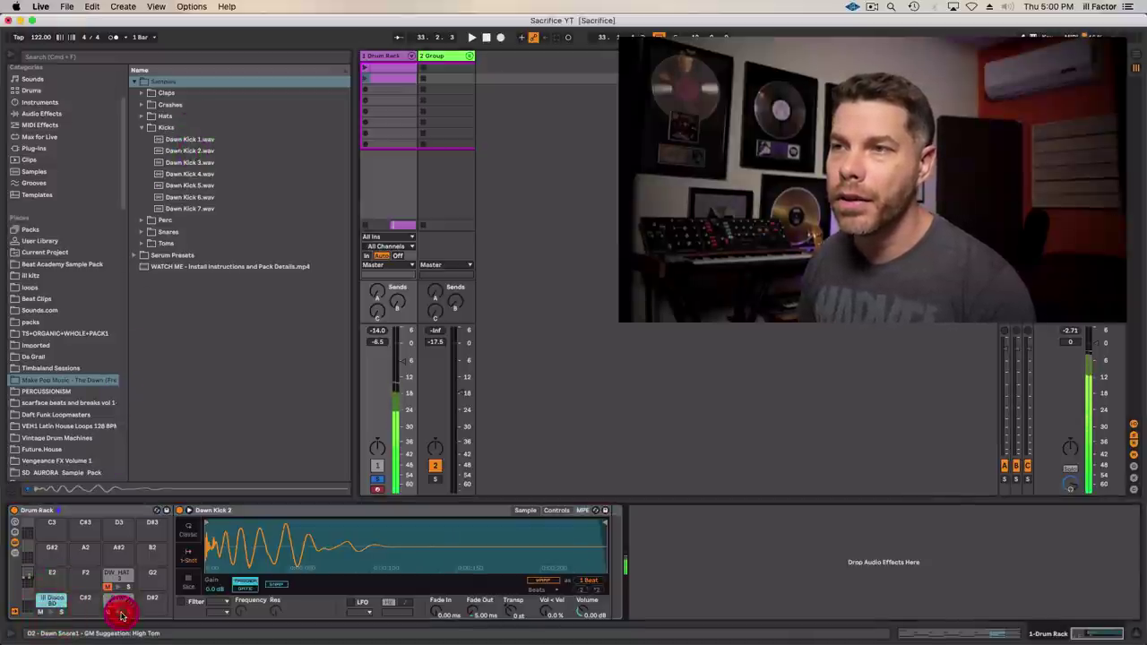
click(108, 587)
click(117, 587)
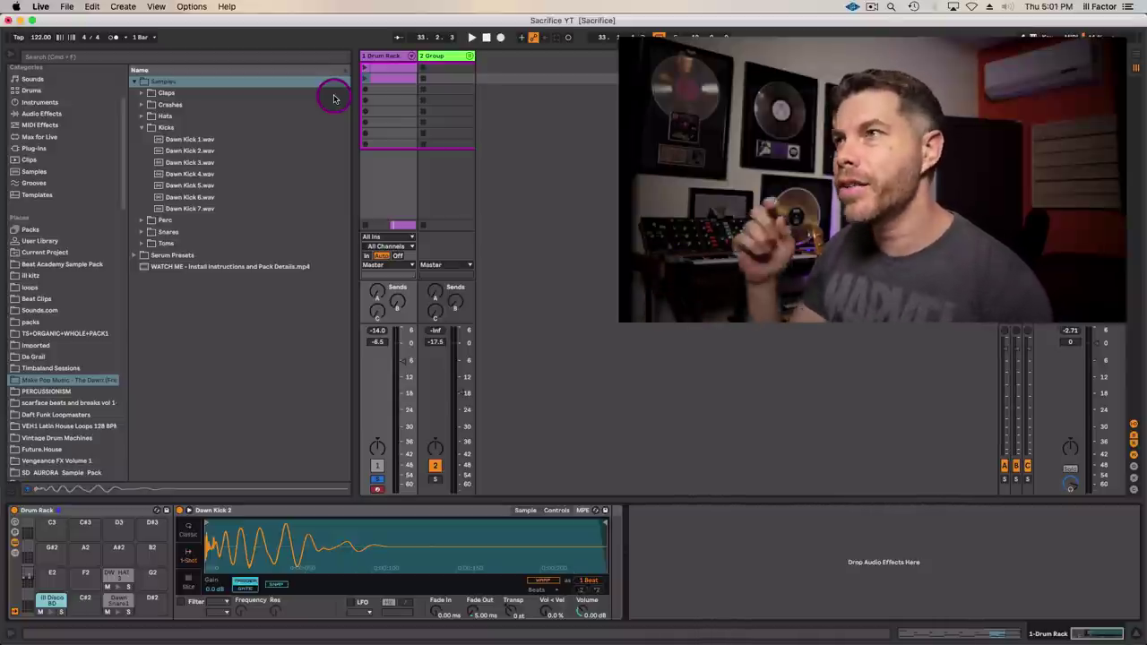
Open the Drum Rack clip at bar 33 in Arrangement View, play it and turn off note folding.
key(Tab)
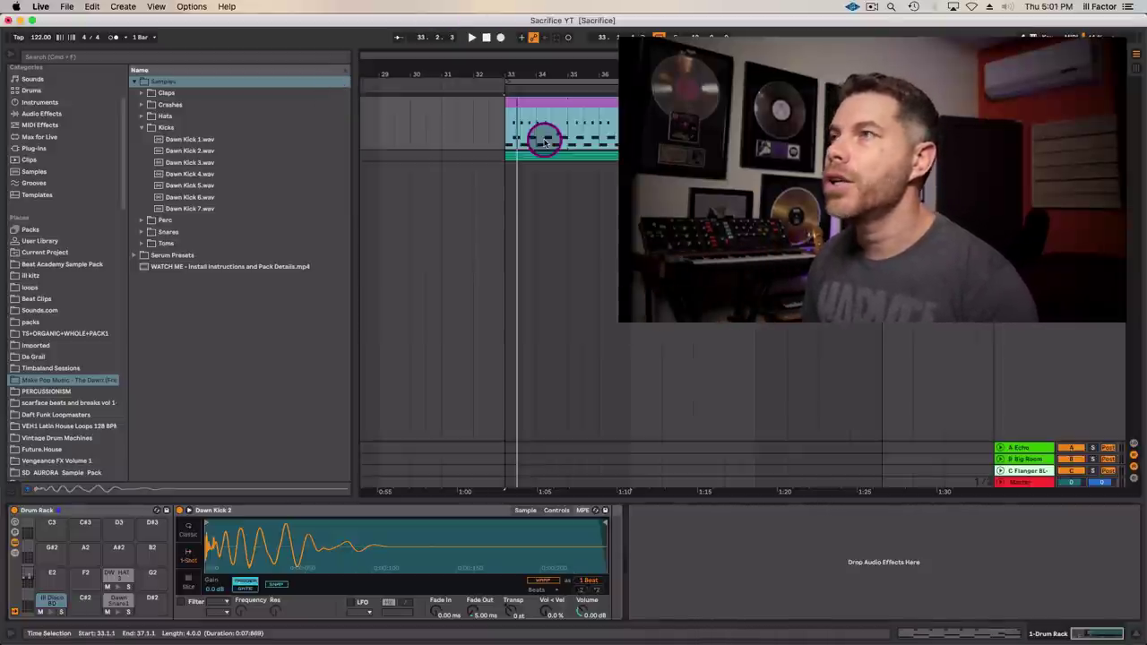
double_click(540, 105)
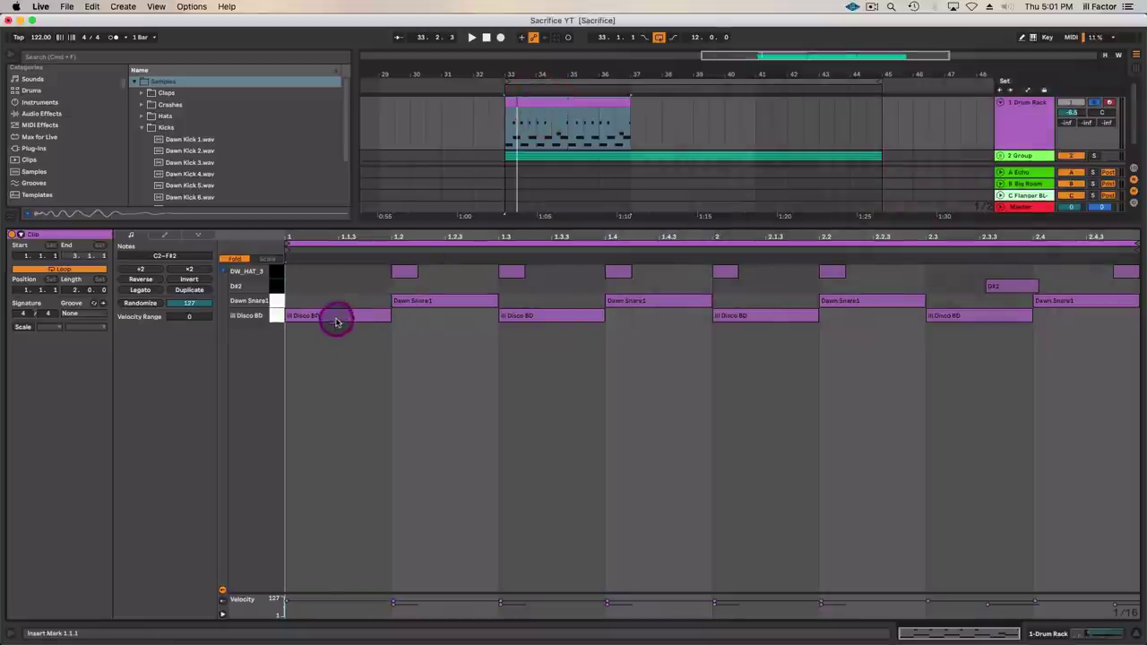
key(space)
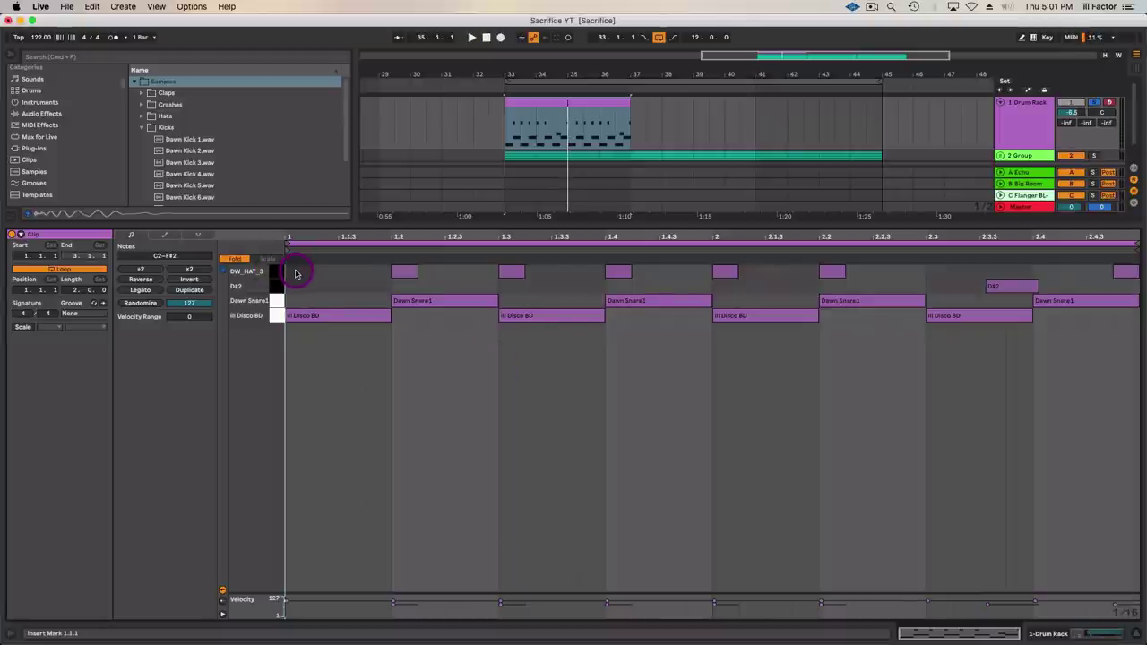
click(236, 259)
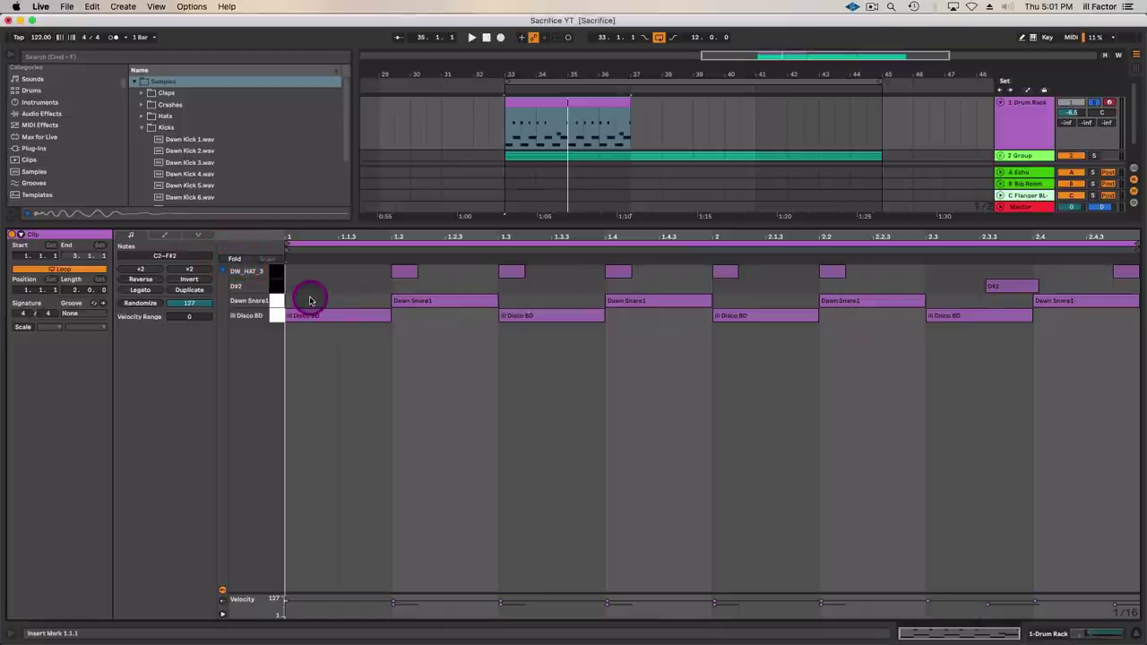
Copy the DW_HAT_3 pad from F#2 to A2 in the Drum Rack and play both pads.
key(shift+Tab)
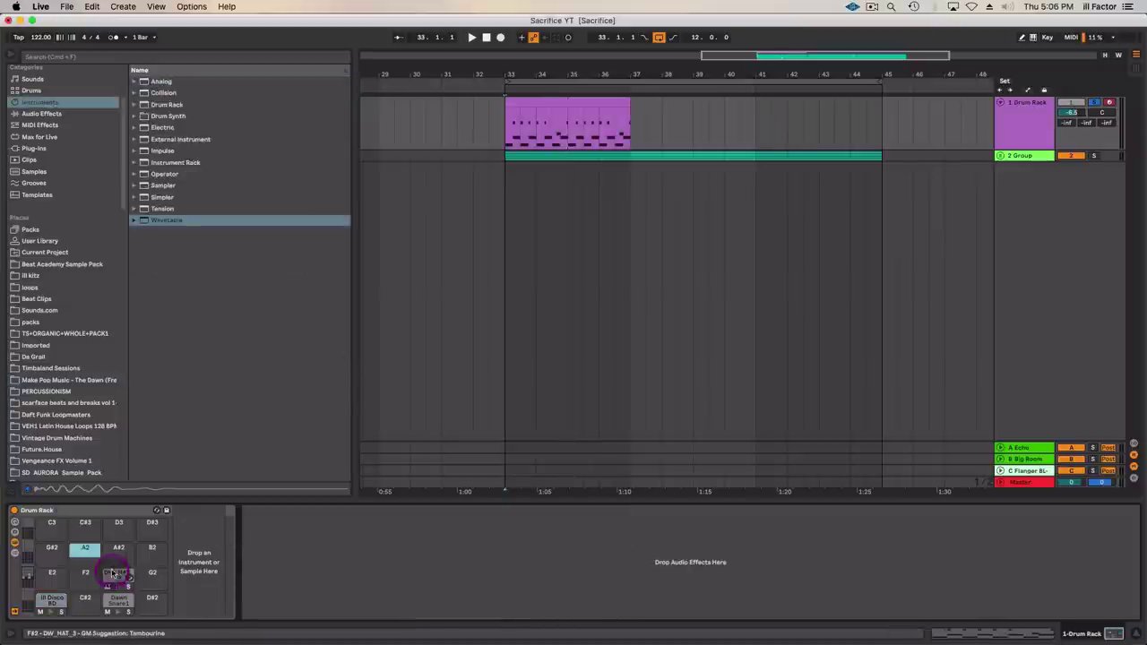
drag(117, 576, 84, 555)
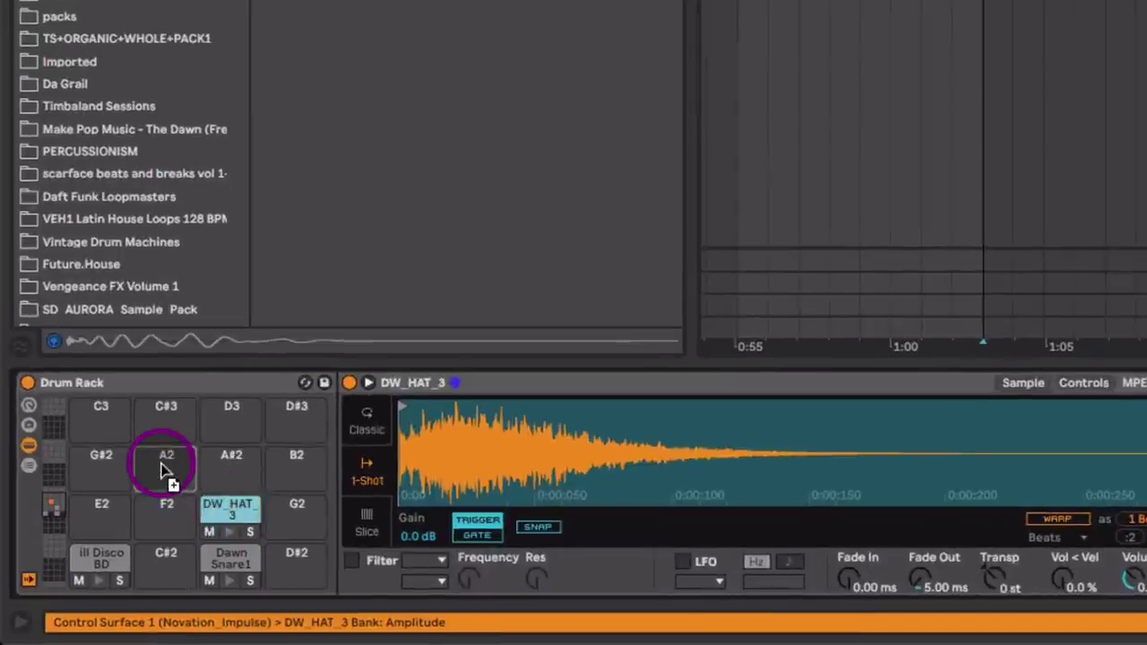
drag(164, 467, 165, 466)
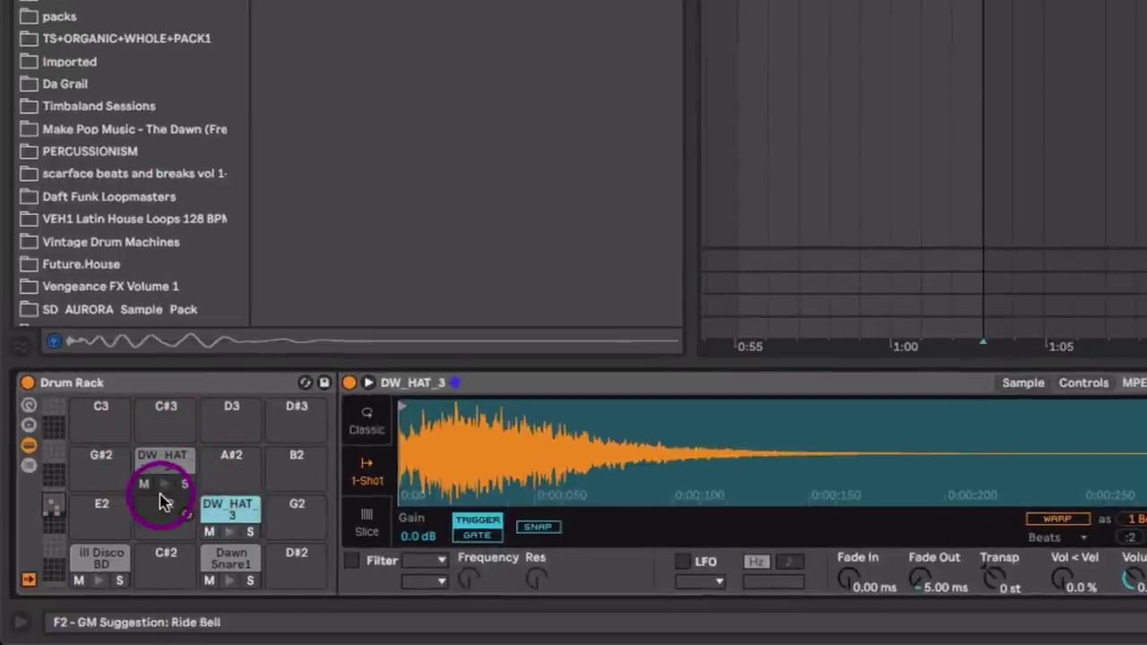
click(165, 484)
click(230, 532)
drag(206, 522, 208, 523)
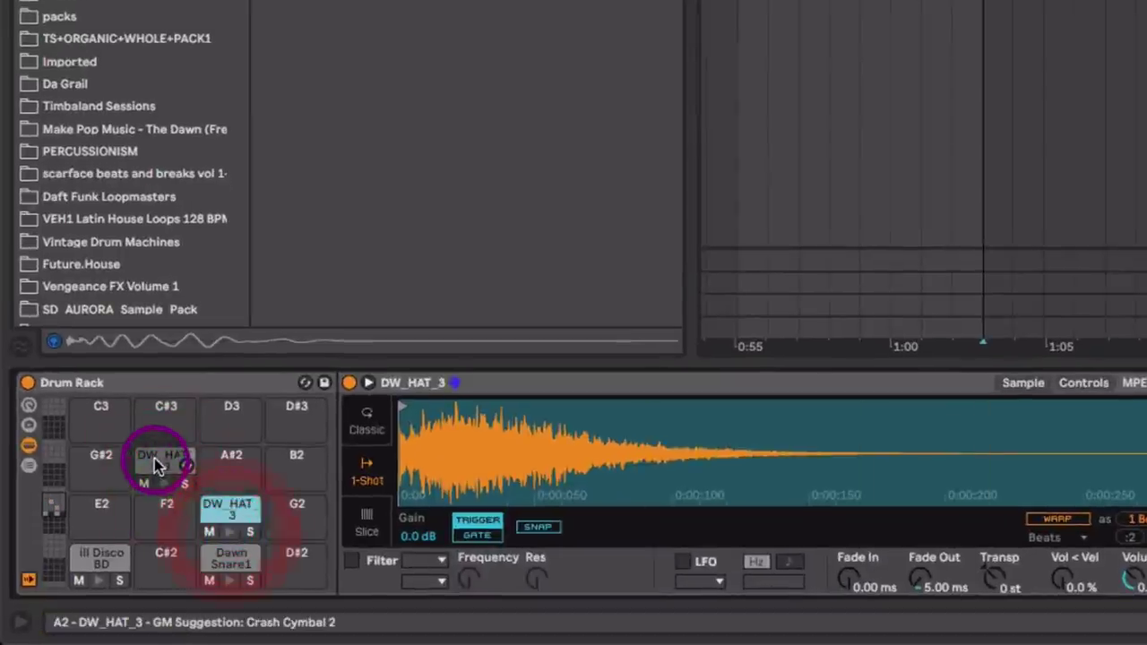
Rename the copied hat pad on A2 as Long and switch its Simpler to Classic mode.
click(162, 464)
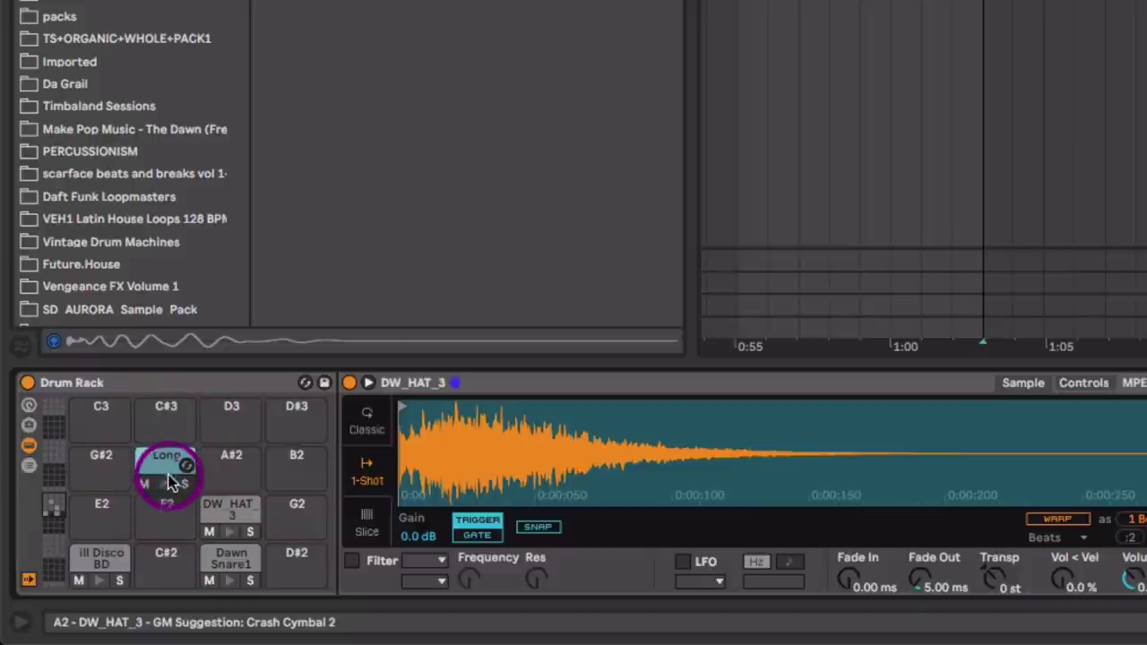
click(163, 464)
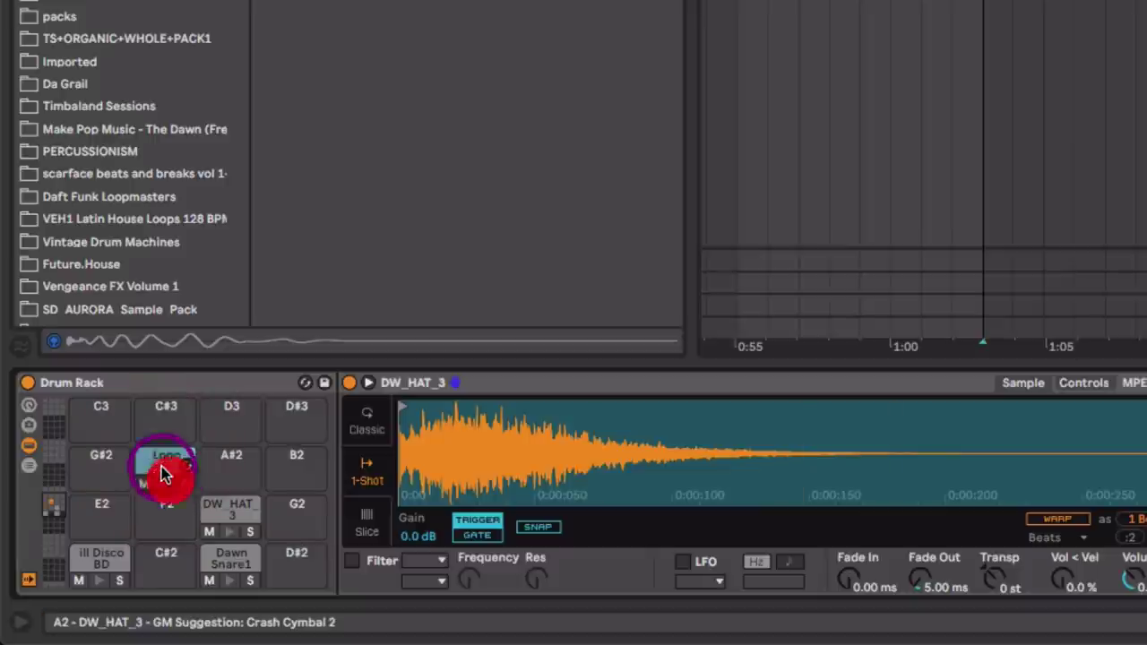
click(366, 428)
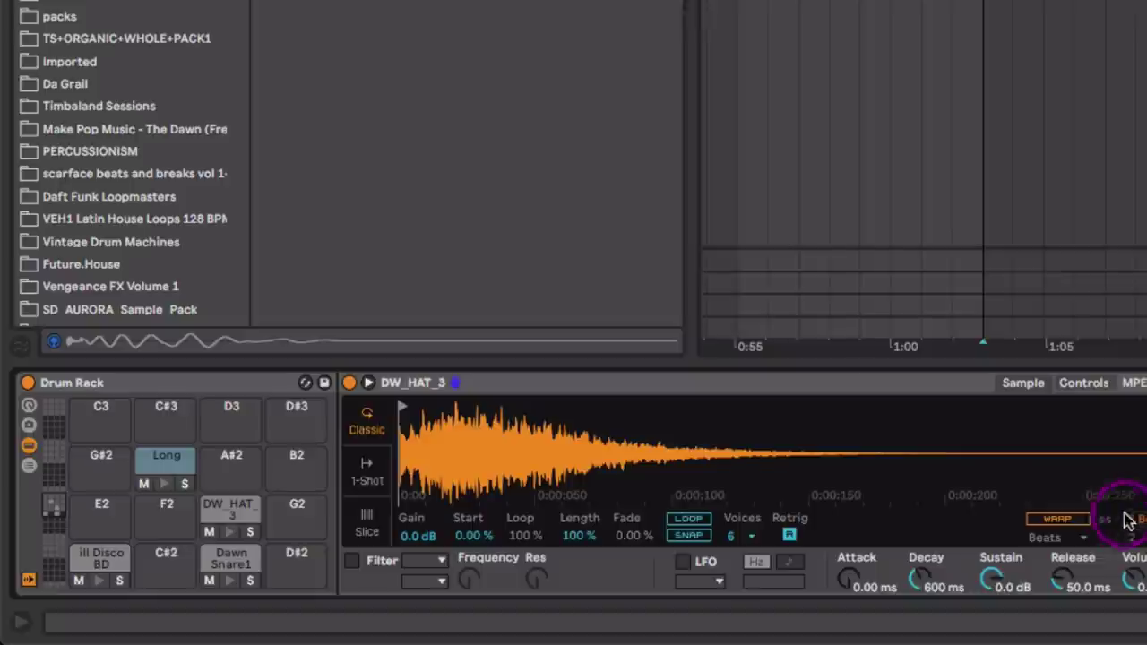
Turn on Warp in Complex Pro mode for the Long pad's sample and play the pad.
click(1072, 523)
click(1072, 535)
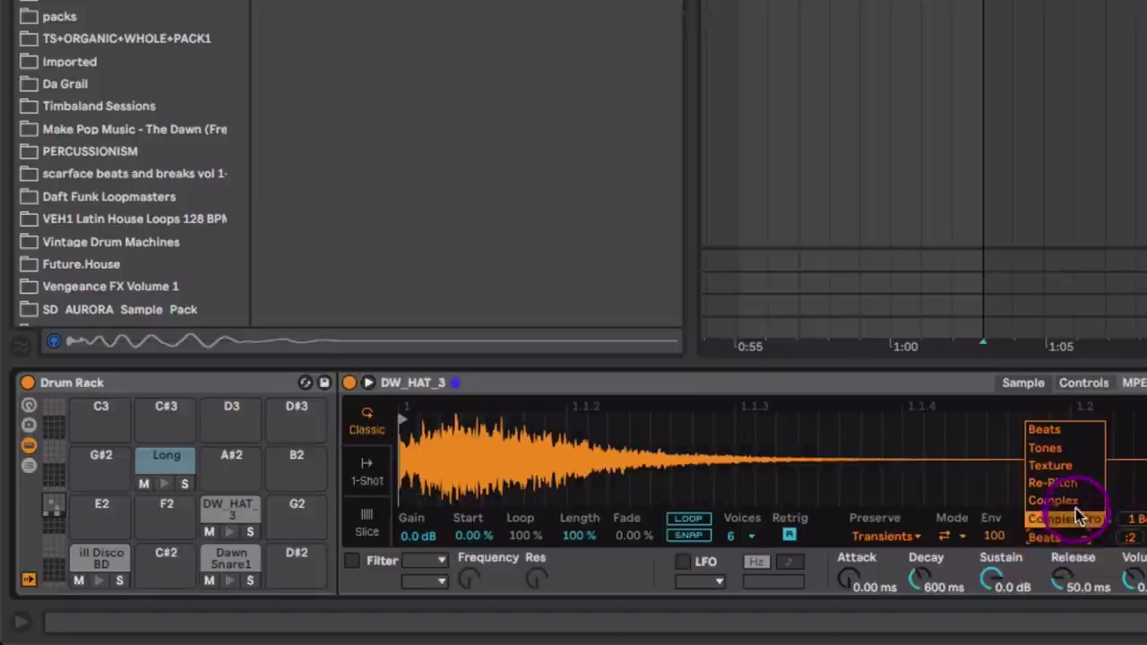
click(1076, 519)
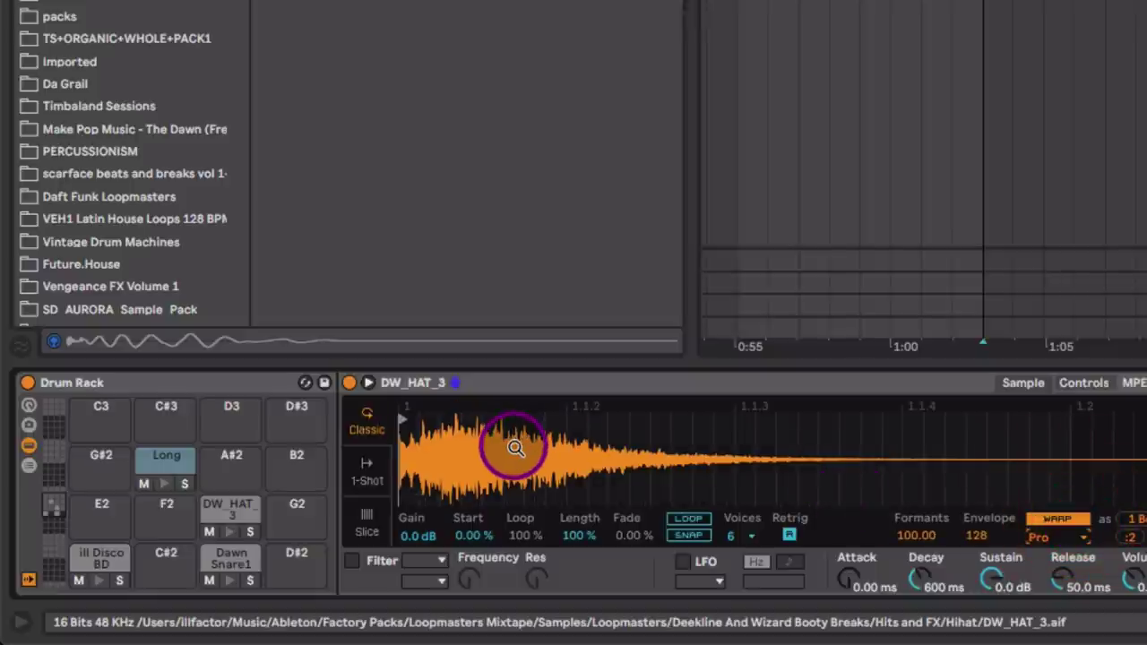
click(164, 467)
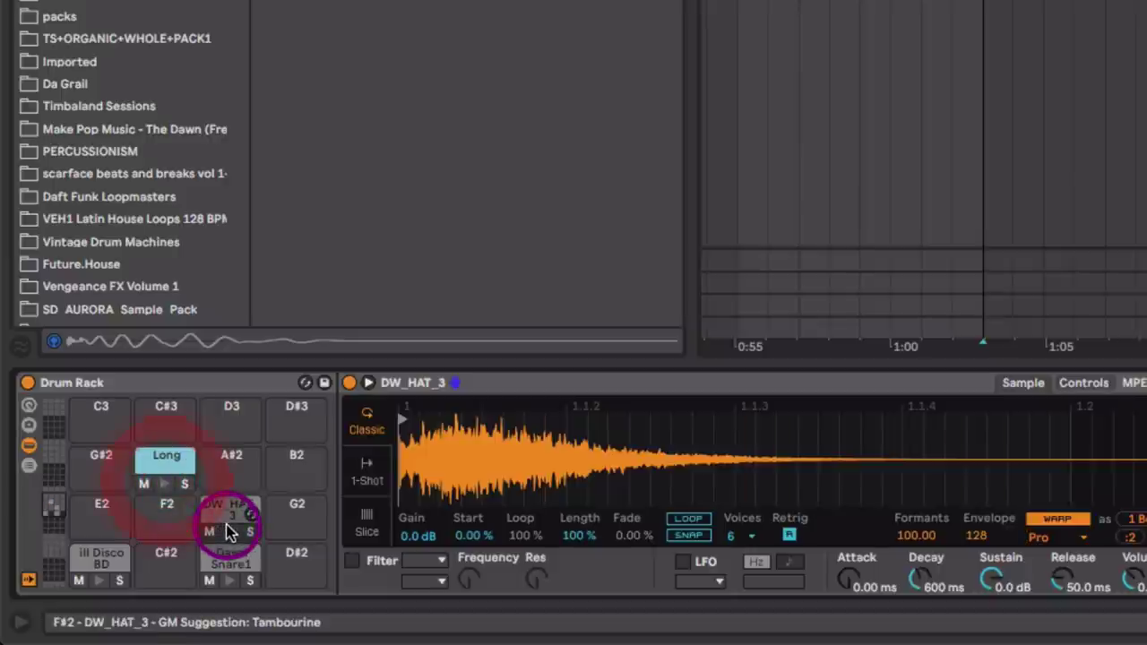
click(161, 482)
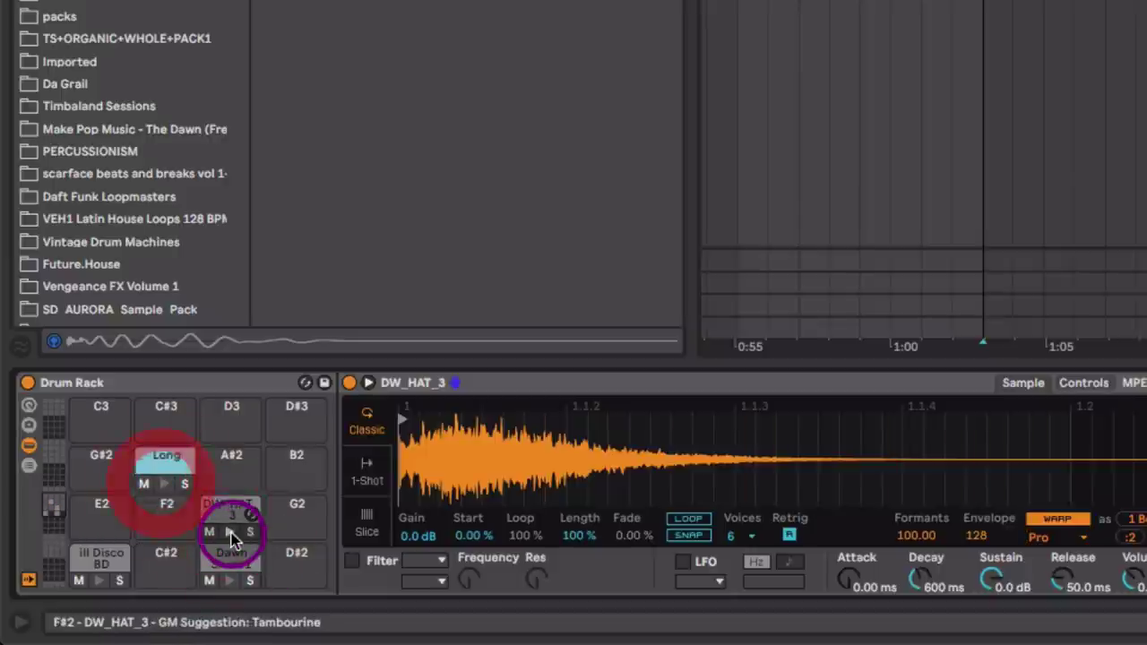
Play the DW_HAT_3 pad for comparison, add a lengthened Long note at the start of the drum clip and play it.
click(229, 532)
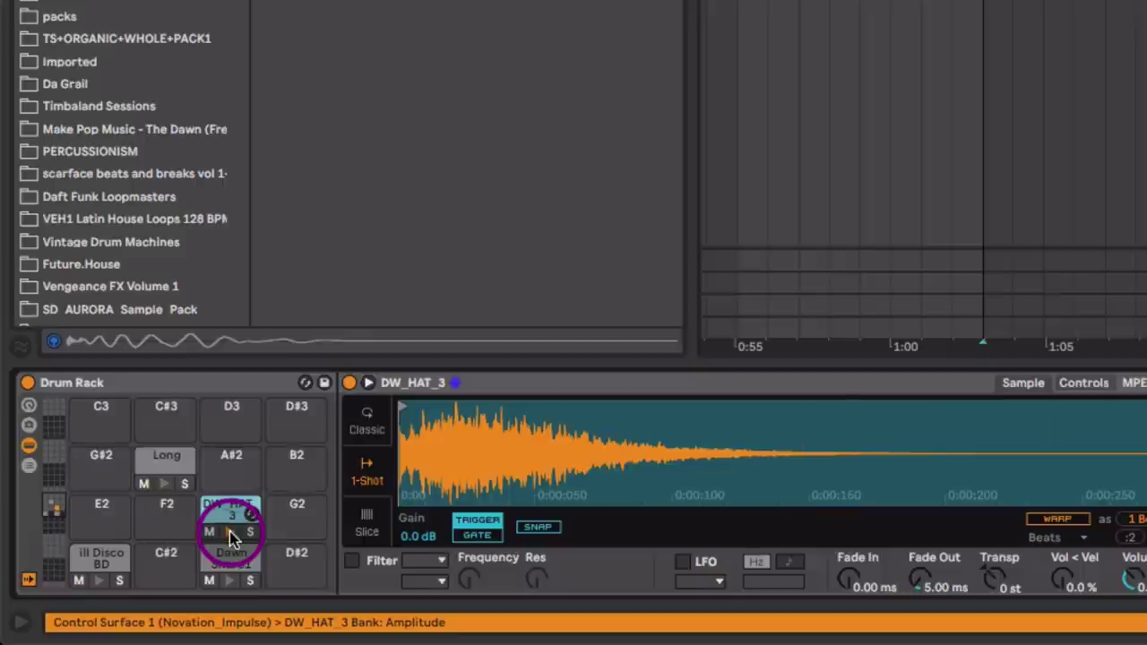
click(168, 470)
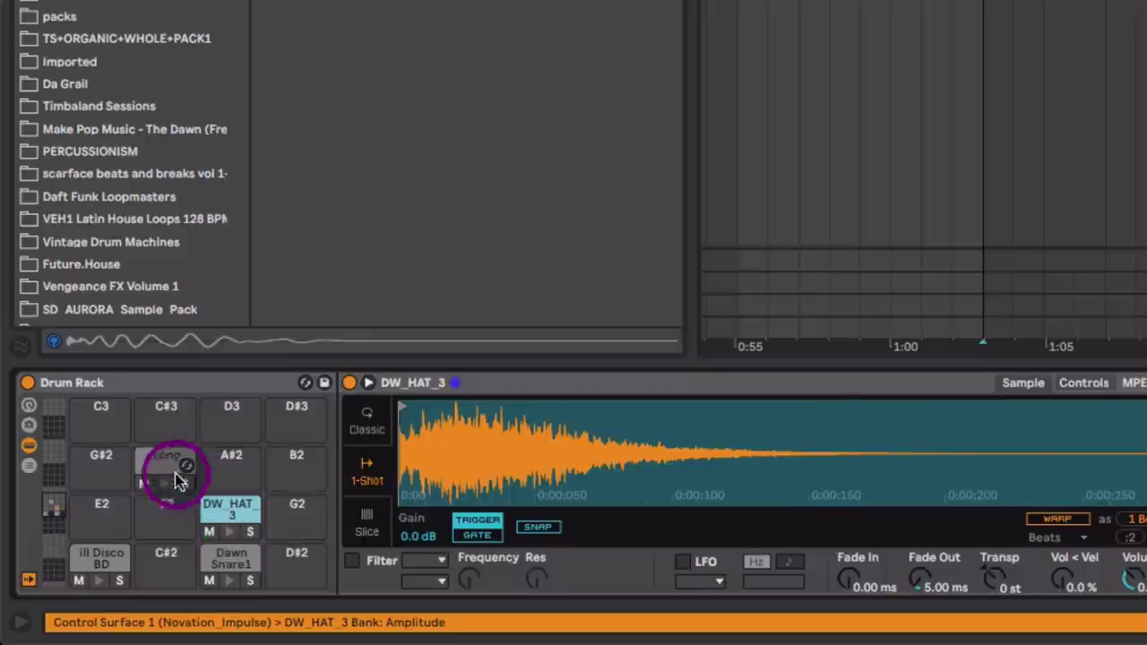
key(shift+Tab)
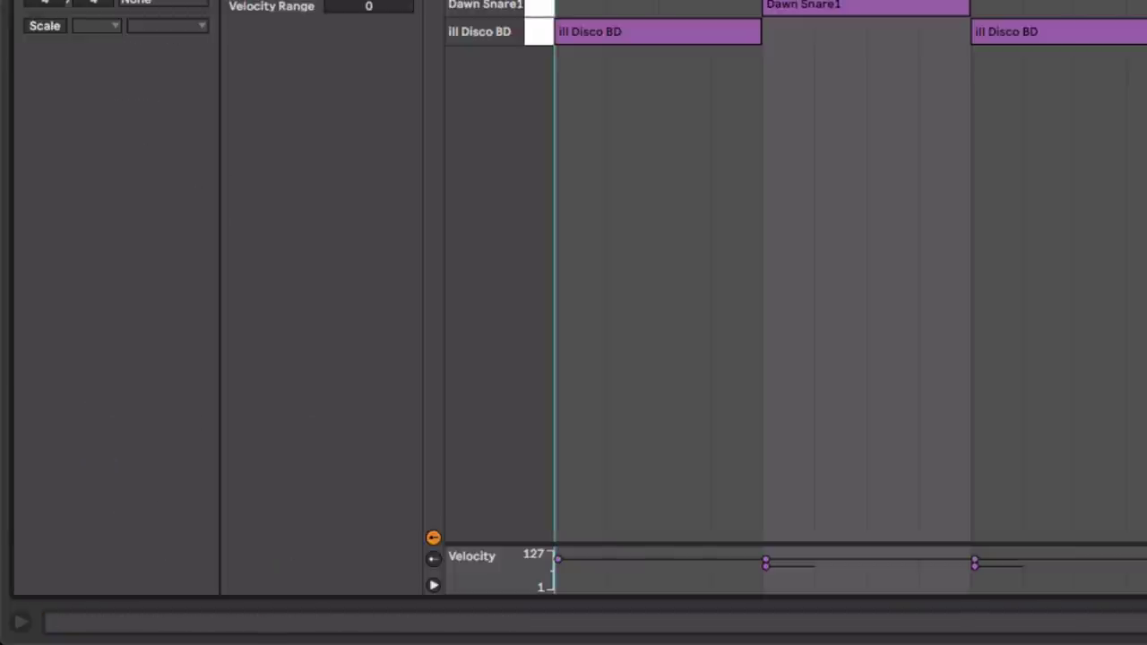
double_click(438, 80)
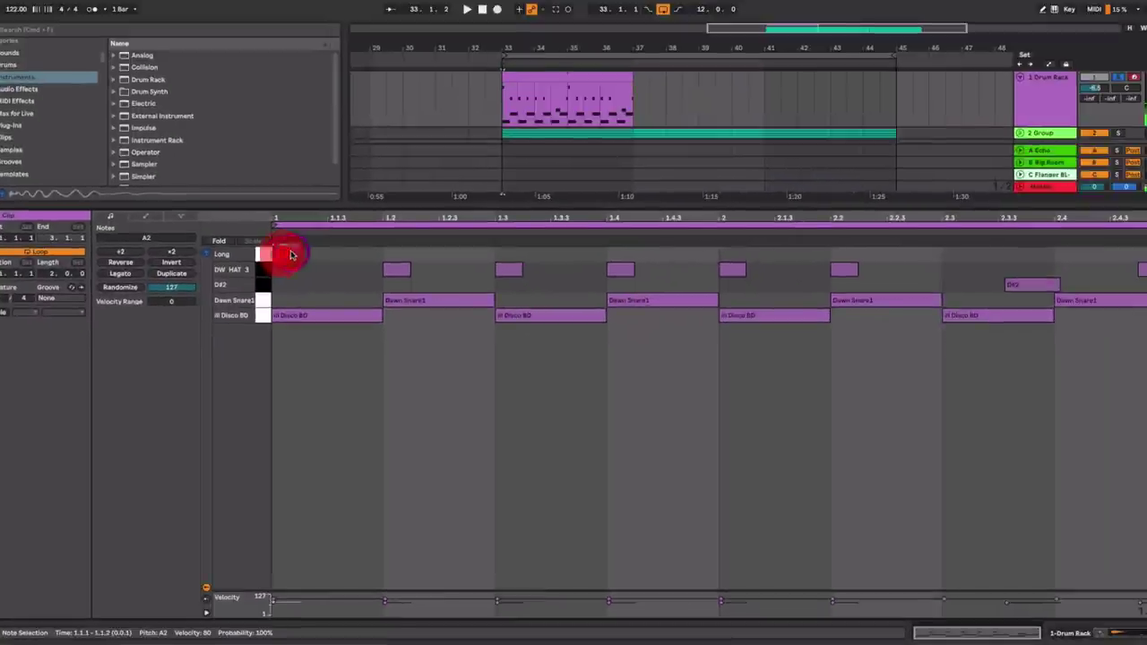
drag(296, 254, 343, 266)
key(space)
key(space)
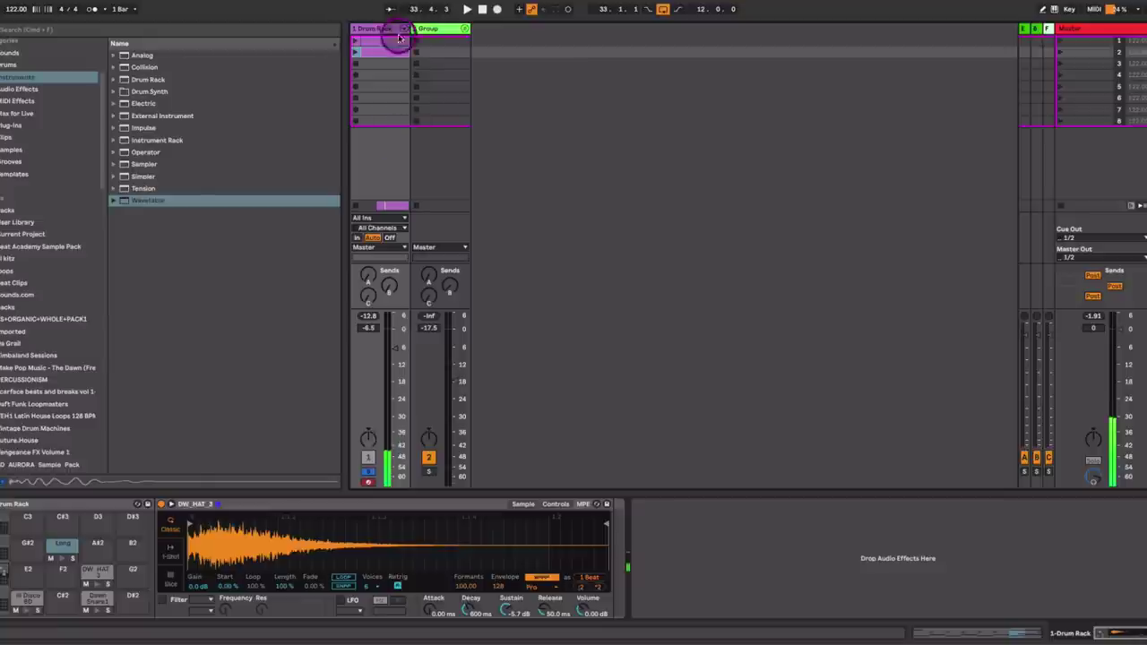
Show the Drum Rack's chains in the Session View mixer, set the Long chain's volume to -14.4 dB and play the beat.
click(403, 32)
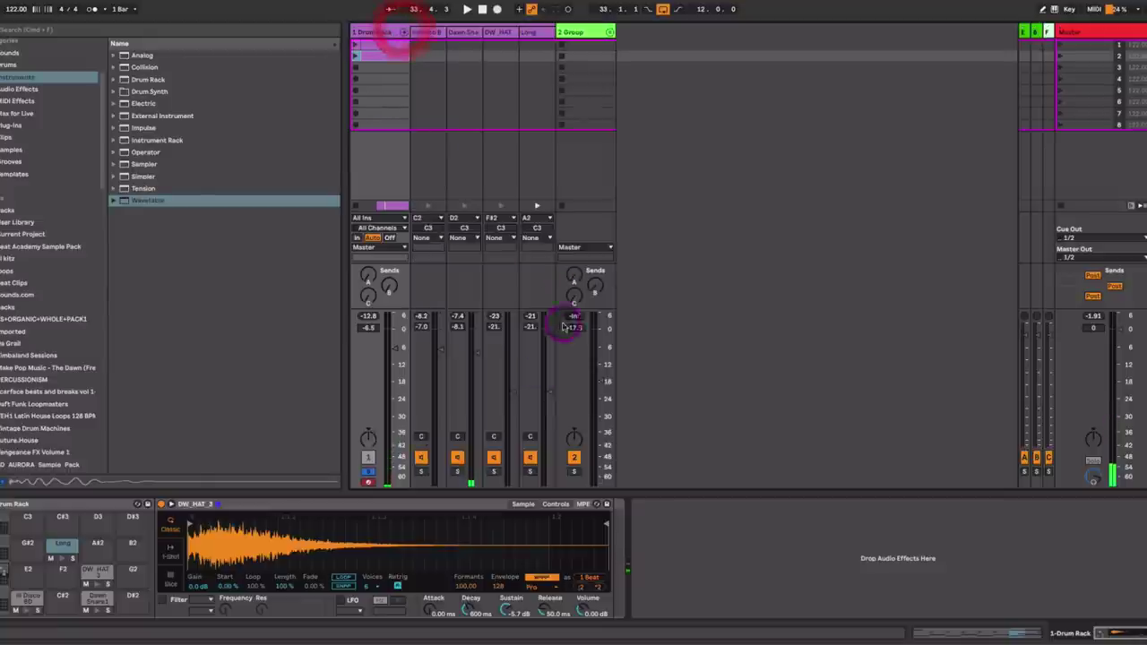
drag(540, 388, 541, 383)
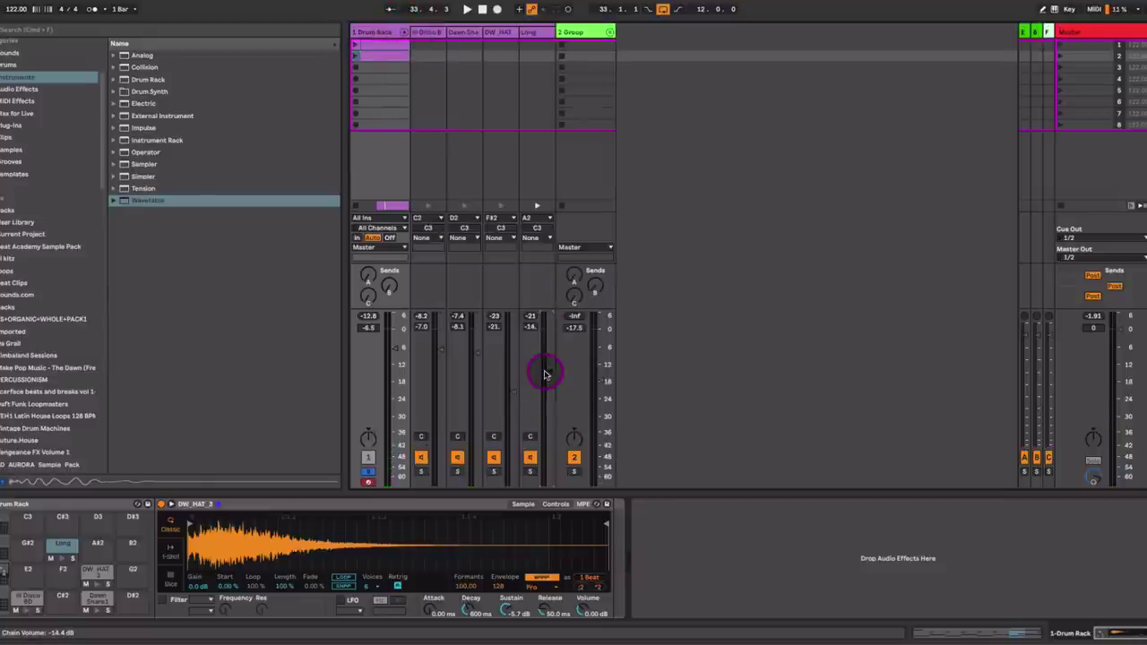
key(space)
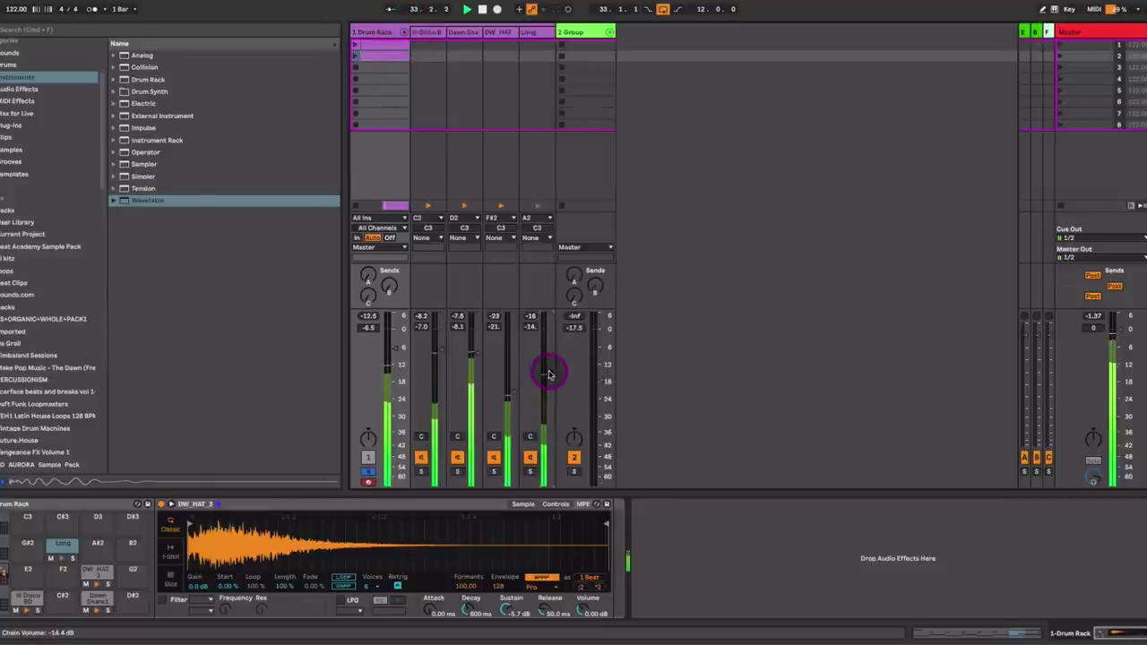
drag(511, 391, 549, 381)
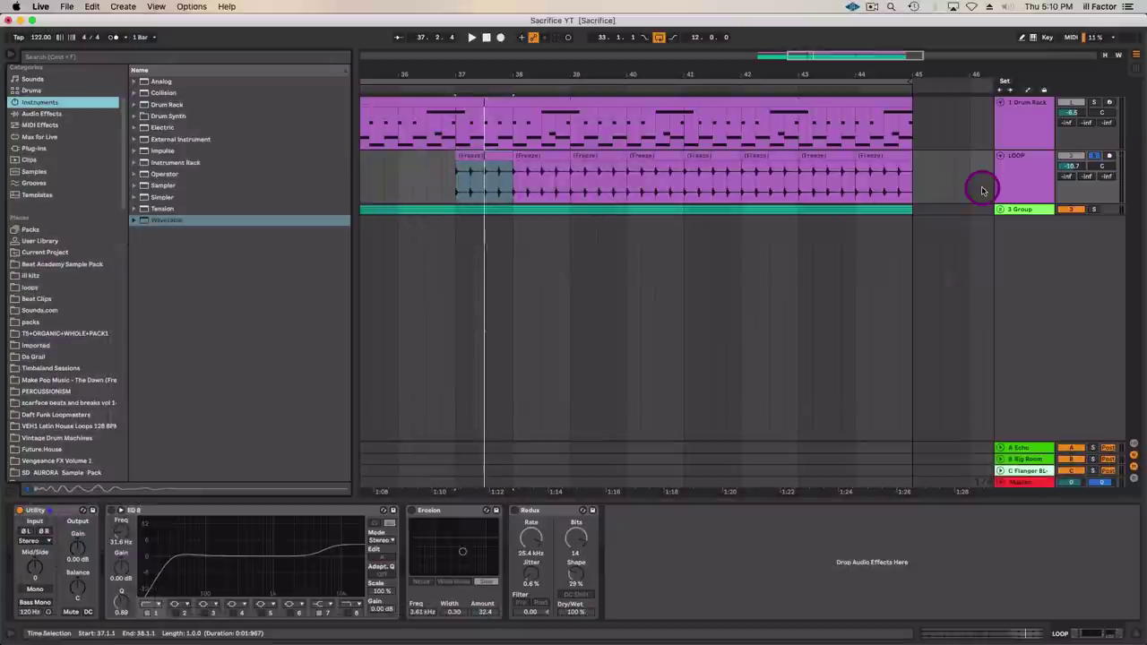
Play the LOOP track, enable its EQ Eight and raise the low-cut frequency to 306 Hz.
key(space)
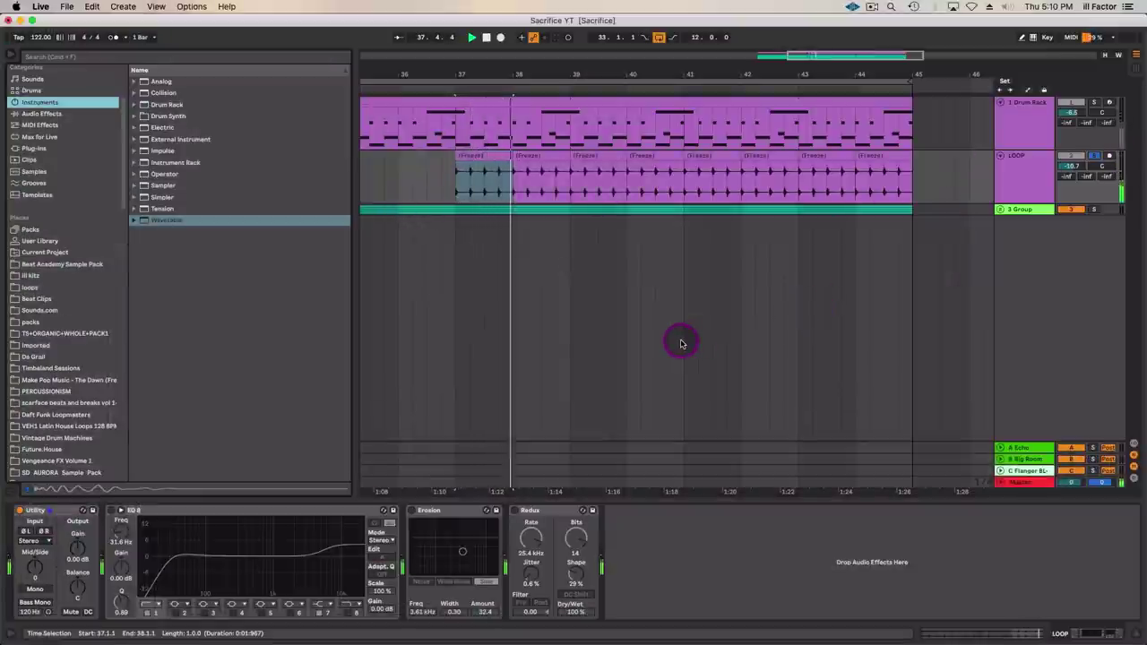
click(111, 511)
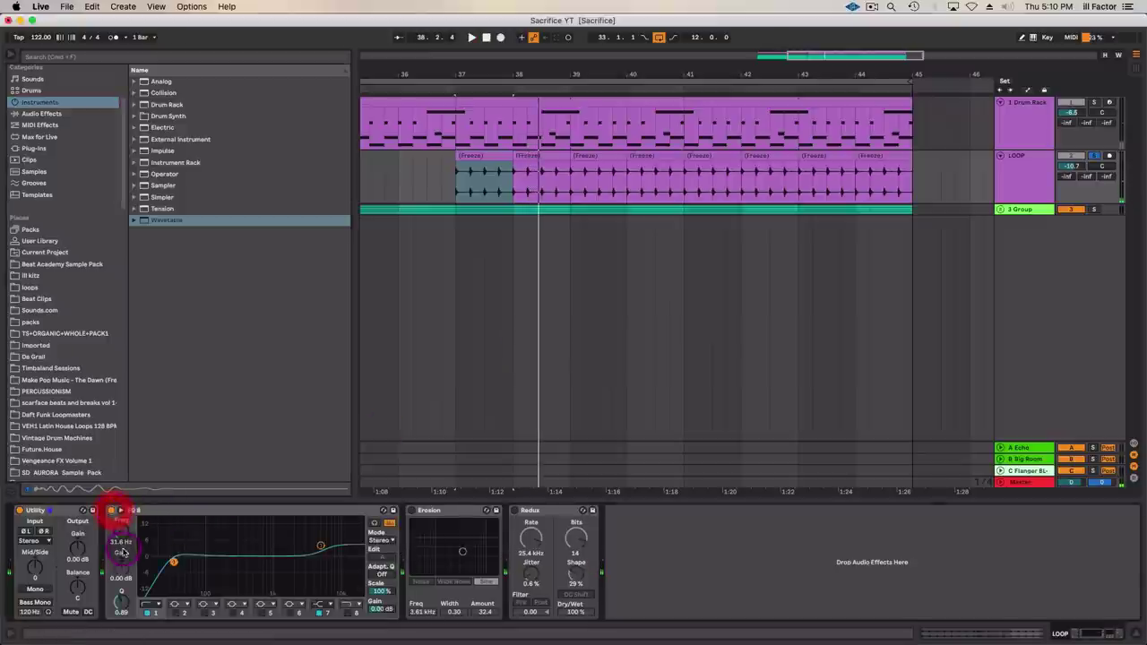
mouse_move(121, 536)
mouse_down()
mouse_move(121, 522)
mouse_move(122, 534)
mouse_up()
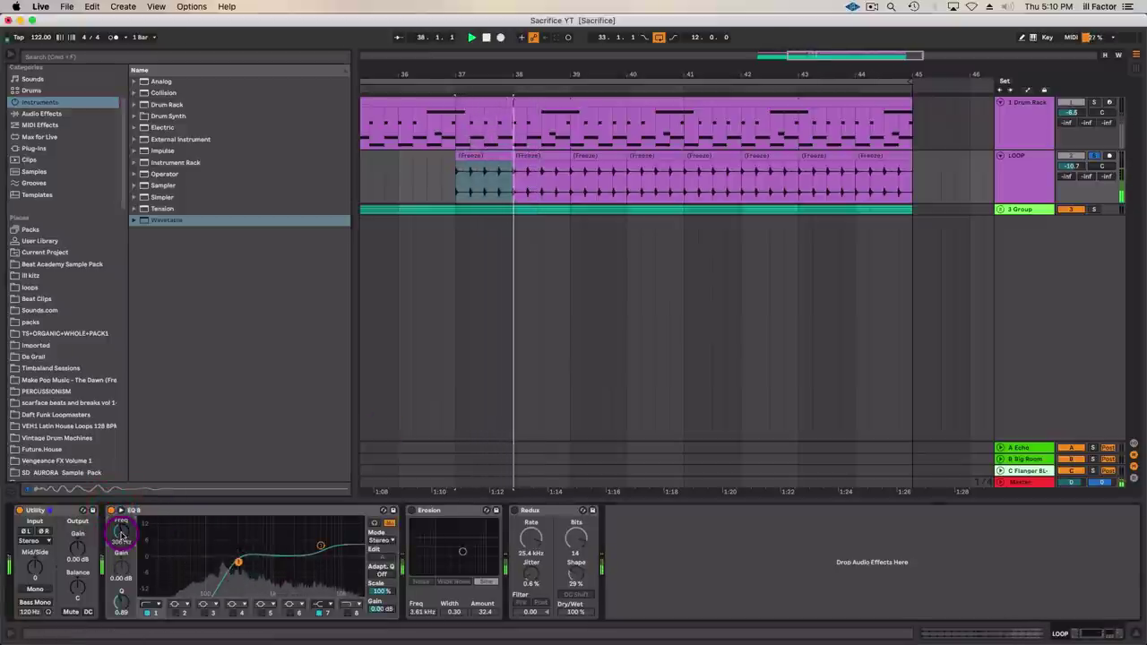
Enable Erosion on the LOOP track in Noise mode with frequency 2.43 kHz and amount 43.0.
click(412, 511)
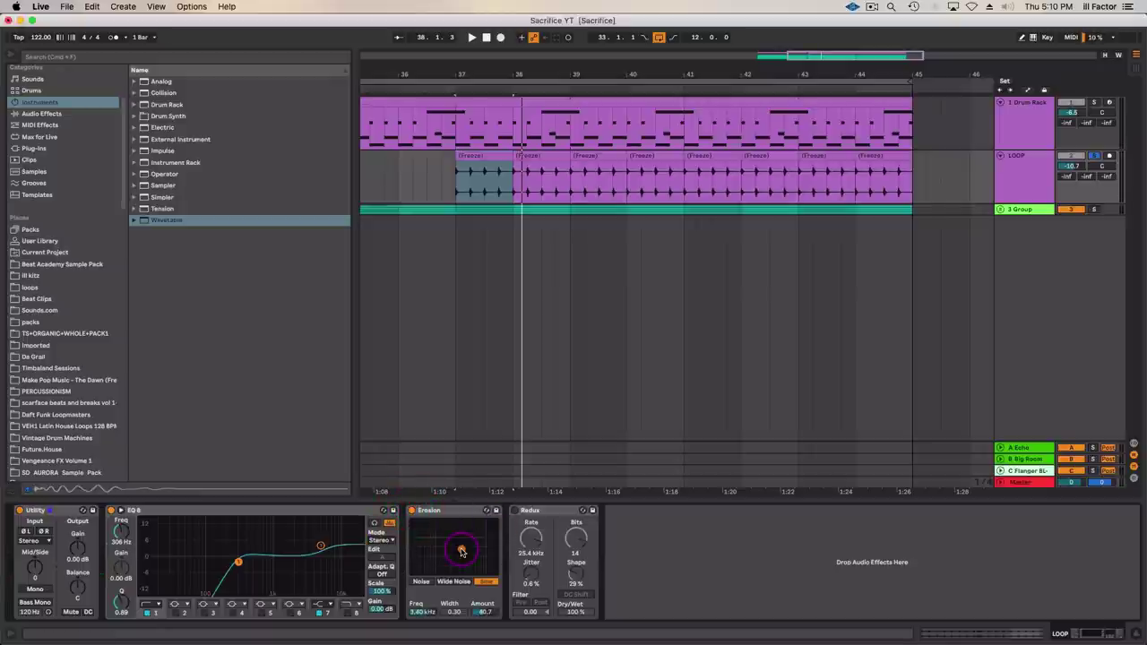
mouse_move(461, 551)
mouse_down()
mouse_move(444, 555)
mouse_move(454, 547)
mouse_up()
click(420, 581)
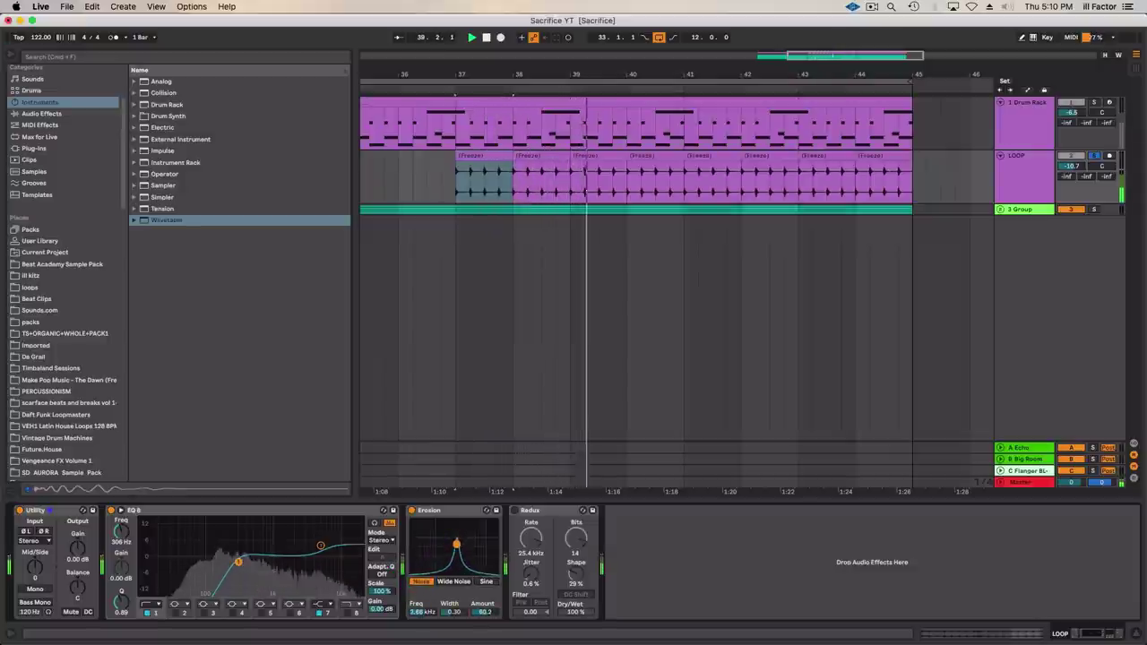
Enable Redux on the LOOP track and set its Rate to 18.5 kHz while listening.
click(516, 510)
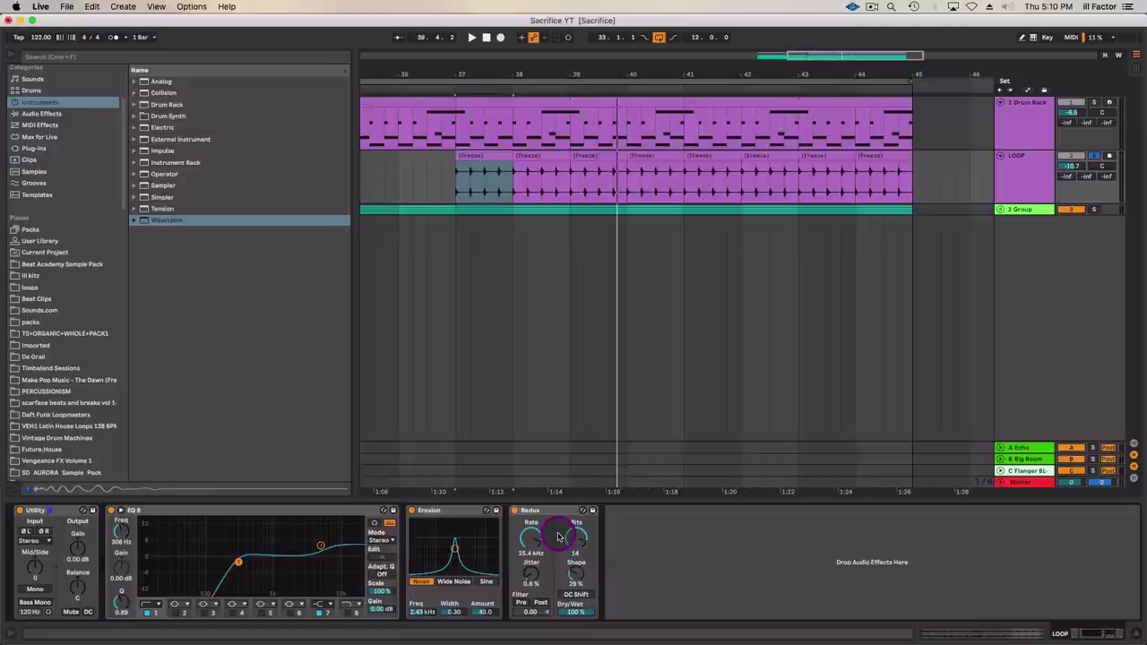
drag(558, 536, 533, 531)
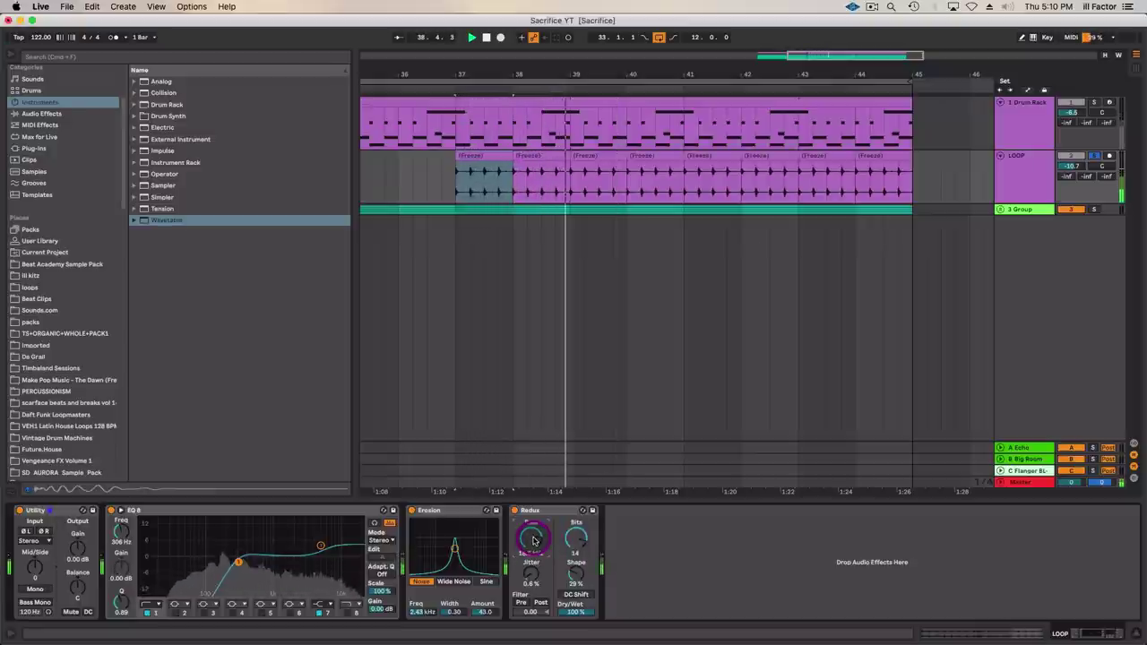
click(899, 199)
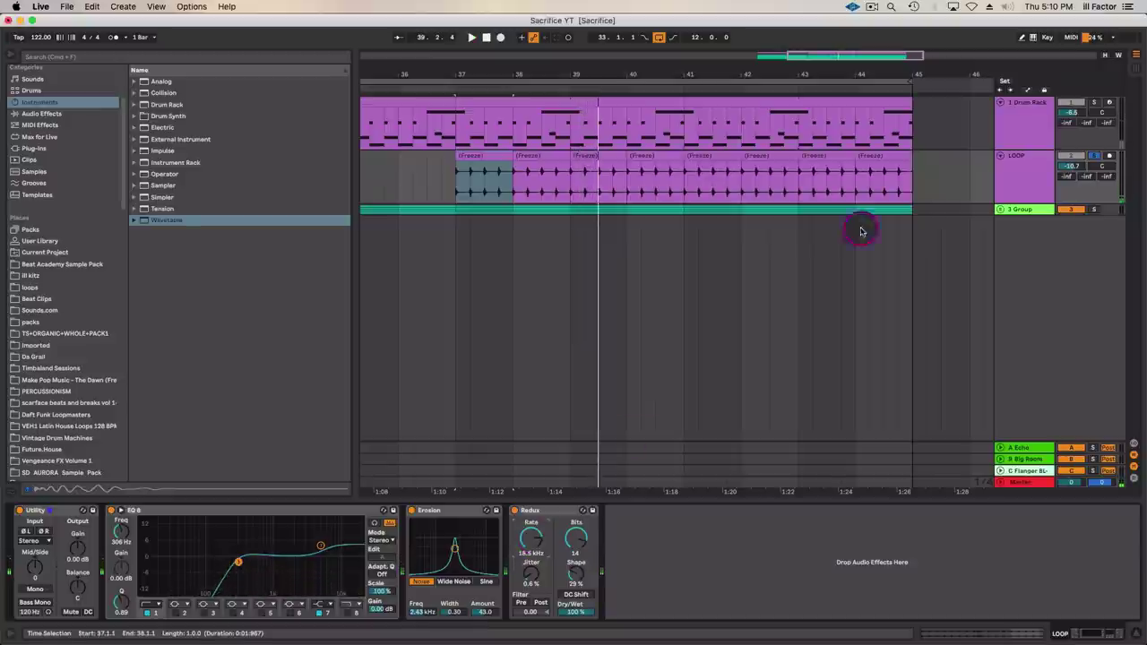
Solo the Drum Rack alongside LOOP, raise LOOP's low cut to 887 Hz and set its track volume to -7.8 dB.
click(1093, 103)
click(411, 184)
key(Tab)
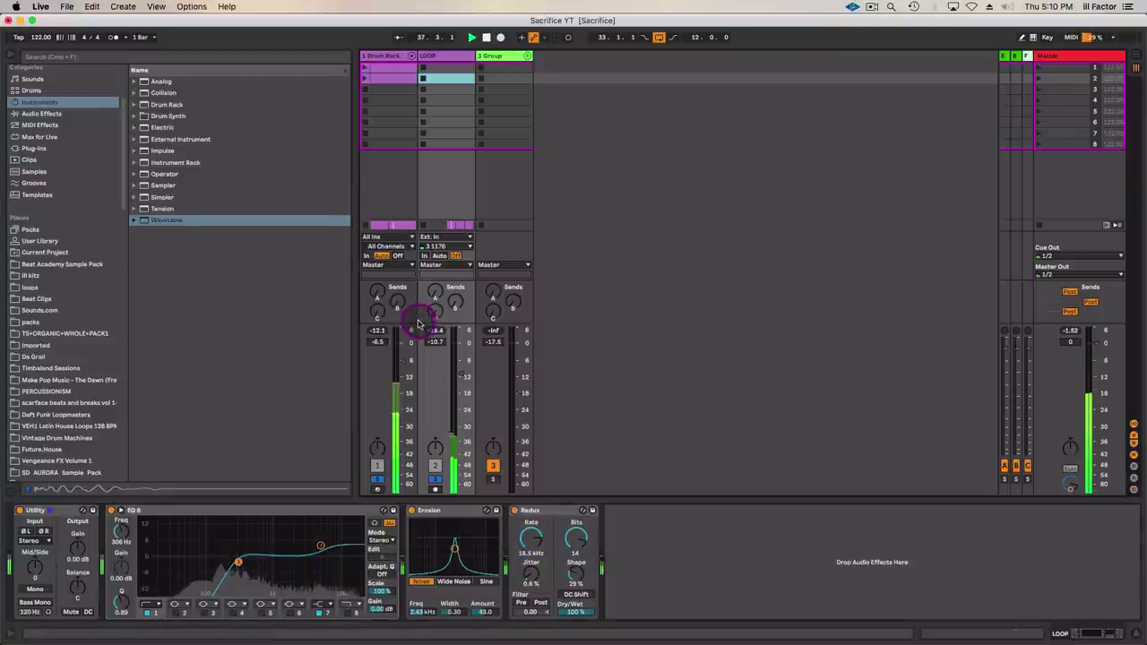
drag(239, 562, 258, 563)
click(460, 370)
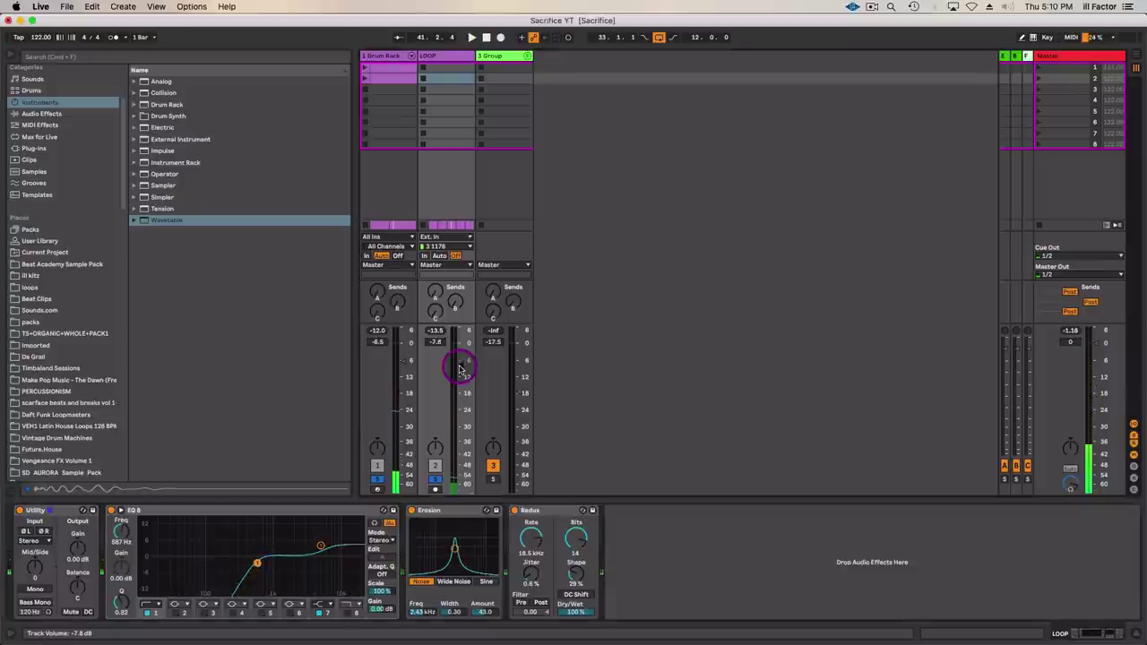
Group the Drum Rack and LOOP tracks, fold the group and rename it Drum Bus.
click(609, 99)
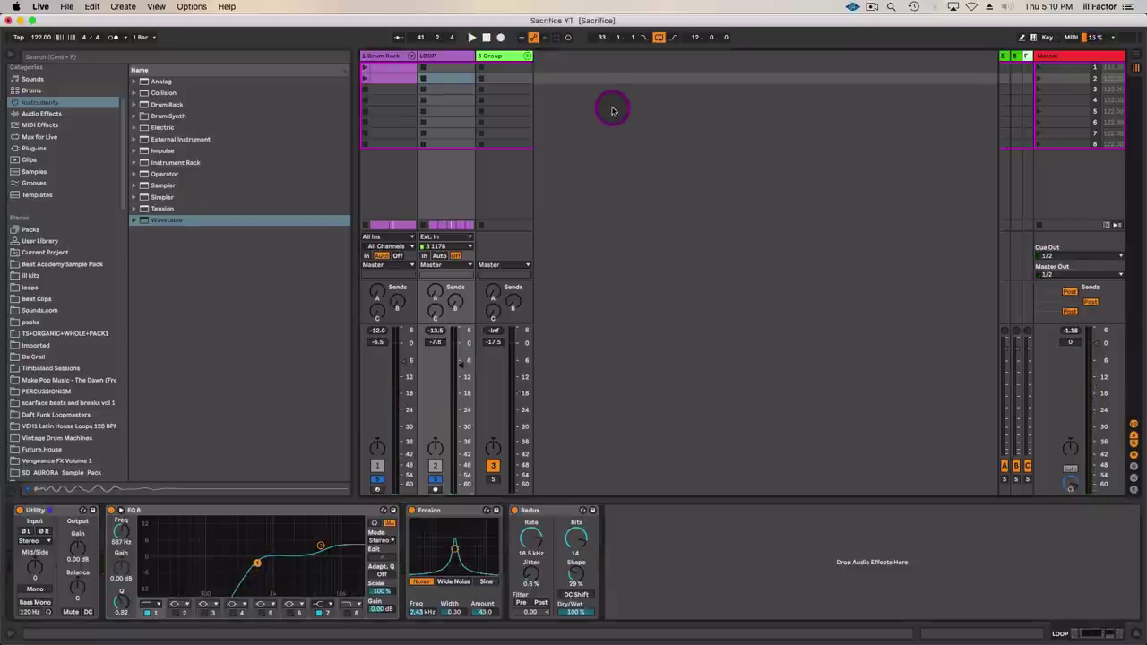
click(442, 61)
click(390, 56)
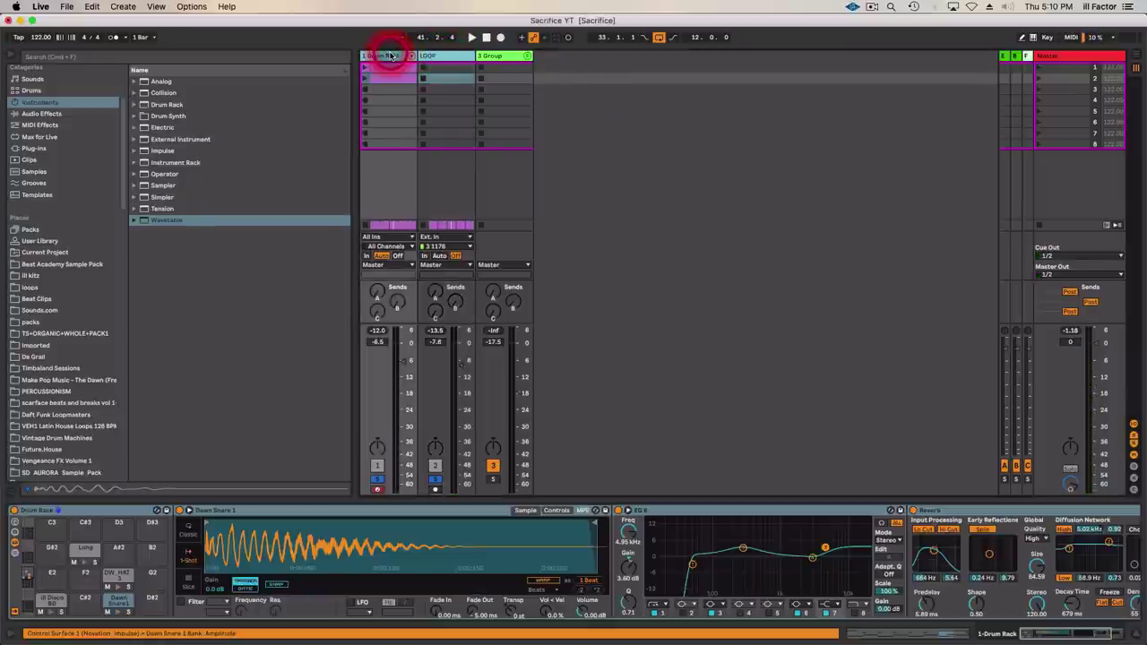
click(391, 55)
key(super+g)
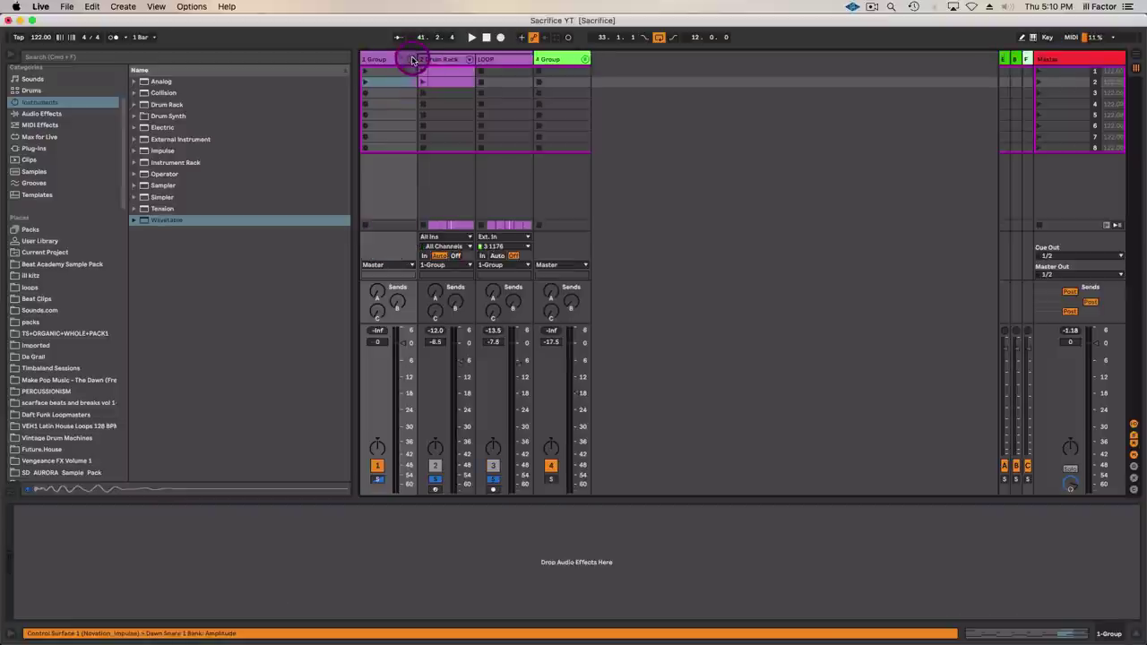
click(412, 59)
click(392, 60)
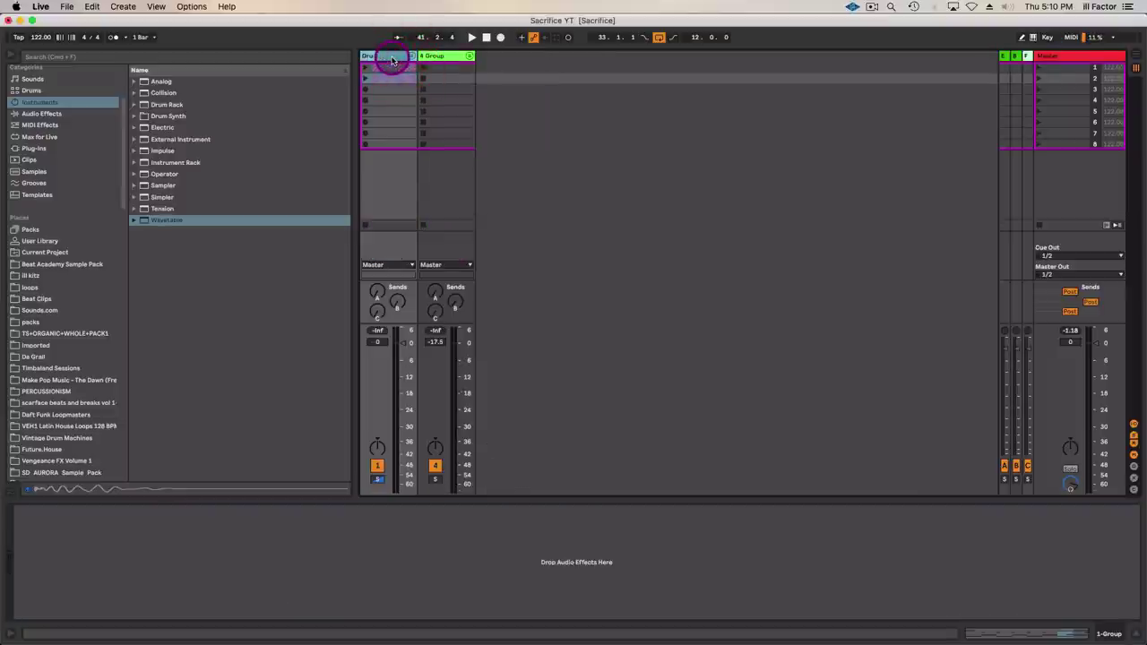
click(392, 37)
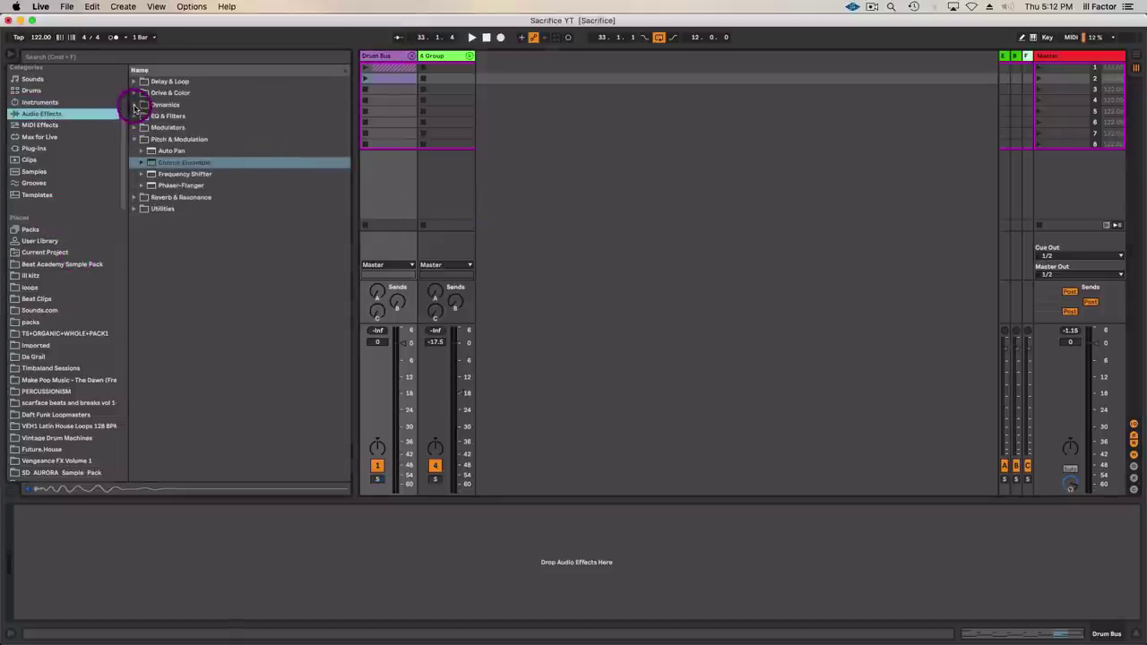
Add the Drum Buss audio effect from Drive & Color to the Drum Bus group.
click(134, 94)
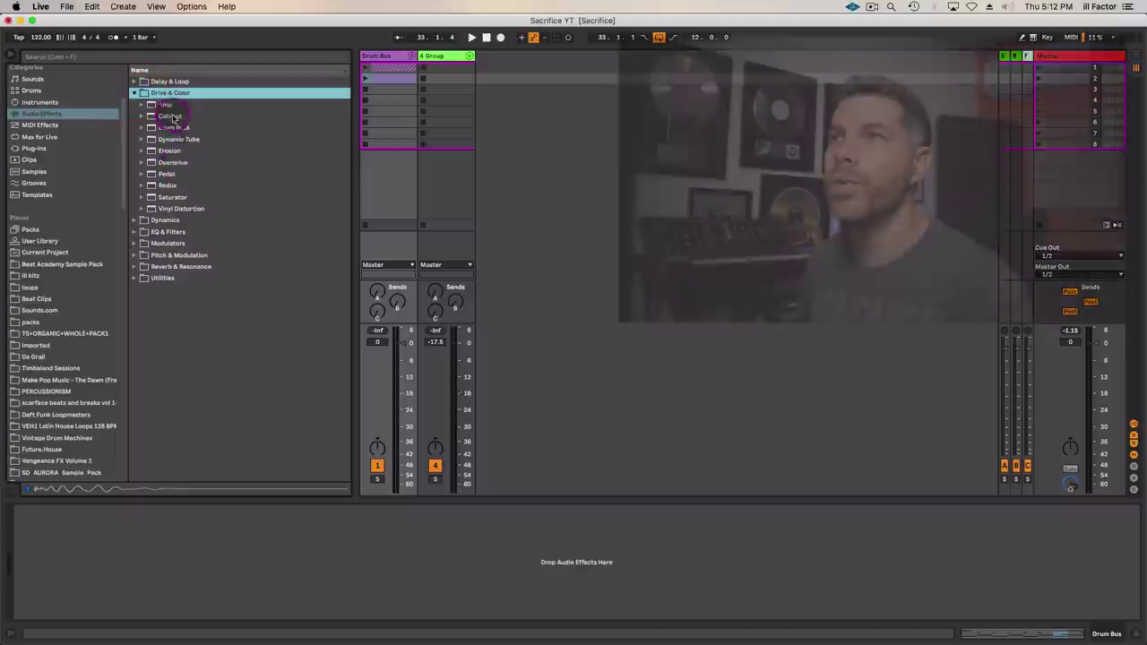
click(163, 129)
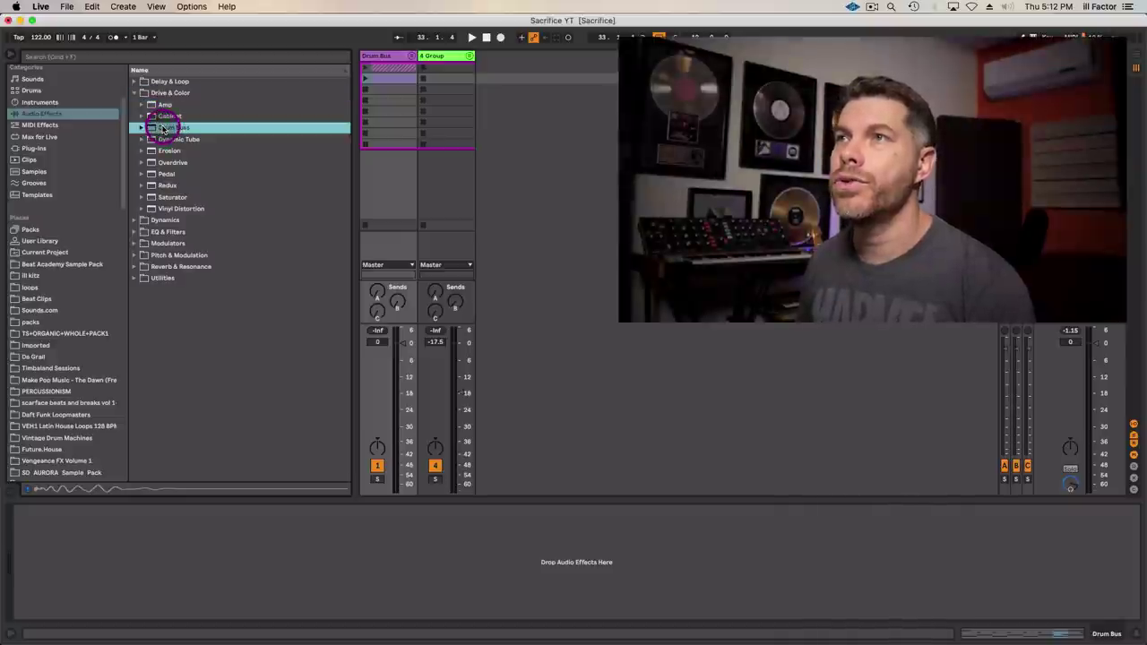
drag(163, 128, 385, 97)
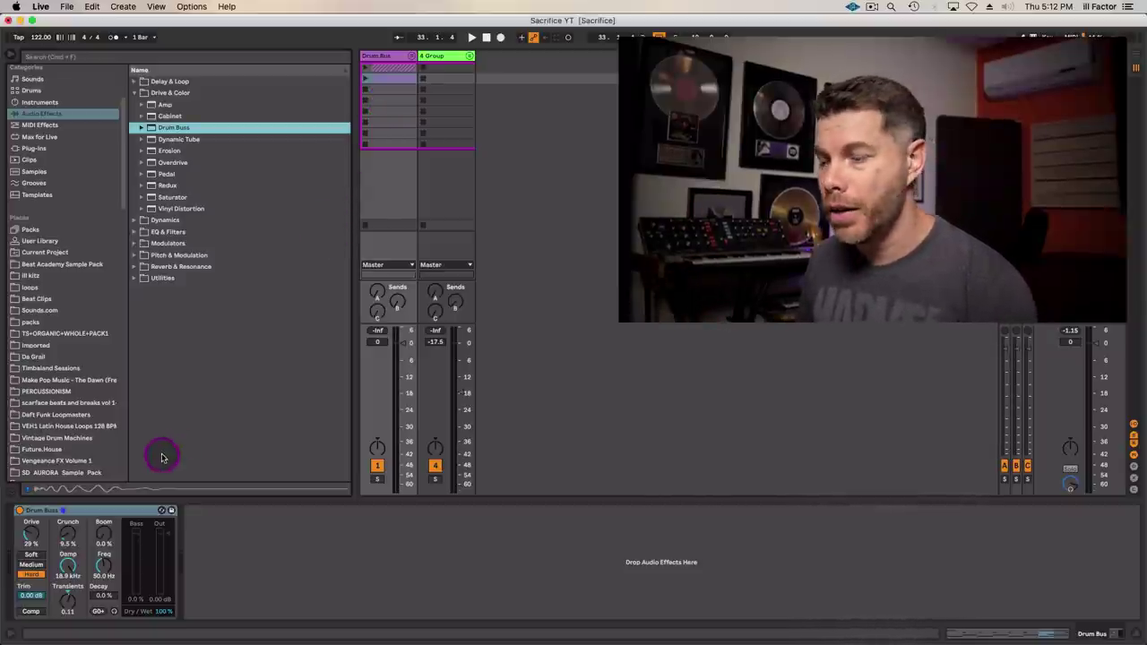
Set Drum Buss to 31% Drive in Medium mode, solo the Drum Bus group and set Dry/Wet to 56%.
click(30, 536)
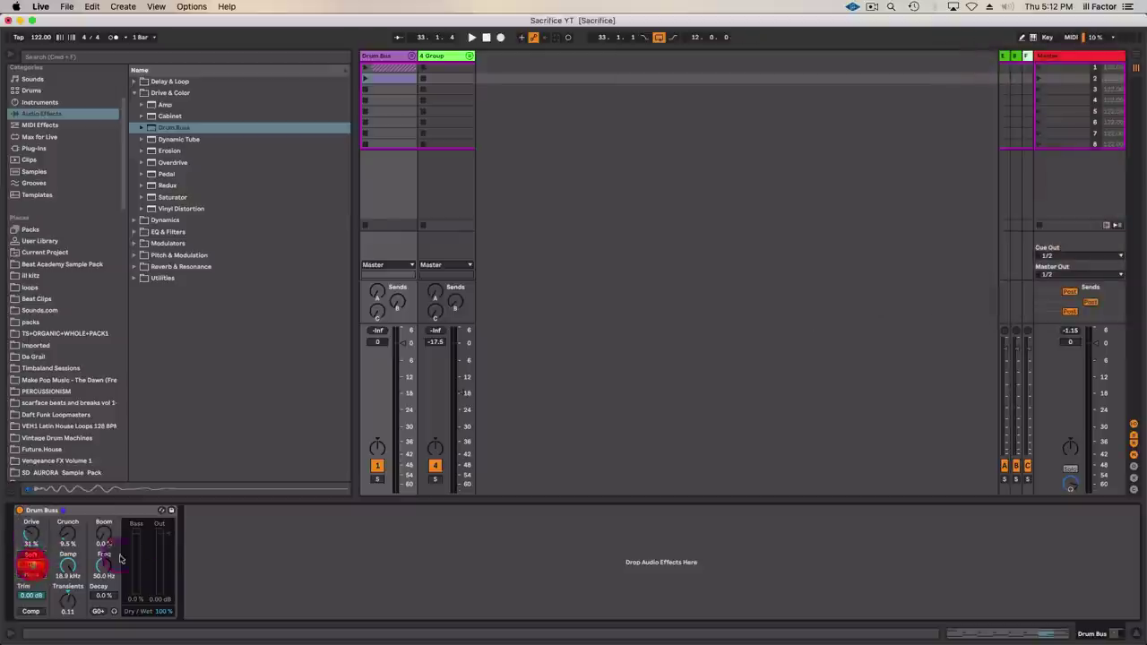
click(377, 480)
drag(164, 611, 182, 613)
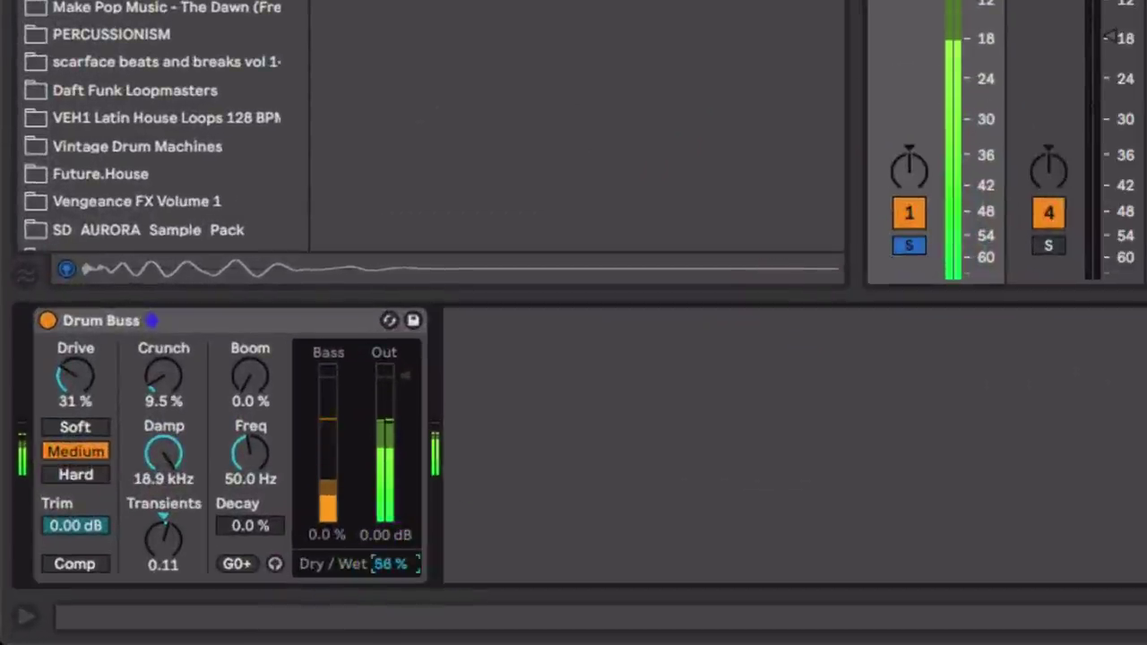
drag(394, 563, 394, 585)
Set the Drum Buss Crunch to 71%, Transients to 0.10, Boom to 38% and boom Freq to 55.7 Hz.
drag(164, 376, 164, 345)
click(173, 378)
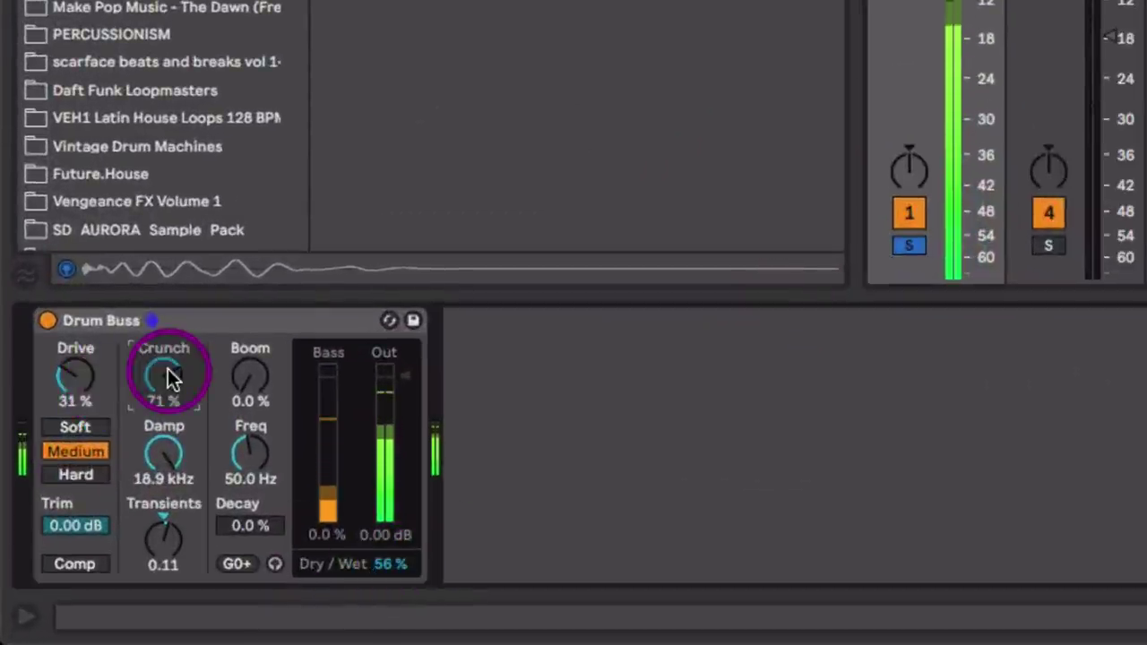
drag(157, 568, 158, 557)
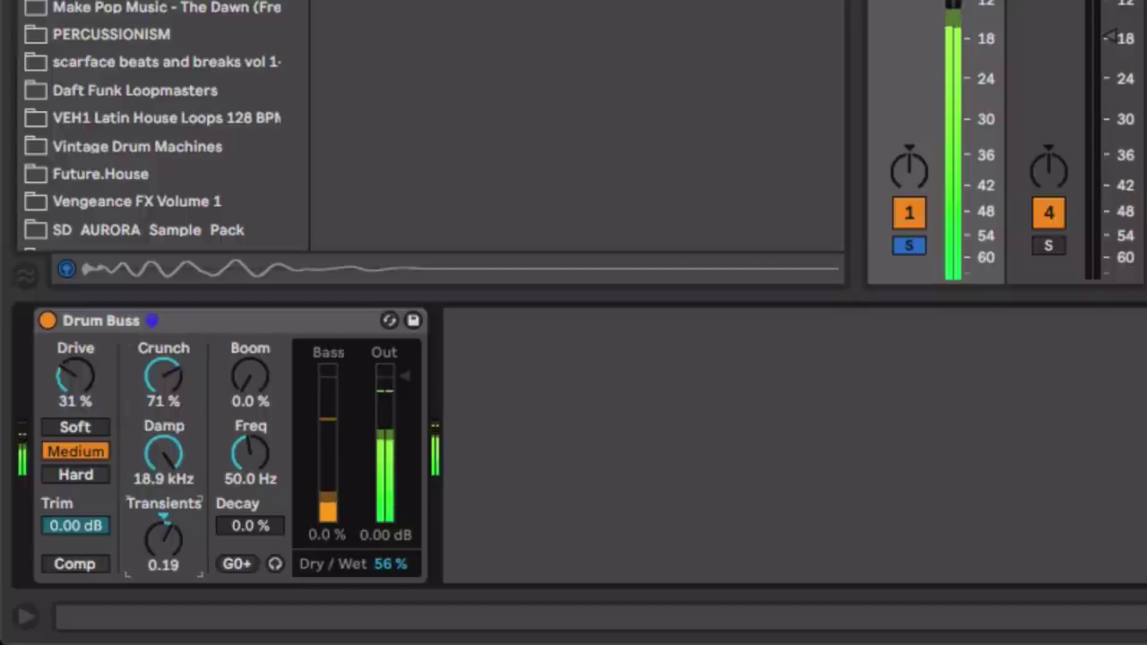
drag(285, 385, 250, 374)
drag(259, 476, 259, 470)
Set the Drum Buss Dry/Wet to 61% and Drive to 35%.
click(389, 558)
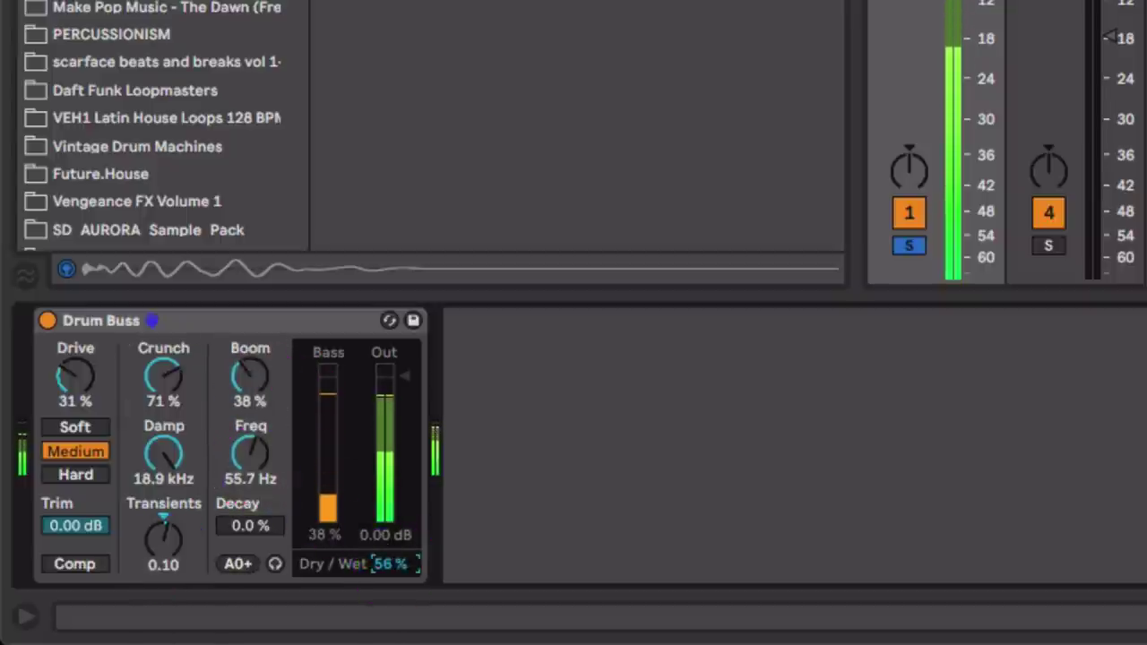
drag(390, 564, 292, 553)
drag(84, 402, 80, 387)
Compare the drums with Drum Buss bypassed and active, leave it enabled and set Damp to 20.0 kHz.
click(46, 320)
click(47, 320)
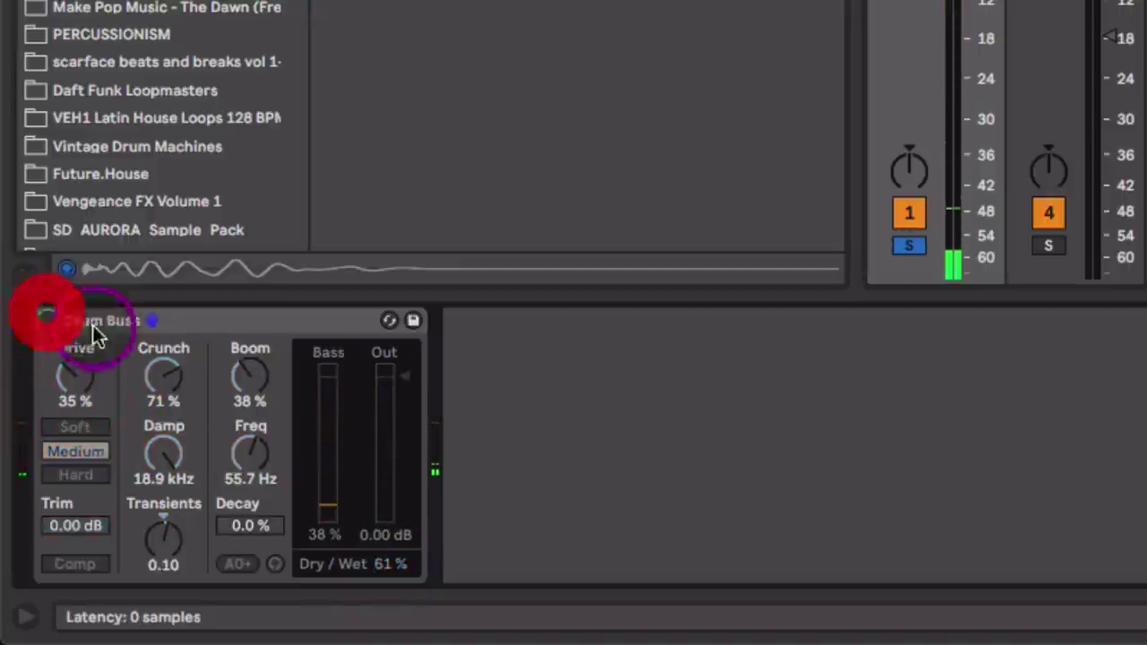
click(47, 320)
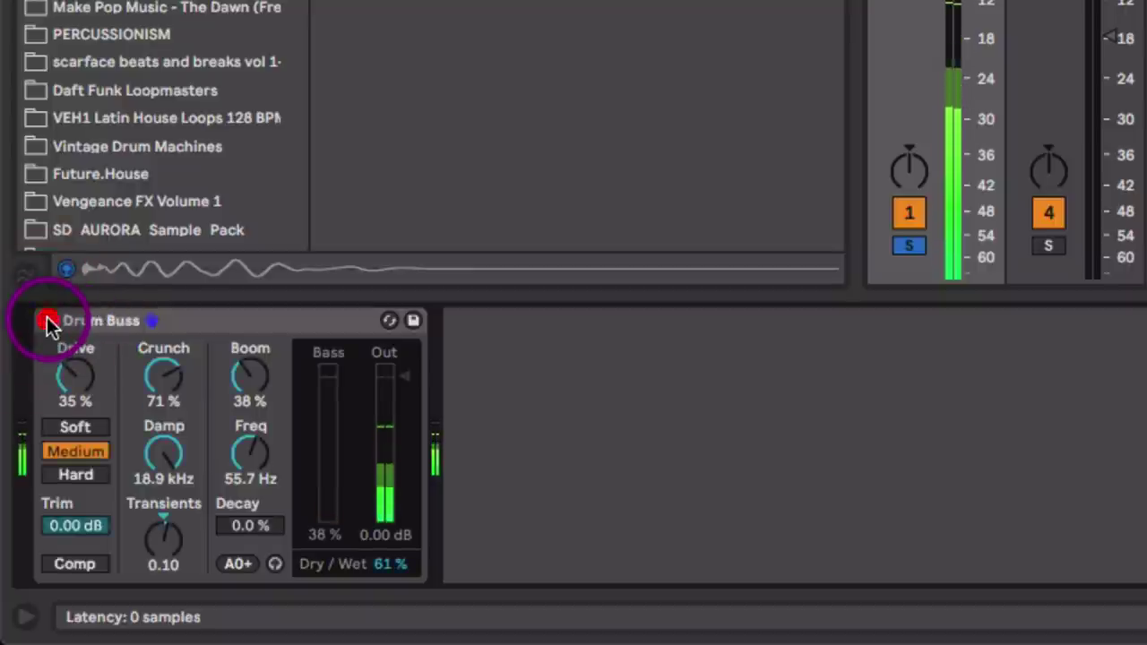
drag(179, 466, 179, 421)
click(249, 320)
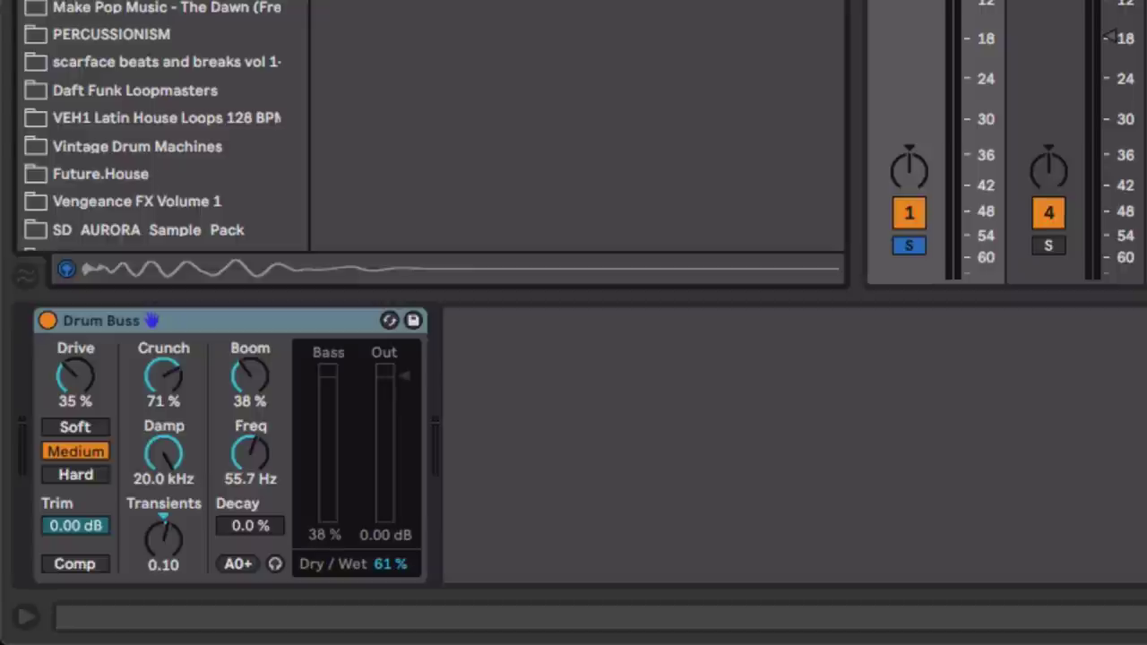
Add an EQ Eight after Drum Buss and make band 1 a 12 dB low cut at about 39 Hz.
drag(559, 365, 607, 456)
key(space)
click(563, 548)
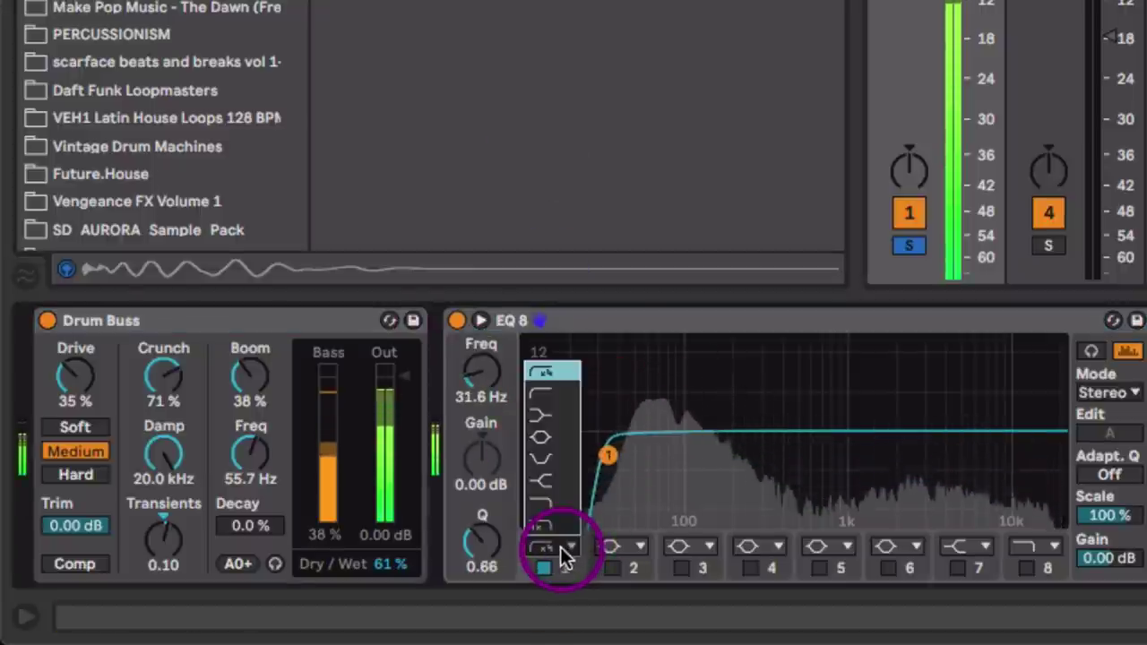
click(545, 392)
drag(609, 454, 622, 455)
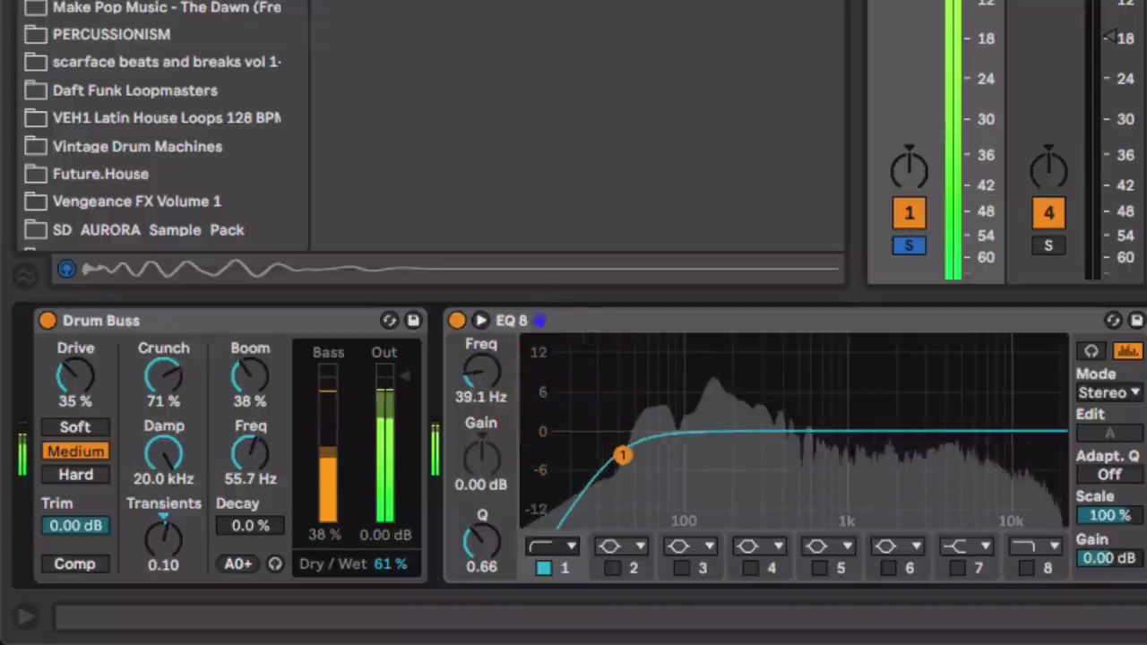
Cut EQ band 3 at 272 Hz by 4.34 dB with Q 2.31, and band 6 at about 3.23 kHz by about 4.6 dB.
click(681, 569)
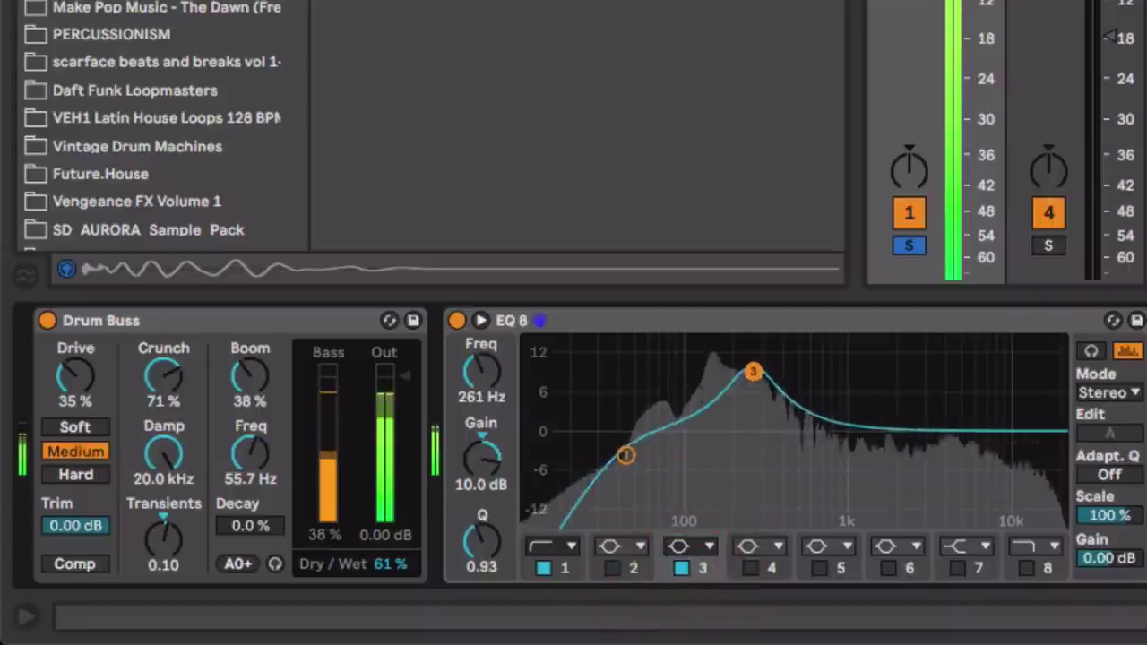
drag(753, 371, 753, 458)
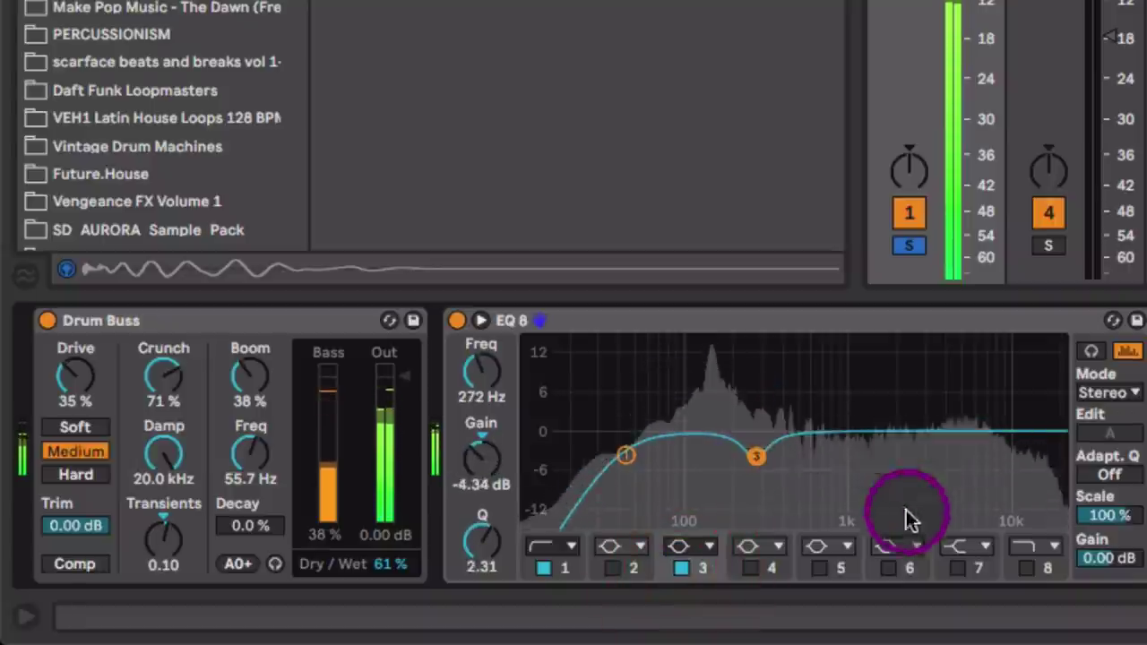
click(887, 568)
drag(941, 432, 925, 373)
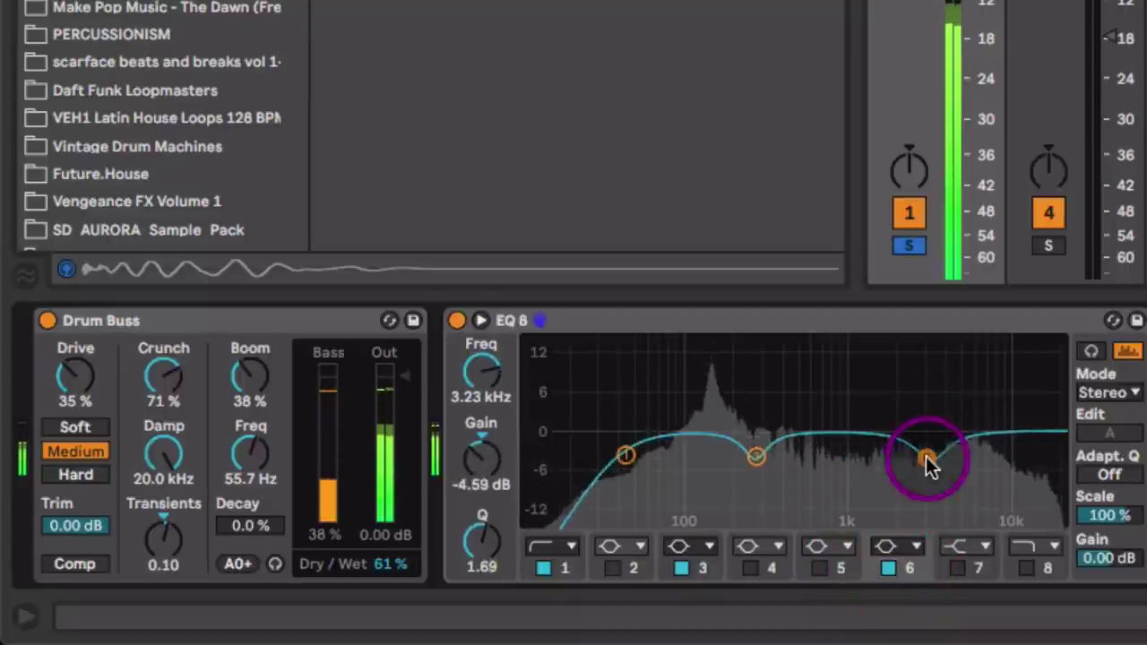
Enable the band 7 high shelf with a 1.86 dB boost at 8.61 kHz and deepen the band 3 cut to -5.33 dB.
click(956, 568)
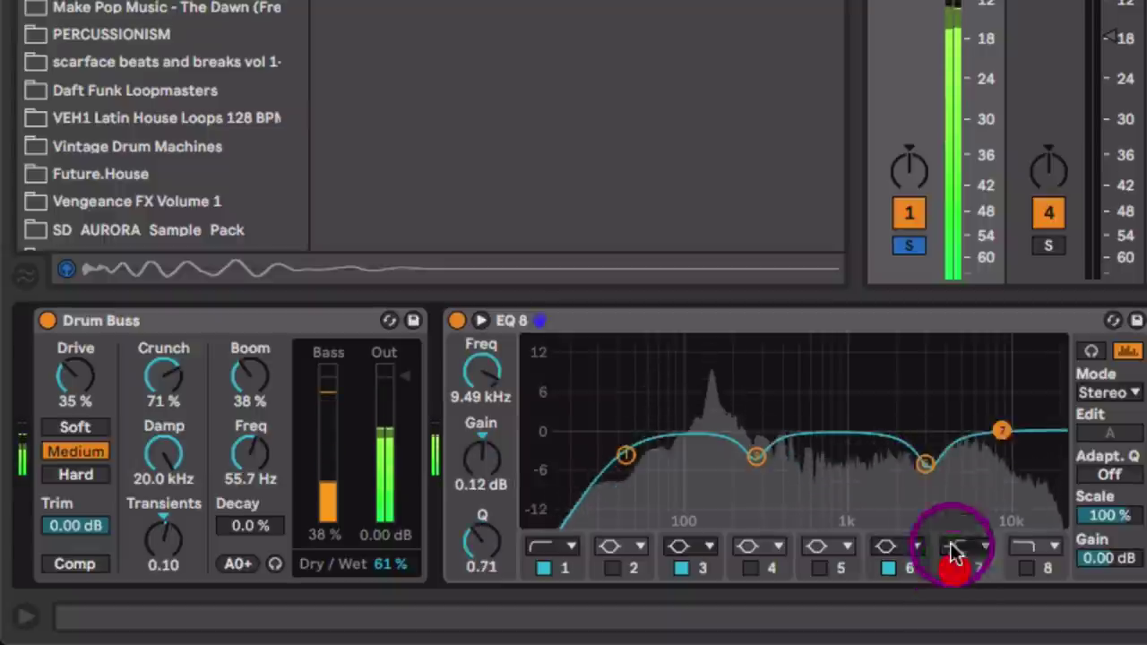
drag(999, 429, 994, 418)
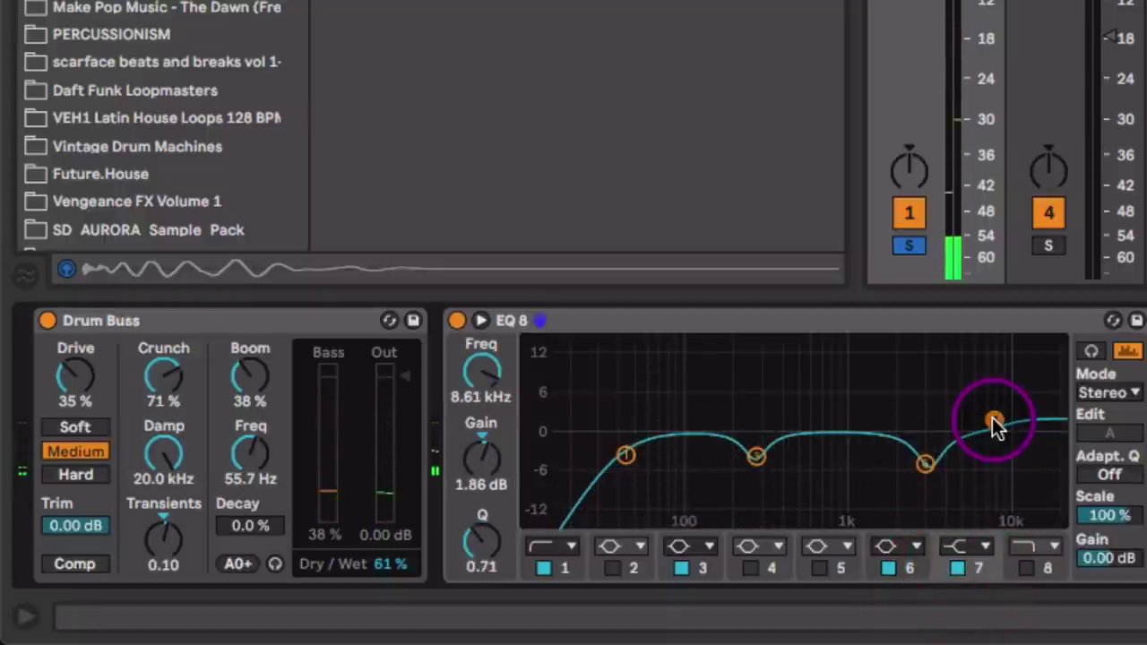
drag(755, 458, 756, 462)
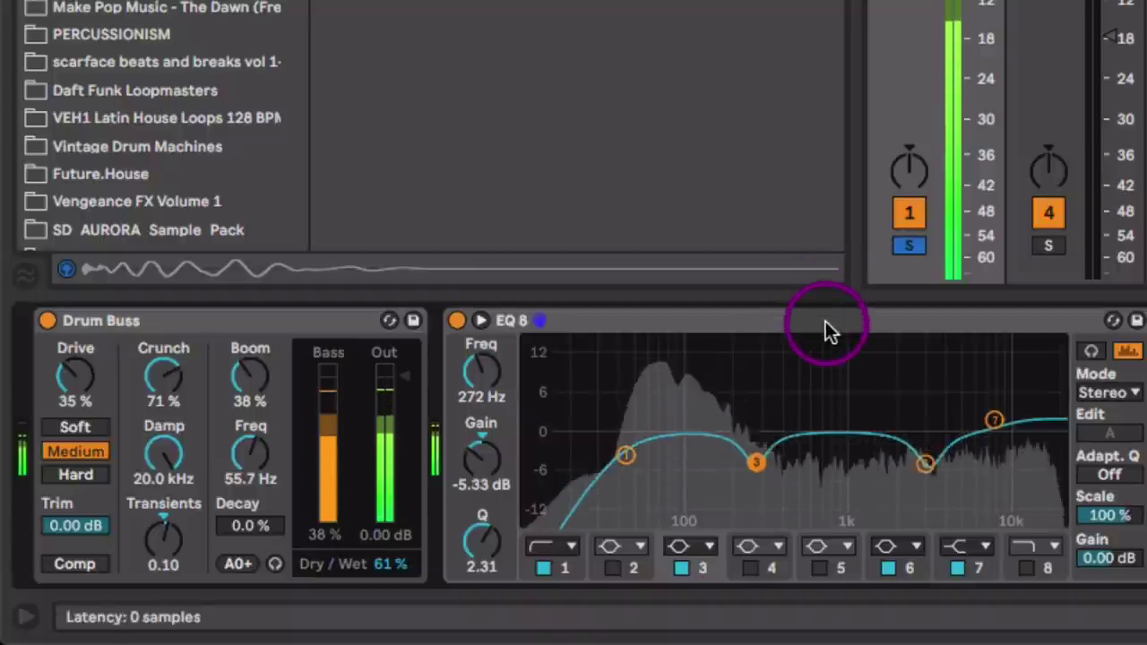
Add a Glue Compressor after the EQ and set its Threshold to -18.1 dB and Makeup to 4.44 dB.
key(space)
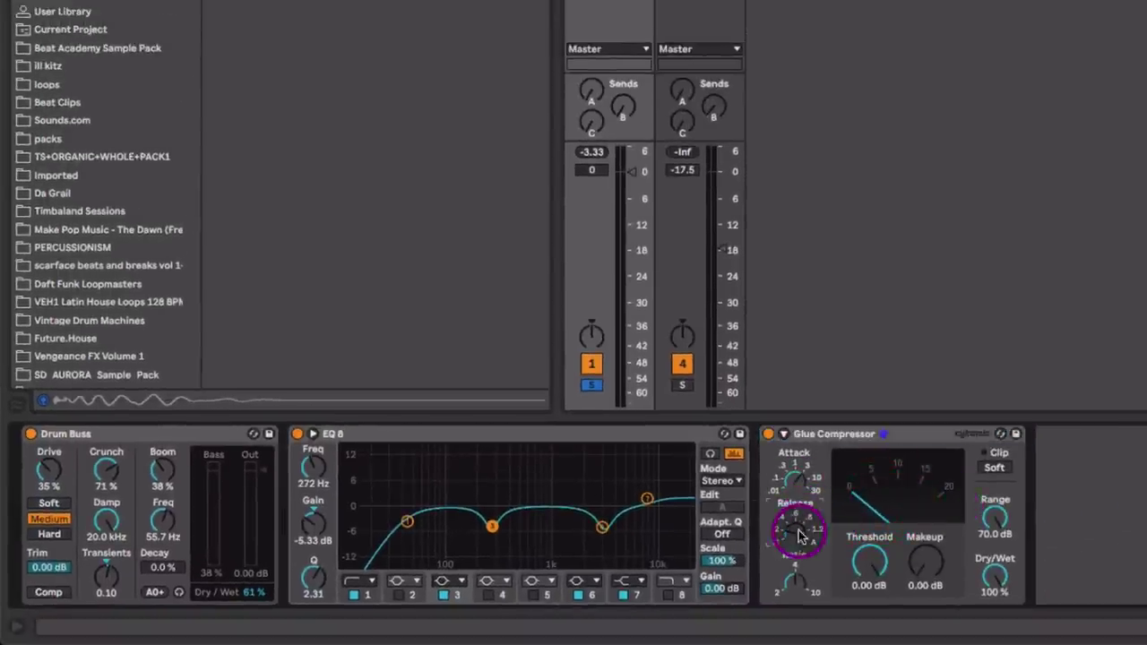
key(space)
drag(874, 563, 902, 574)
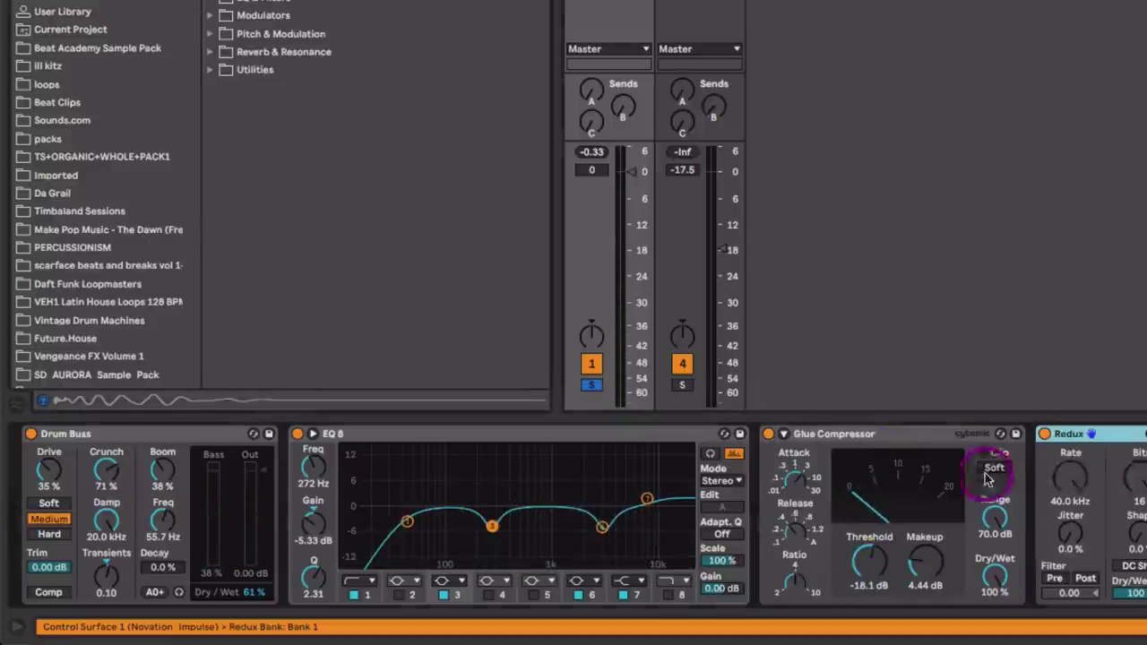
Collapse the EQ Eight and set Redux on the drums to a Rate of 31.2 kHz and 13 Bits.
click(690, 436)
double_click(690, 436)
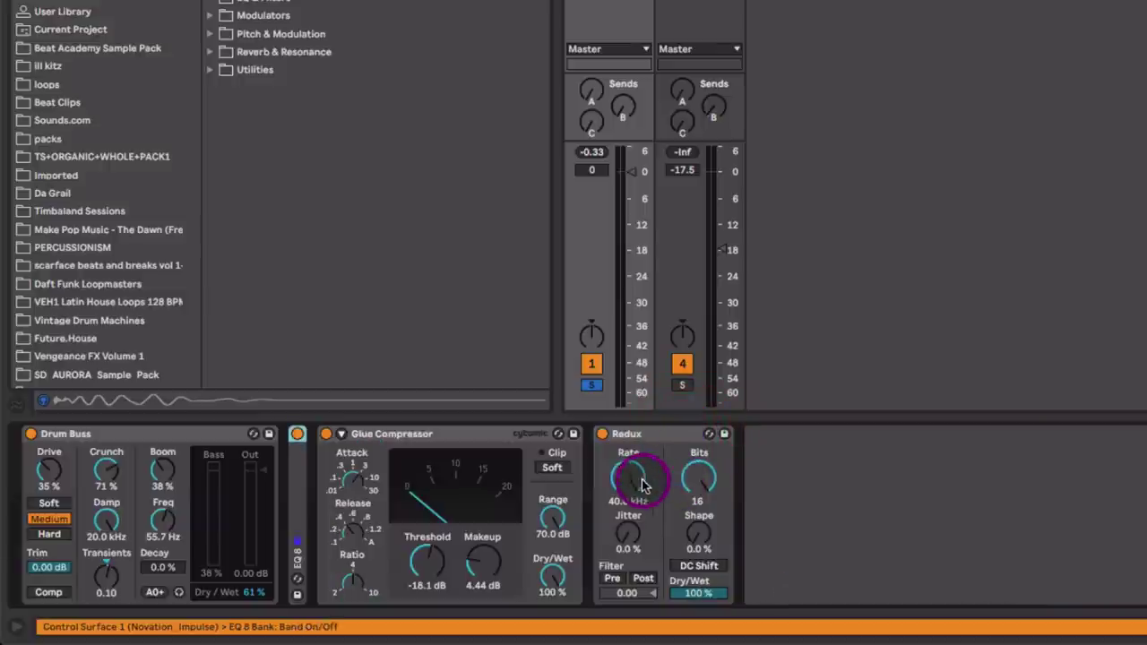
drag(640, 484, 699, 471)
Audition lower and higher Transients amounts on the Drum Buss and set Transients to -0.08.
click(110, 579)
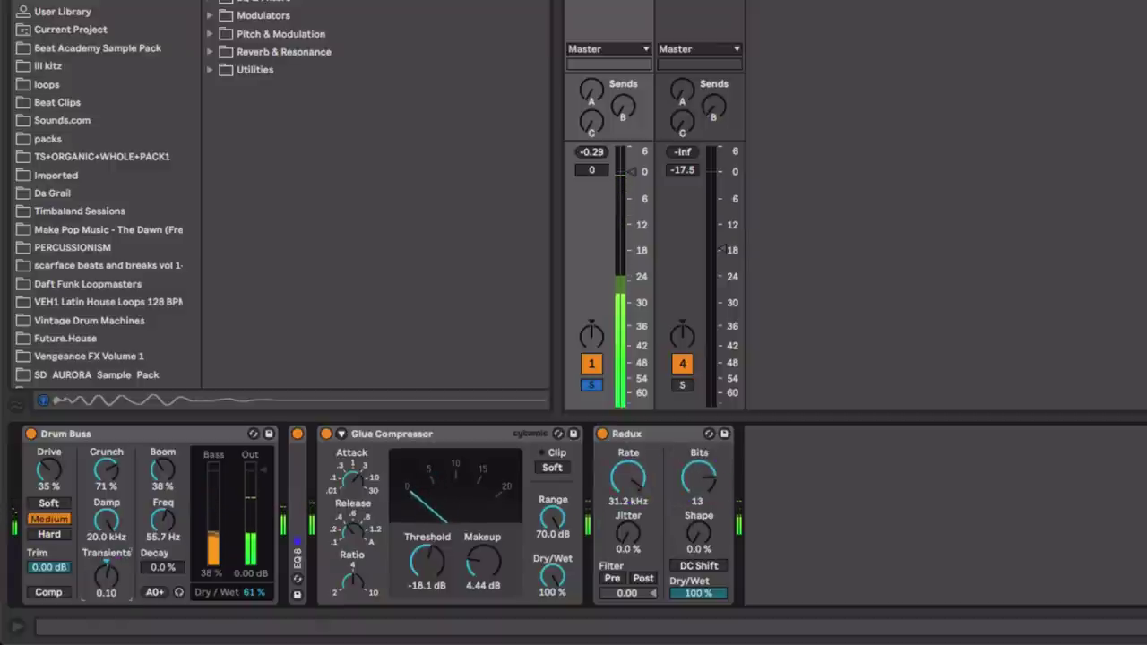
click(109, 579)
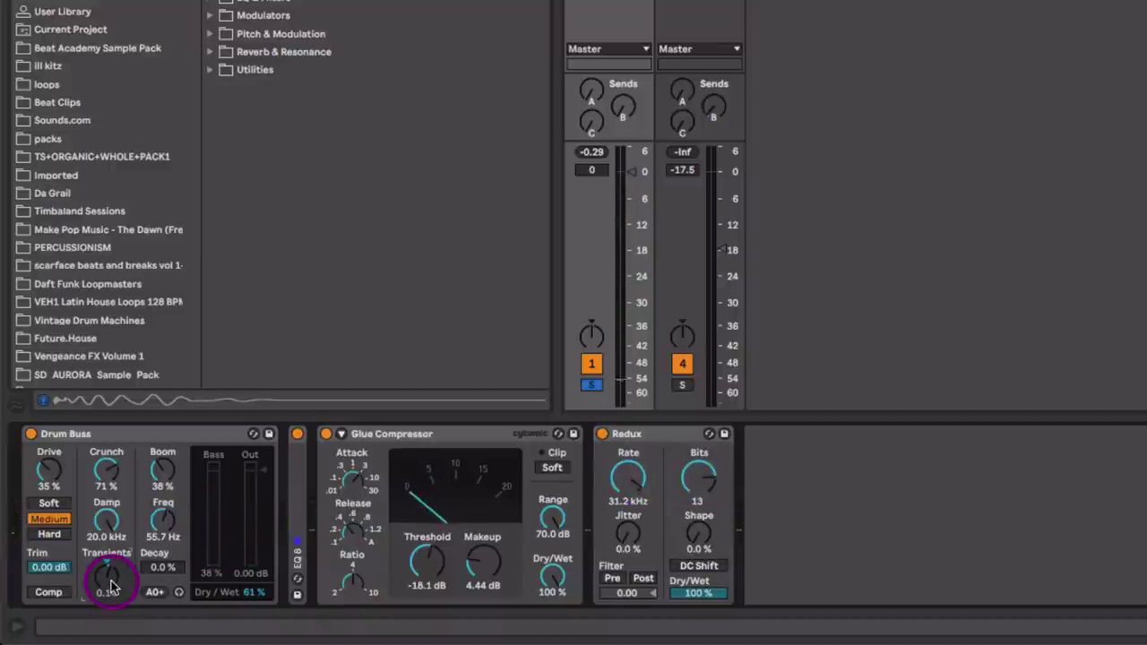
click(109, 579)
click(108, 580)
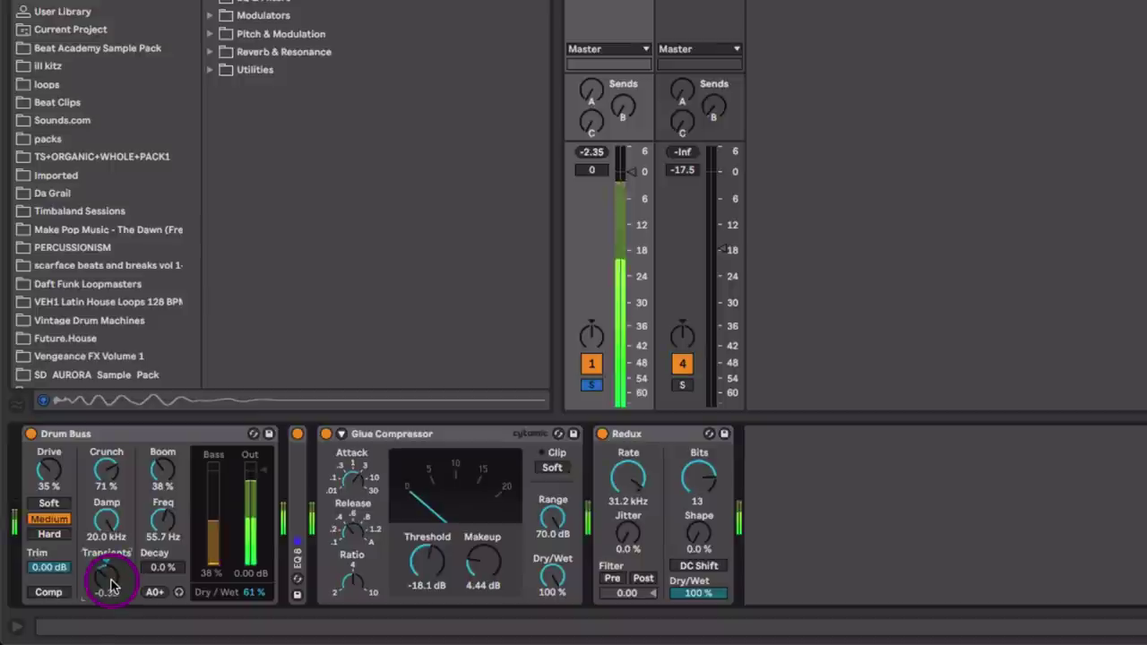
click(109, 581)
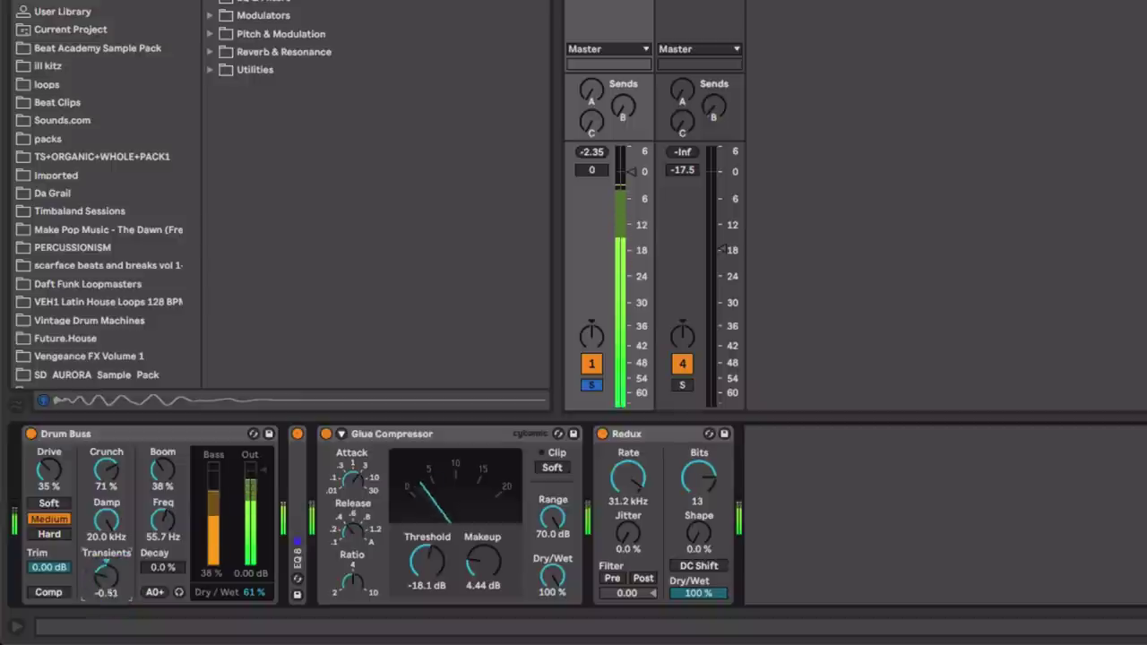
click(109, 580)
click(109, 580)
drag(111, 580, 110, 573)
click(109, 581)
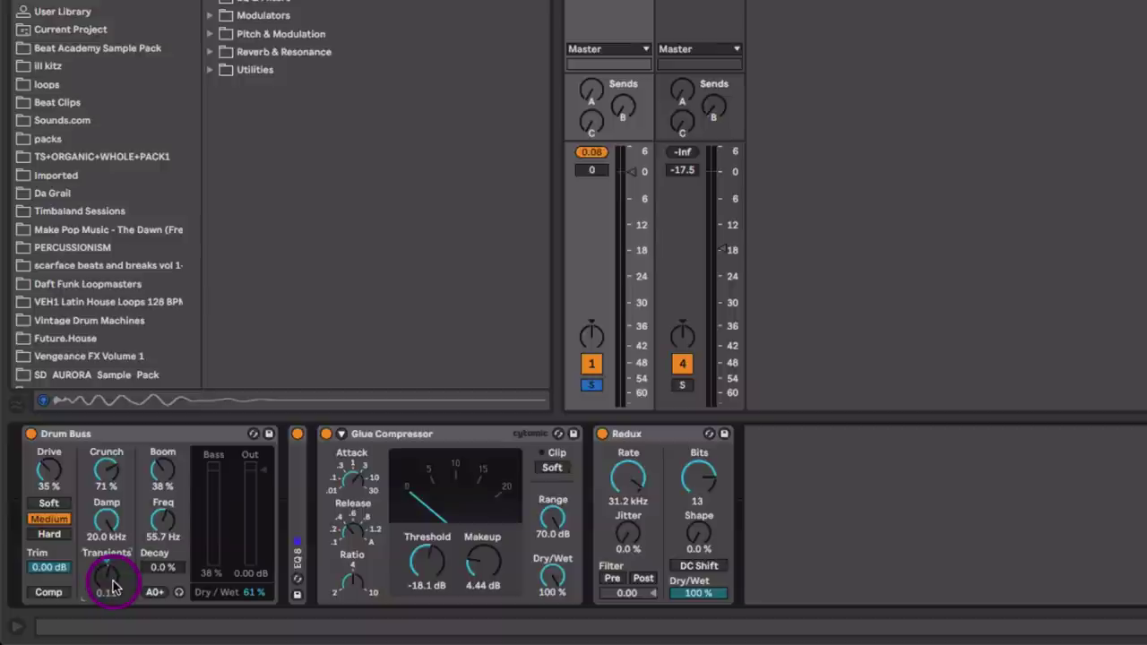
drag(110, 581, 110, 585)
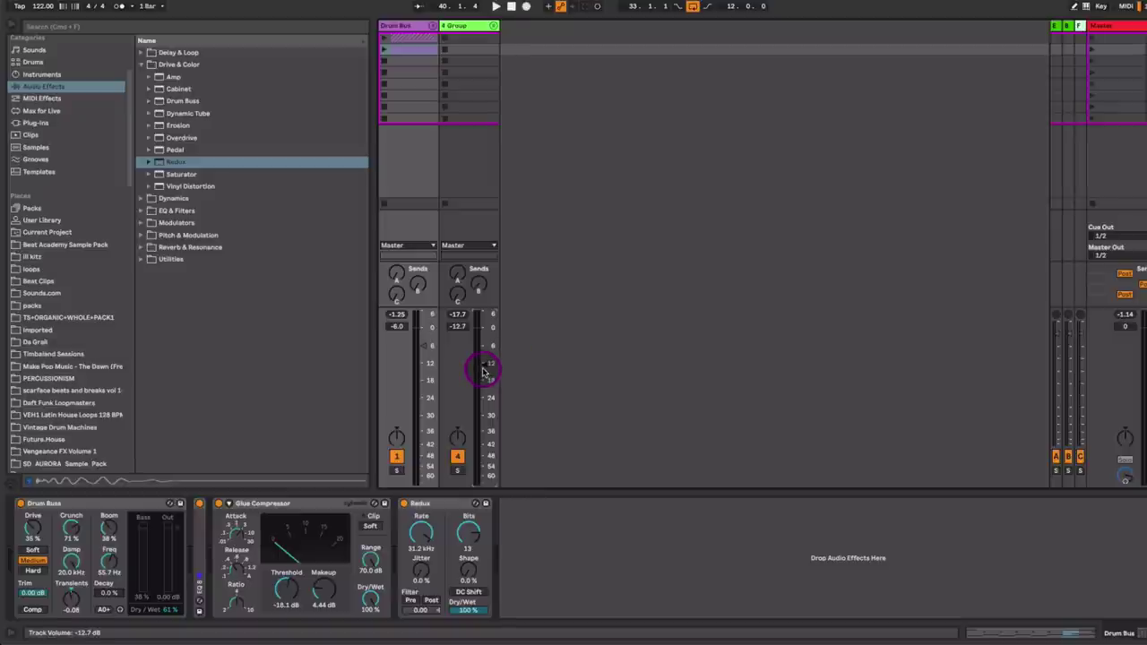
Play the full beat and balance the track volumes, with Drum Bus at -5.6 dB and 4 Group at -13.3 dB.
key(space)
drag(483, 368, 482, 371)
drag(423, 349, 423, 345)
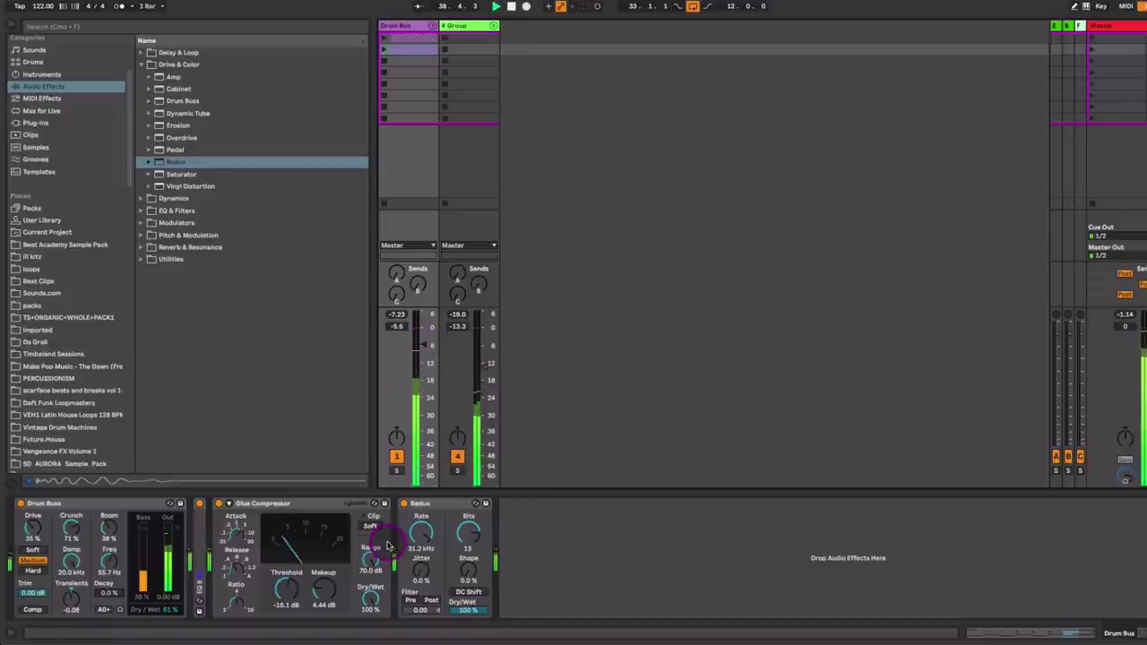
mouse_move(455, 536)
mouse_down()
mouse_move(456, 558)
mouse_move(467, 516)
mouse_up()
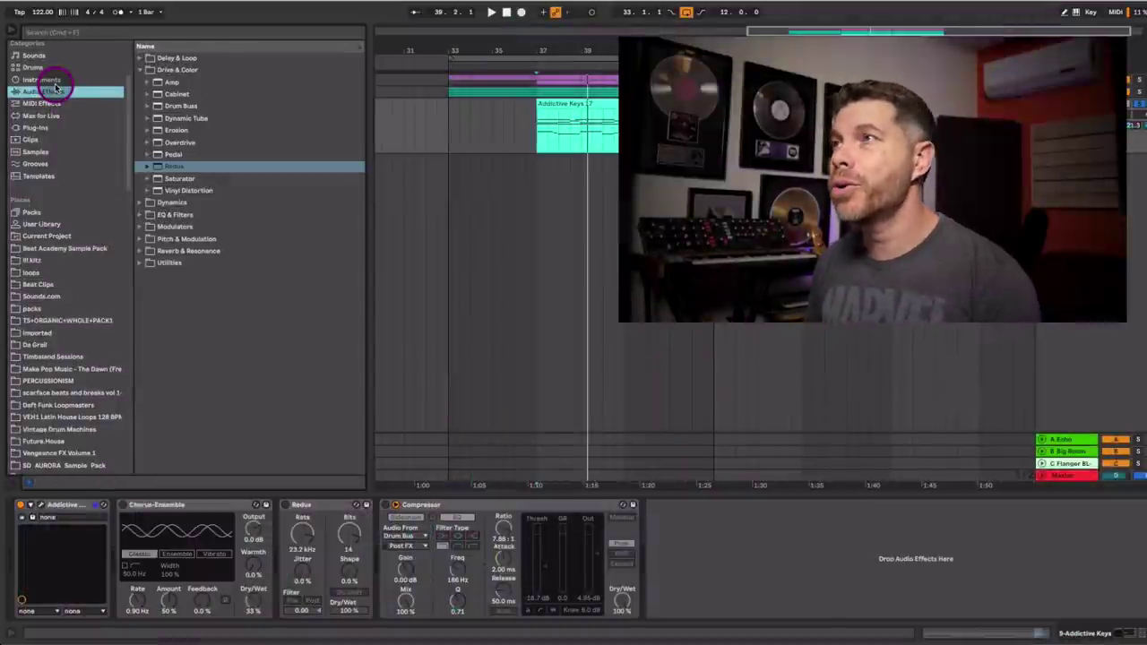
Open the Addictive Keys plug-in window to view its piano preset, and close it.
click(41, 506)
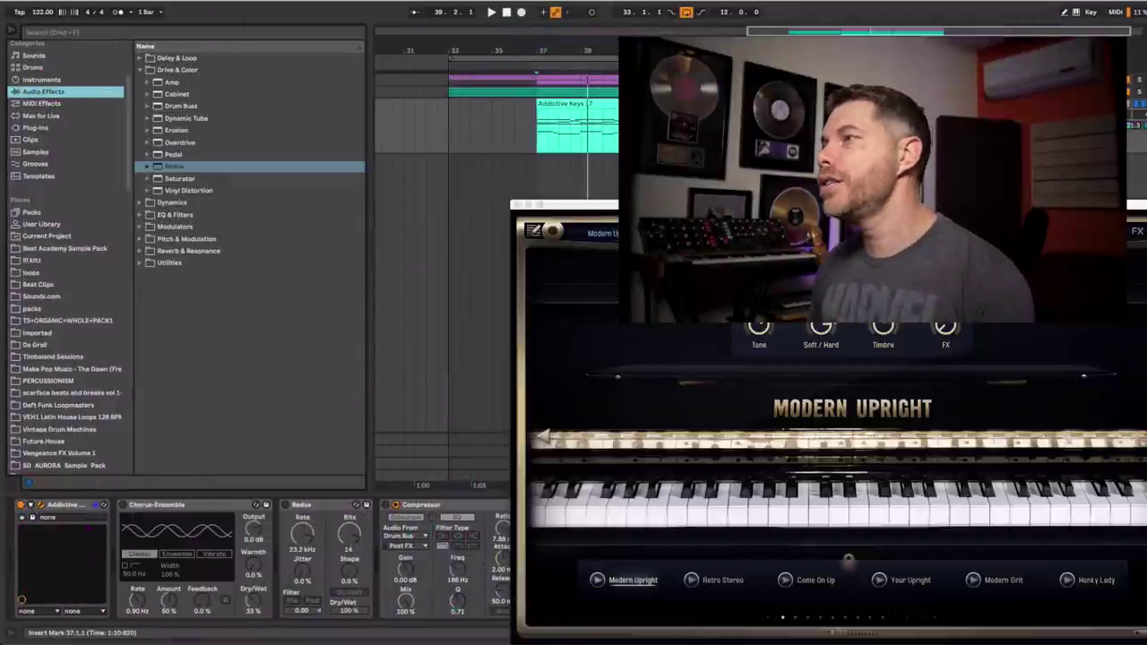
drag(829, 204, 676, 144)
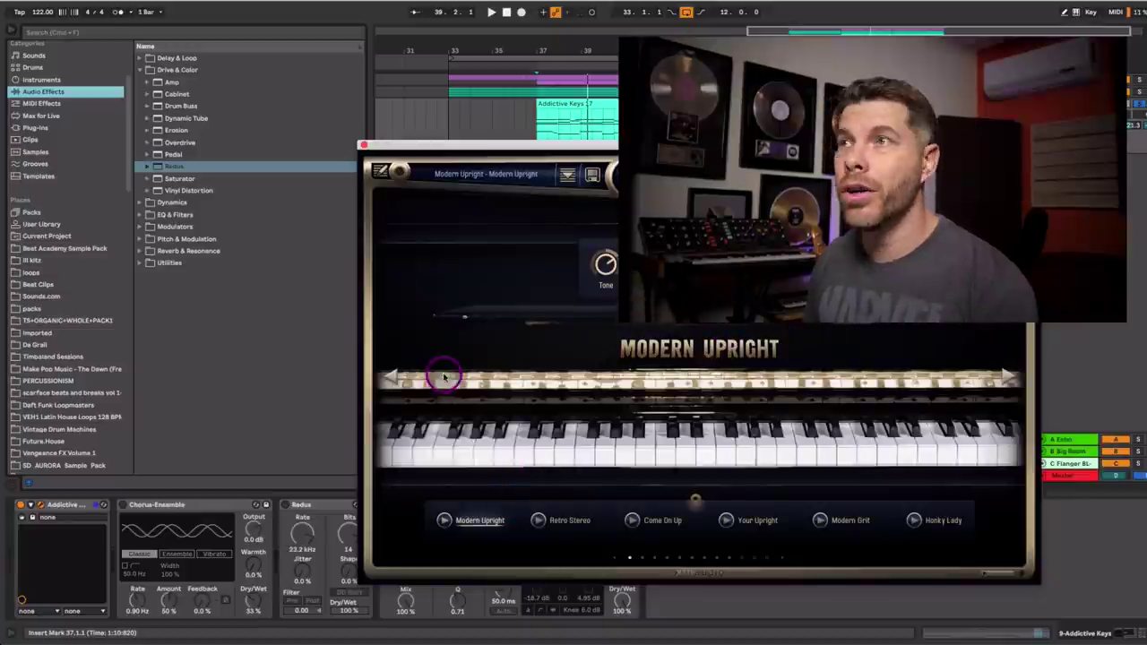
click(363, 145)
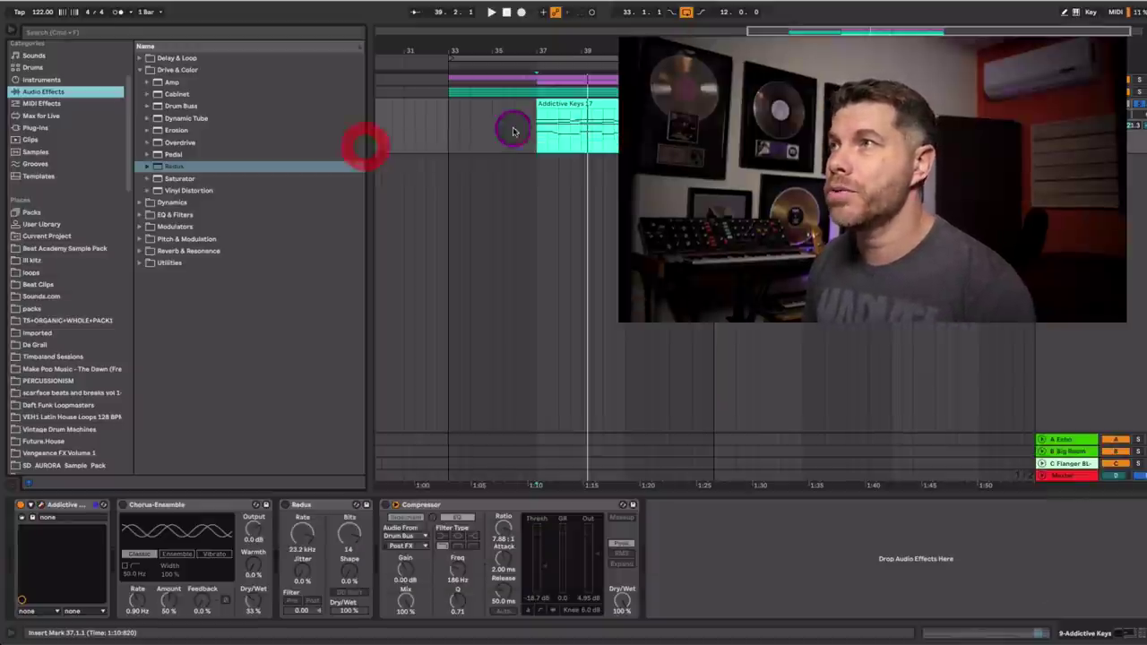
Examine the notes of the Addictive Keys MIDI clip folded to the used pitches, play it, and return to the device chain.
double_click(556, 105)
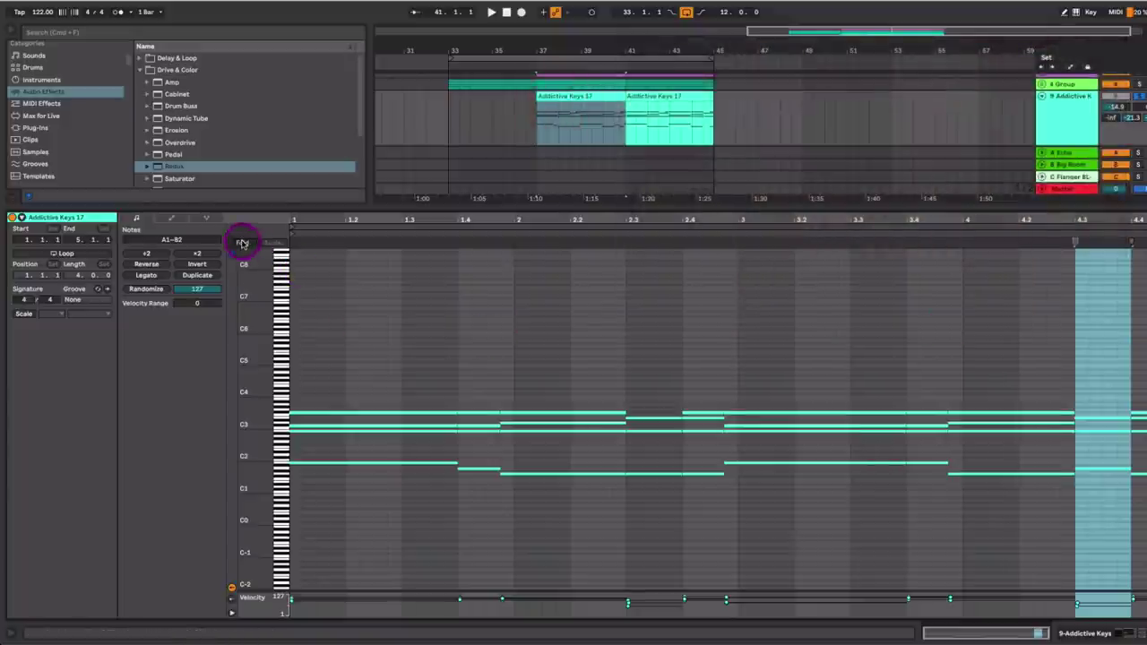
click(239, 242)
key(space)
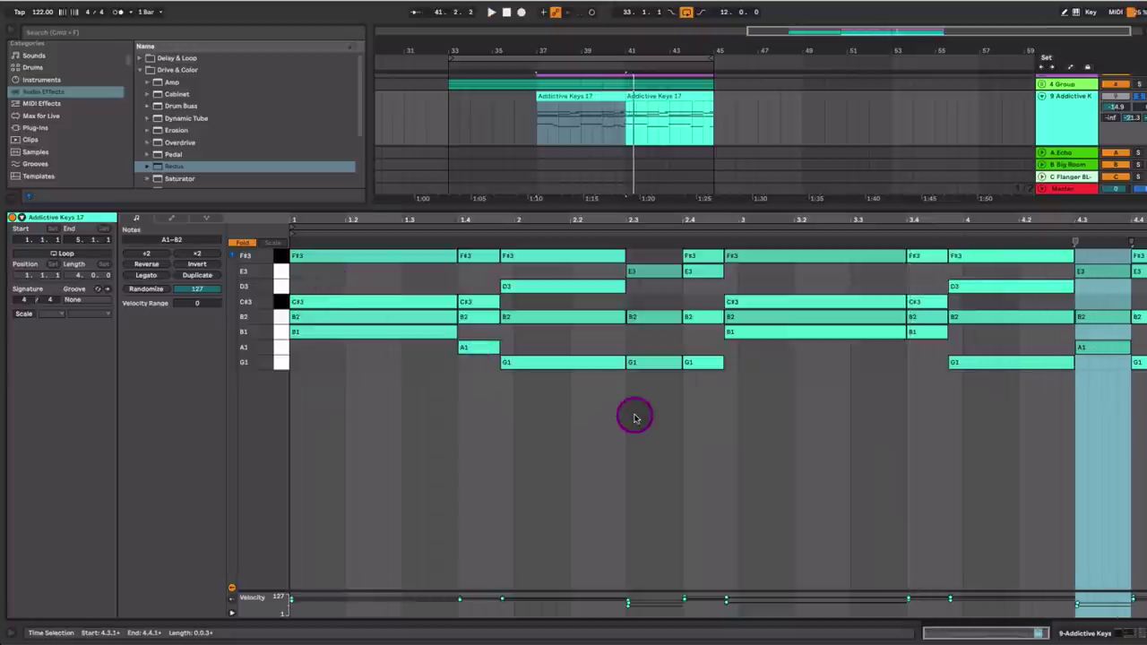
key(shift+Tab)
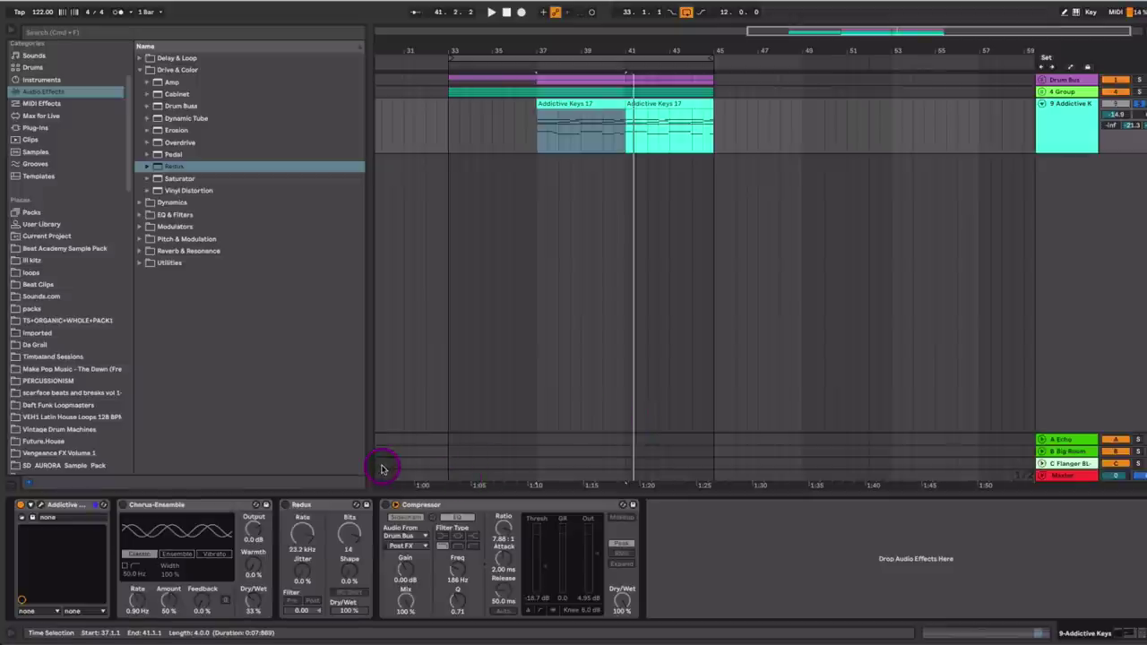
Enable Chorus-Ensemble on the Addictive Keys track and set its Dry/Wet to 37% during playback.
click(123, 505)
key(space)
drag(255, 601, 256, 610)
key(space)
Enable Redux on the Addictive Keys track and set it to a Rate of 19.8 kHz and 14 Bits.
click(324, 506)
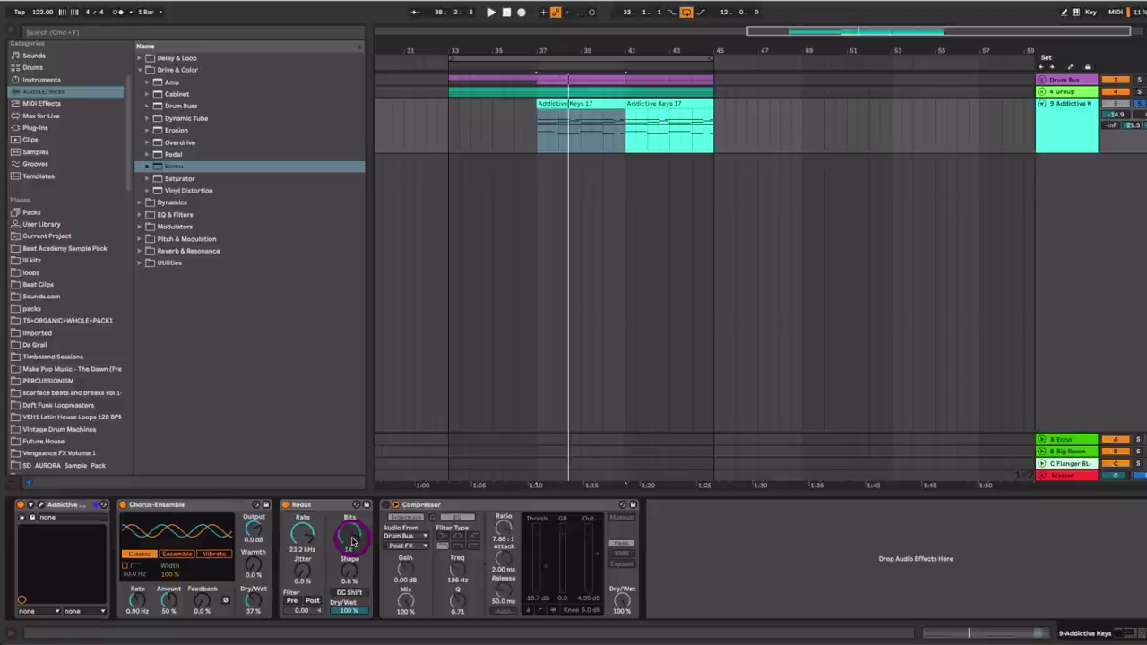
key(space)
drag(352, 540, 306, 550)
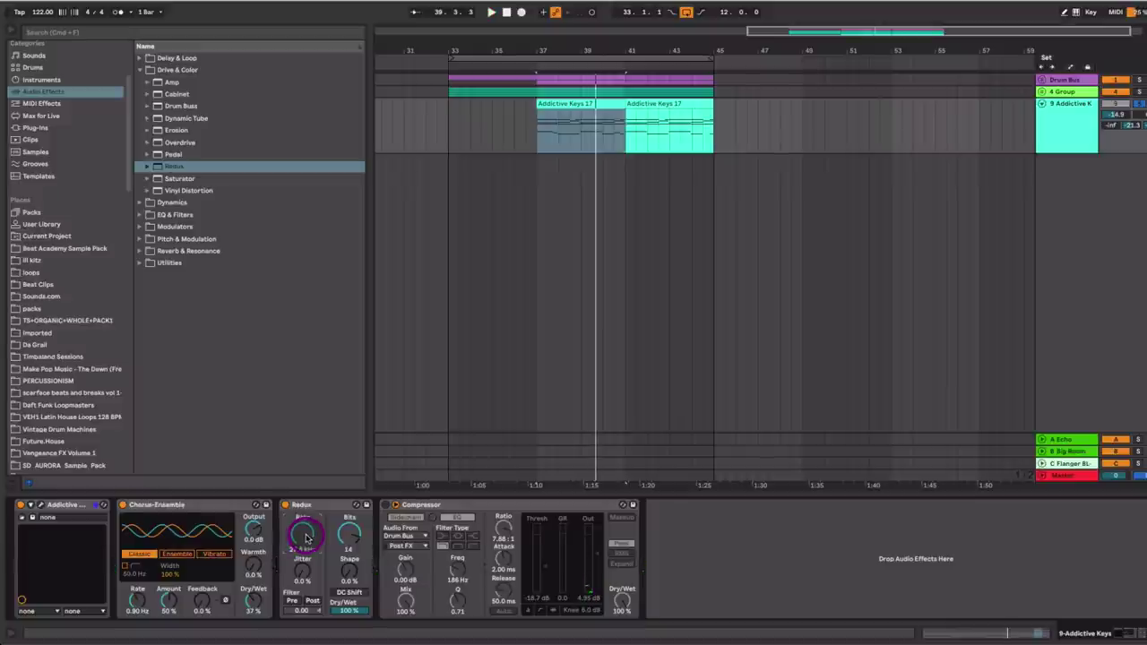
drag(305, 537, 306, 529)
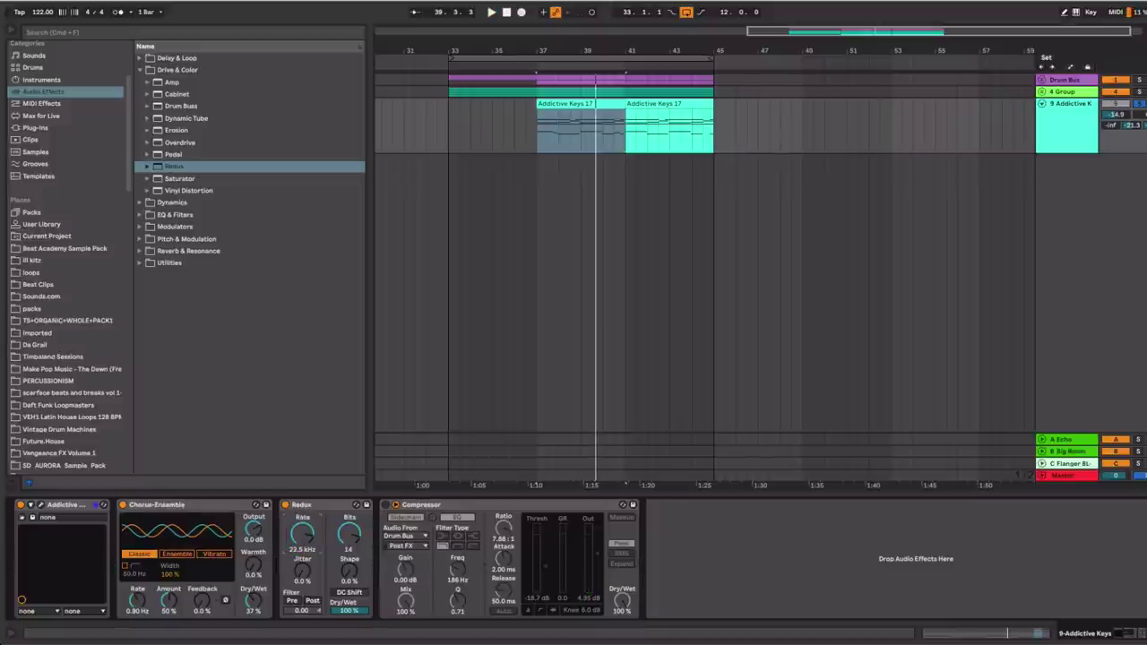
key(space)
drag(306, 536, 306, 511)
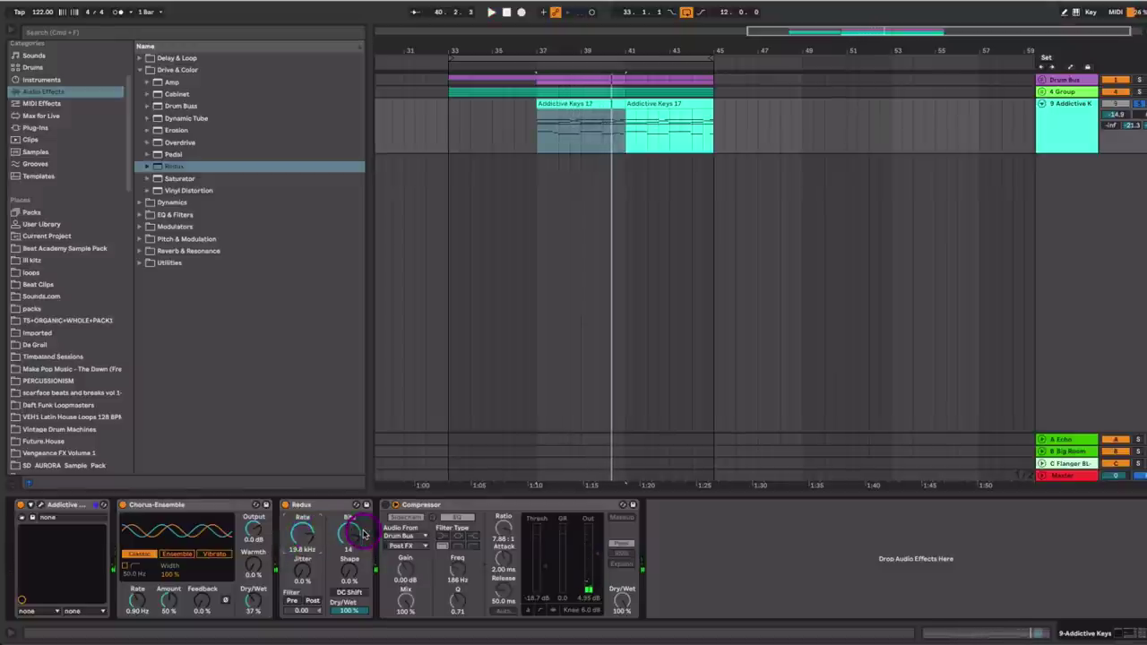
Enable the keys' Compressor sidechained from the Drum Bus and set its sidechain EQ frequency to about 216 Hz.
click(386, 505)
click(433, 505)
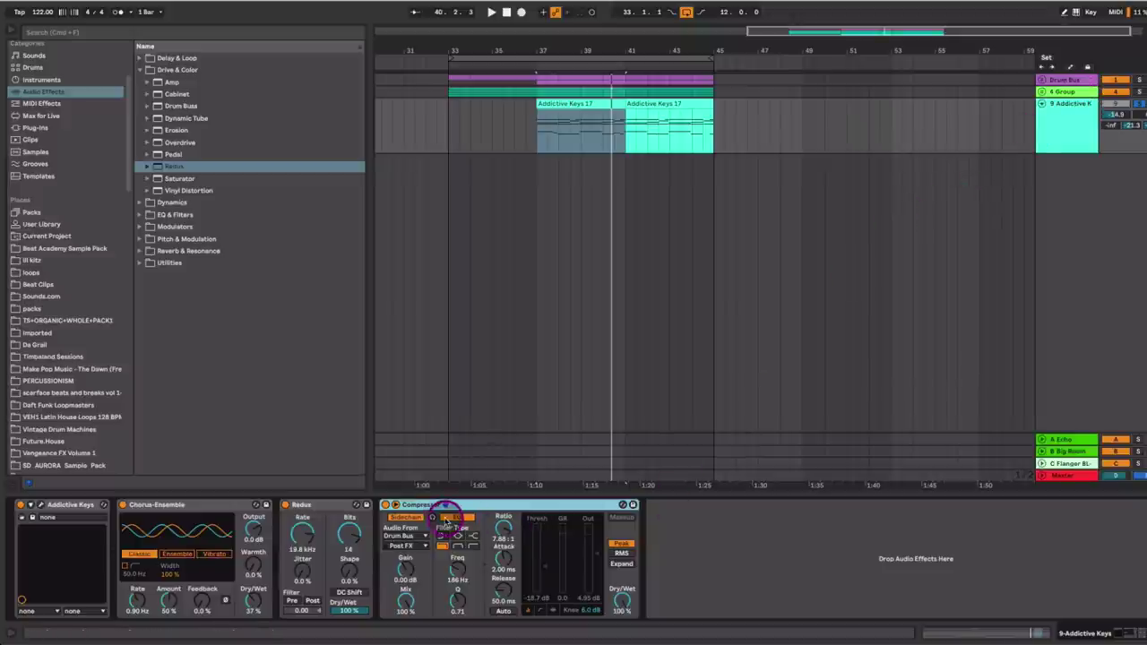
click(452, 520)
click(452, 520)
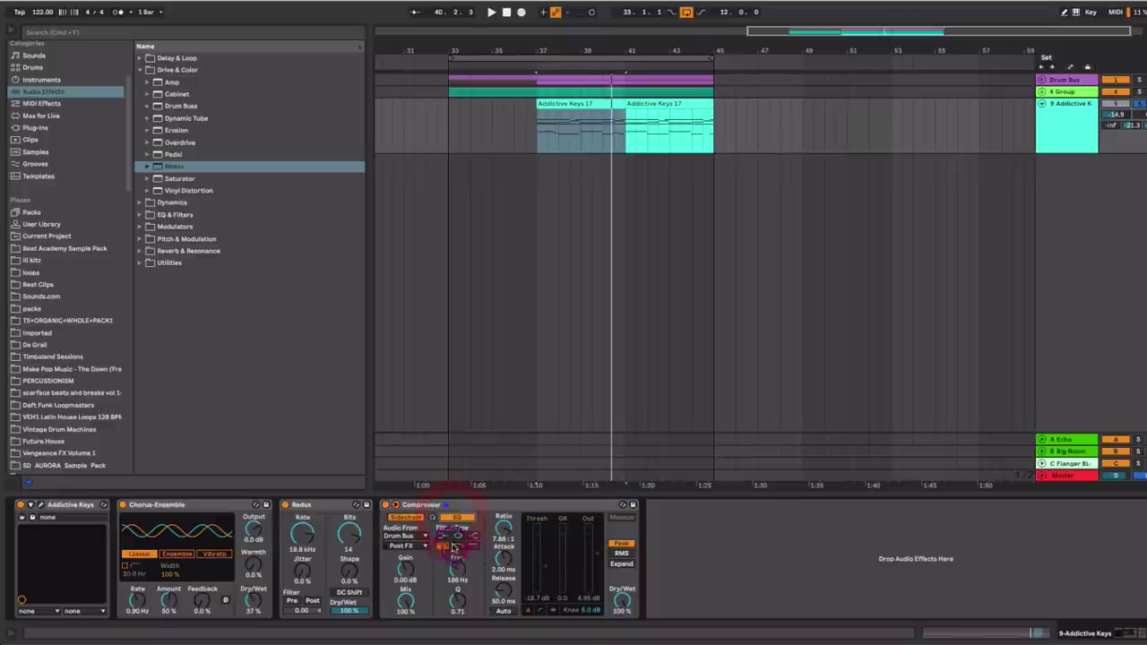
drag(457, 570, 464, 573)
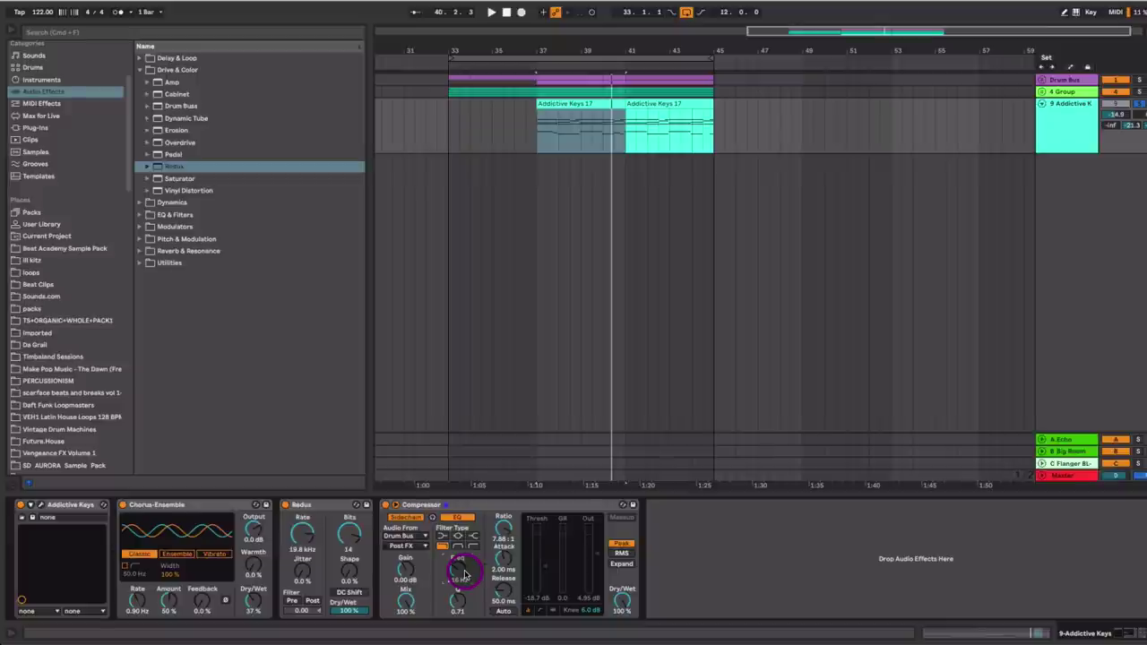
drag(464, 575, 555, 538)
Listen to the sidechained keys and play the arrangement from bar 37.
key(space)
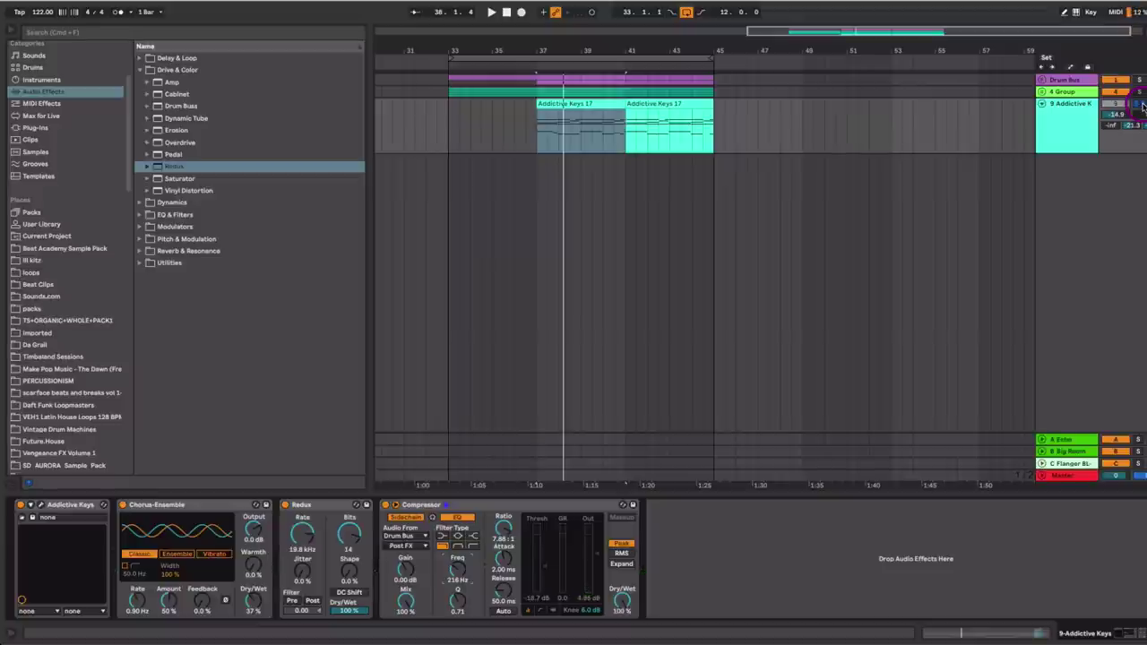
click(542, 142)
key(space)
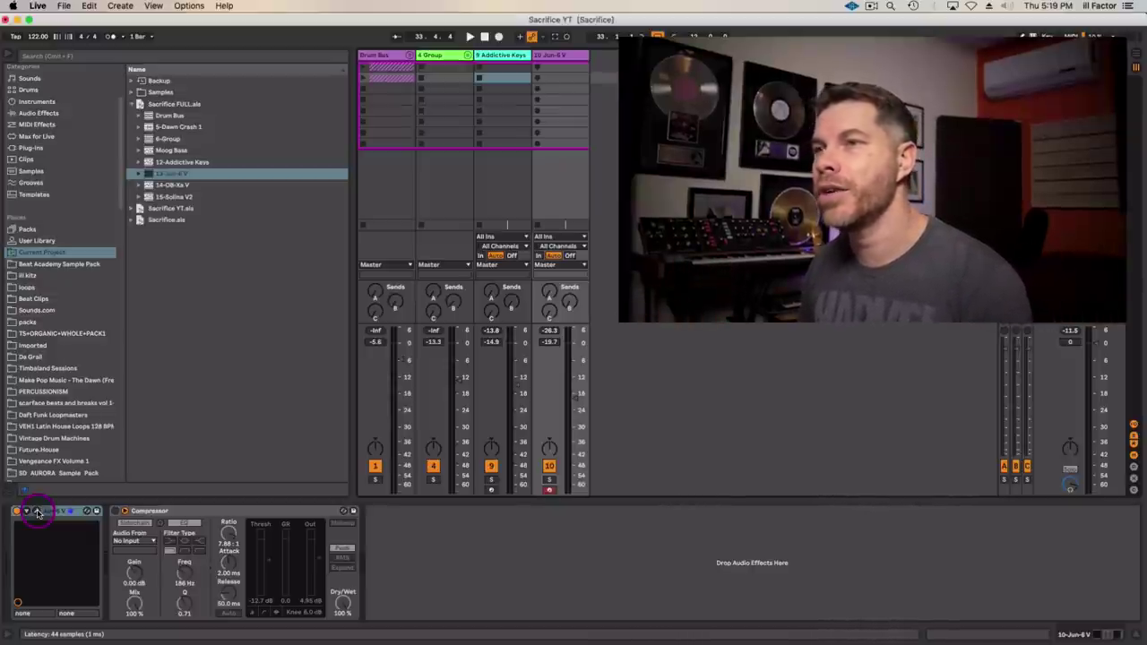
Open the Jun-6 V synth's plug-in window on track 10.
click(37, 513)
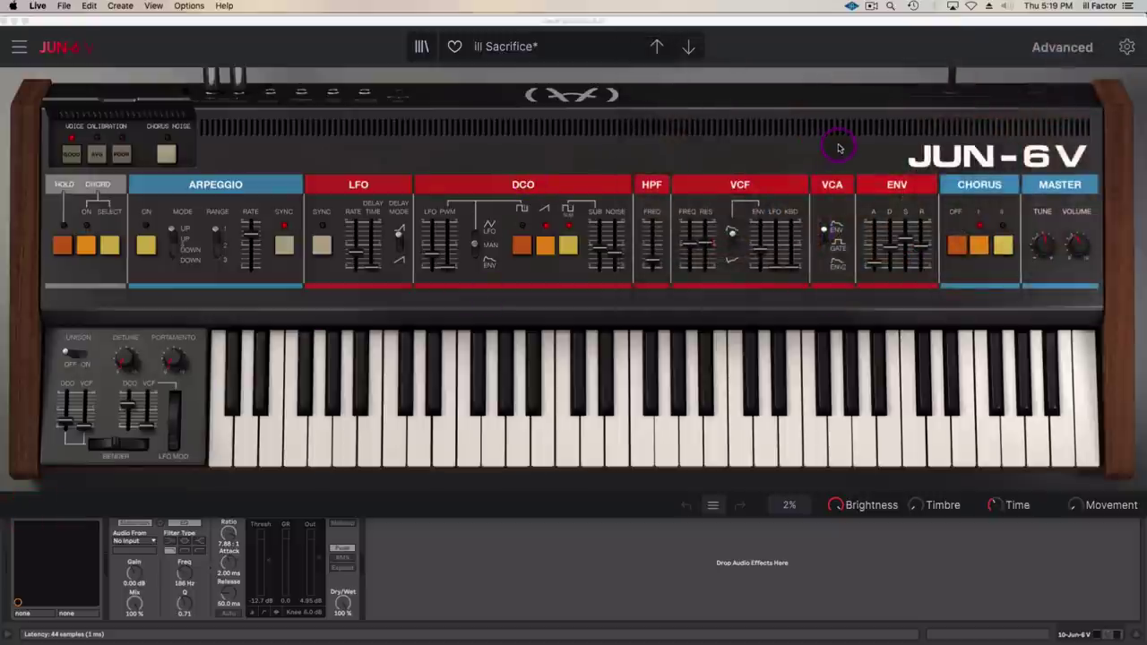
Load a new default preset in the Jun-6 V and solo its track.
click(18, 51)
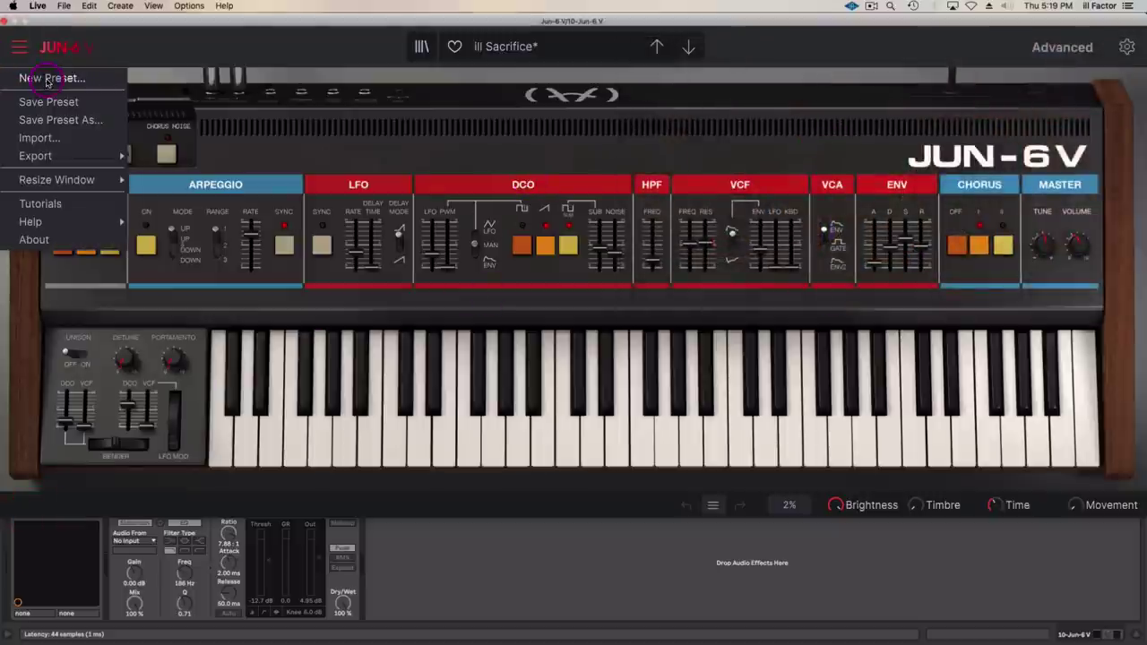
click(51, 78)
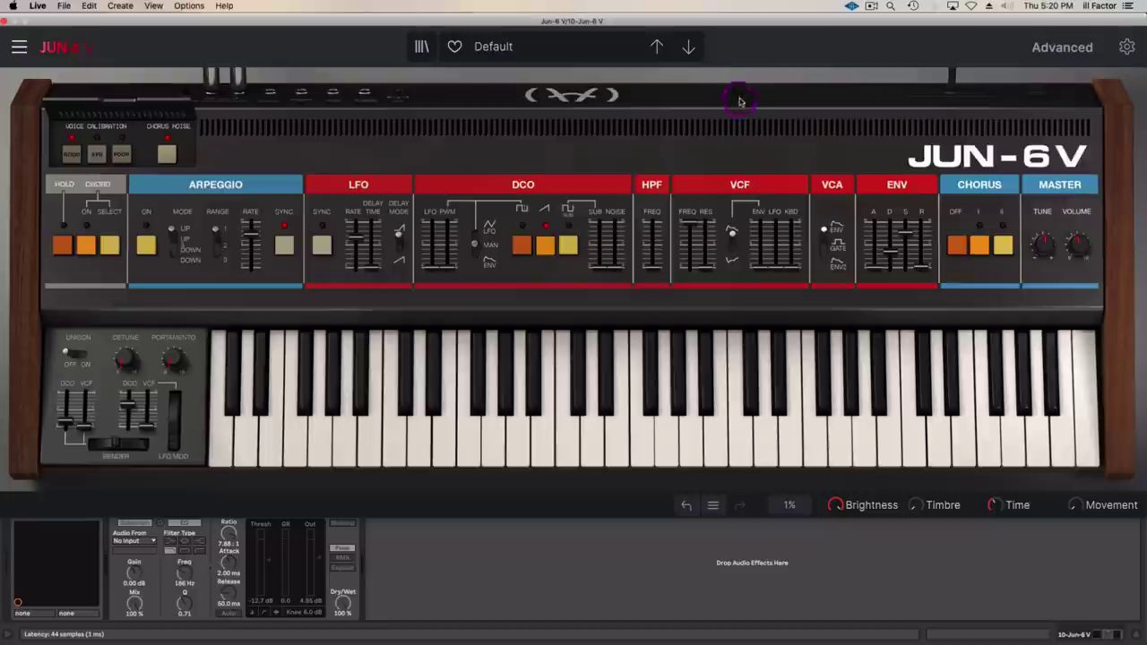
drag(727, 21, 708, 527)
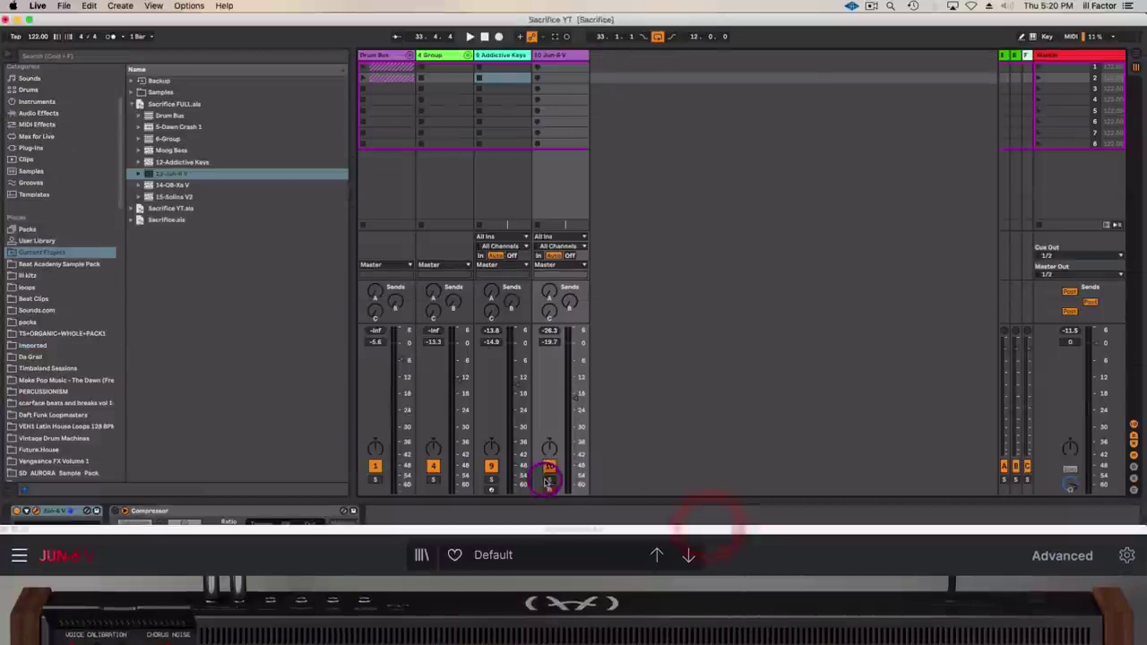
drag(552, 529, 566, 43)
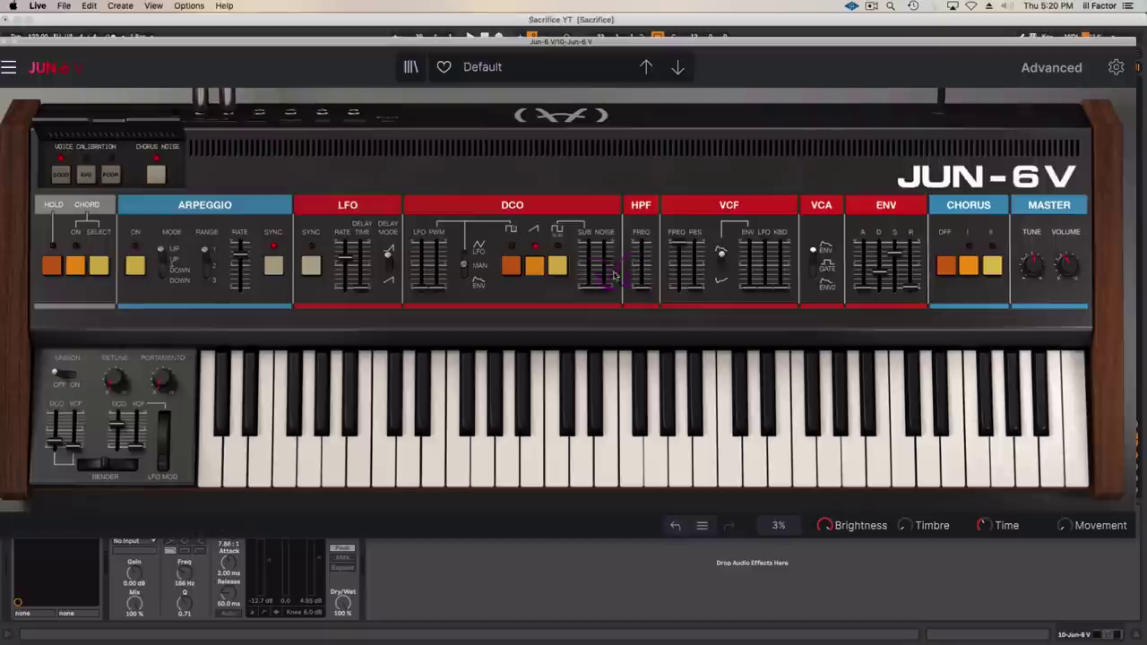
Enable the DCO's sub oscillator and set its sub volume to about 0.468 while playing the part.
drag(592, 274, 586, 220)
click(561, 269)
key(space)
drag(592, 271, 592, 267)
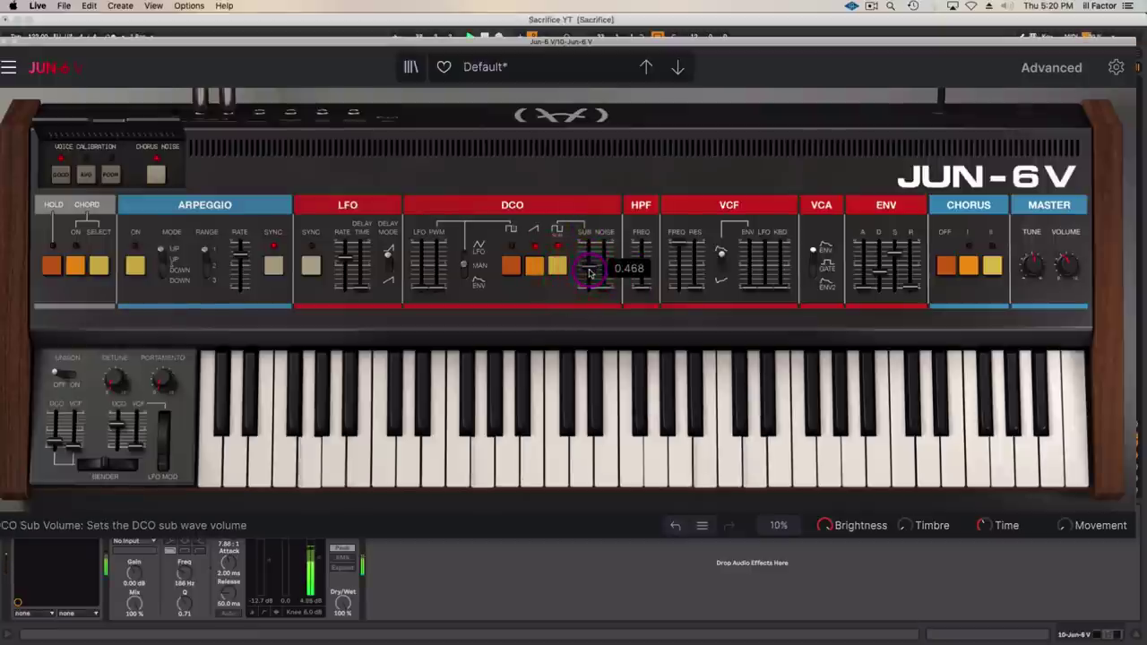
Raise the DCO noise level and the high-pass filter's cutoff frequency.
drag(599, 294, 643, 285)
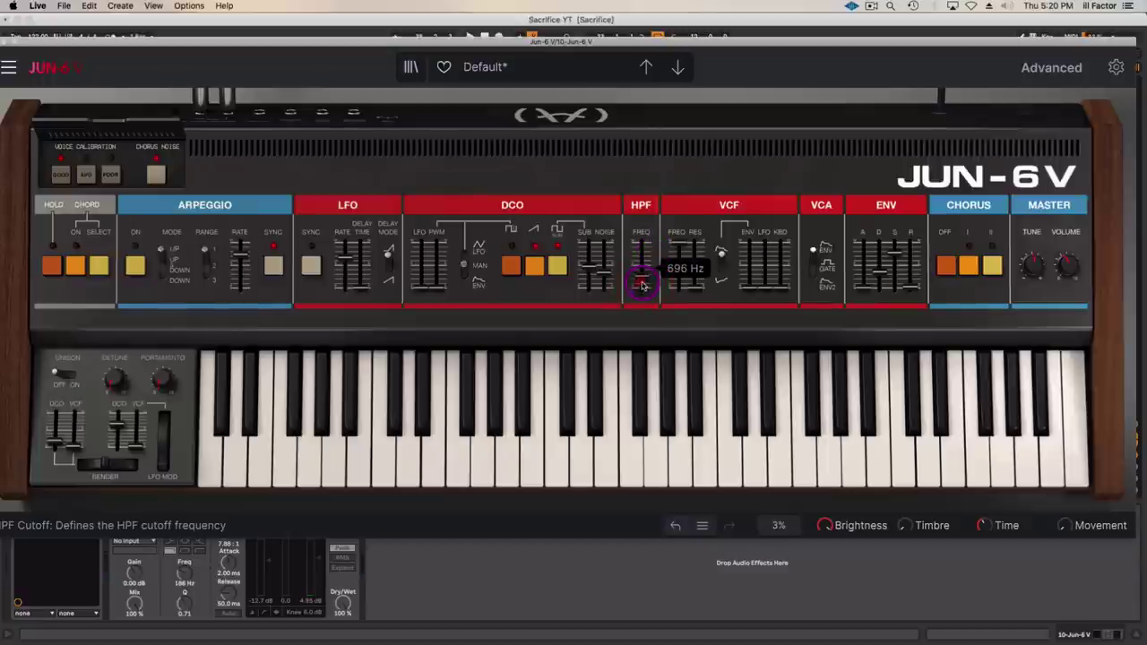
key(space)
drag(642, 290, 643, 289)
Shape the VCF with a lower cutoff, more resonance and an envelope modulation of about 0.46.
drag(676, 240, 672, 319)
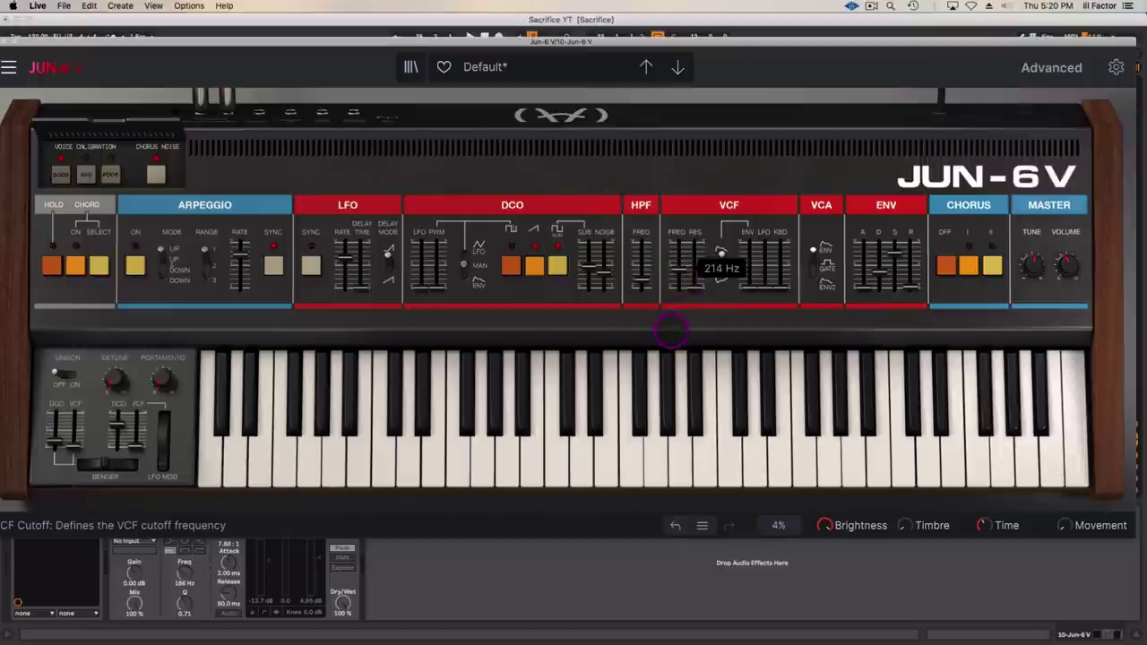
mouse_move(690, 274)
mouse_down()
mouse_move(691, 289)
mouse_move(696, 243)
mouse_move(684, 277)
mouse_move(680, 267)
mouse_up()
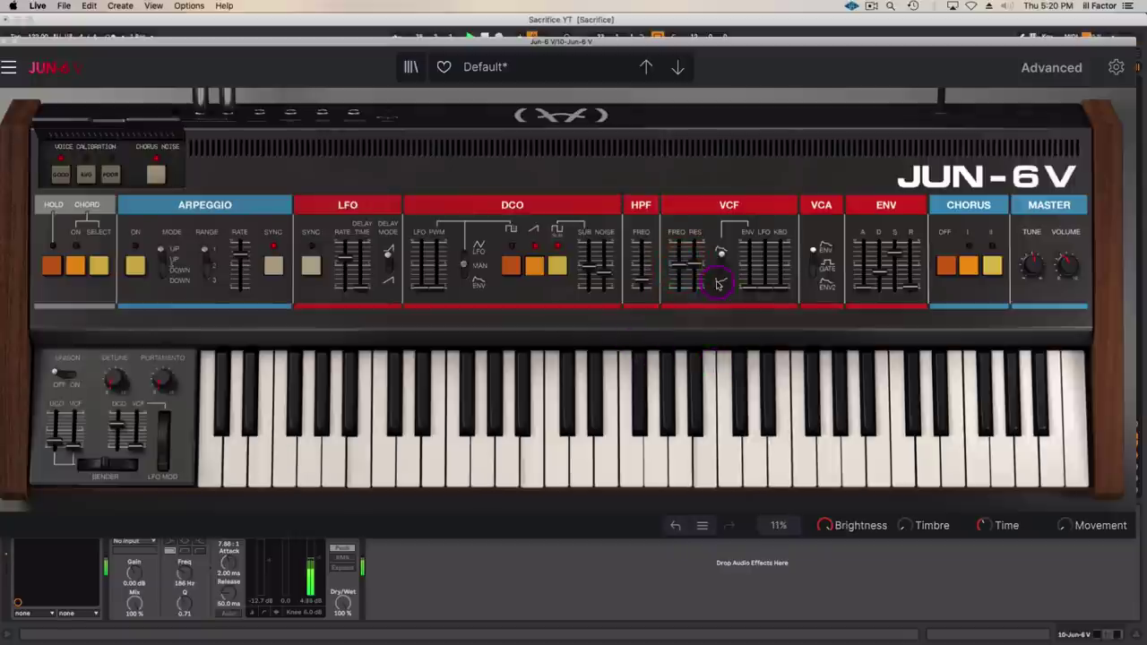
click(743, 292)
drag(745, 287, 744, 235)
click(748, 266)
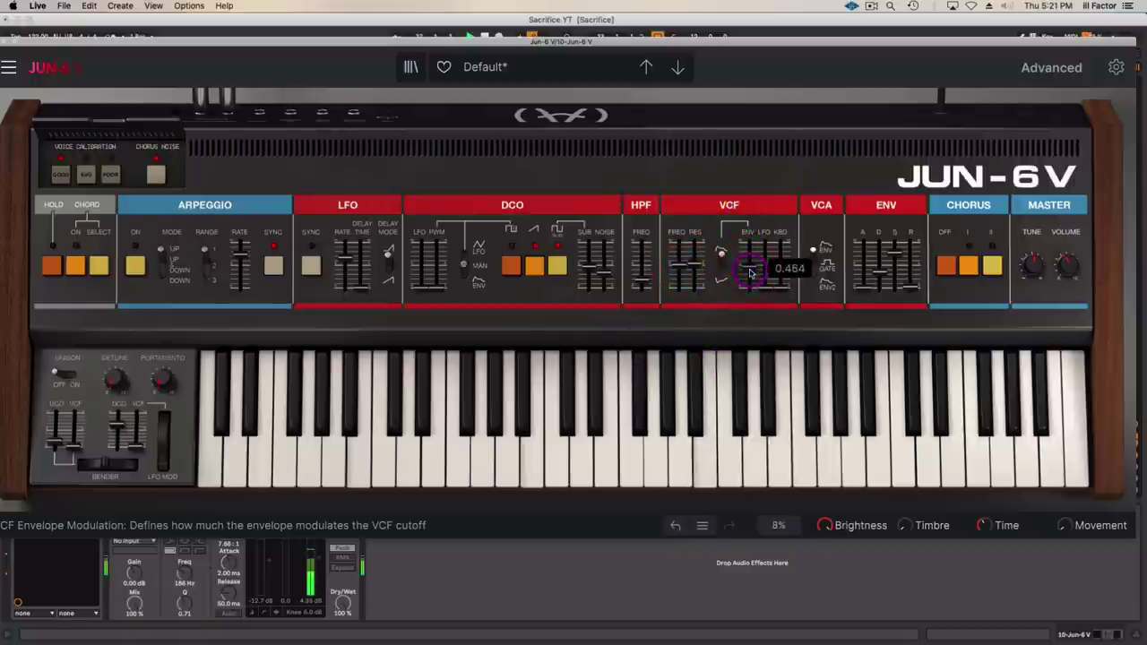
drag(751, 272, 750, 266)
key(space)
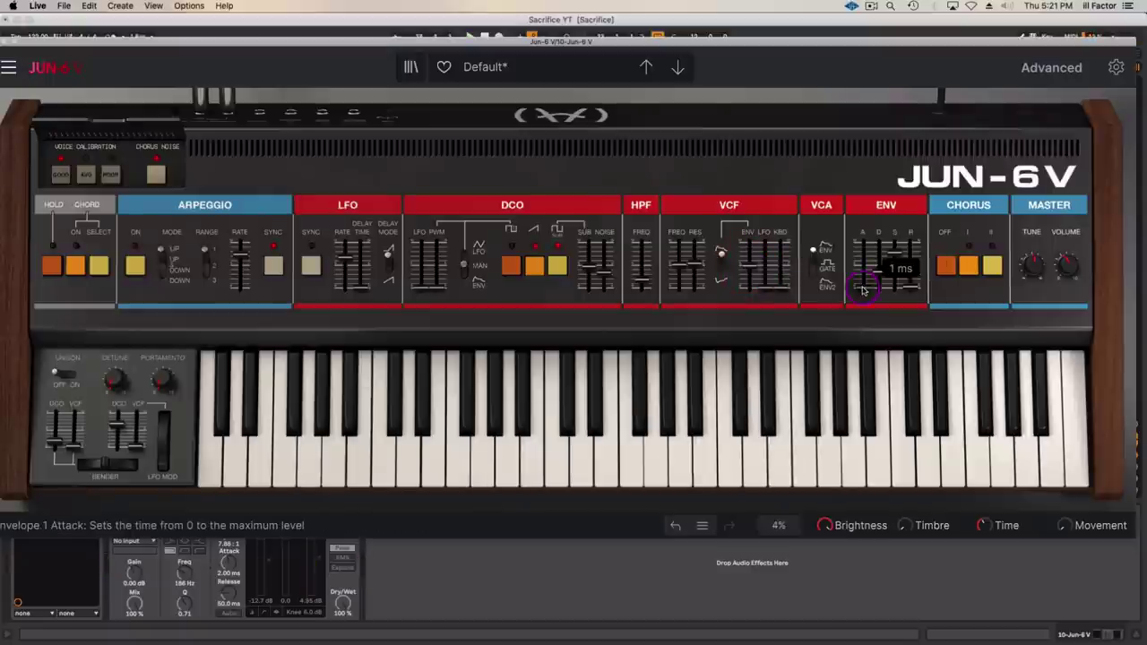
Lengthen the envelope's attack, decay and release, and enable chorus mode I.
drag(862, 279, 910, 274)
key(space)
click(867, 287)
click(979, 273)
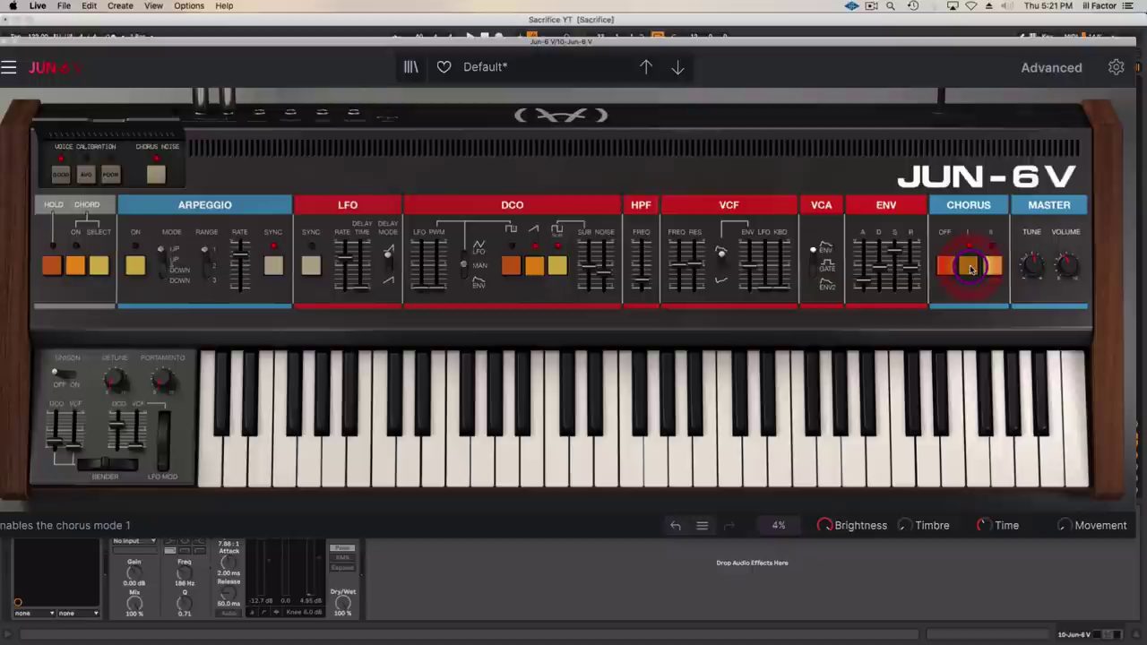
Set the VCF cutoff to about 512 Hz and fine-tune the envelope's release.
click(686, 271)
drag(686, 271, 679, 271)
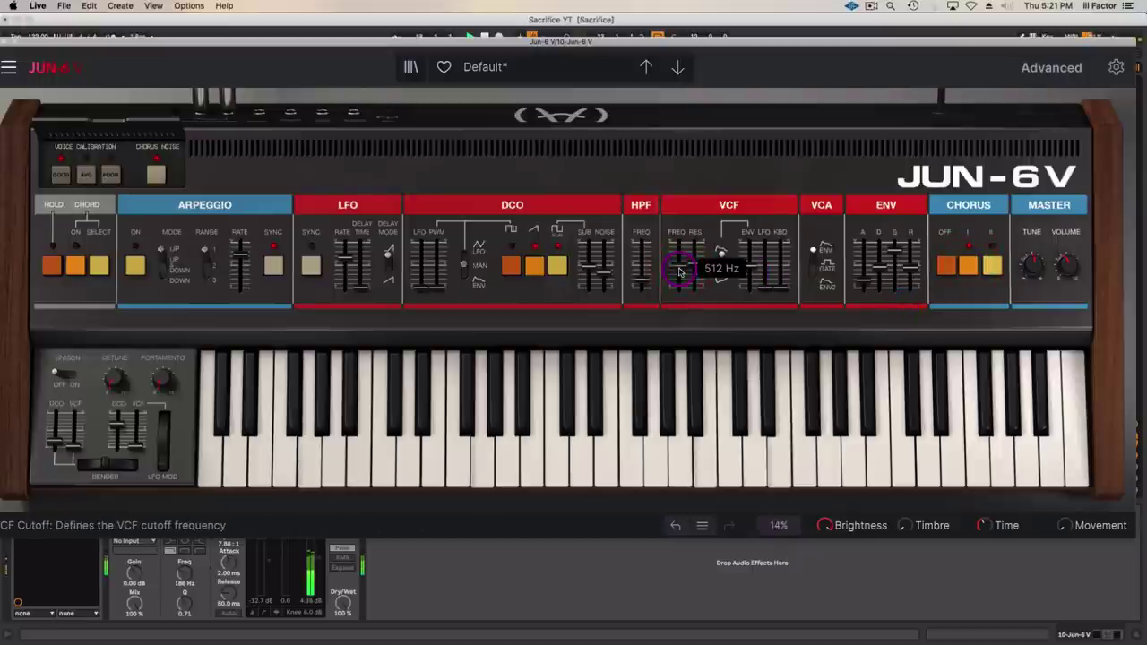
click(907, 268)
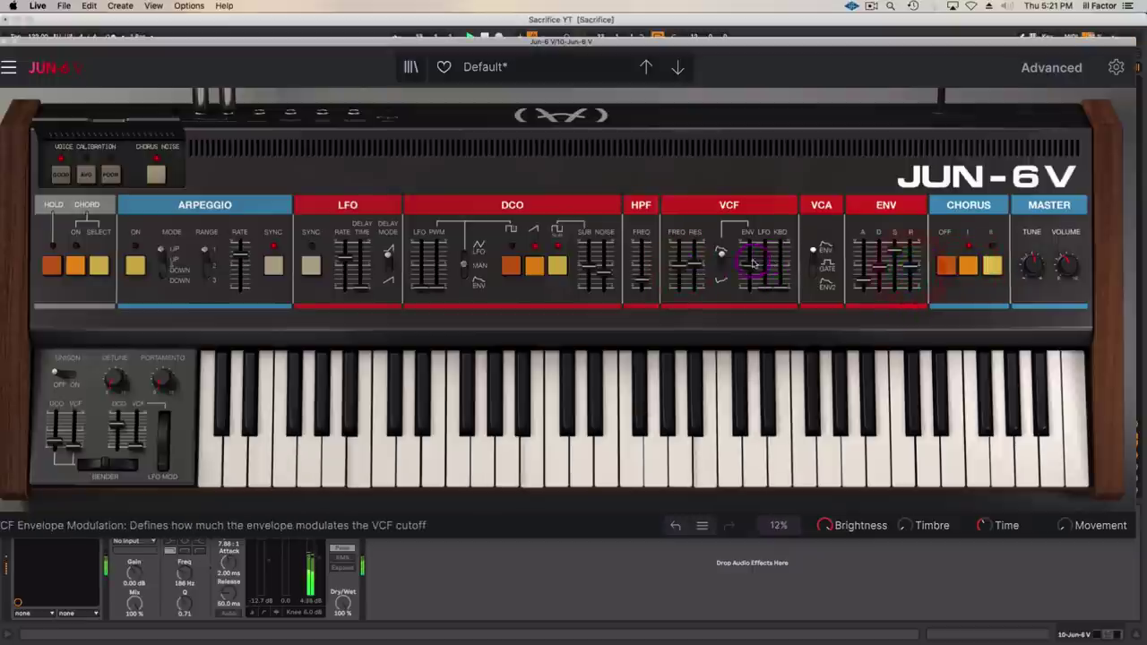
Audition fast and slow envelope attacks and settle on an attack of about 83 ms.
drag(865, 260, 863, 283)
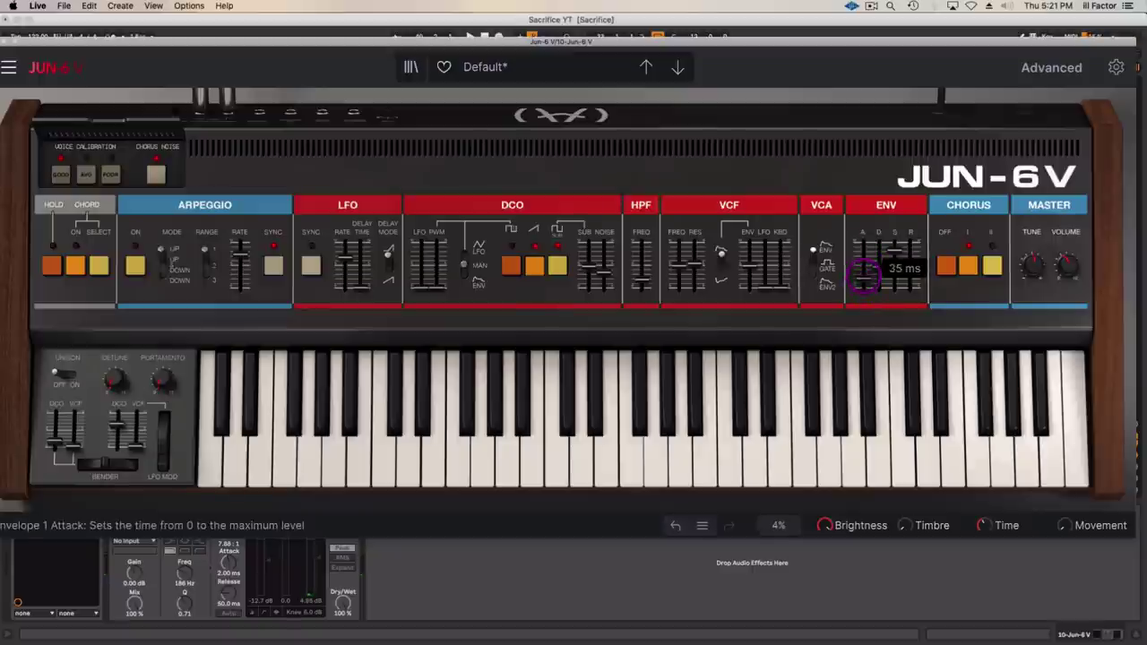
mouse_move(865, 257)
mouse_down()
mouse_move(863, 214)
mouse_move(865, 265)
mouse_up()
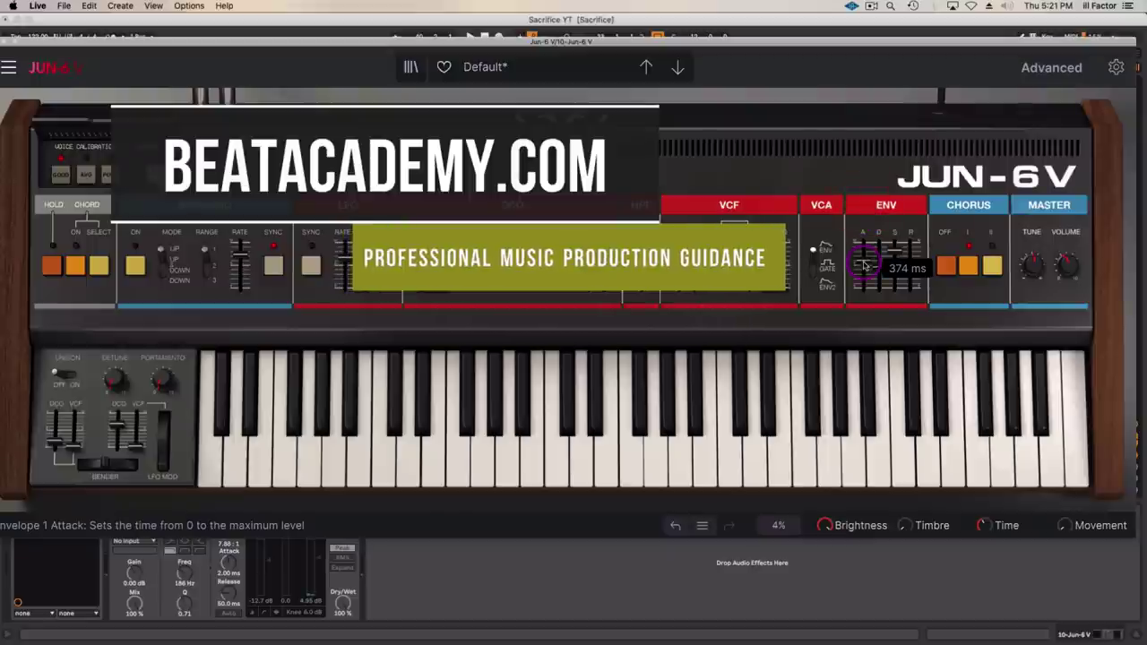
key(space)
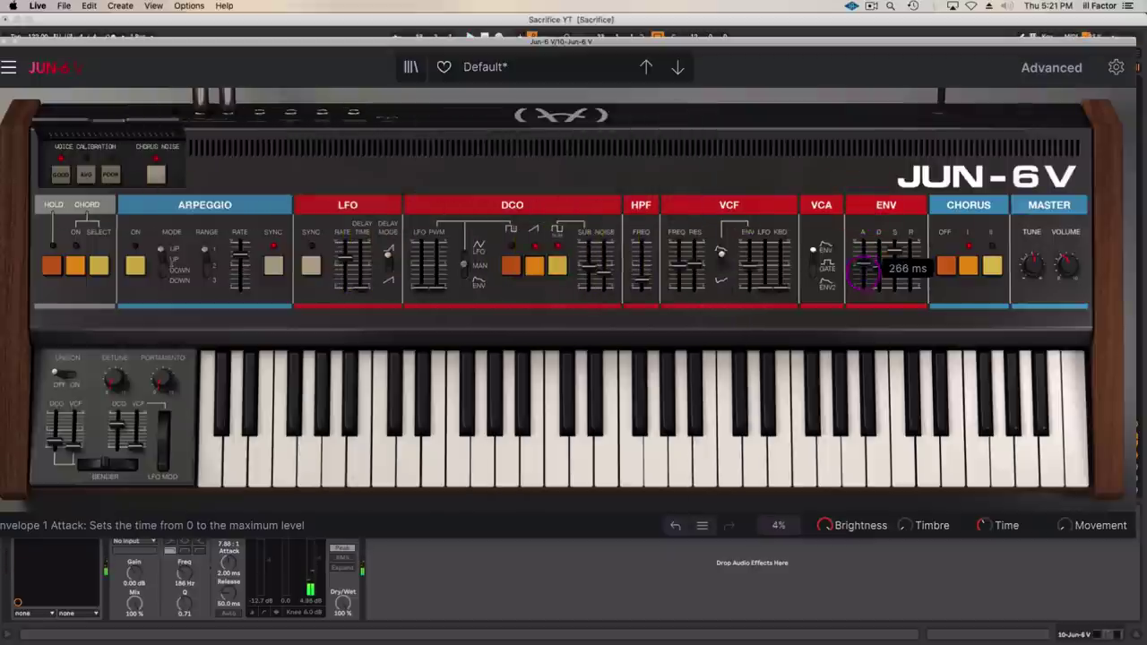
drag(863, 289, 865, 281)
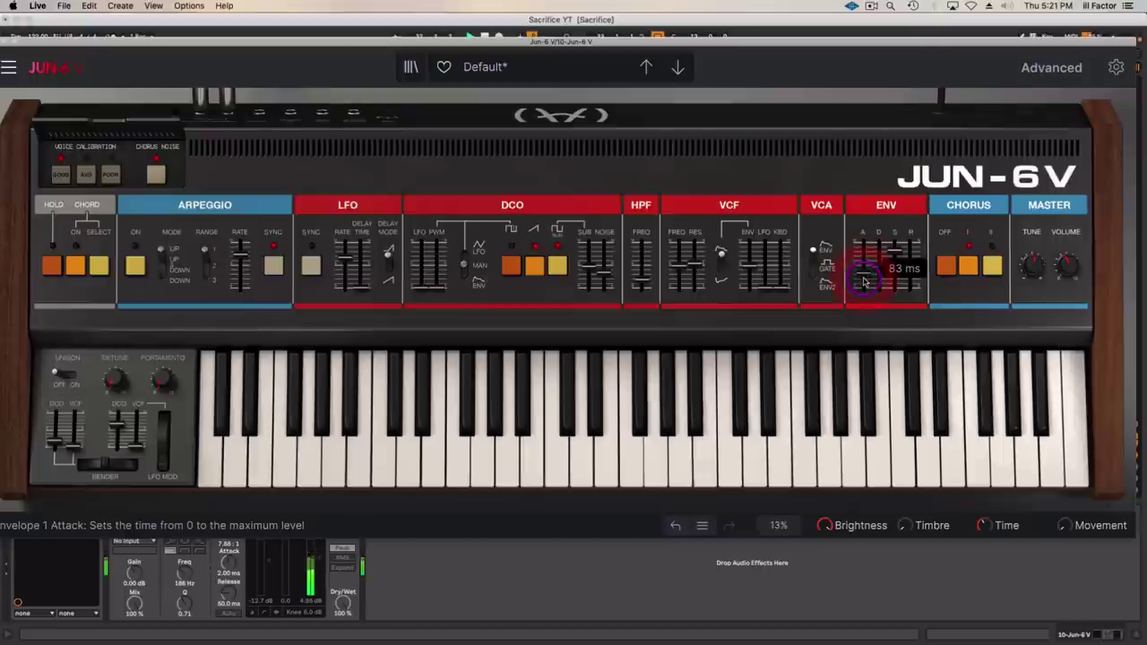
click(864, 281)
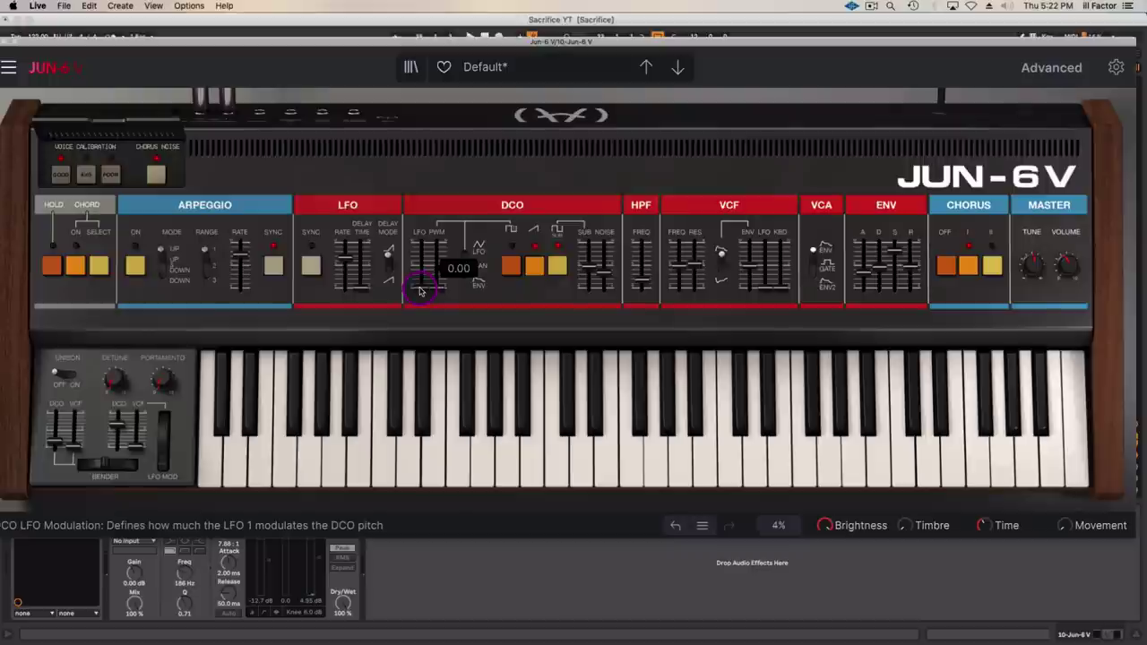
Add slight LFO pitch modulation to the DCO and lower the LFO rate.
key(space)
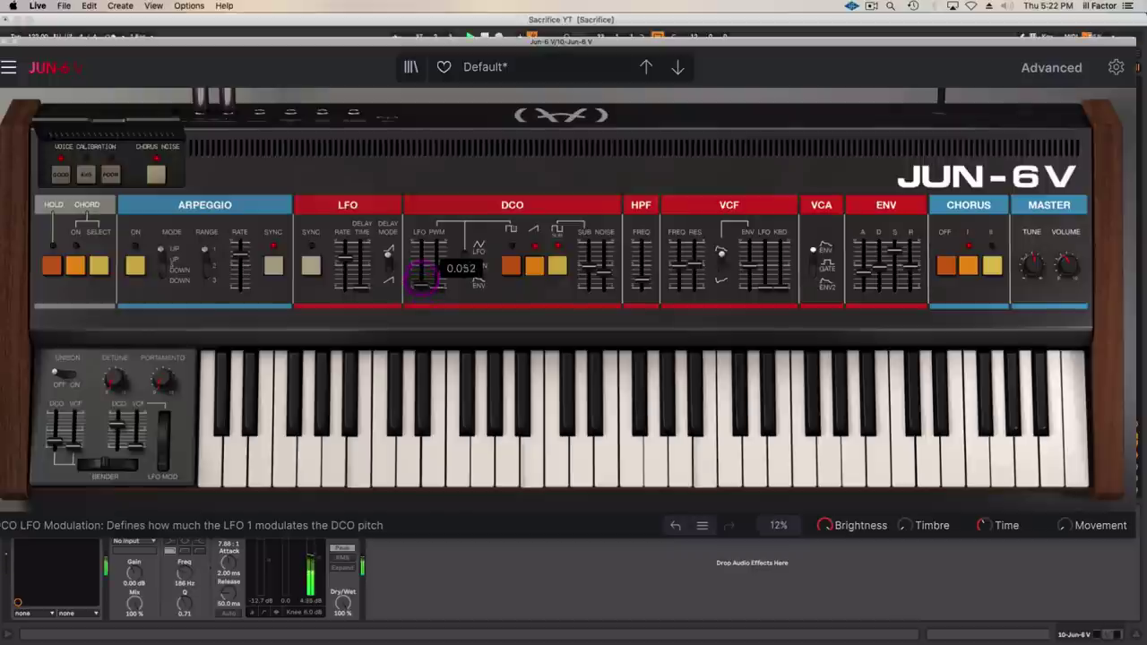
drag(424, 257, 423, 286)
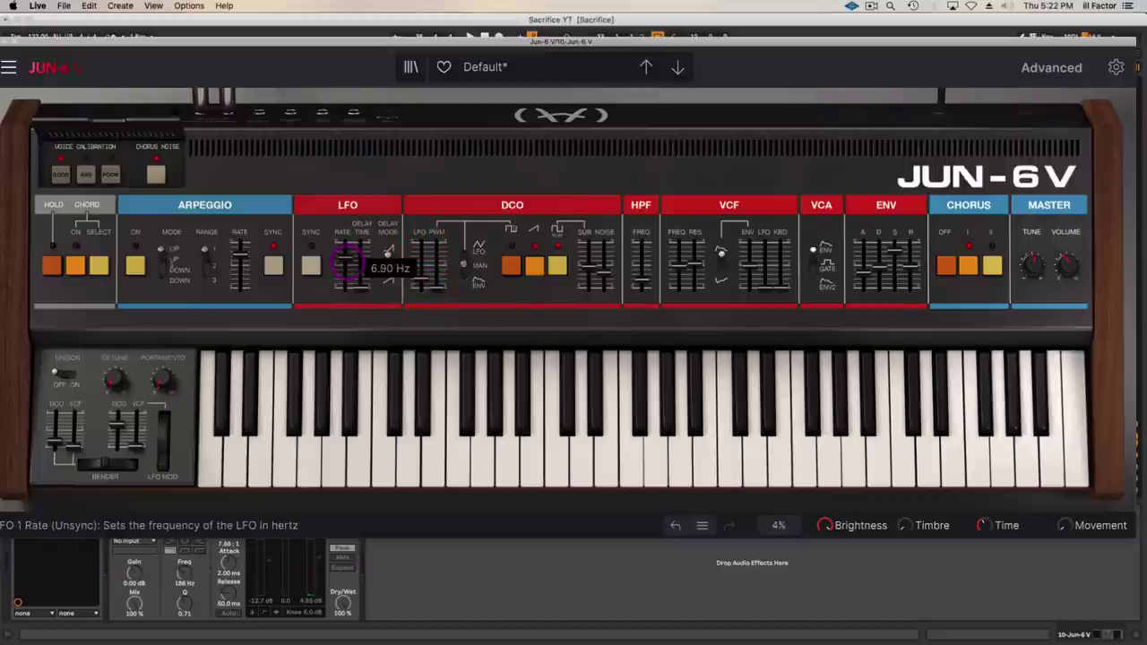
drag(350, 281, 345, 274)
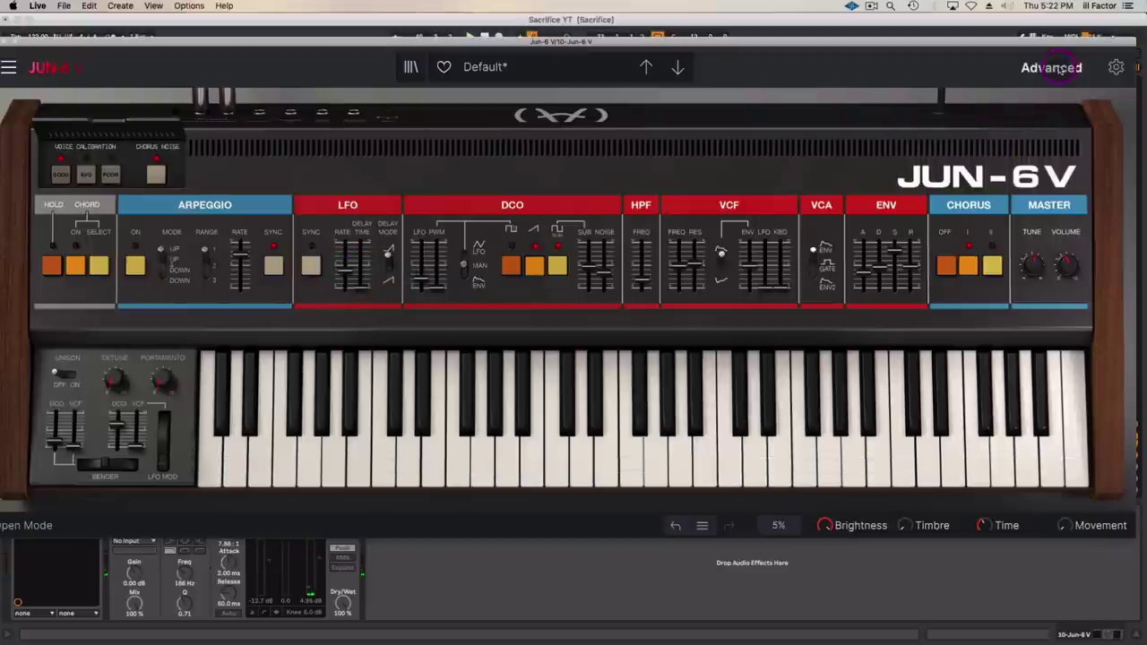
Show the synth's advanced section, mix in some reverb and a little delay, and trim the VCF cutoff.
click(1056, 69)
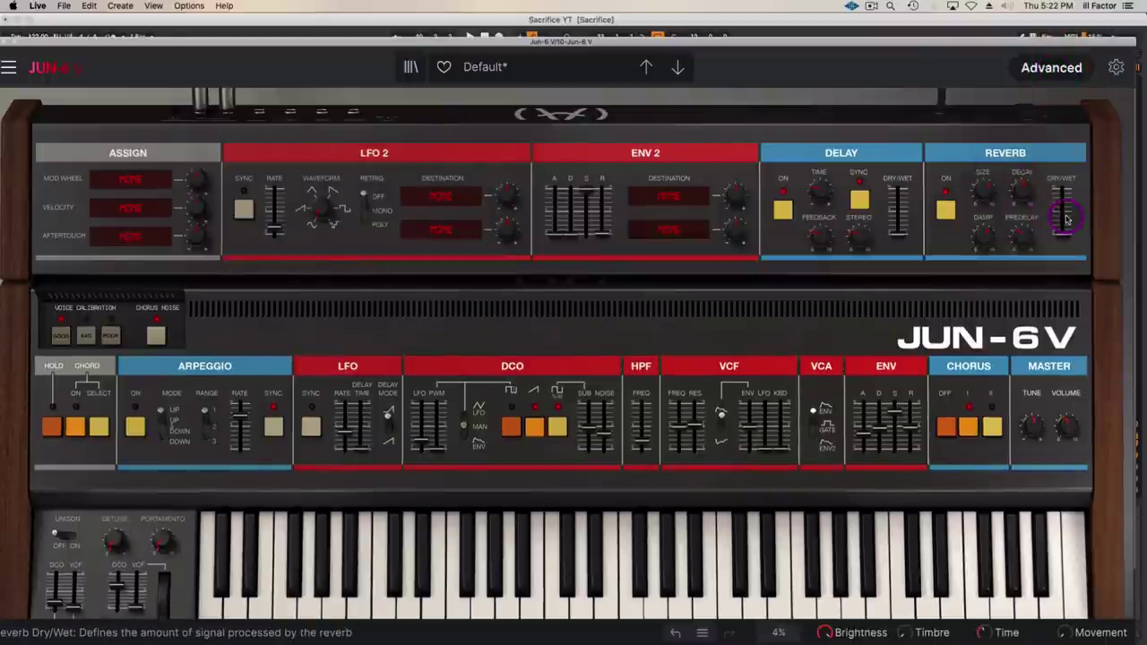
mouse_move(1062, 228)
mouse_down()
mouse_move(1064, 203)
mouse_move(1062, 215)
mouse_up()
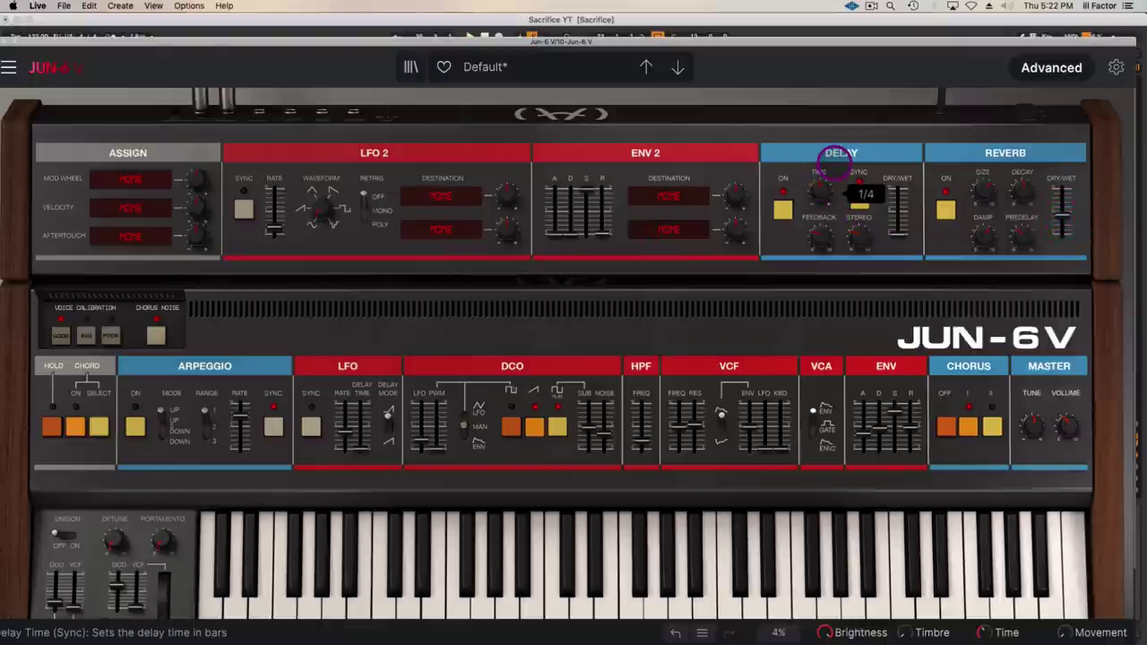
click(822, 187)
drag(898, 243, 899, 235)
drag(679, 428, 678, 434)
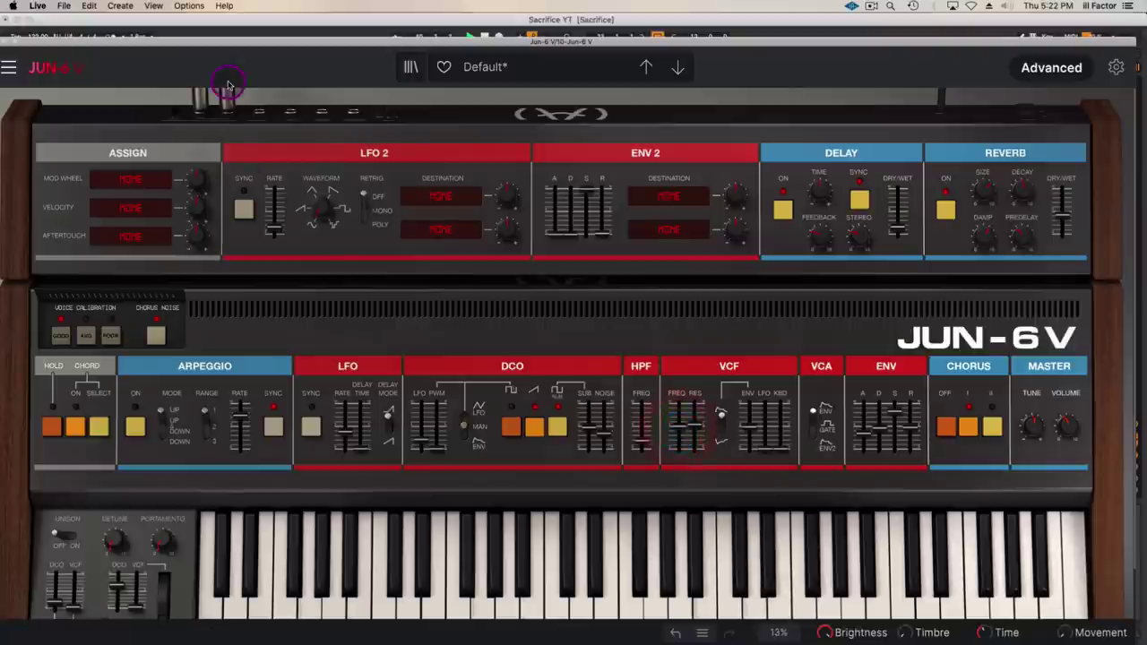
Close the synth window, unsolo track 10 and lower its volume to about -22.6 dB against the full mix.
drag(53, 42, 126, 41)
click(74, 40)
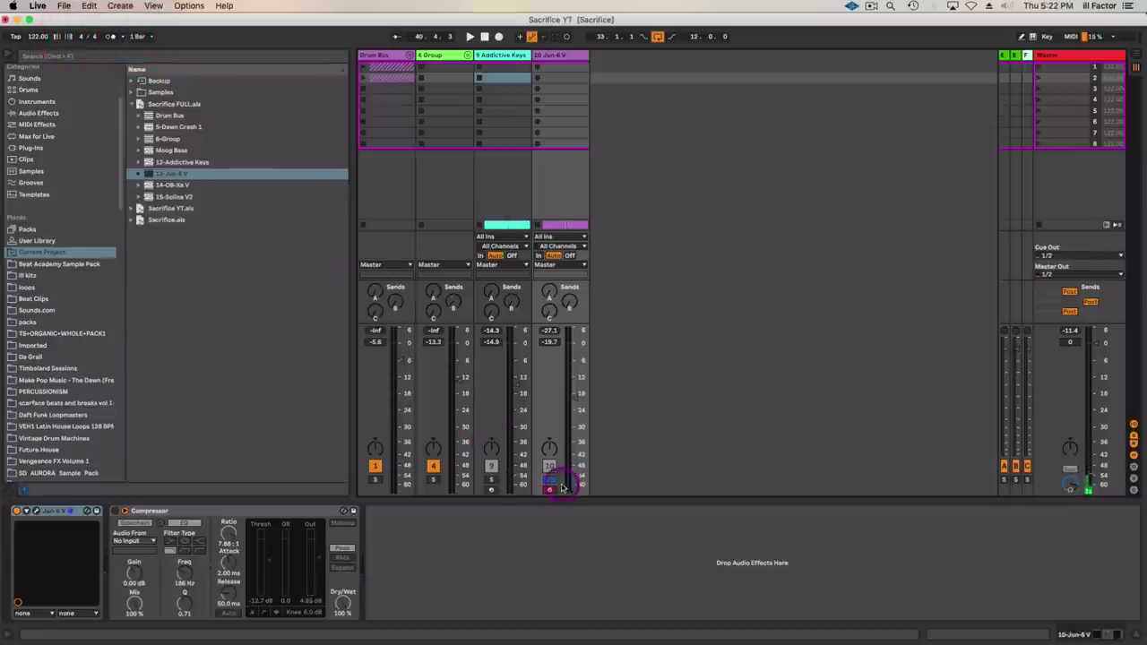
key(space)
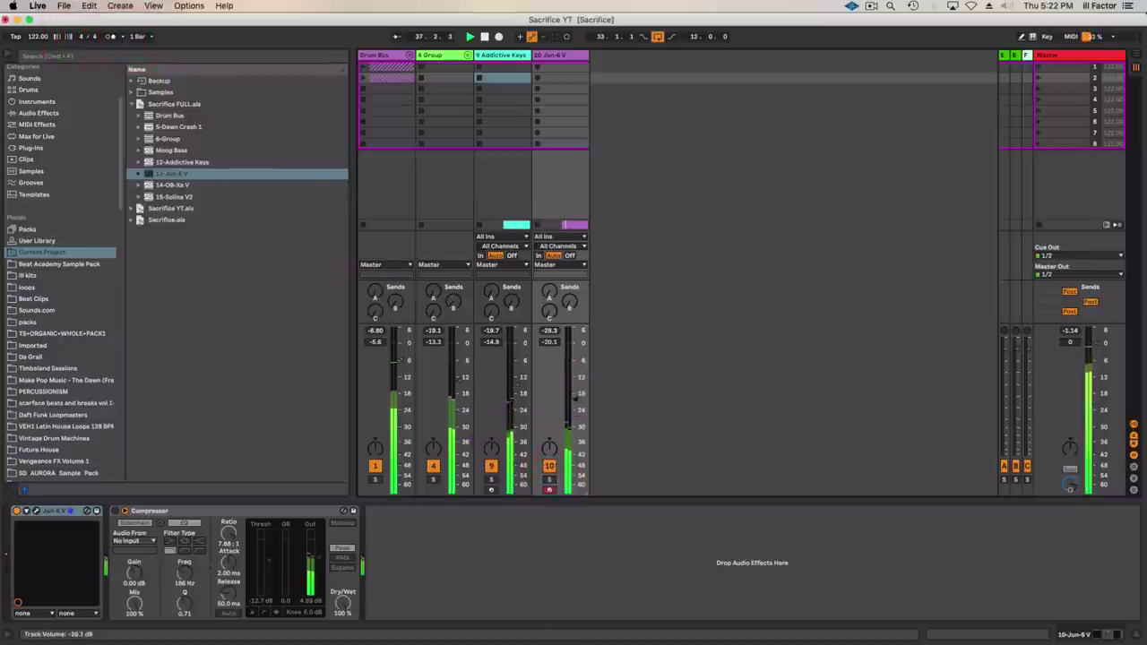
drag(575, 400, 575, 406)
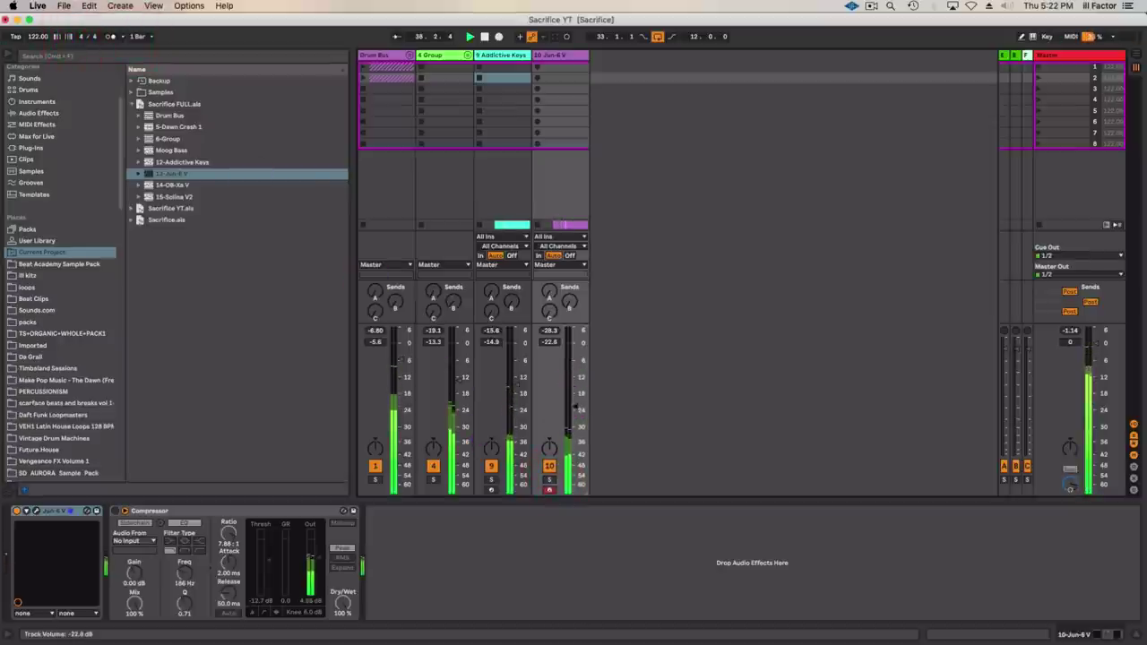
Reopen the Jun-6 V to fine-tune its VCF cutoff and resonance, then close it and readjust track 10's volume.
click(36, 513)
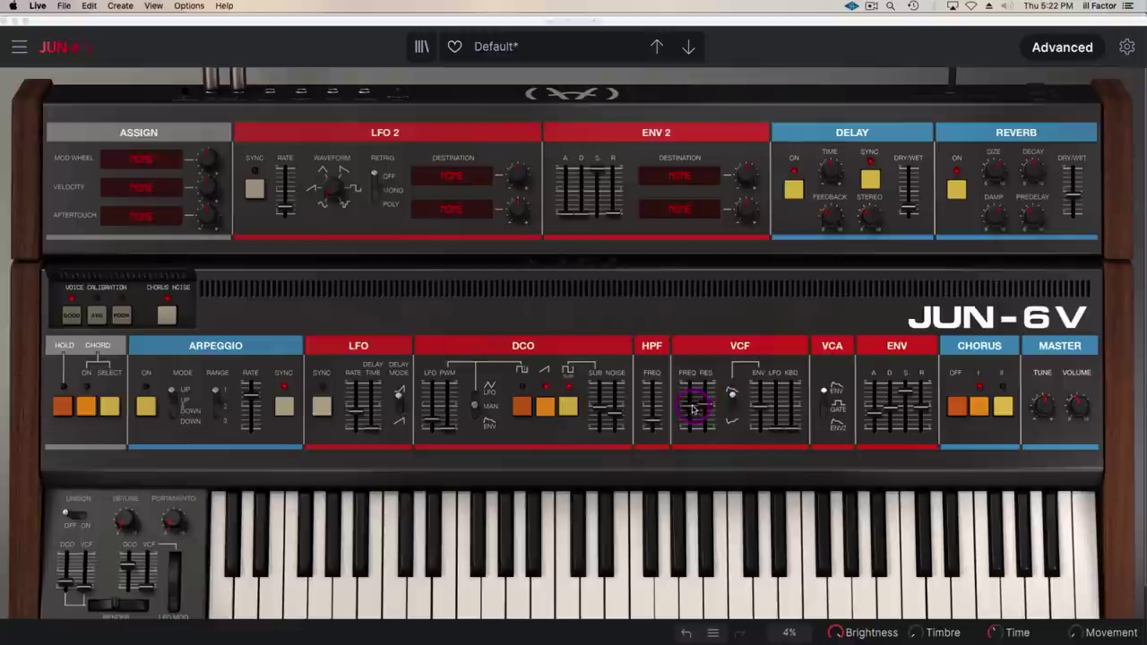
drag(692, 409, 690, 420)
click(690, 414)
drag(706, 405, 706, 408)
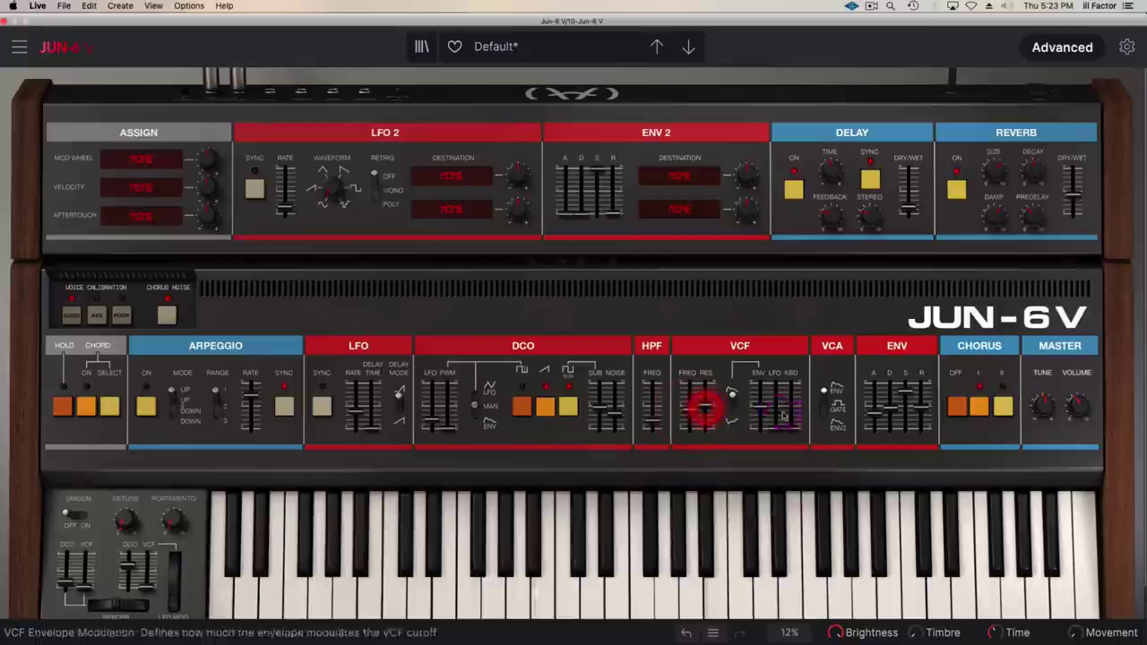
click(5, 20)
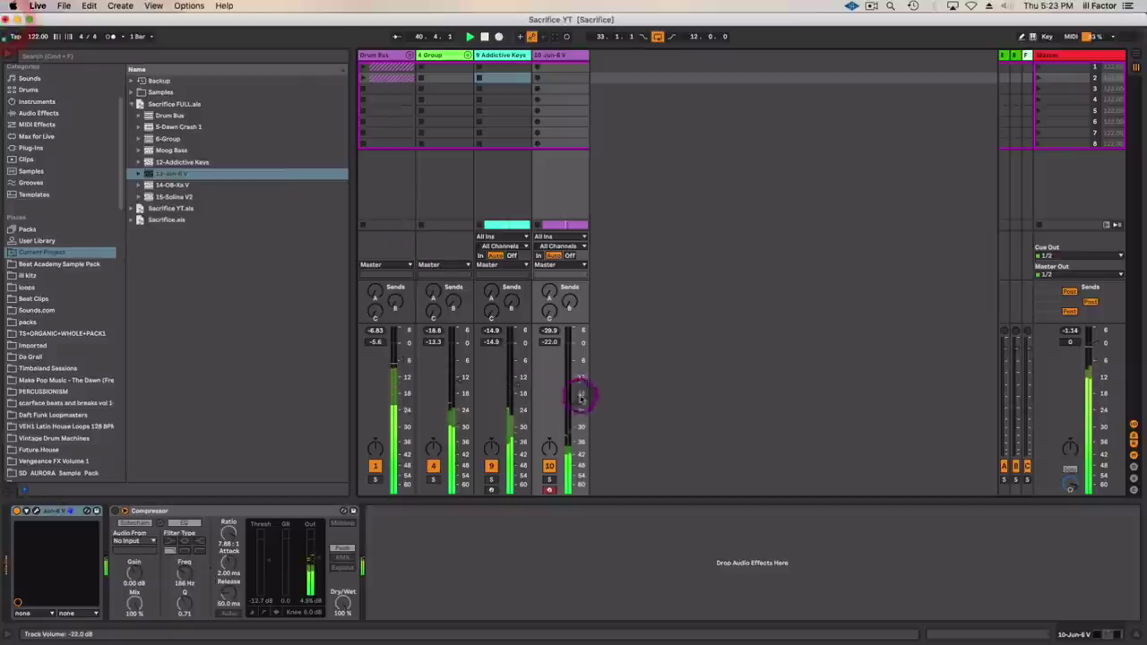
mouse_move(577, 397)
mouse_down()
mouse_move(578, 385)
mouse_move(577, 395)
mouse_up()
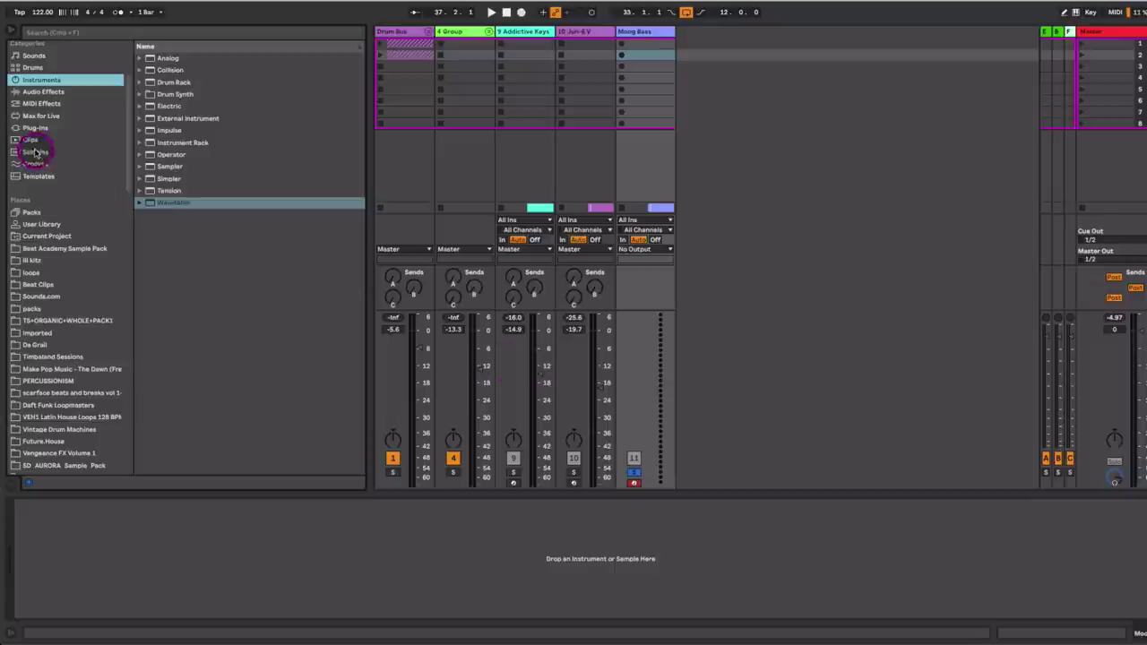
Load a Wavetable instrument on the Moog Bass track and set oscillator 1's wavetable position to 68%.
drag(169, 202, 651, 80)
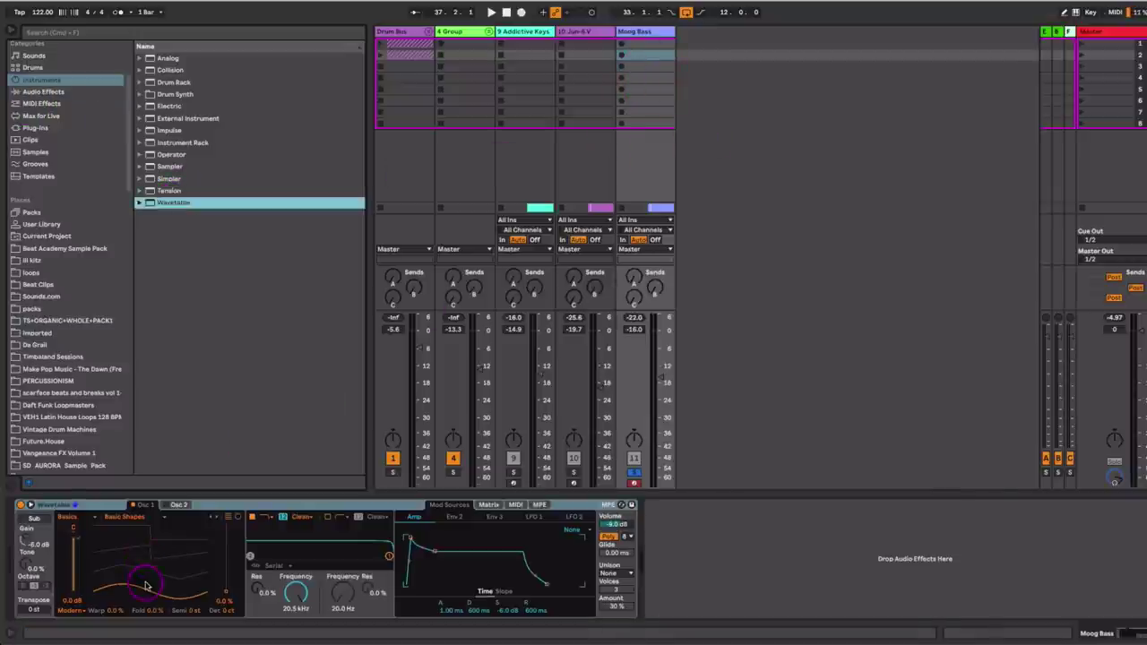
drag(146, 583, 146, 548)
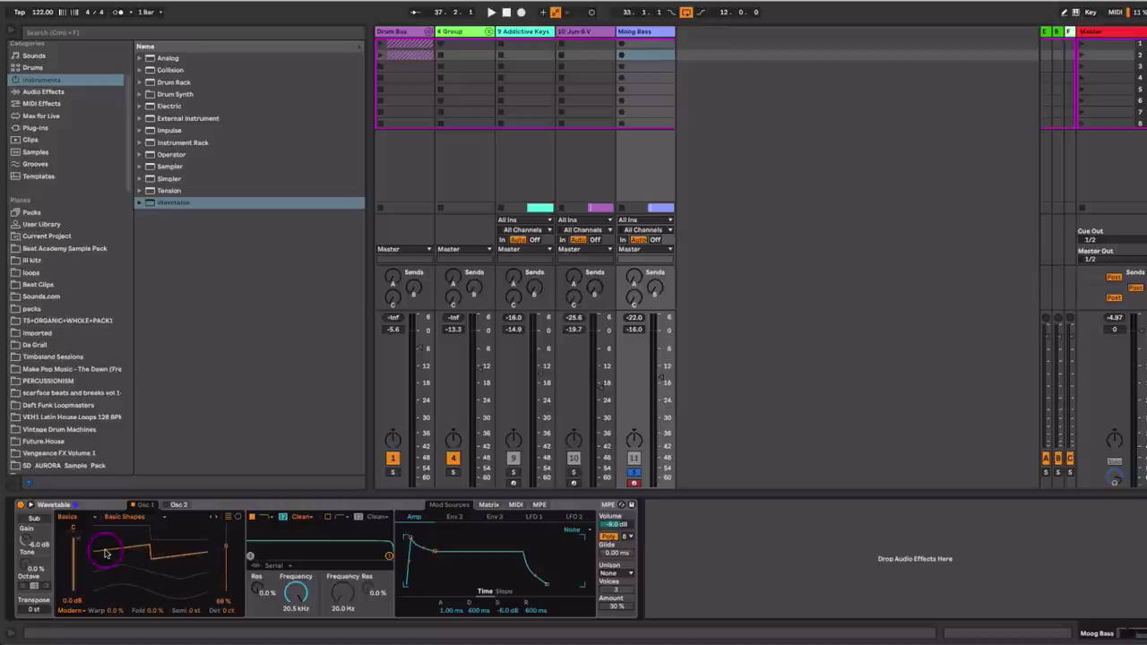
Examine the notes of the Moog Bass clip in the arrangement and play the bass part.
key(Tab)
click(571, 170)
double_click(573, 169)
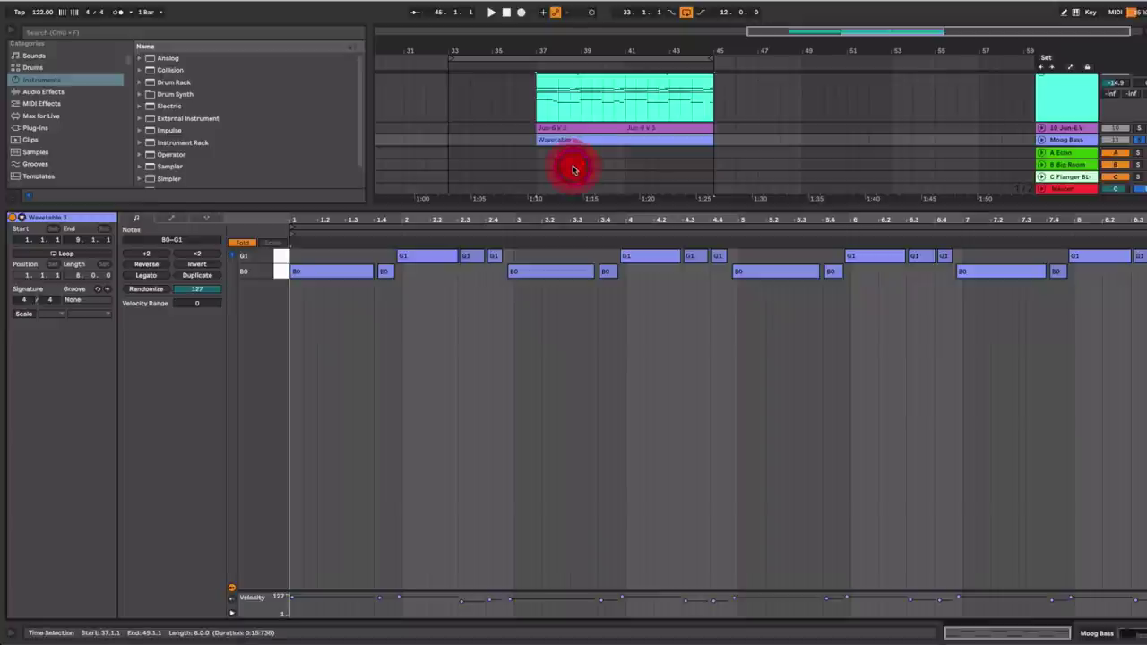
key(space)
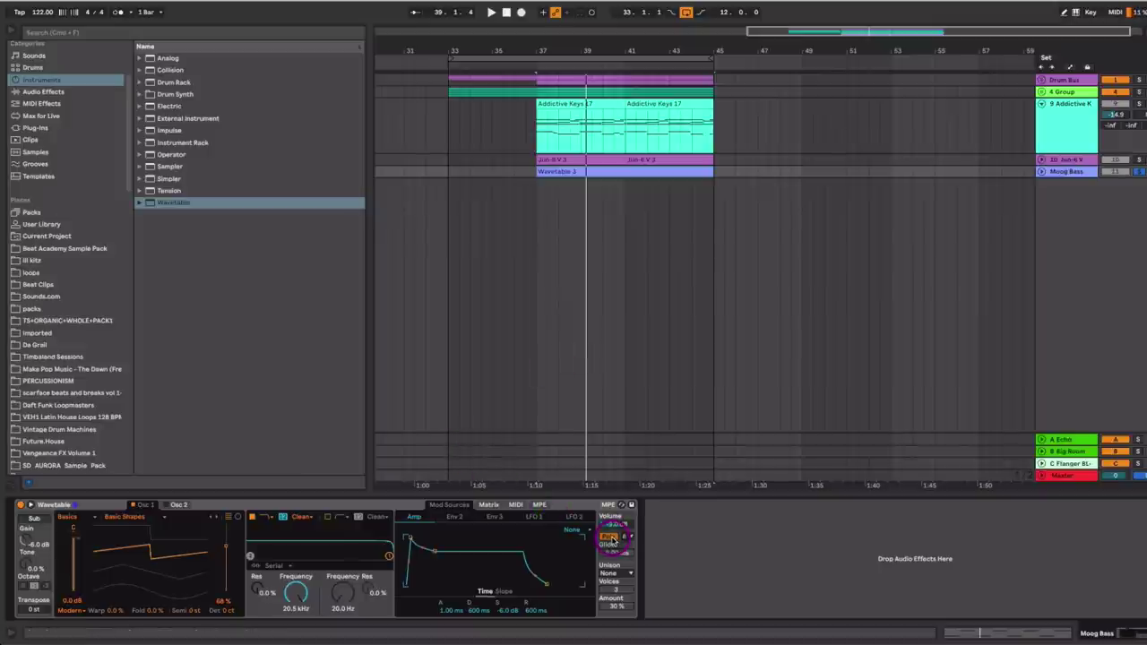
Lower filter 1's frequency to 202 Hz and assign Env 2 to modulate it by 50 in the modulation matrix.
click(455, 520)
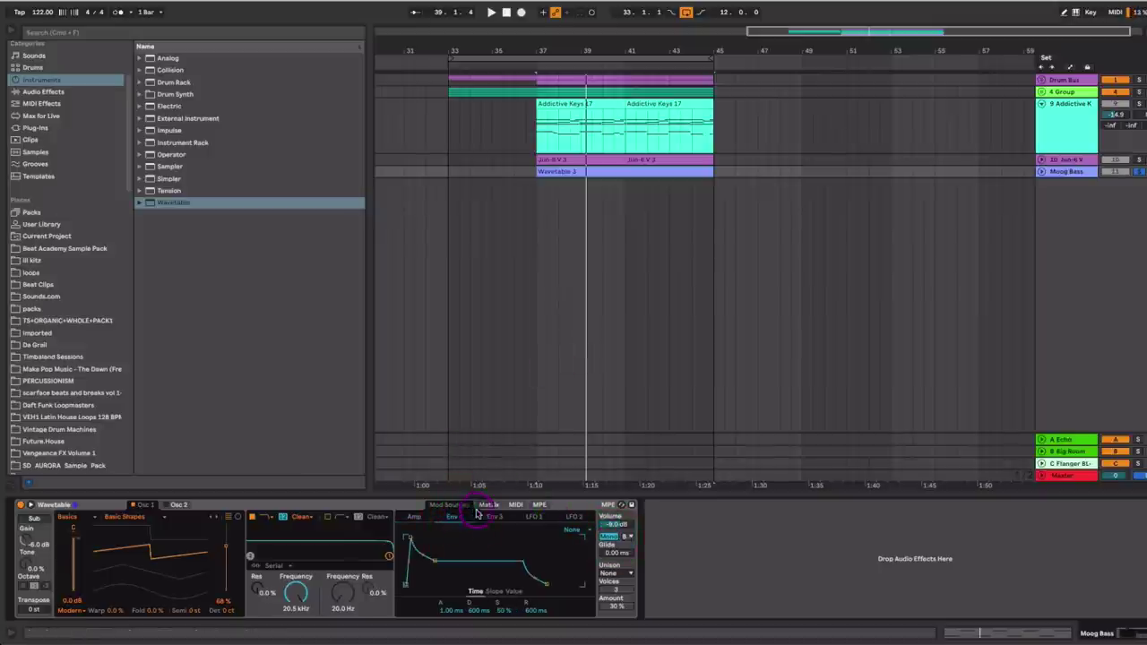
click(293, 590)
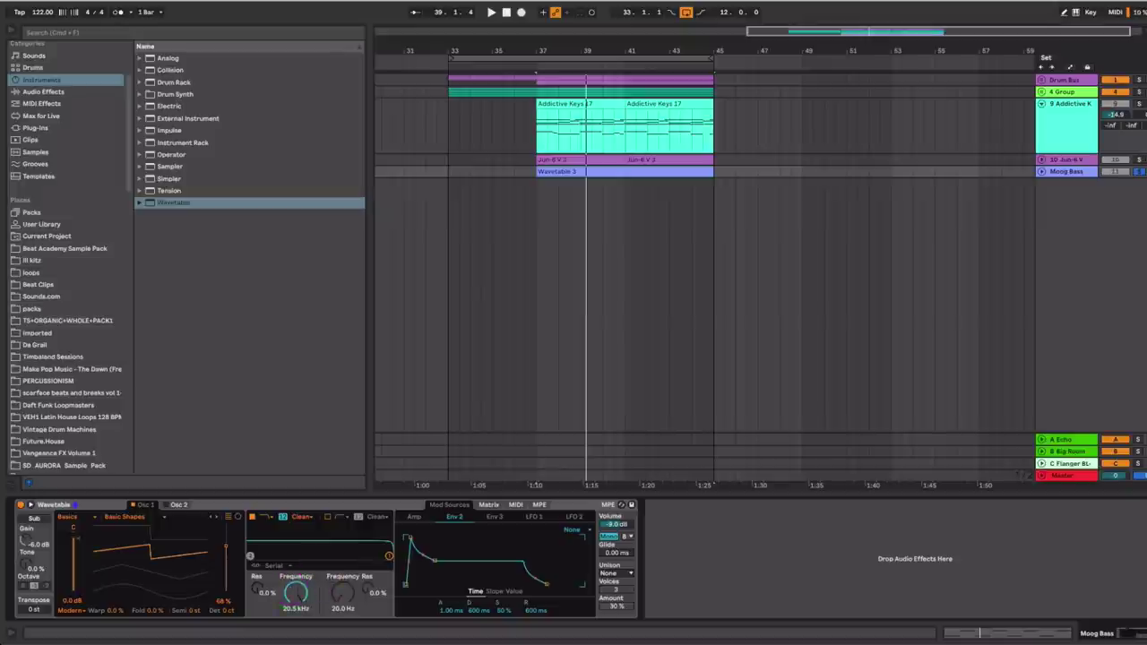
drag(293, 591, 293, 618)
click(473, 519)
click(488, 506)
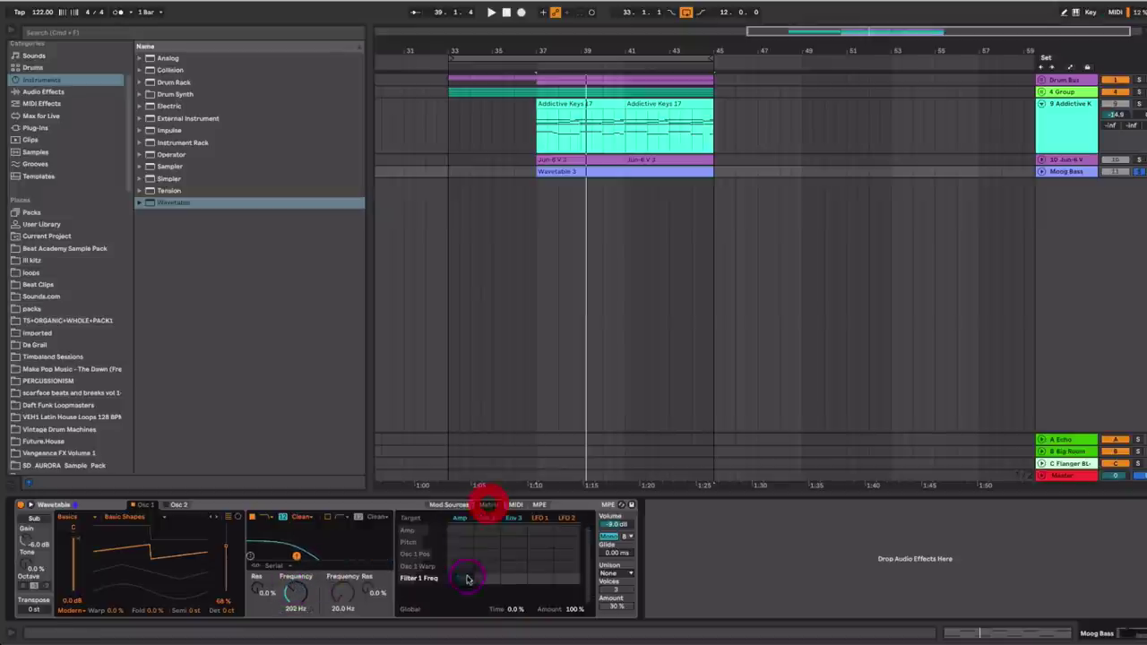
click(484, 577)
drag(712, 542, 712, 497)
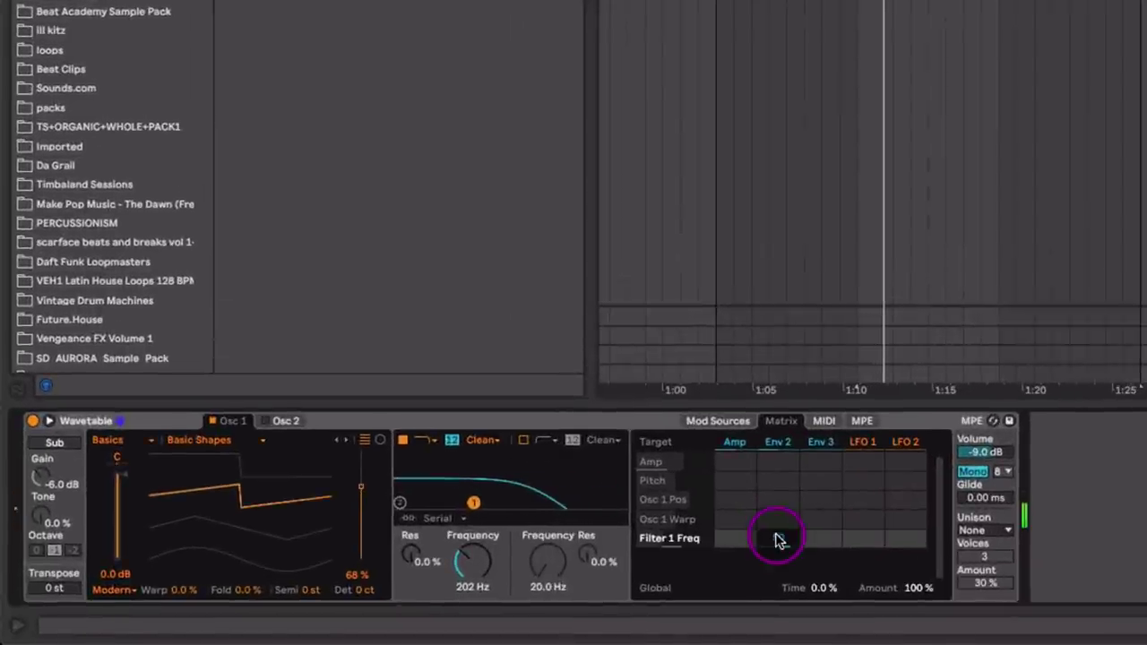
Lower filter 1's frequency to 56.9 Hz and raise its resonance to 79%.
drag(491, 559, 491, 588)
click(410, 555)
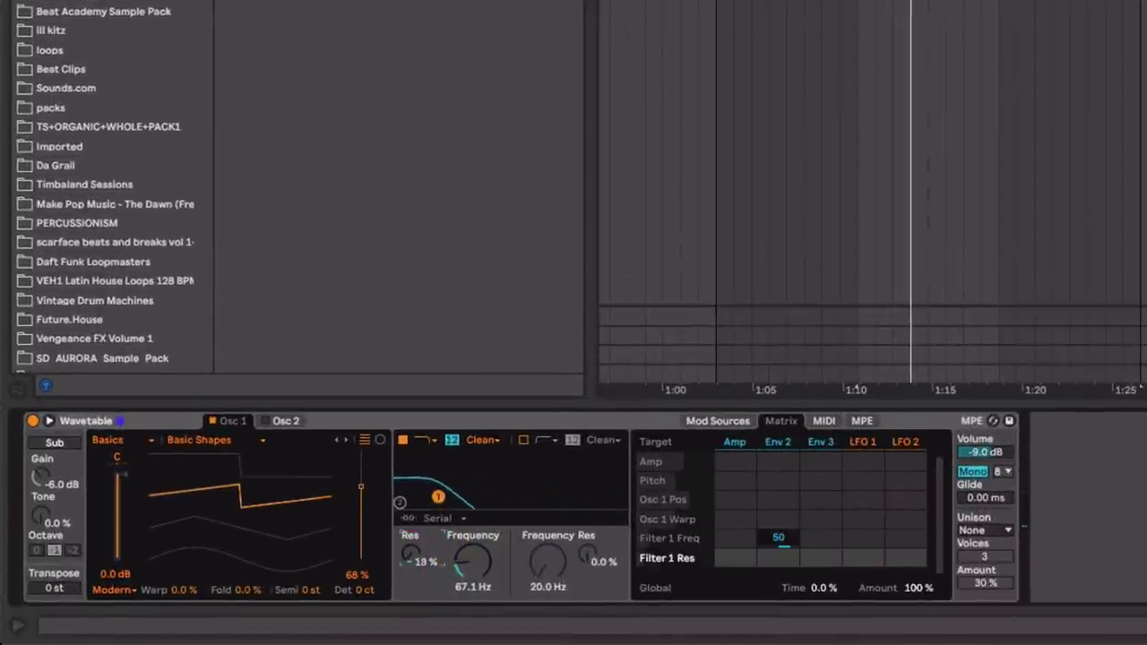
mouse_move(409, 561)
mouse_down()
mouse_move(409, 540)
mouse_move(409, 552)
mouse_up()
mouse_move(473, 566)
mouse_down()
mouse_move(474, 587)
mouse_move(473, 566)
mouse_up()
click(649, 482)
Shape Env 2 with a 1.69 s decay, 3.9% sustain and 1.10 s release.
click(730, 421)
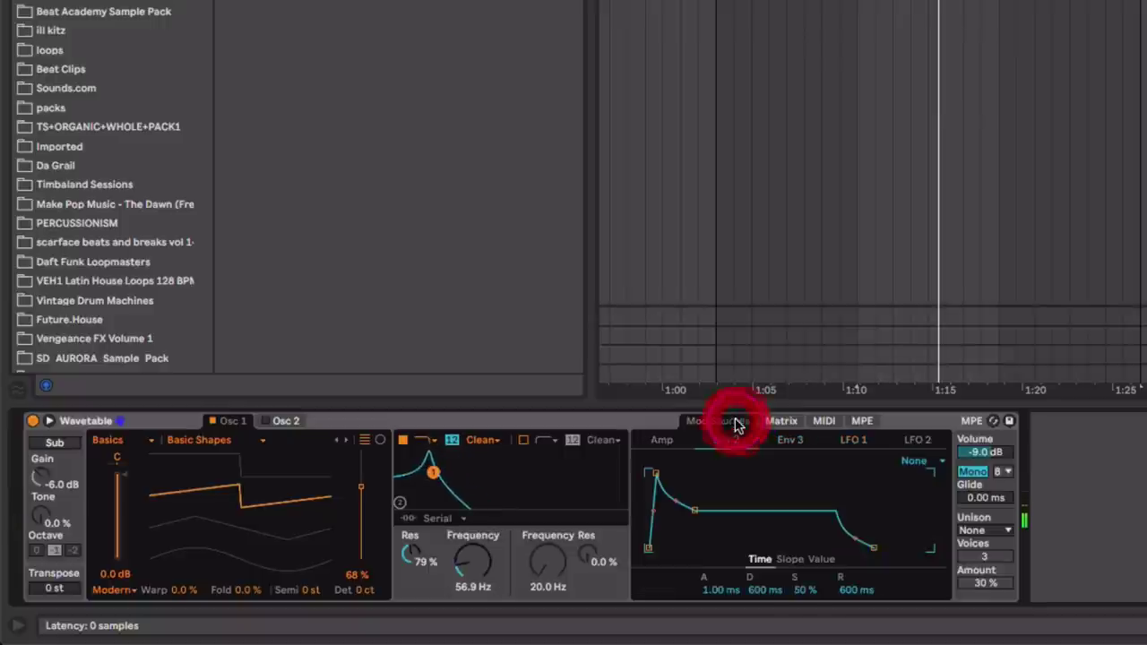
click(394, 570)
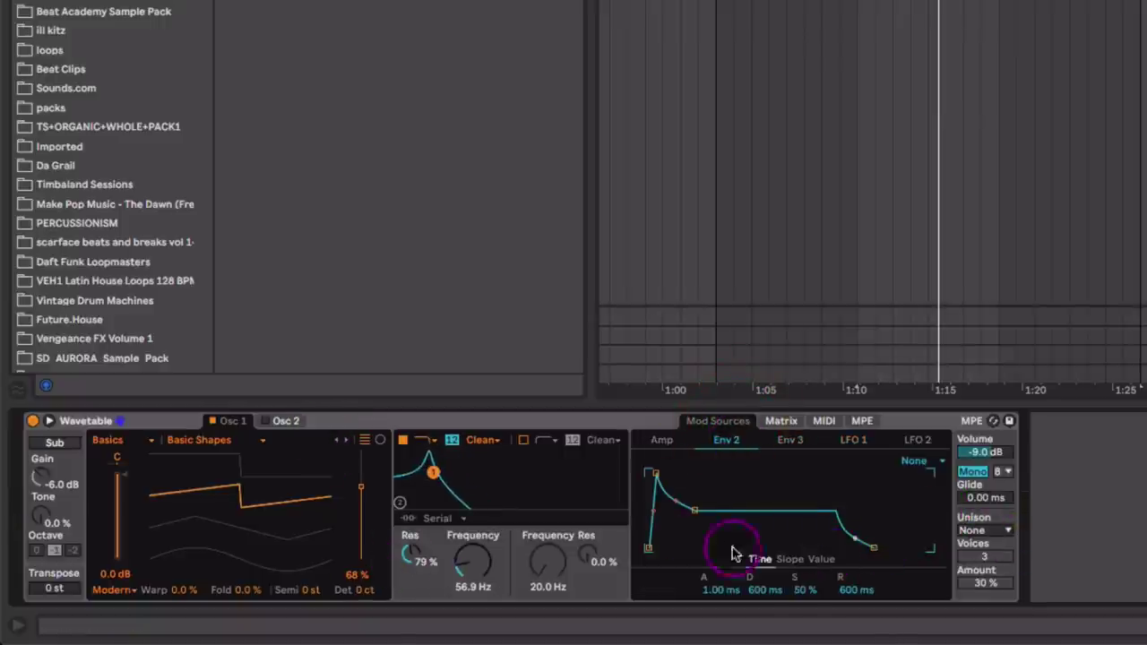
drag(809, 589, 804, 625)
key(space)
drag(865, 593, 866, 582)
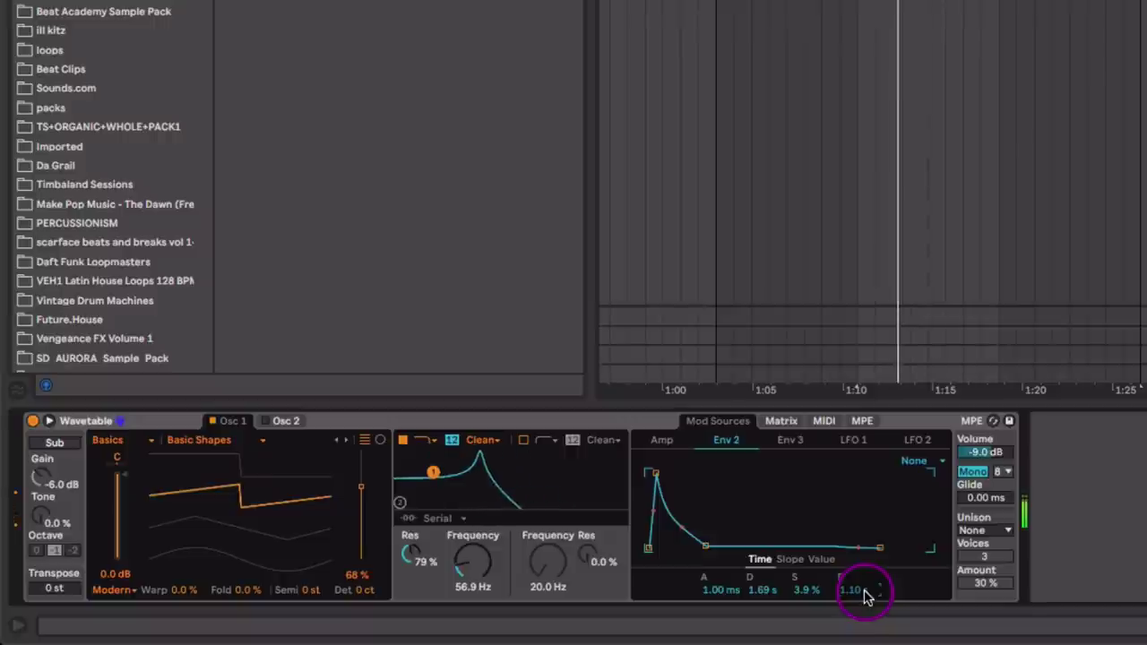
Transpose oscillator 1 by -12 semitones and enable oscillator 2 with a 68% wavetable position and a -5.1 dB level.
click(307, 591)
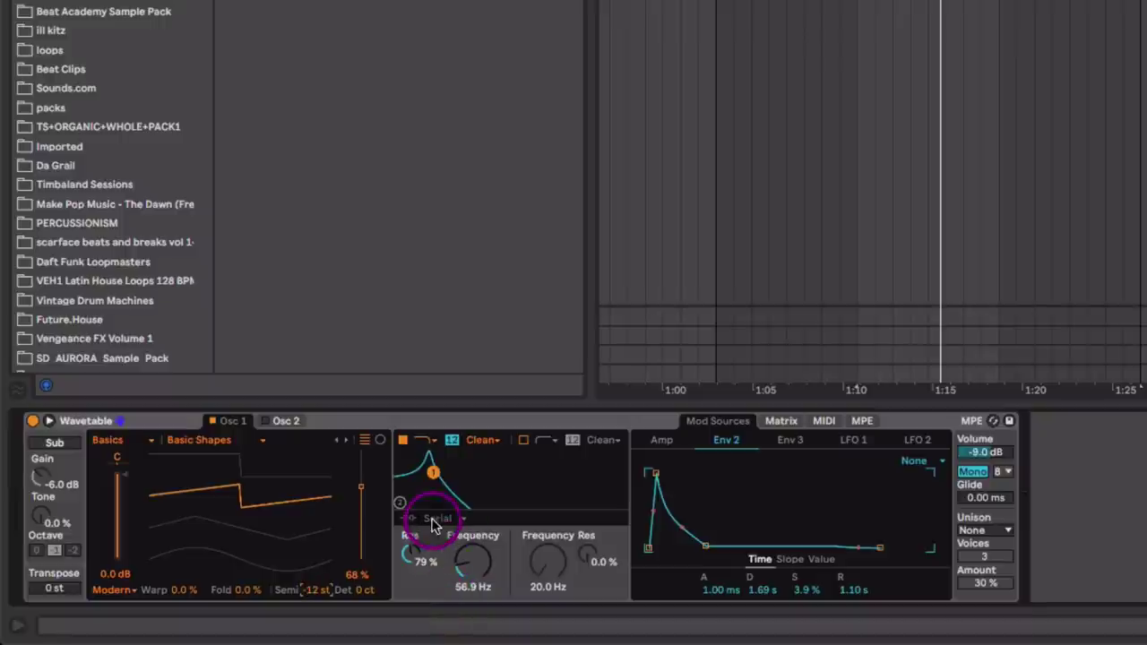
key(space)
click(288, 427)
click(288, 425)
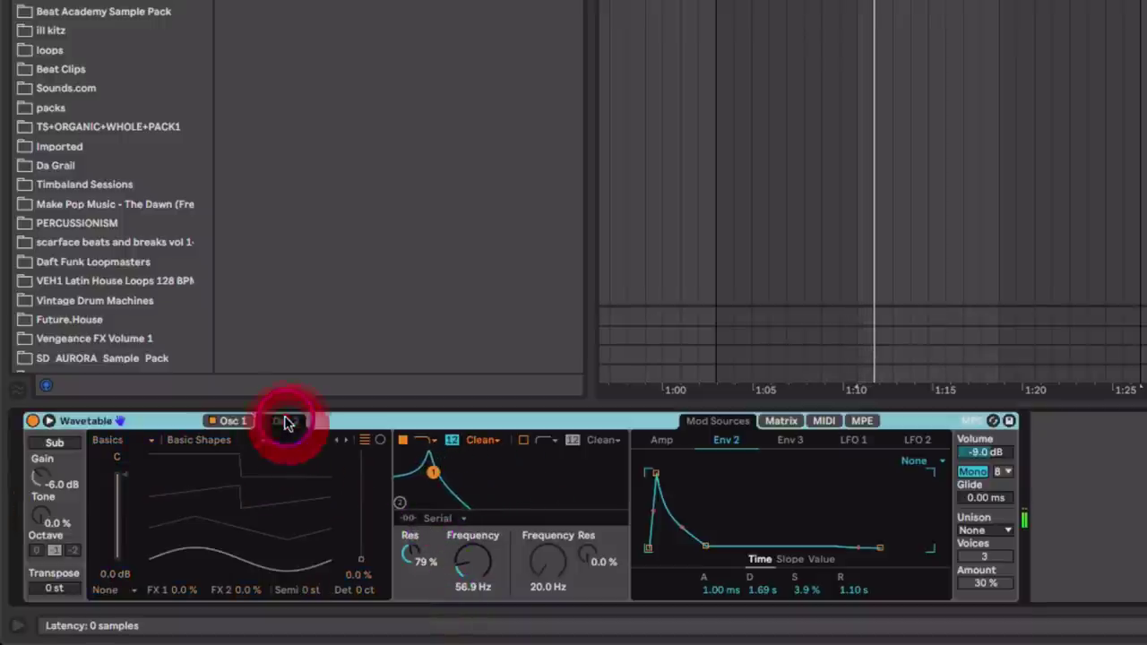
drag(361, 538, 361, 490)
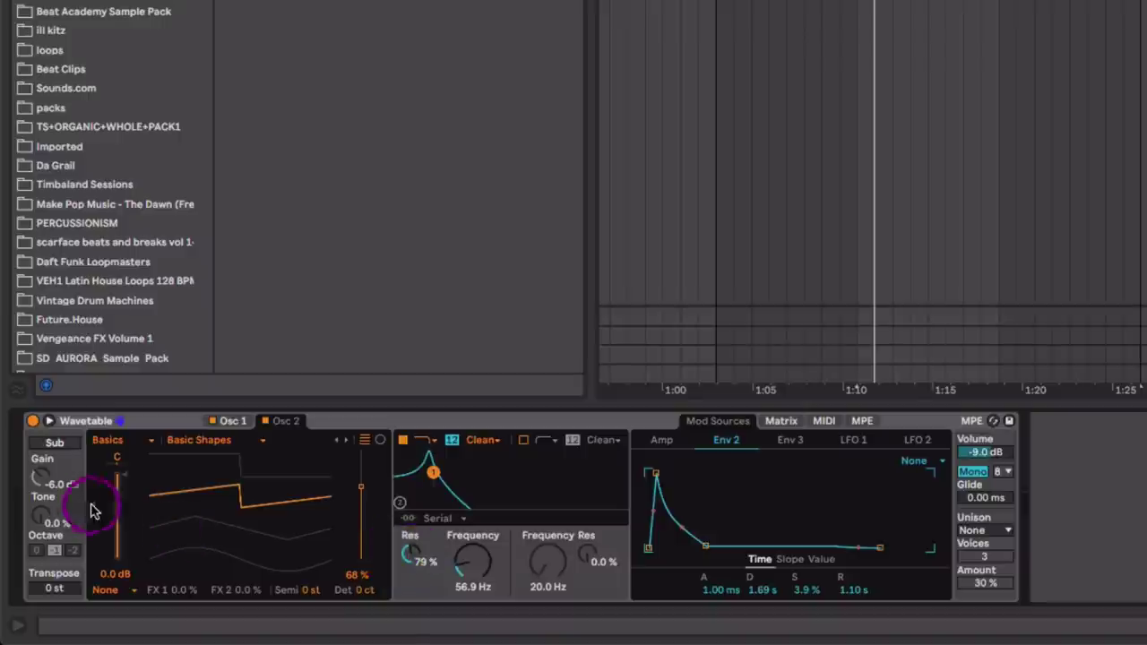
drag(117, 496, 123, 509)
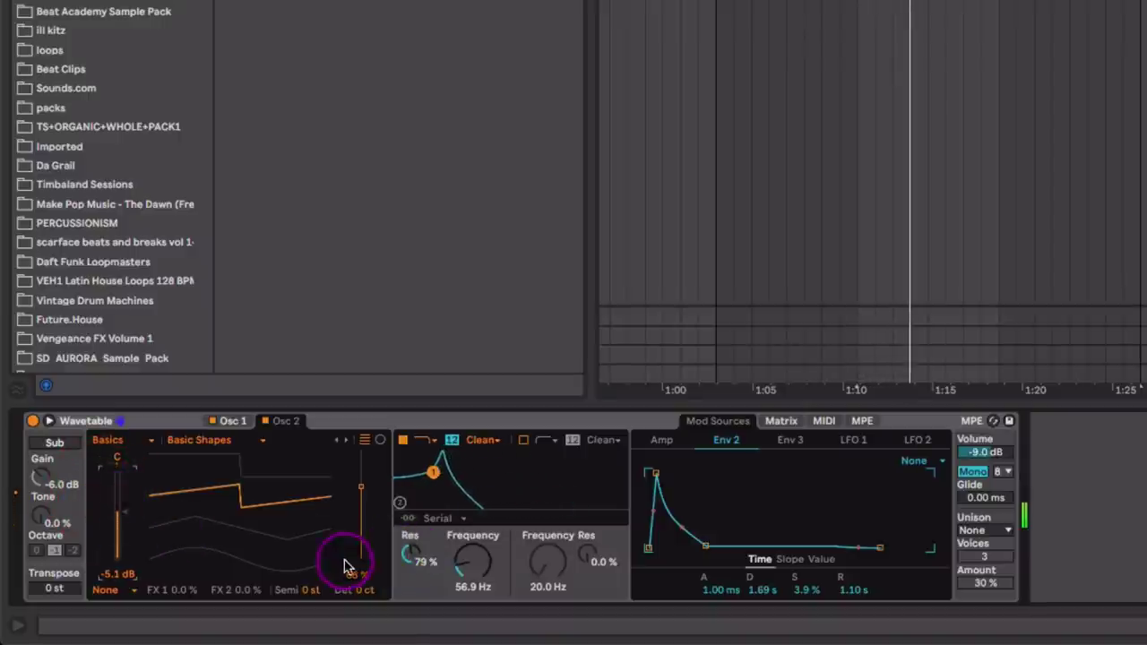
Set filter 1's frequency to 34.7 Hz and lengthen Env 2's decay to 3.38 s with 1.4% sustain.
drag(480, 573, 479, 561)
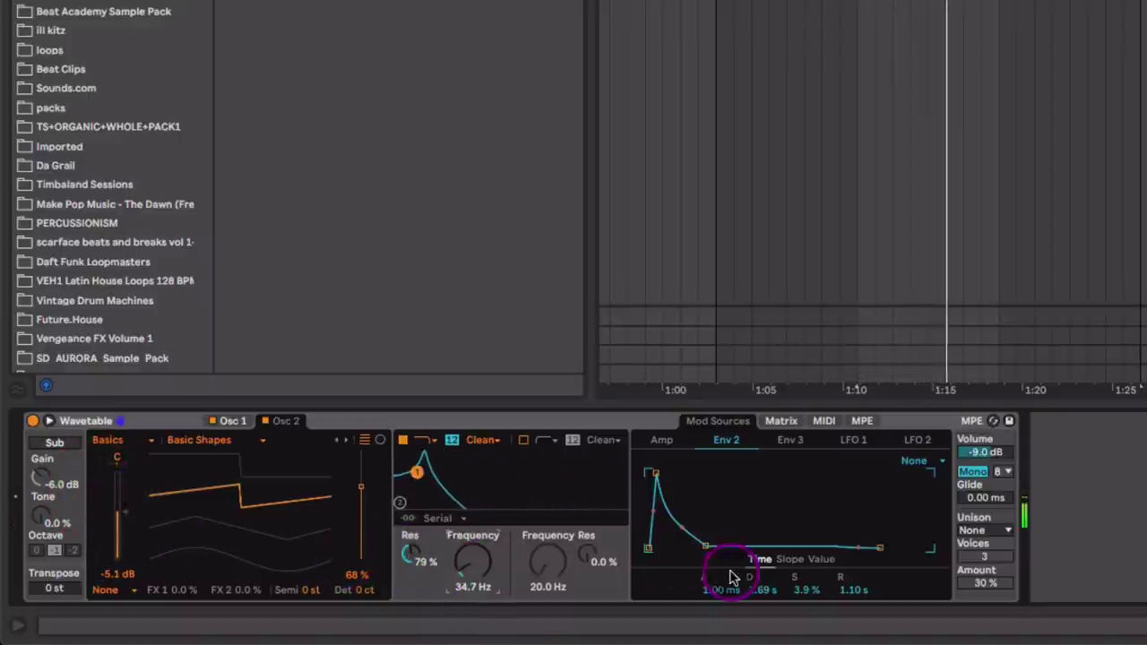
drag(706, 550, 717, 551)
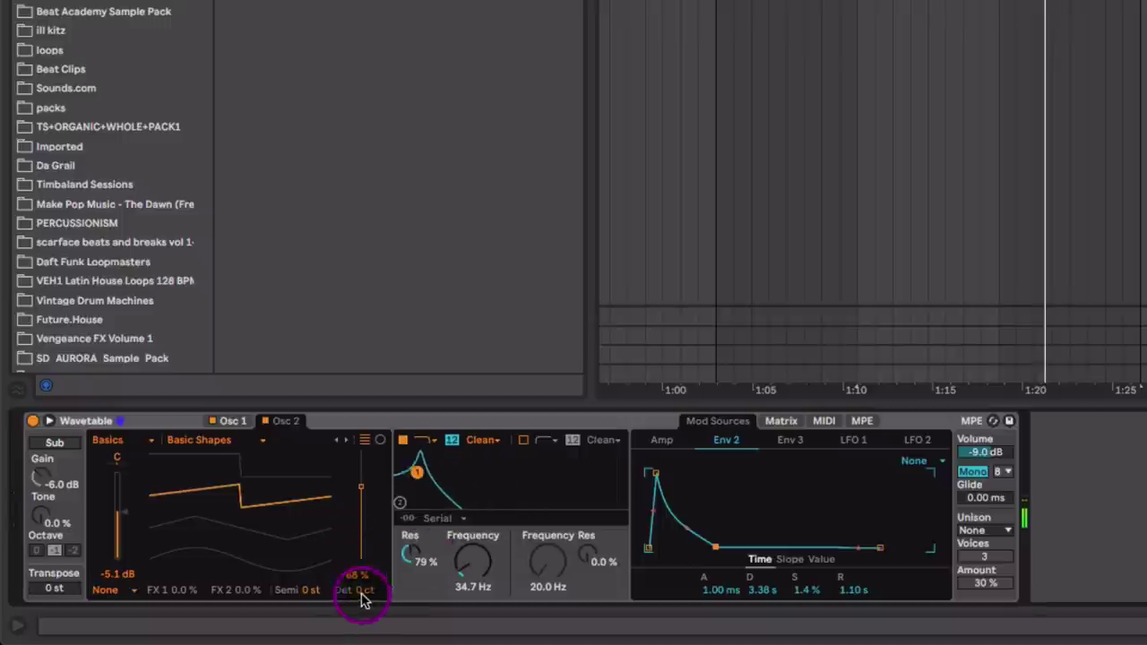
key(space)
Detune oscillator 2 by 20 ct and adjust filter 1 to 73% resonance and 31.1 Hz, fine-tuning Env 2's decay.
drag(372, 591, 371, 597)
drag(415, 550, 478, 576)
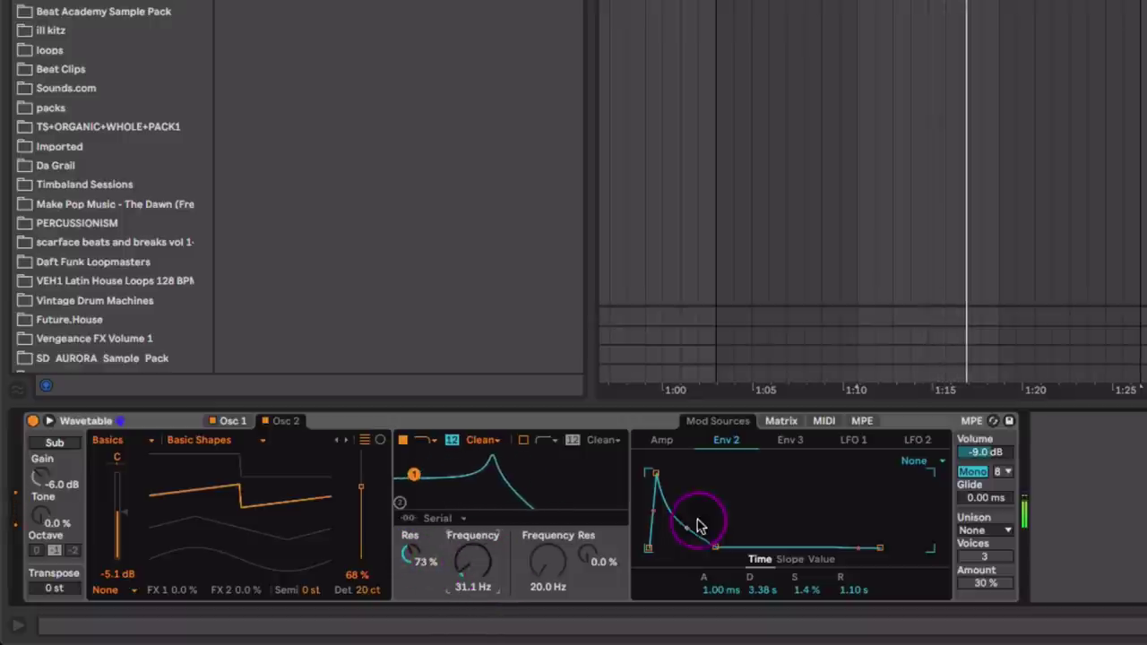
drag(714, 551, 711, 550)
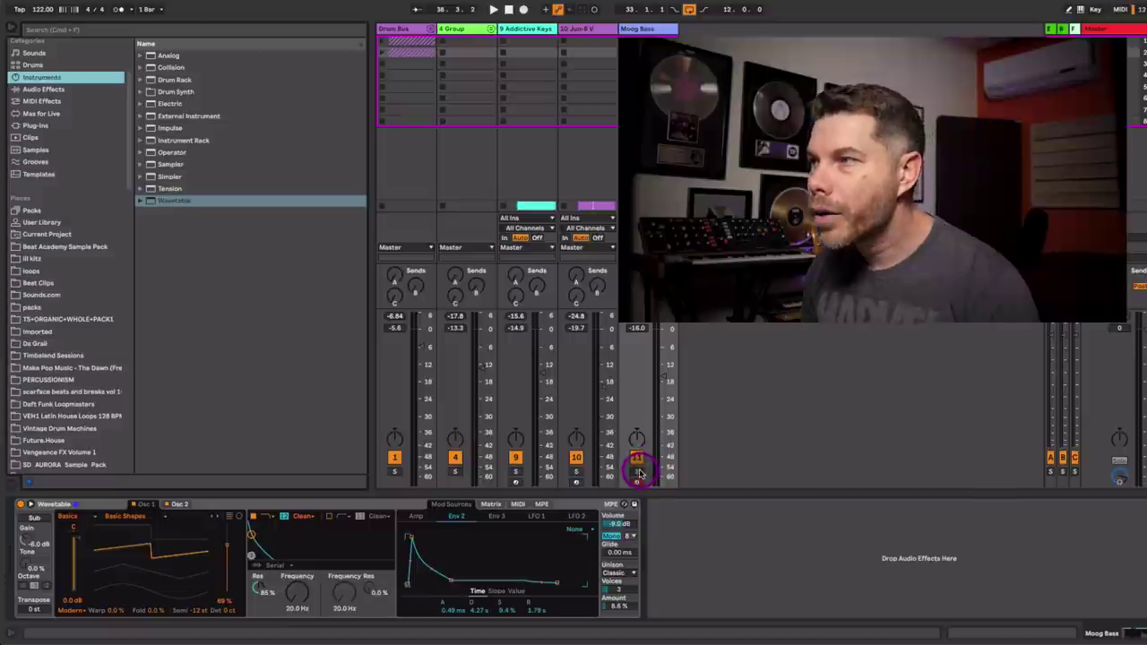
Solo the Moog Bass track and set Env 2's decay to 3.05 s while the bass plays.
click(637, 472)
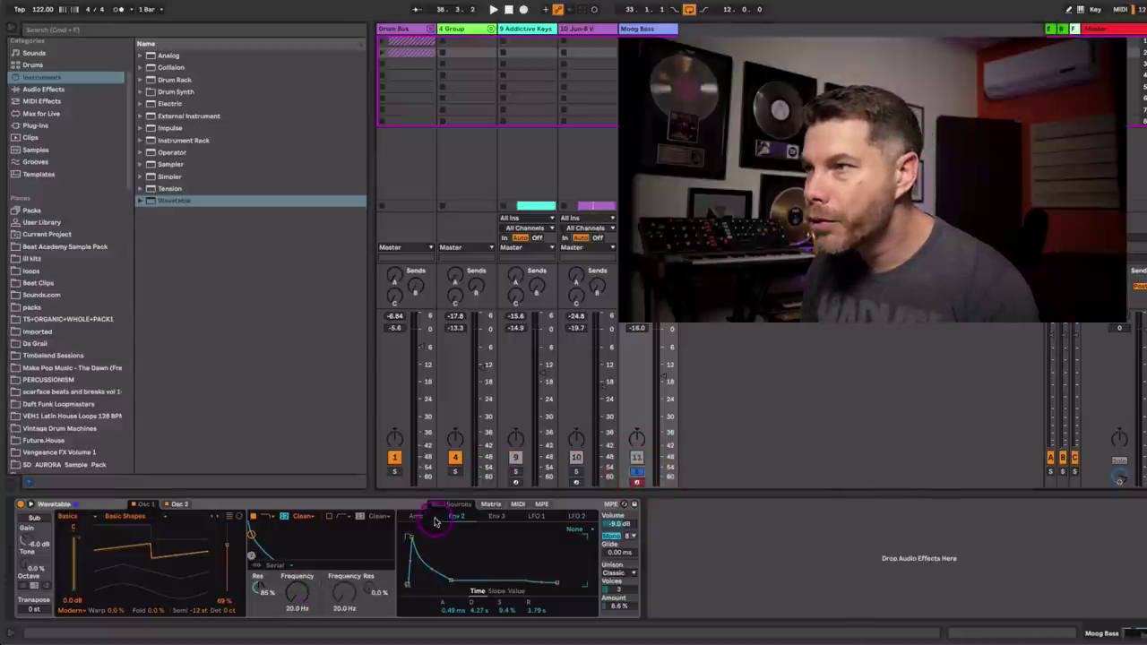
click(418, 516)
click(443, 515)
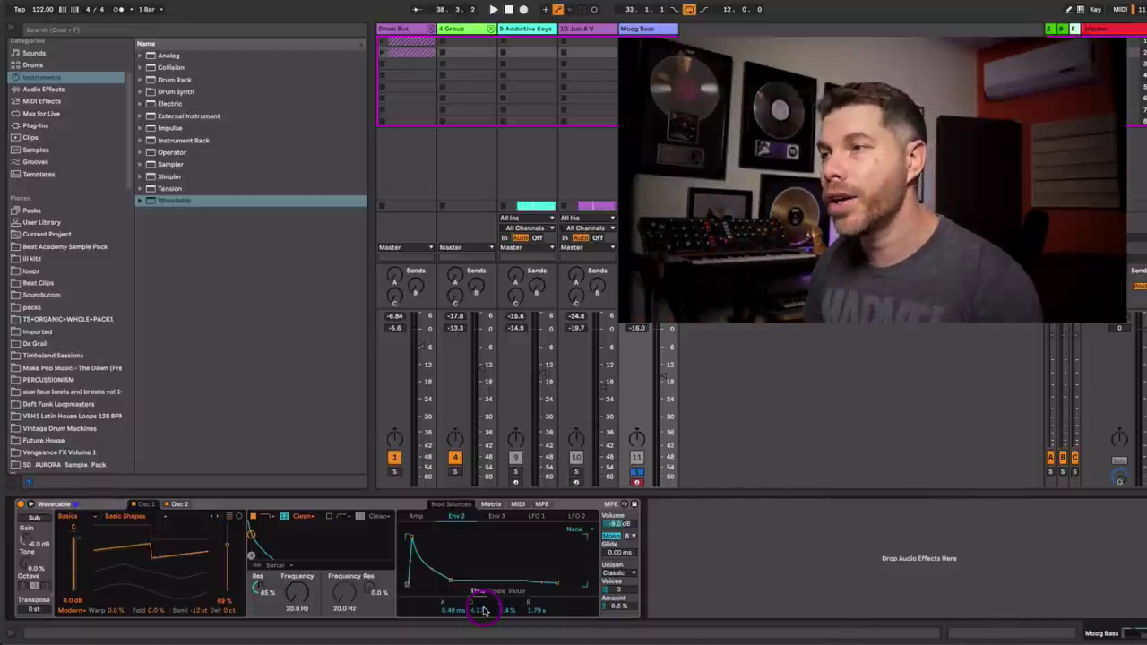
key(space)
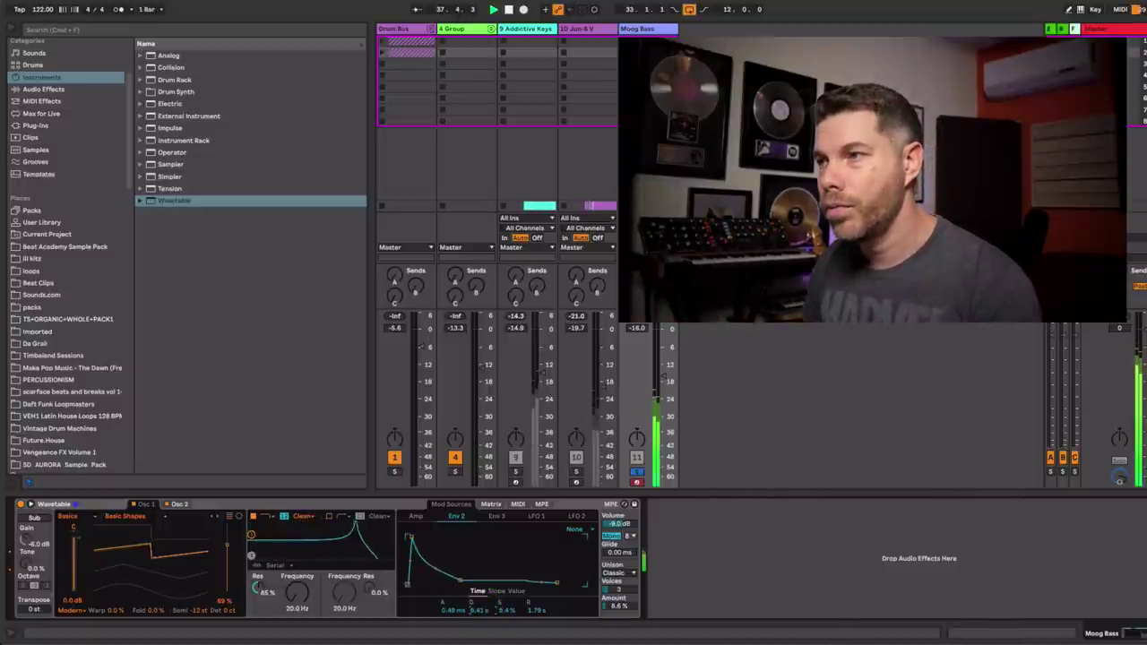
drag(484, 613, 484, 630)
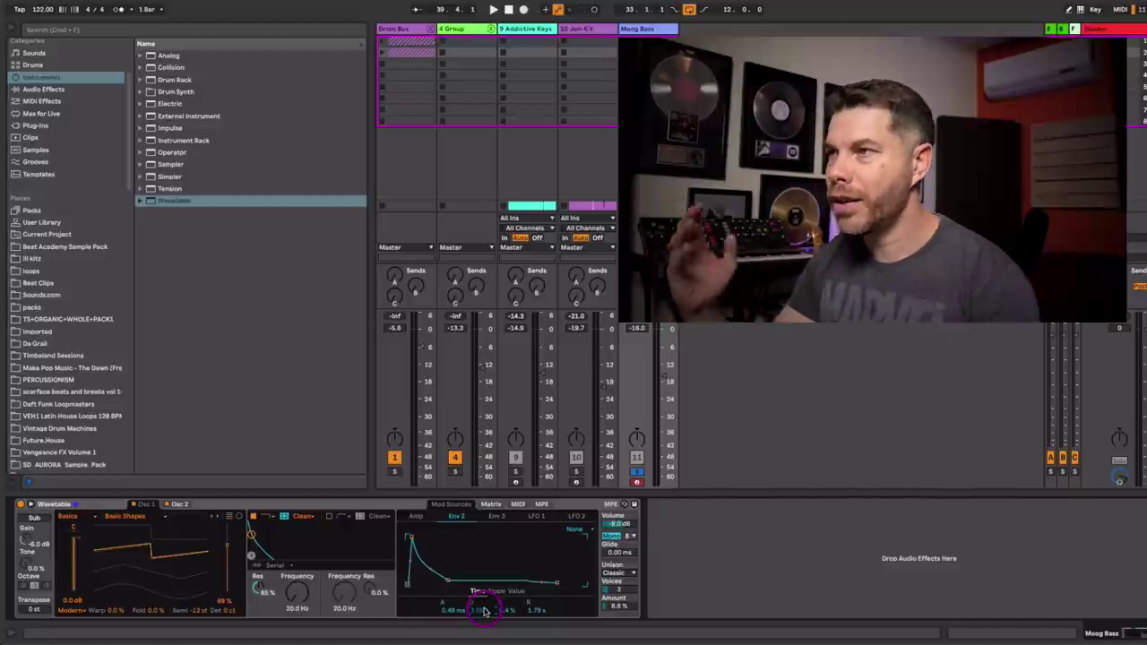
Add a Chorus-Ensemble effect after Wavetable on the Moog Bass track and raise the track's send B.
click(43, 89)
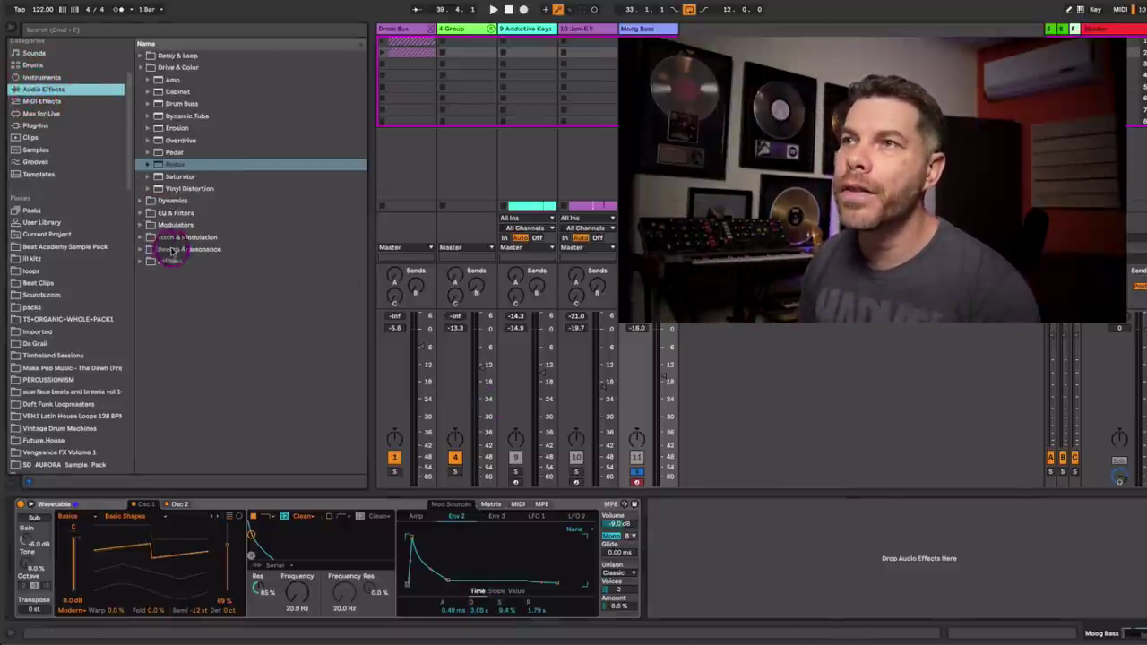
click(140, 237)
drag(176, 144, 784, 629)
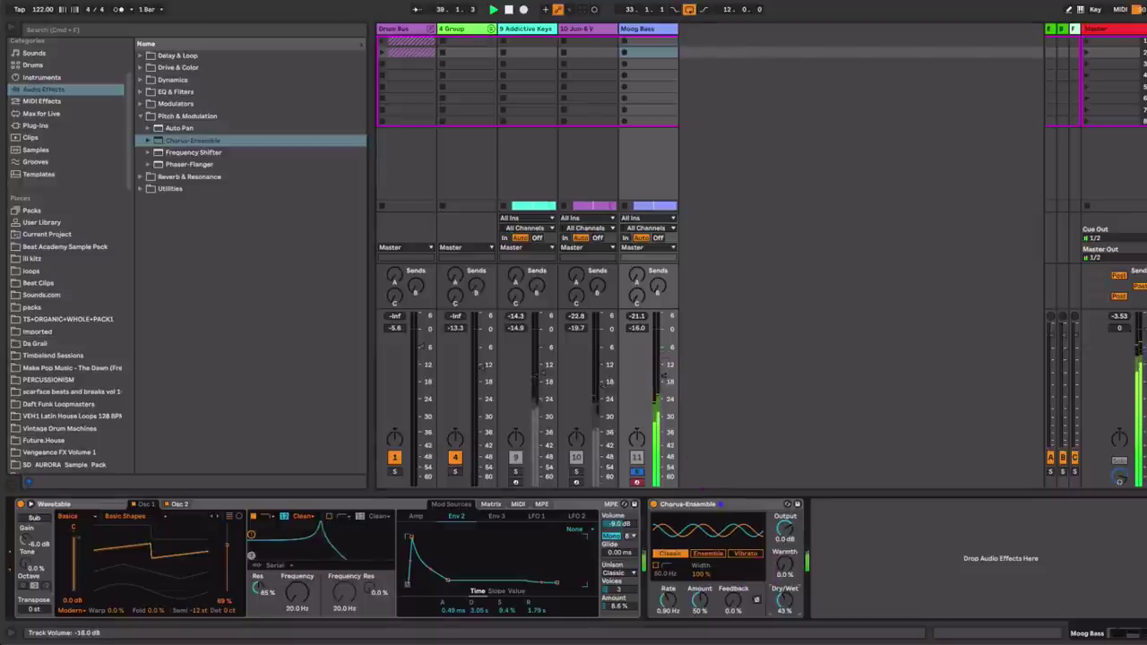
key(space)
drag(657, 286, 658, 240)
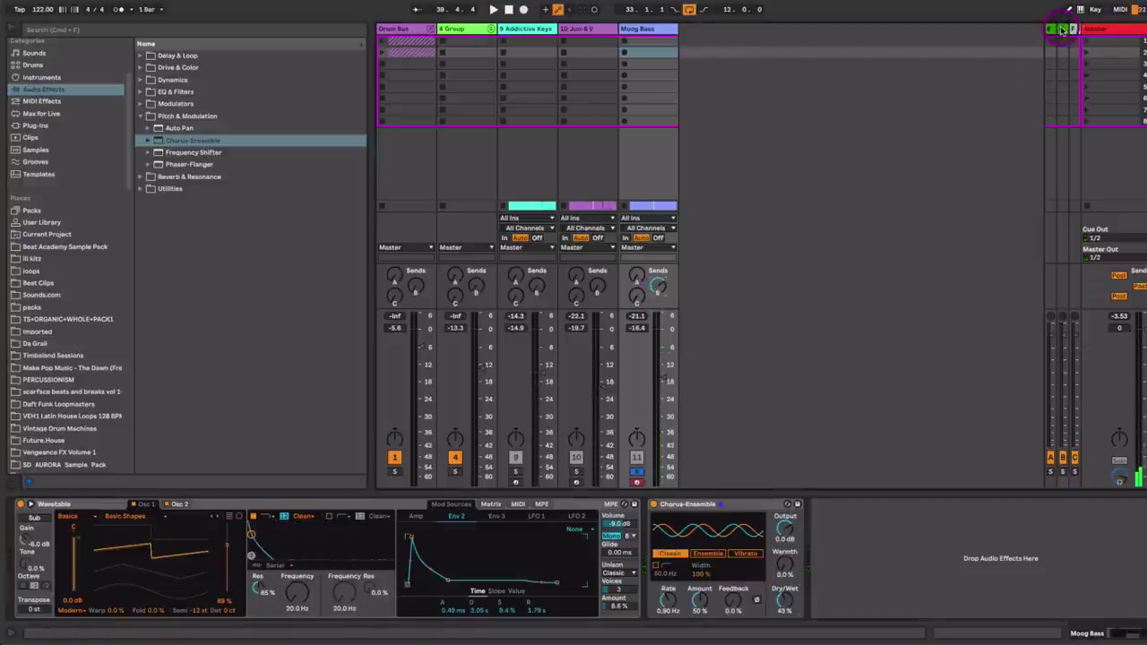
Insert an EQ Eight before the Big Room reverb on return B, with a low cut at 188 Hz, and play the result.
click(1063, 30)
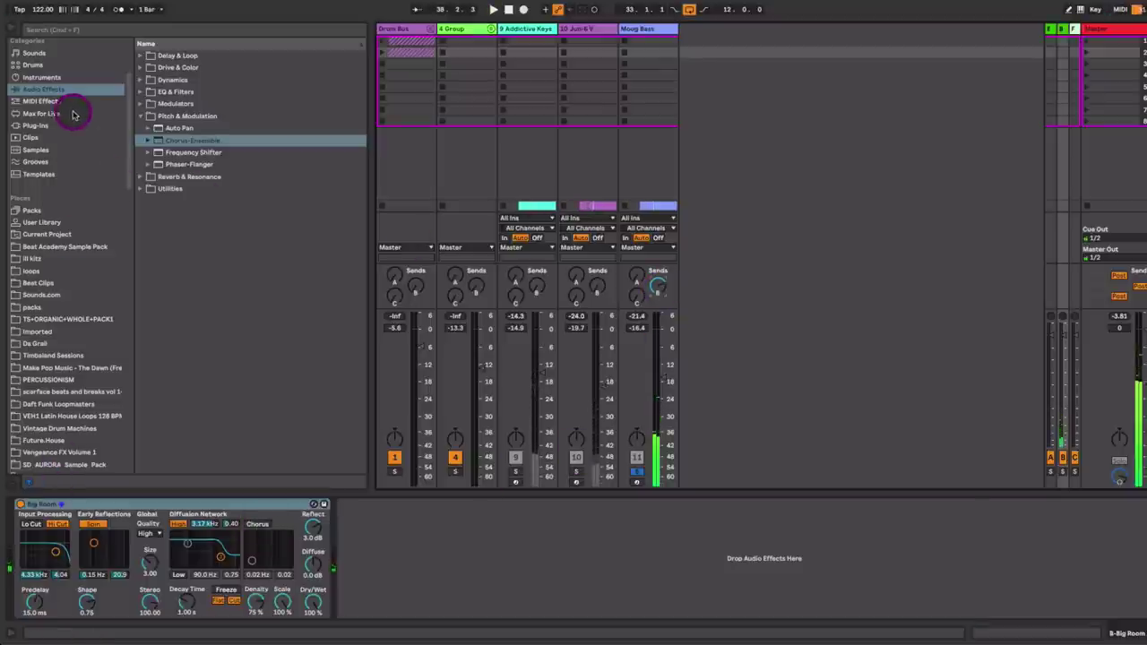
click(140, 93)
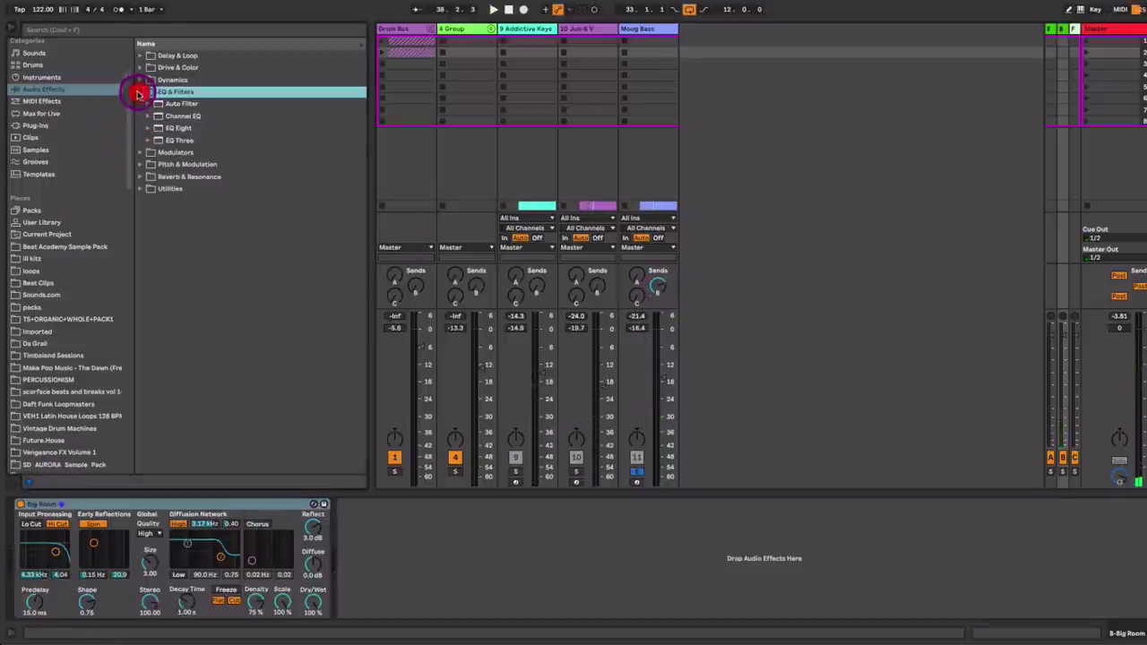
drag(171, 129, 16, 538)
key(space)
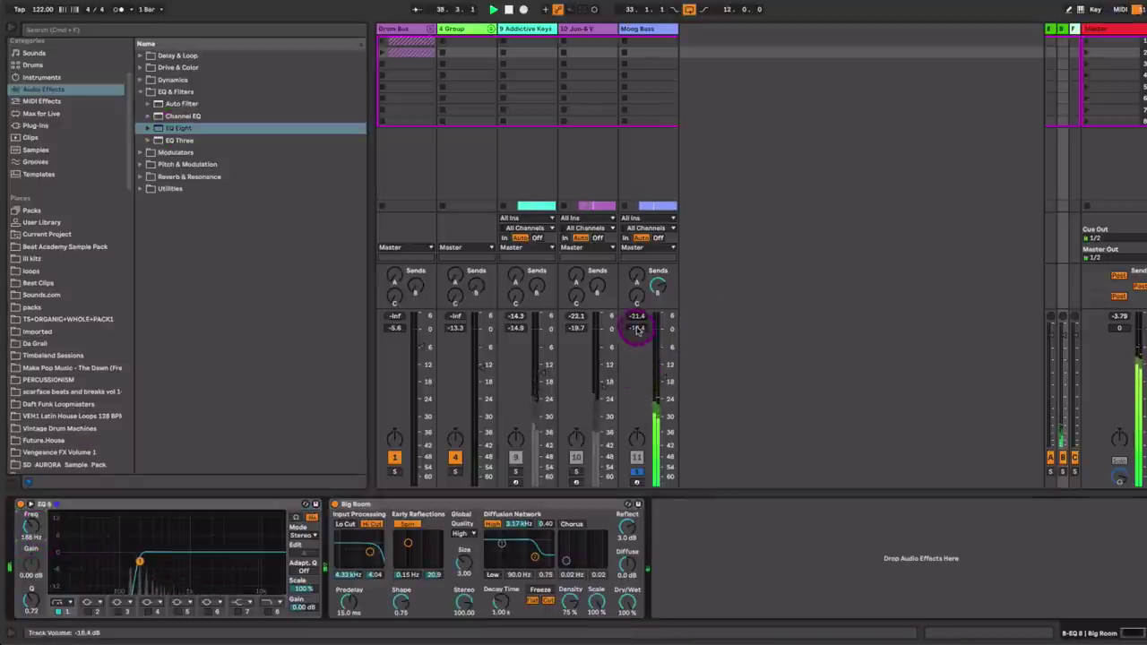
Unsolo the Moog Bass track and raise its volume to -12 dB.
click(638, 470)
drag(662, 376, 661, 366)
click(657, 201)
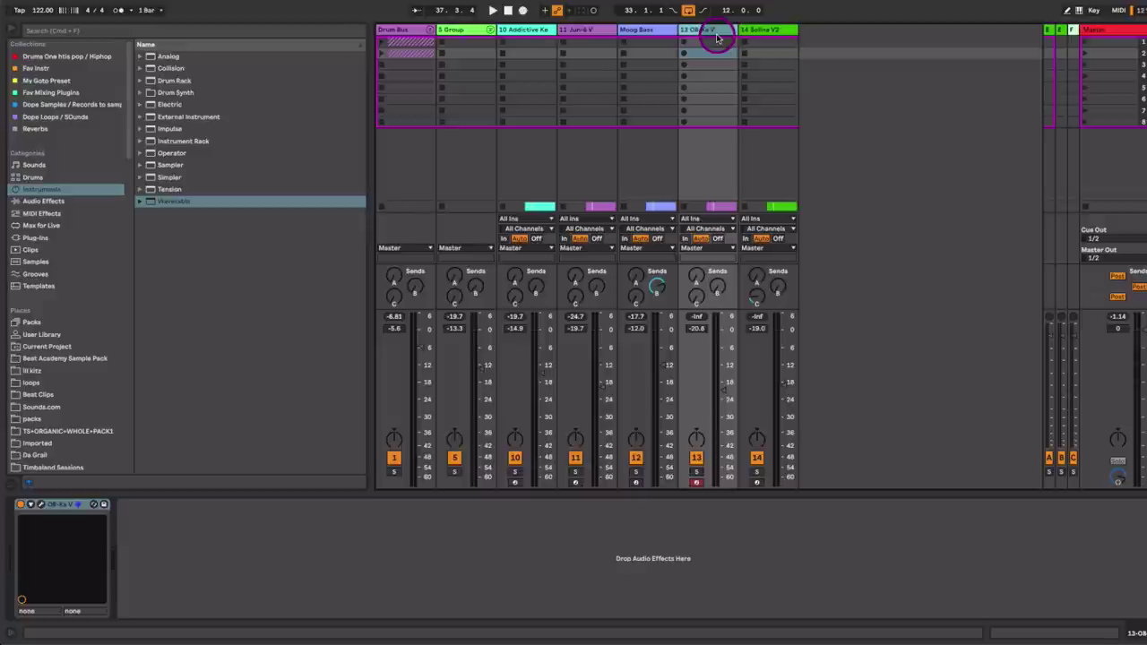
Solo the OB-Xa V track, view its C-3 Slow Strings patch in the synth window and close the window.
click(695, 473)
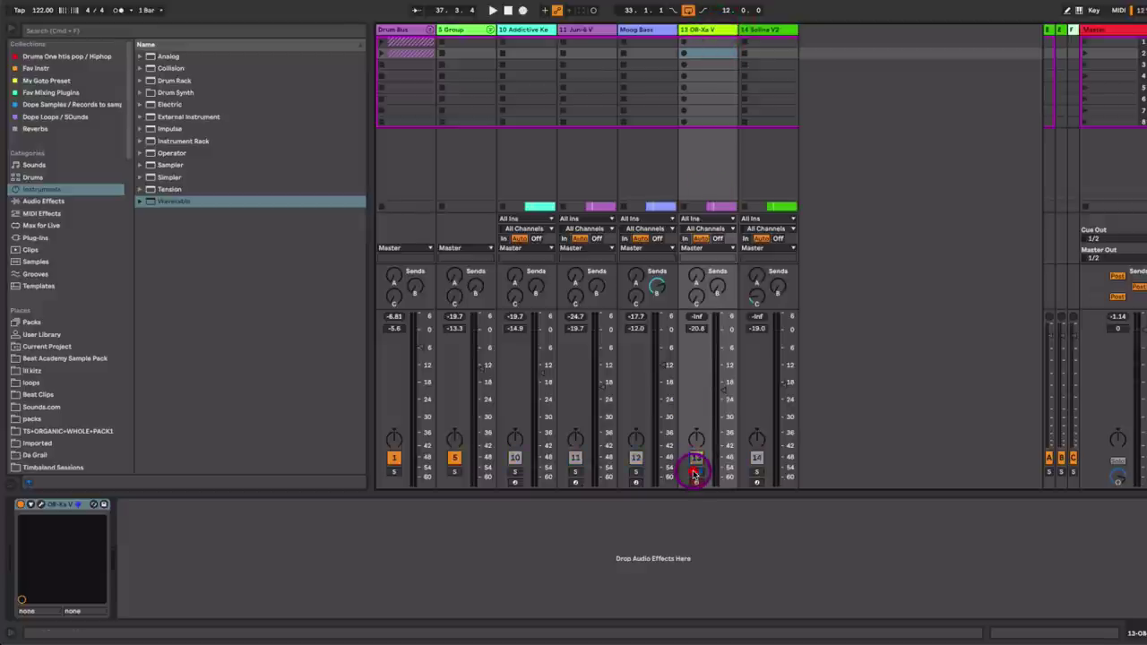
click(40, 505)
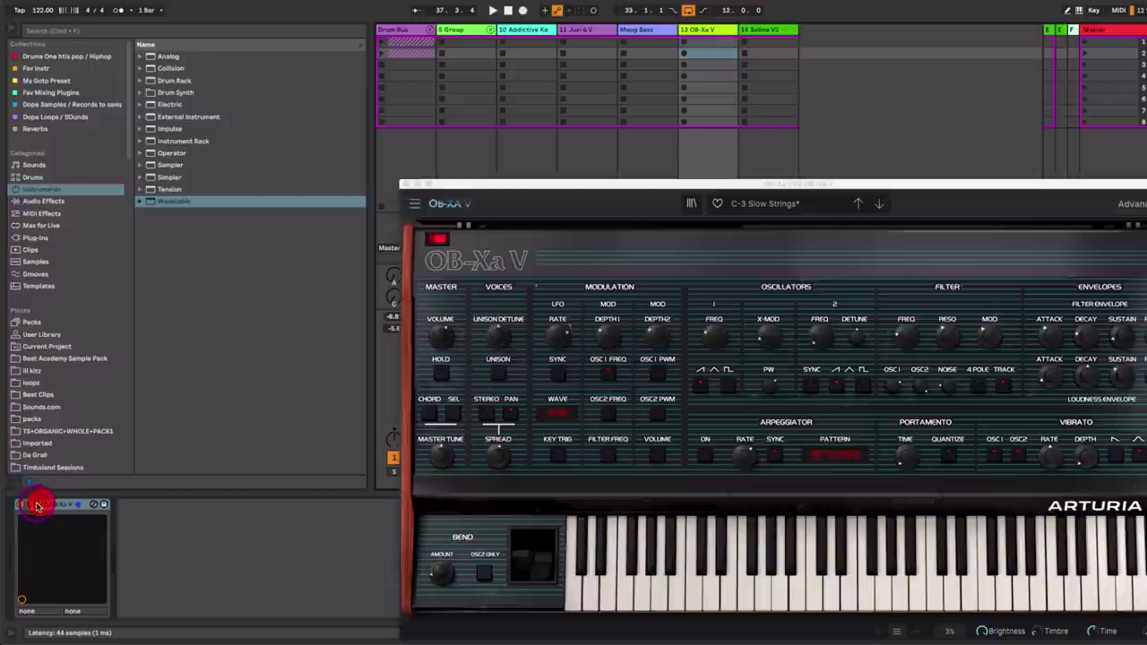
click(552, 255)
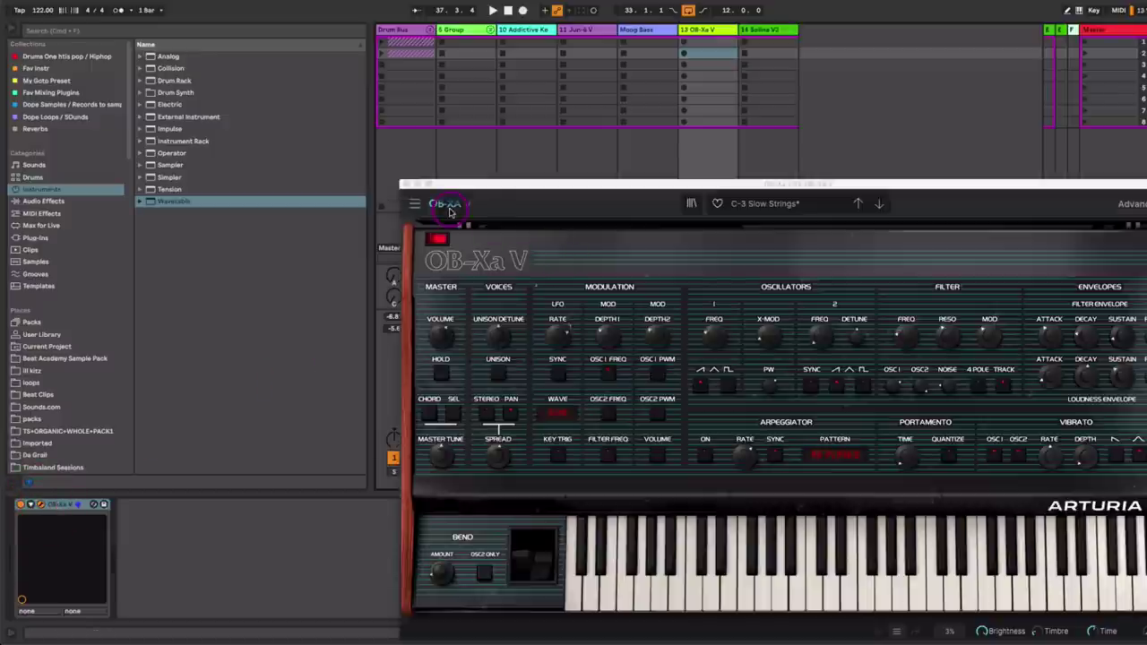
click(408, 185)
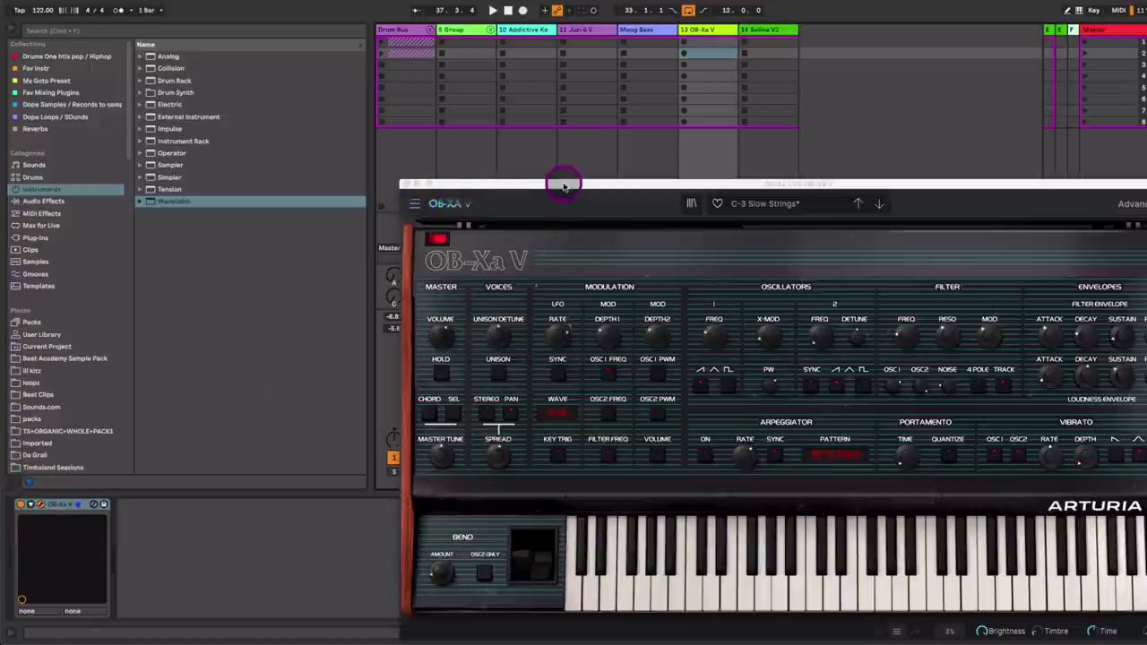
click(405, 186)
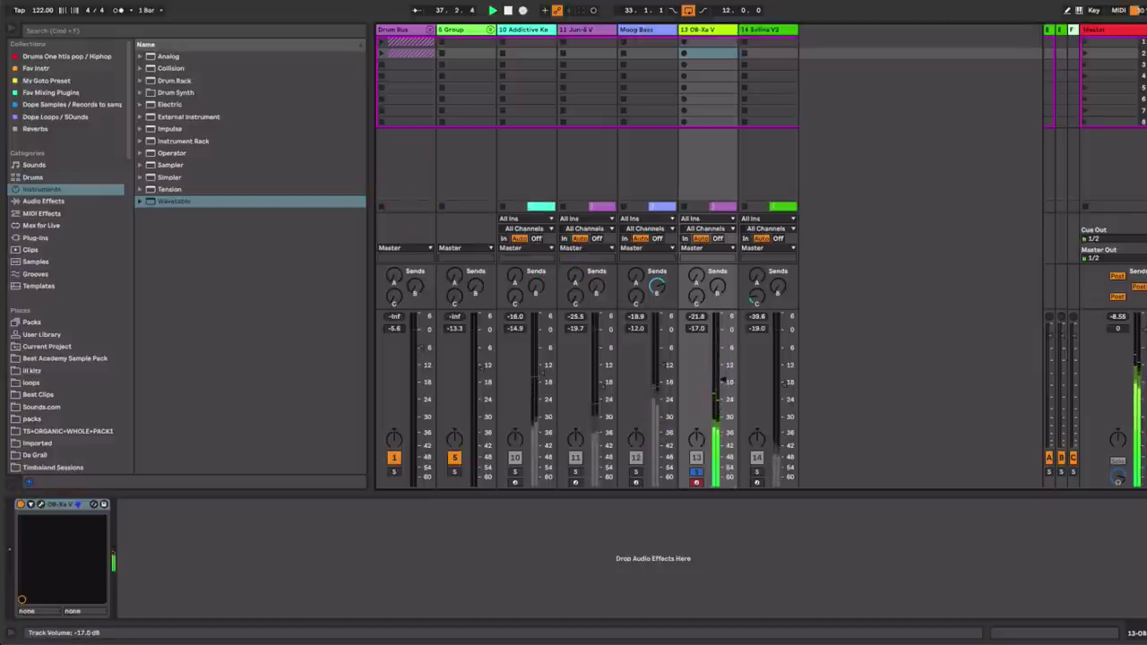
Reopen the OB-Xa V synth window, move it fully into view to examine its settings, and close it.
click(40, 504)
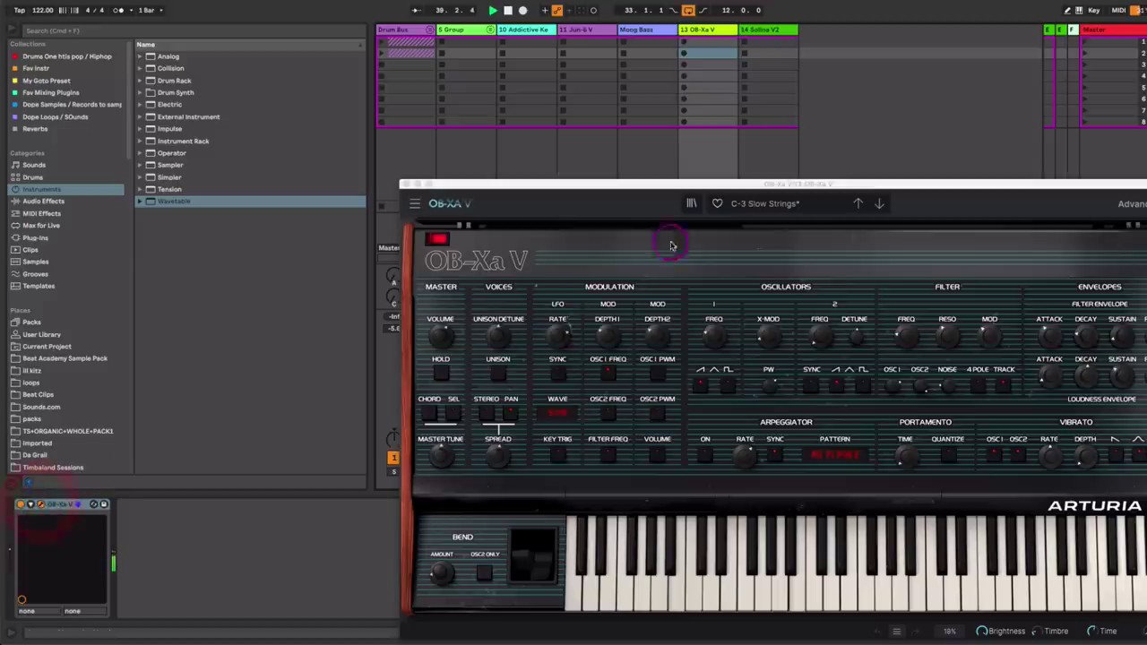
drag(776, 187, 638, 126)
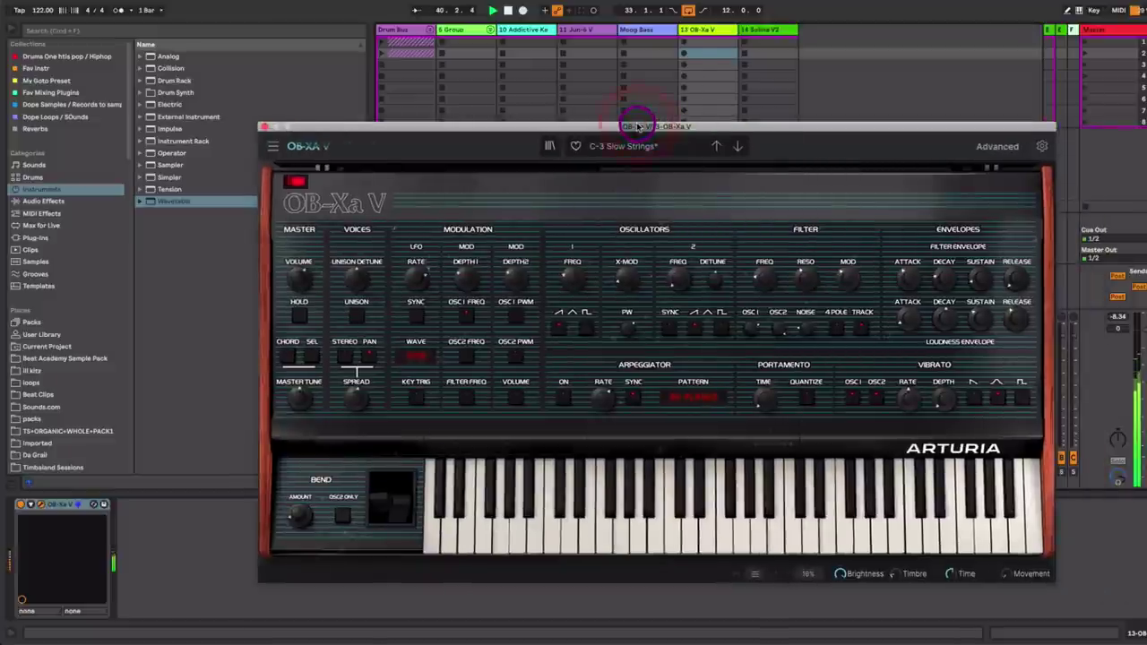
click(262, 127)
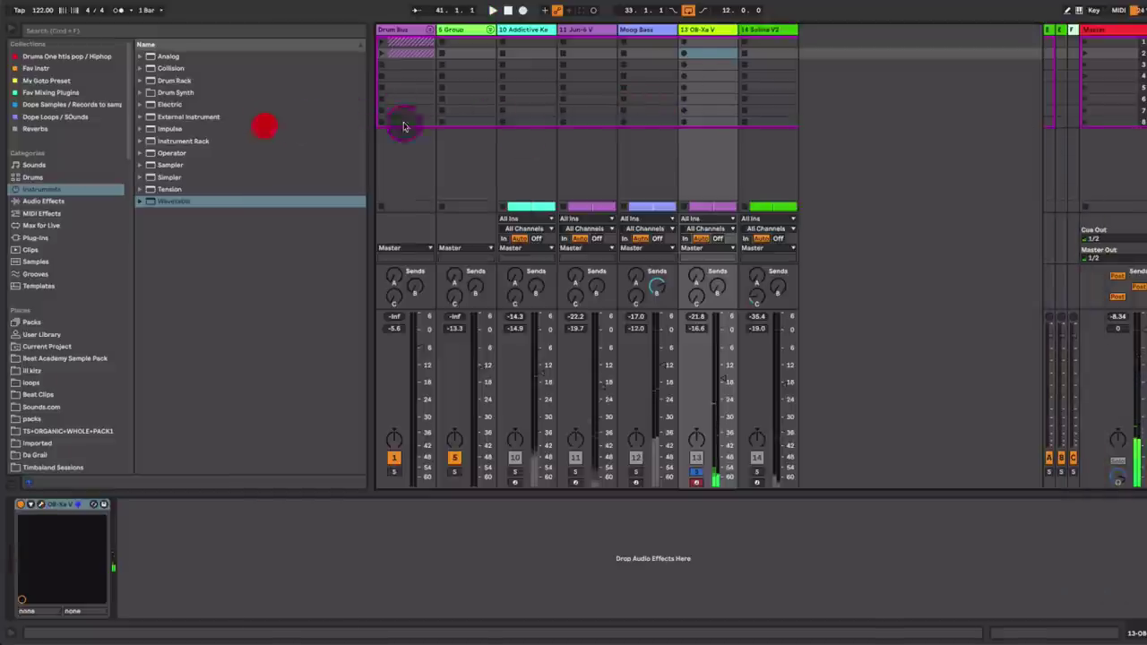
Unsolo the OB-Xa V track and solo the Solina V2 track instead.
key(Tab)
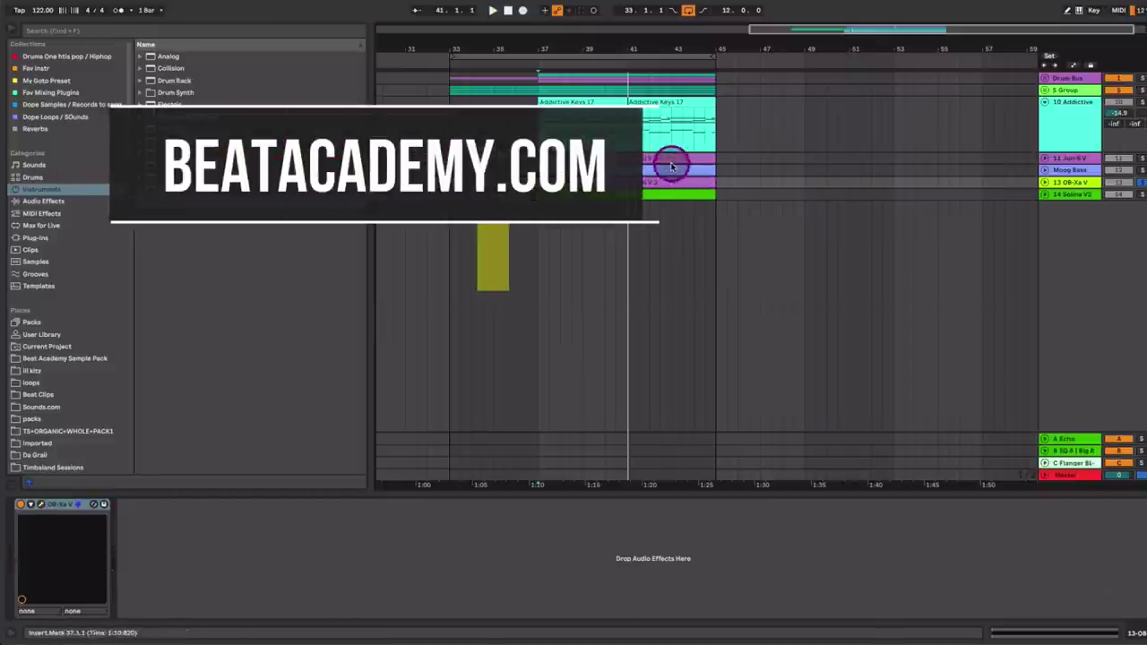
key(Tab)
click(698, 471)
click(697, 472)
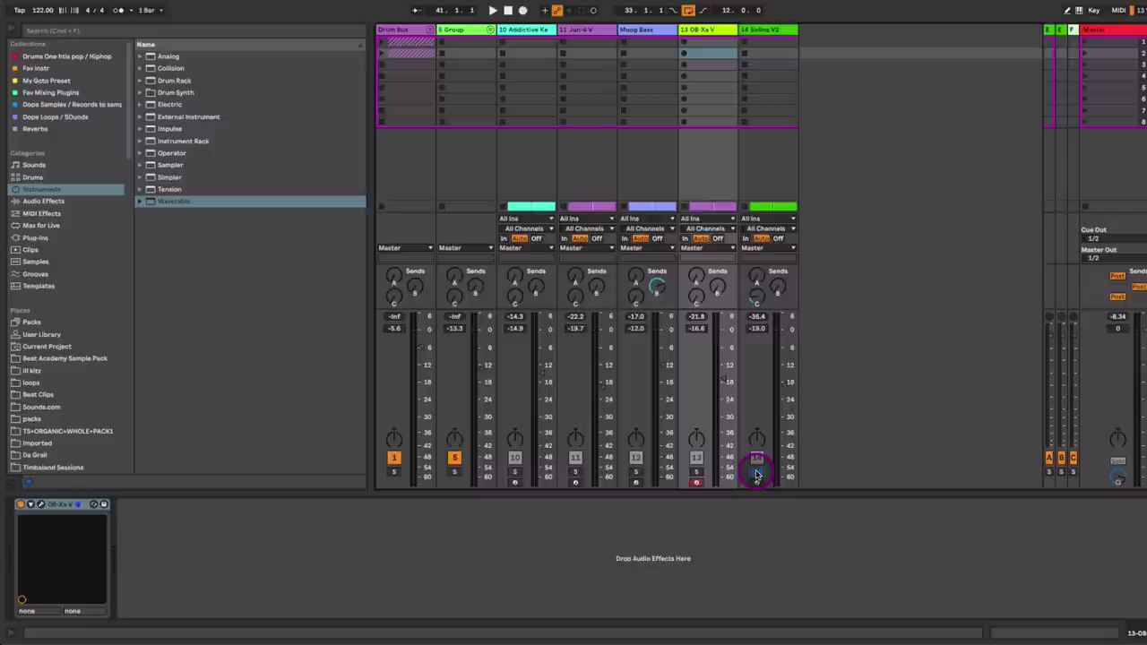
Select the Solina V2 track, view its Blue Strings patch in the synth window and close the window.
click(769, 30)
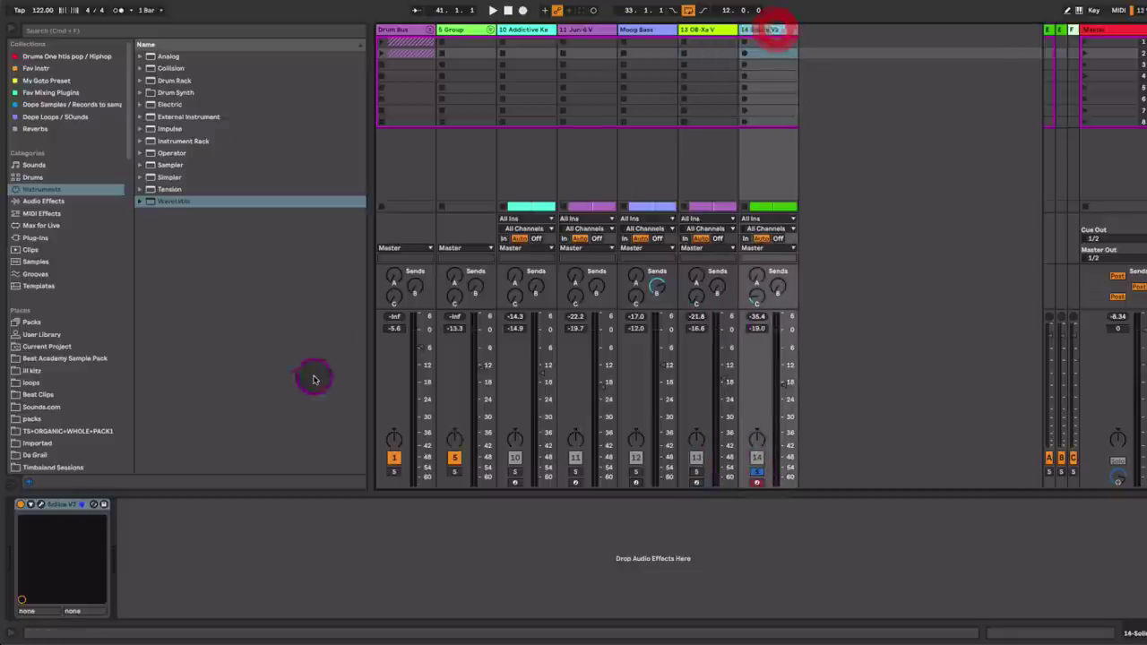
click(39, 504)
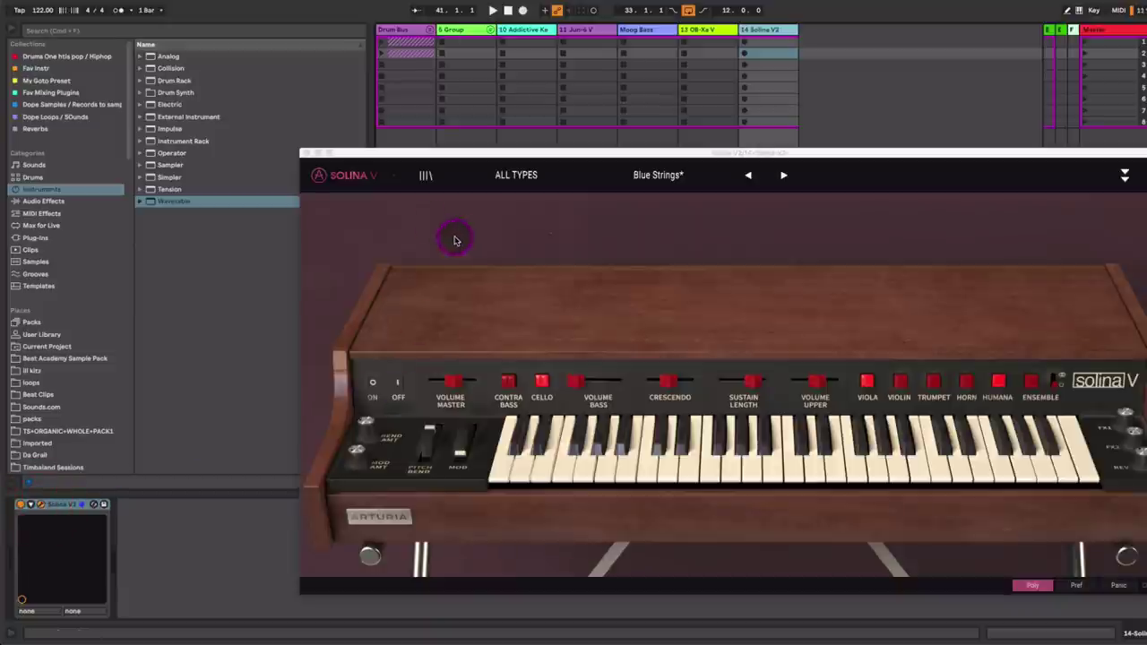
click(314, 154)
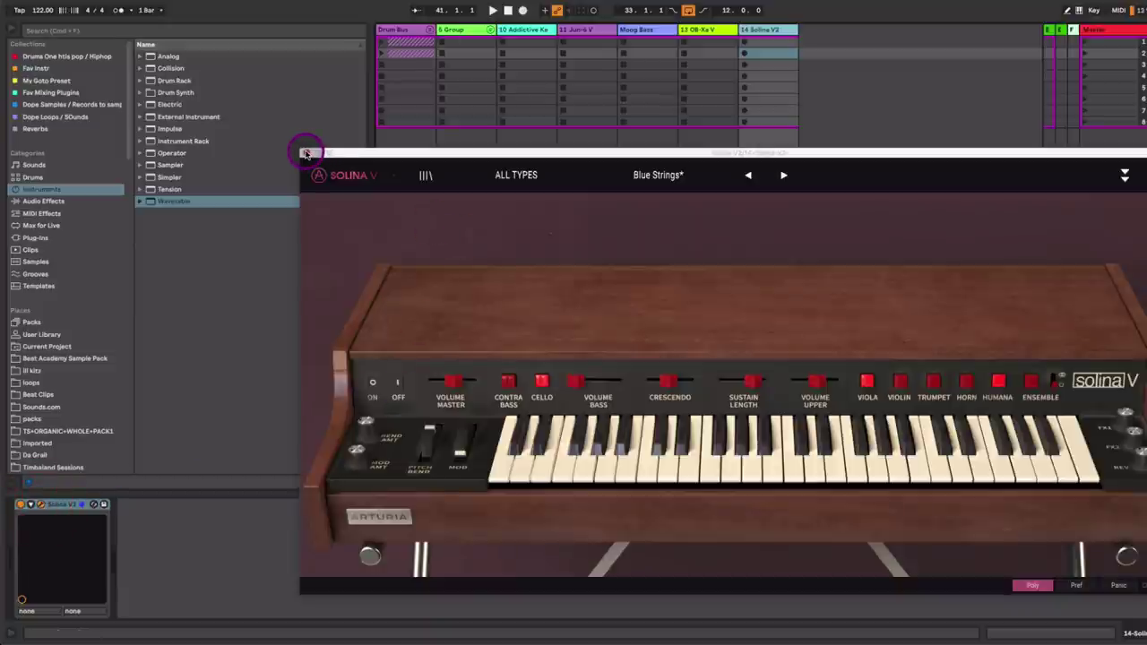
click(305, 155)
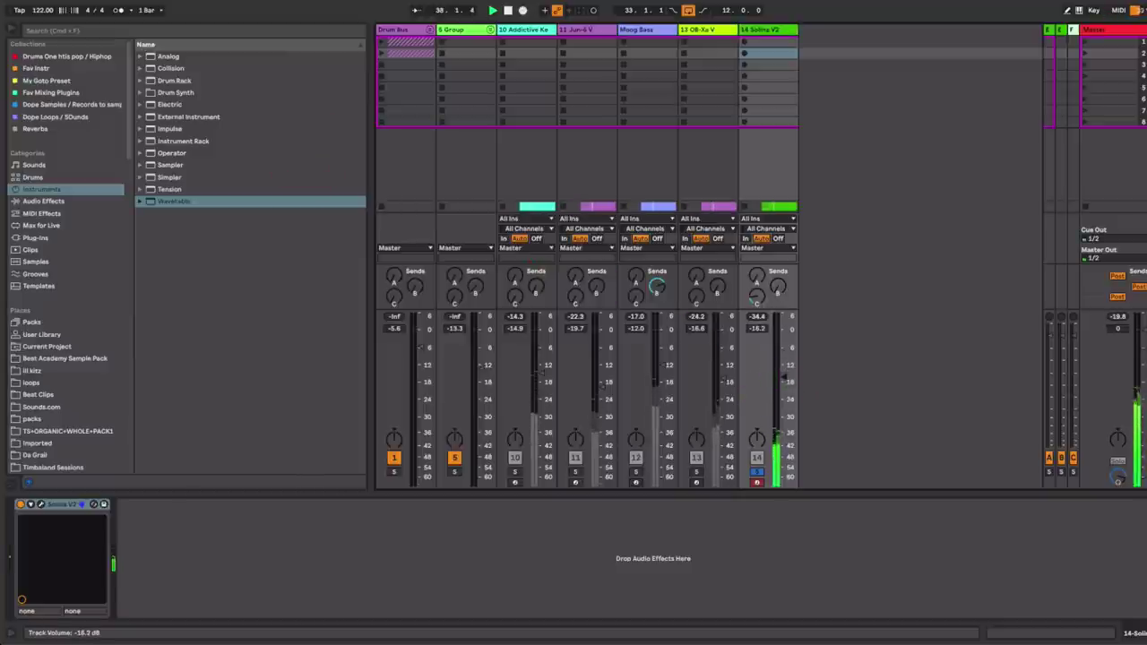
Play the soloed Solina V2 track, raise its volume to -16.9 dB and stop playback.
click(783, 378)
drag(782, 377, 782, 379)
key(space)
Open the Flanger BL-20 on return C, move its window fully into view to examine the settings, and close it.
click(1074, 26)
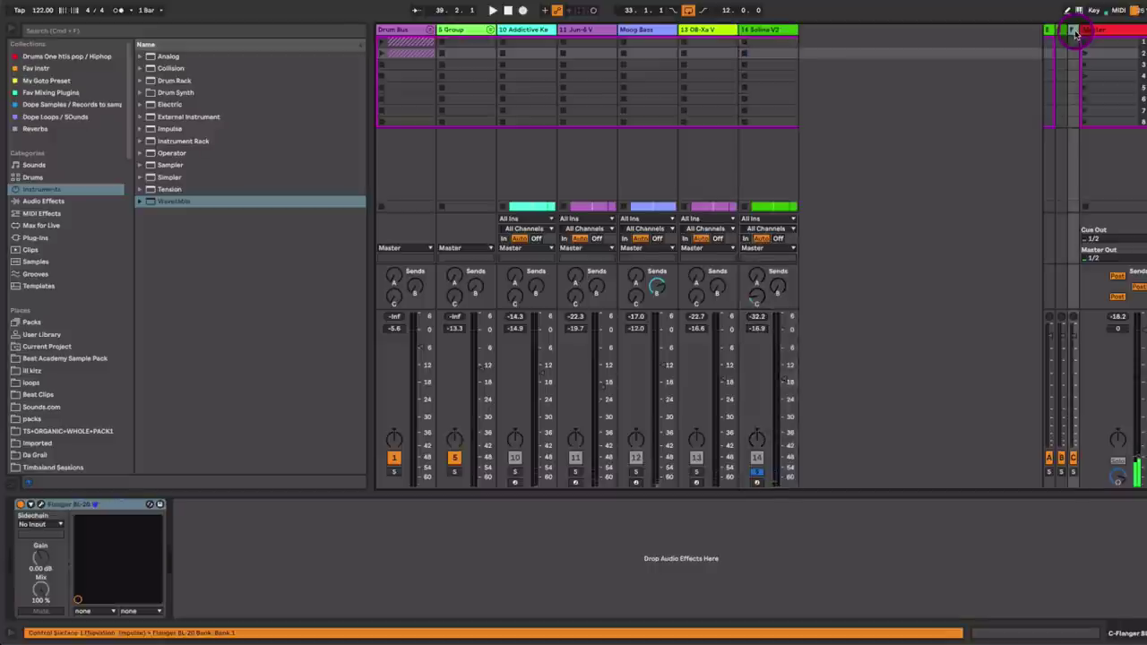
click(1045, 36)
click(309, 512)
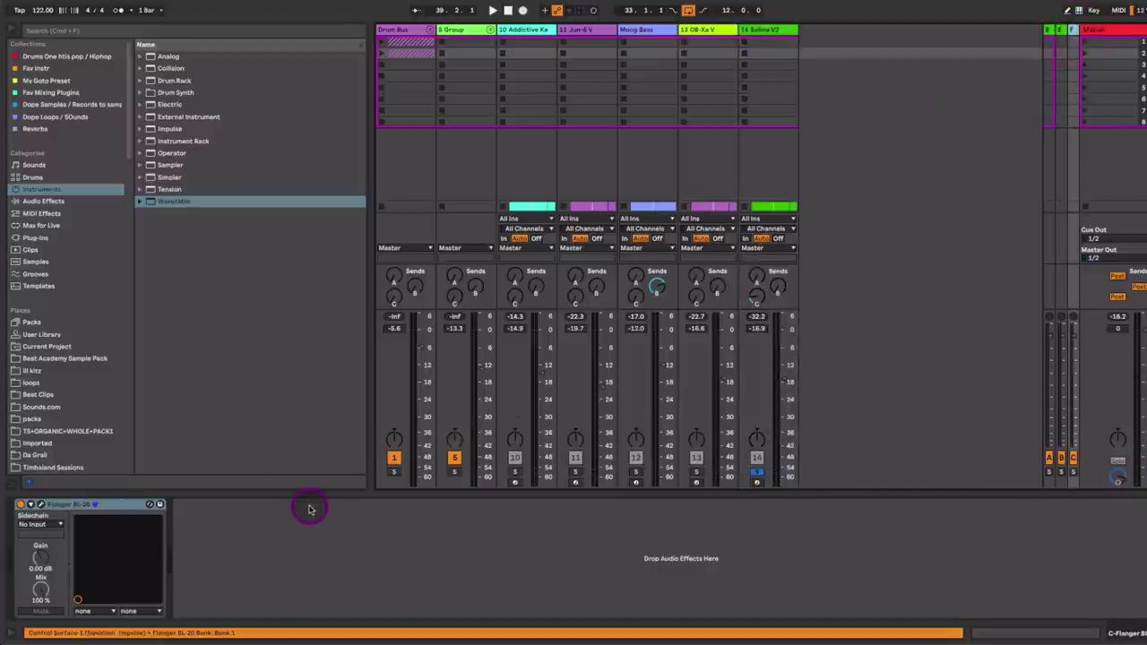
click(41, 505)
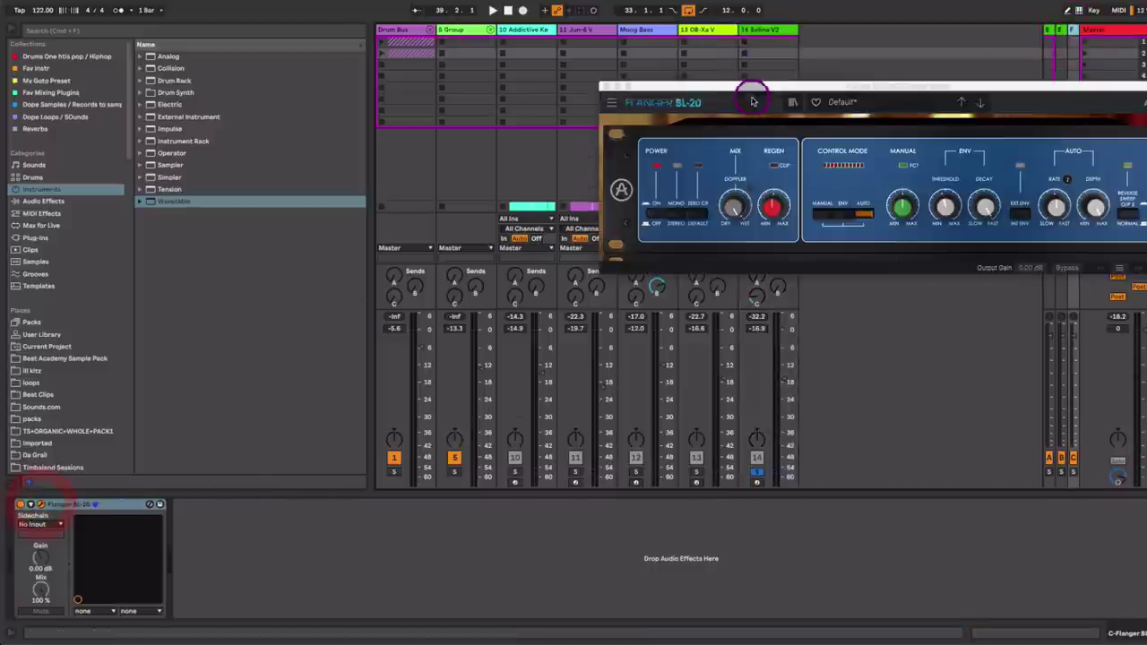
drag(767, 87, 612, 119)
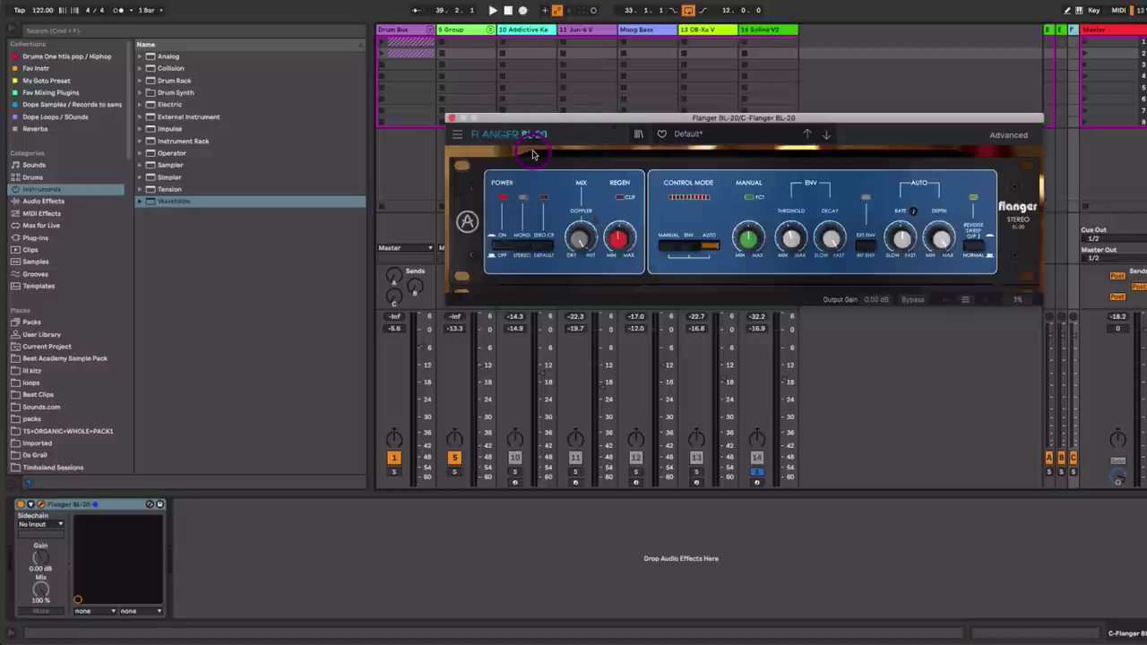
click(451, 119)
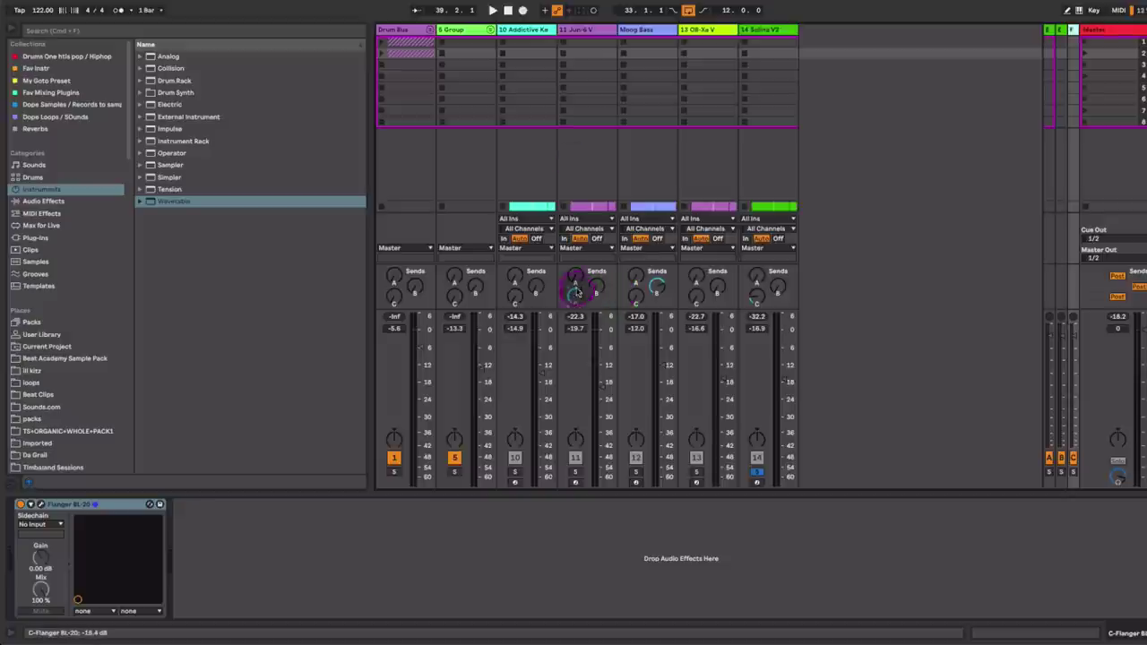
Send the Jun-6 V track to the flanger return C and solo it in place of the Solina V2 track.
click(587, 30)
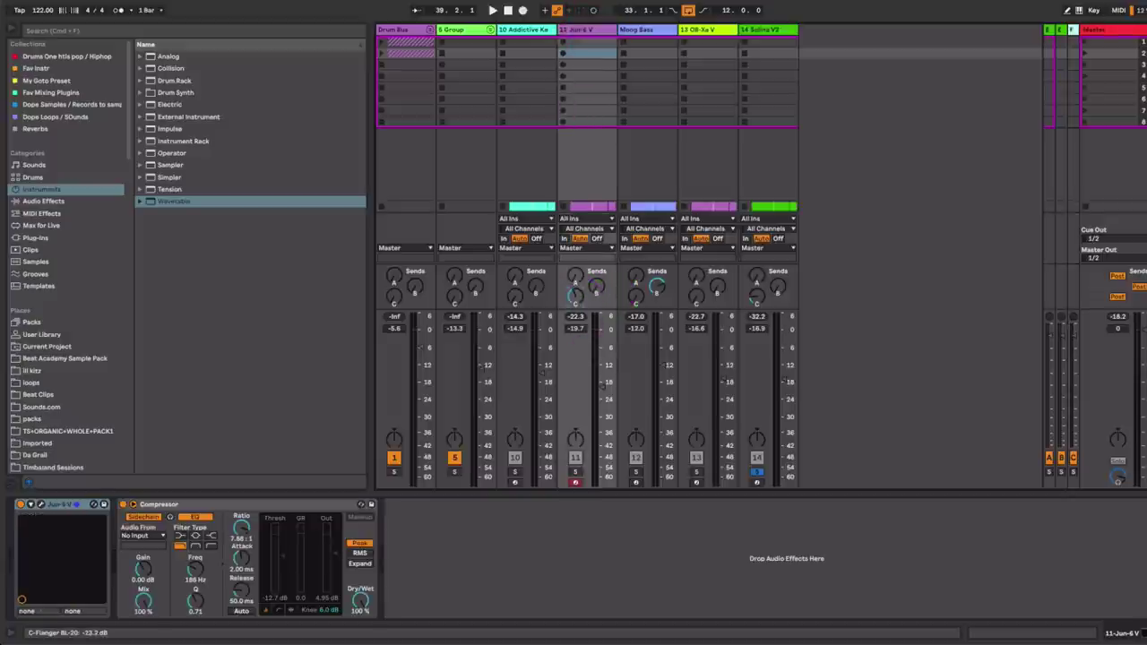
click(578, 295)
click(757, 470)
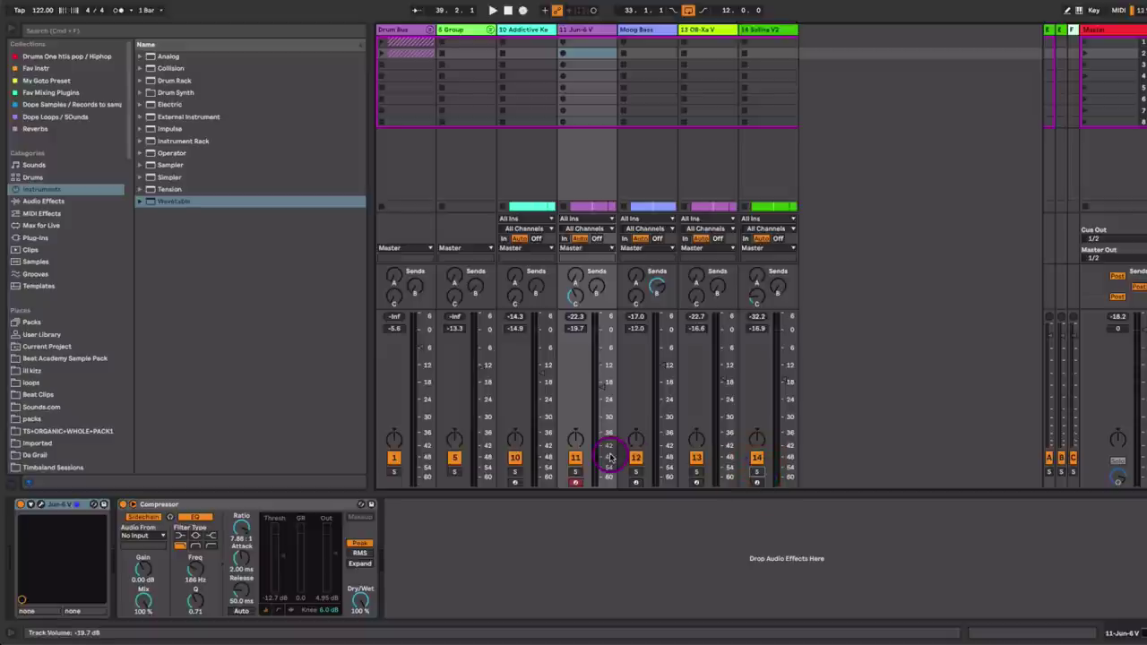
click(576, 471)
Play the Jun-6 V track while raising its sends to the flanger return C and the Big Room return B, and unsolo it.
key(space)
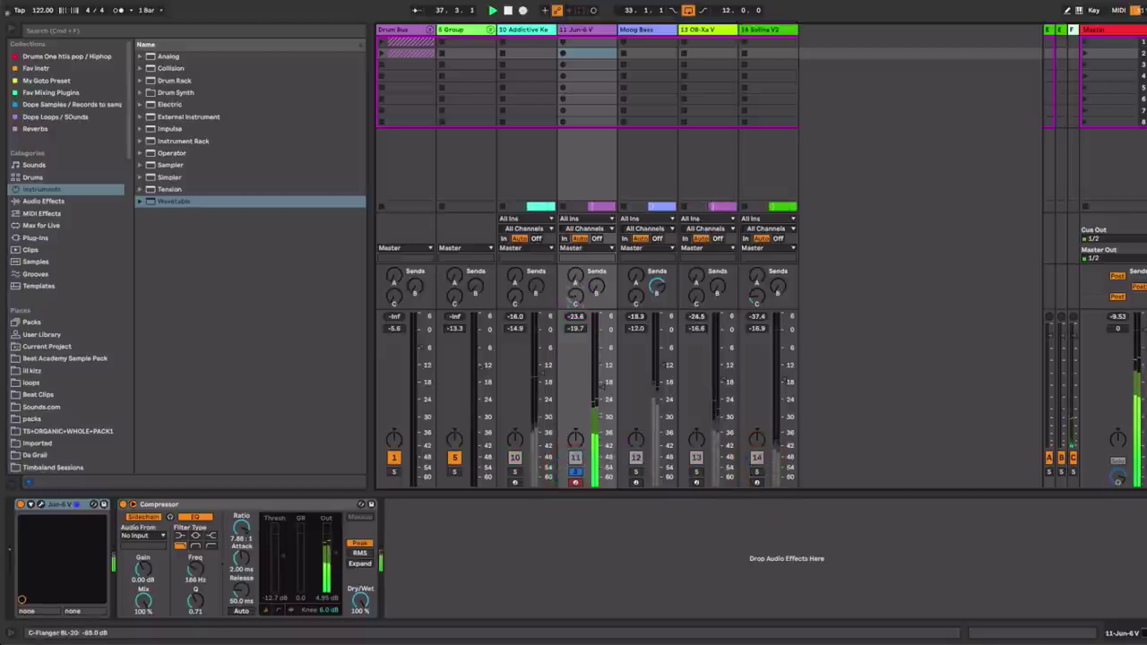
drag(576, 296, 576, 207)
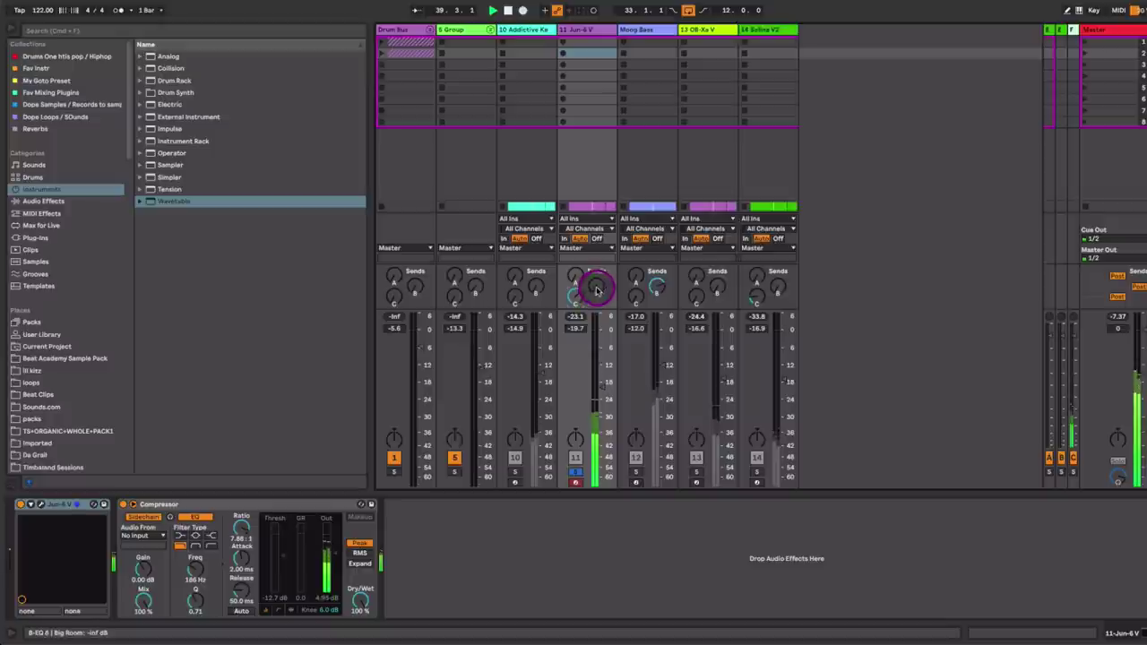
drag(596, 287, 596, 219)
click(576, 471)
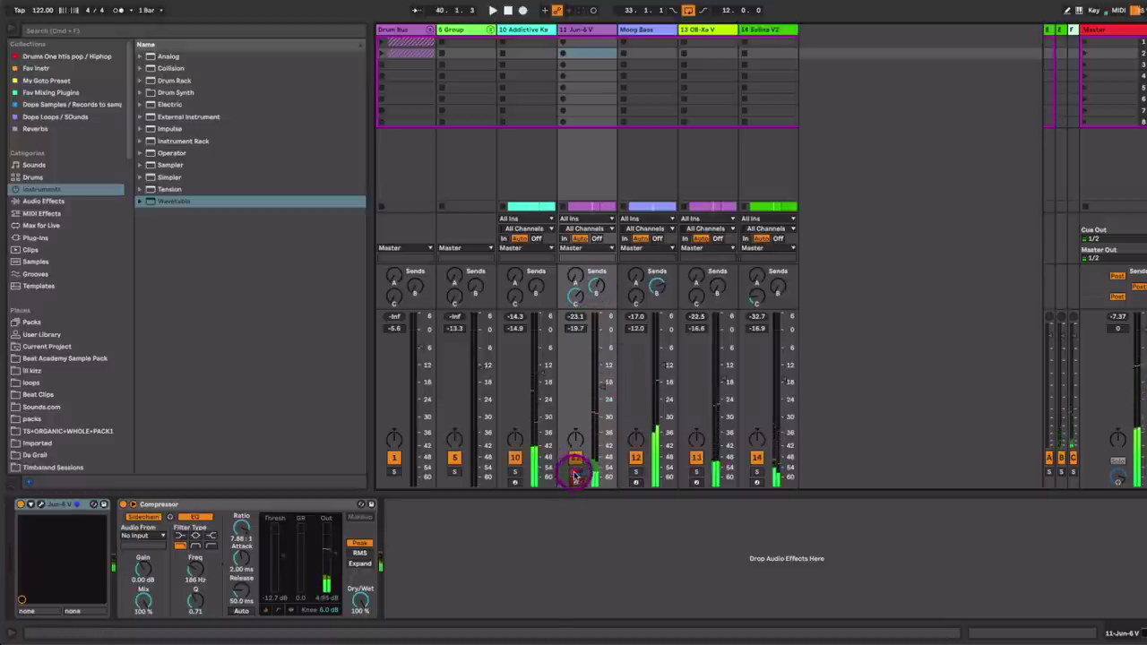
Raise the OB-Xa V track's send to the flanger return C to about -18.7 dB, and play the full beat with its volume at -17.7 dB.
mouse_move(700, 295)
mouse_down()
mouse_move(700, 278)
mouse_move(701, 296)
mouse_up()
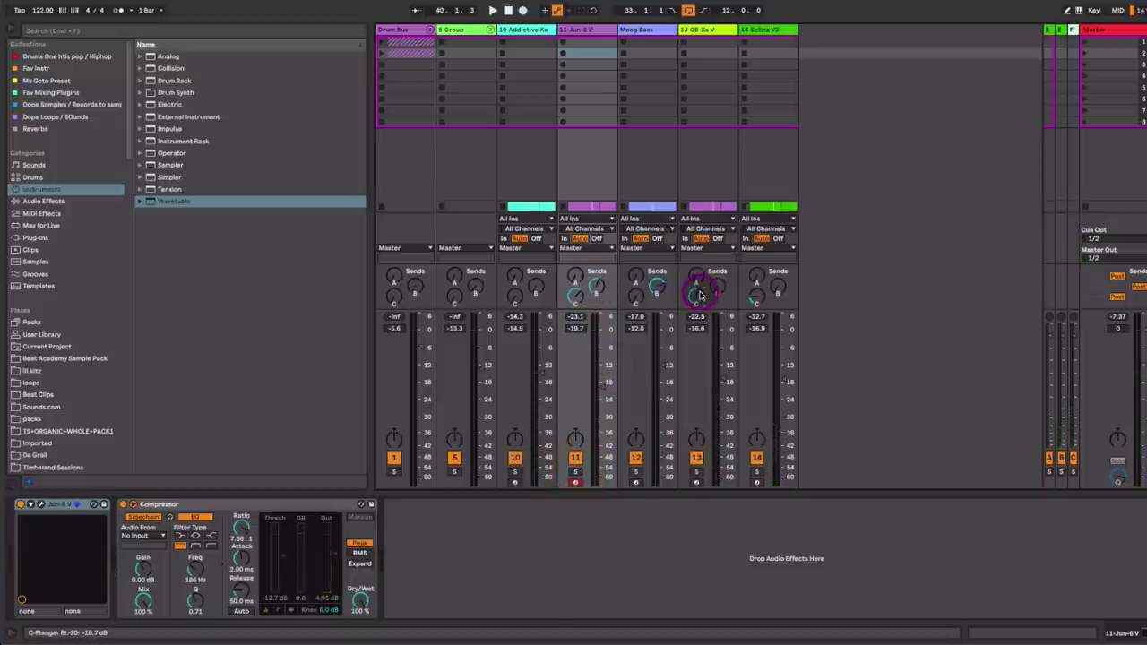
key(space)
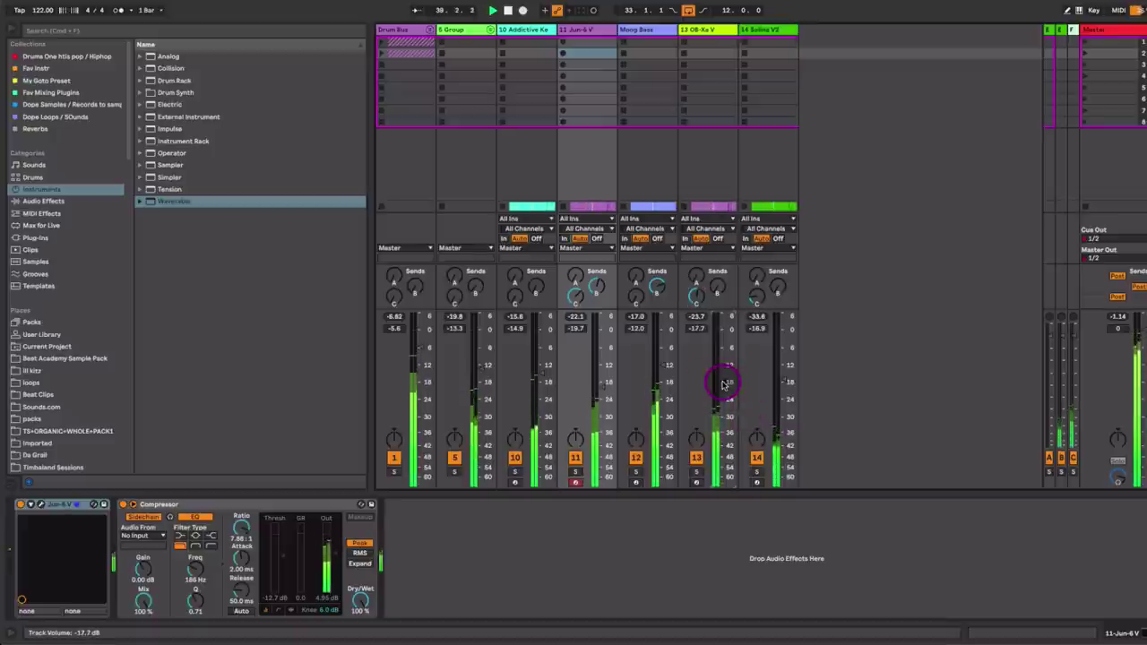
Set the Jun-6 V send to the flanger return C to about -21.8 dB and adjust the OB-Xa V and Solina V2 volumes during playback.
click(578, 299)
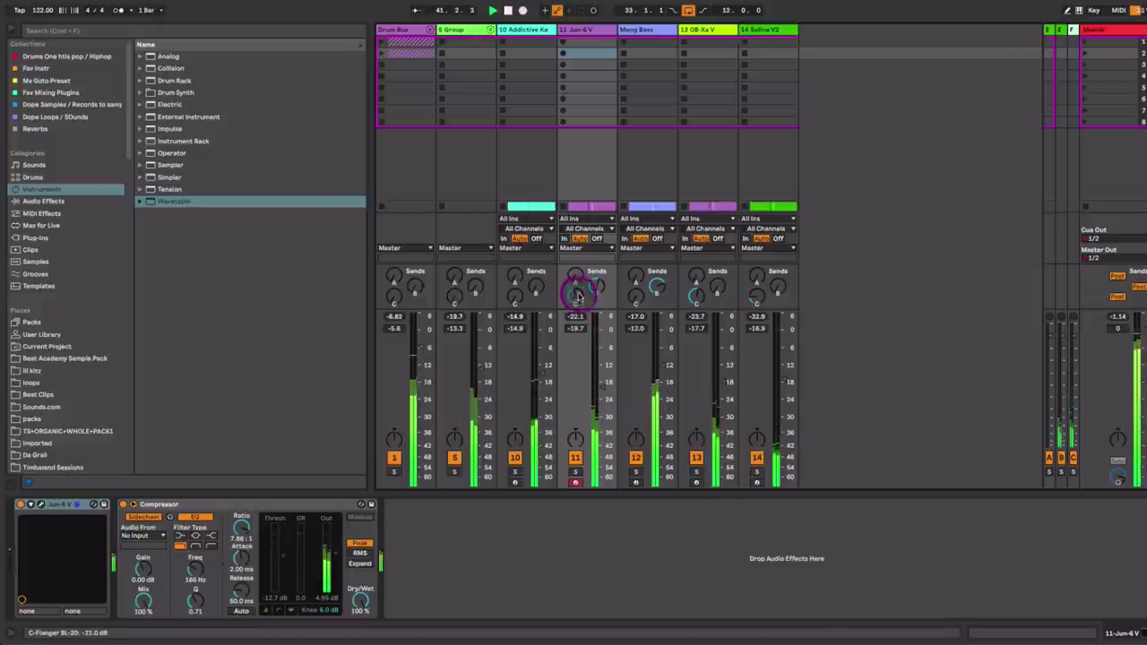
drag(578, 290, 578, 307)
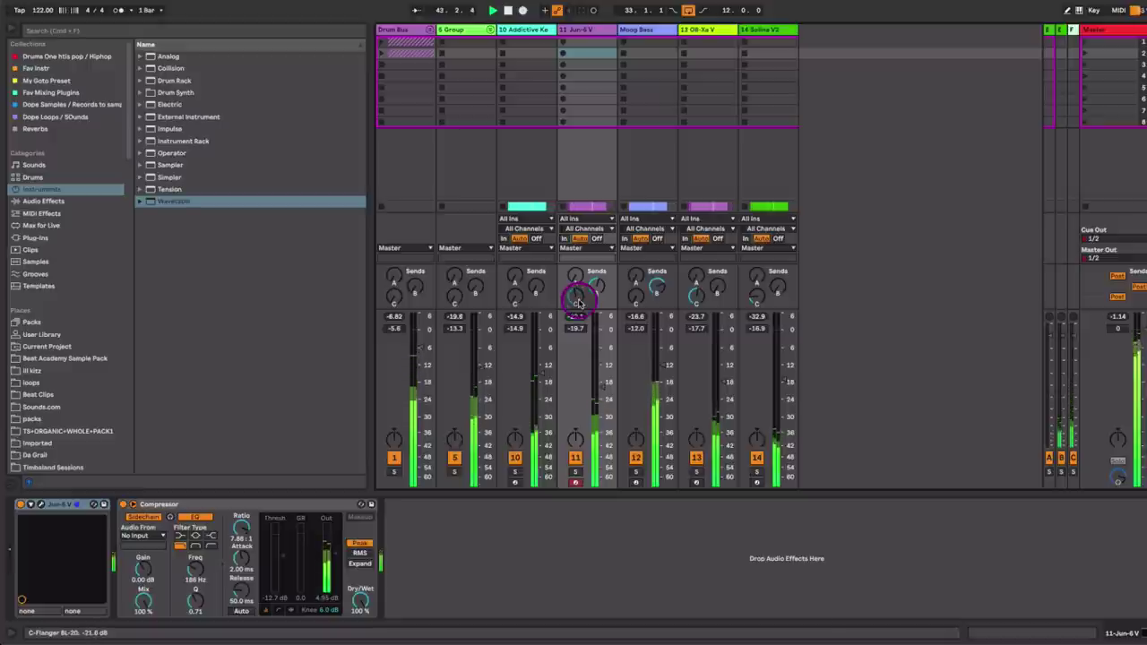
click(730, 360)
click(782, 394)
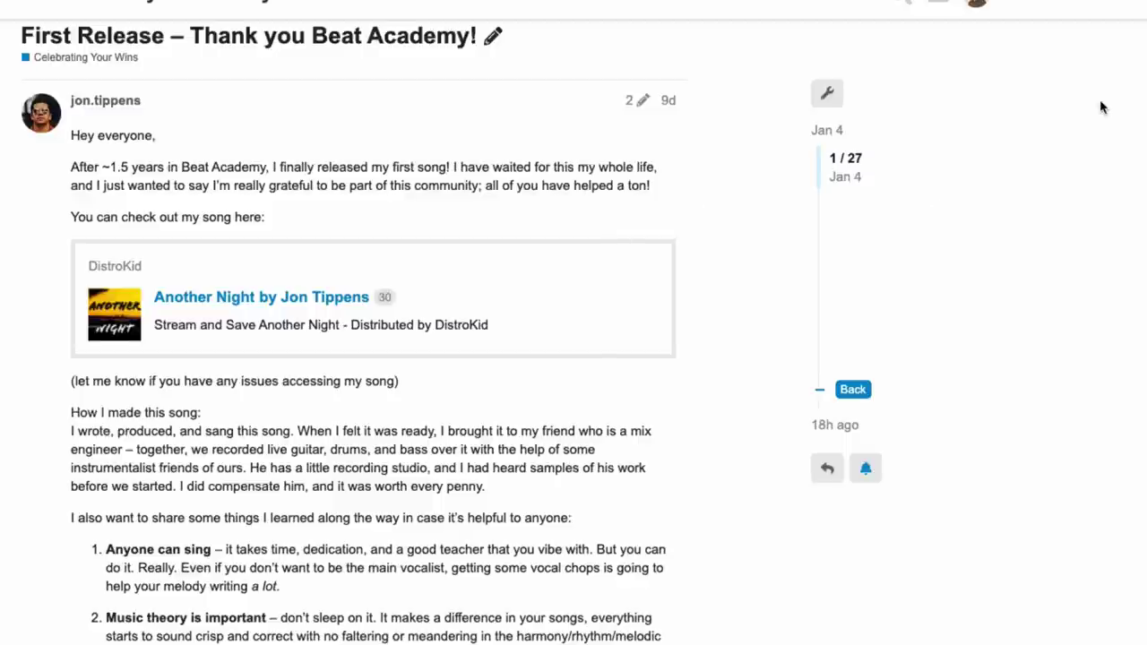
Read through the Beat Academy forum post "First Release – Thank you Beat Academy!" and its replies.
scroll(373, 359, down, 20)
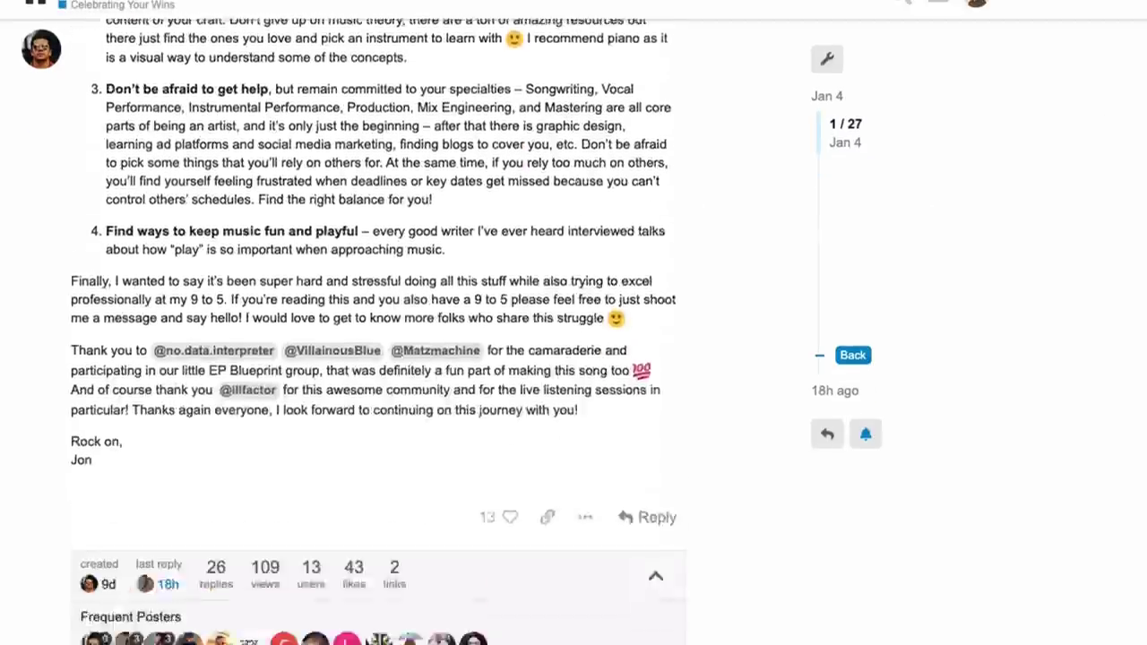
scroll(373, 359, down, 15)
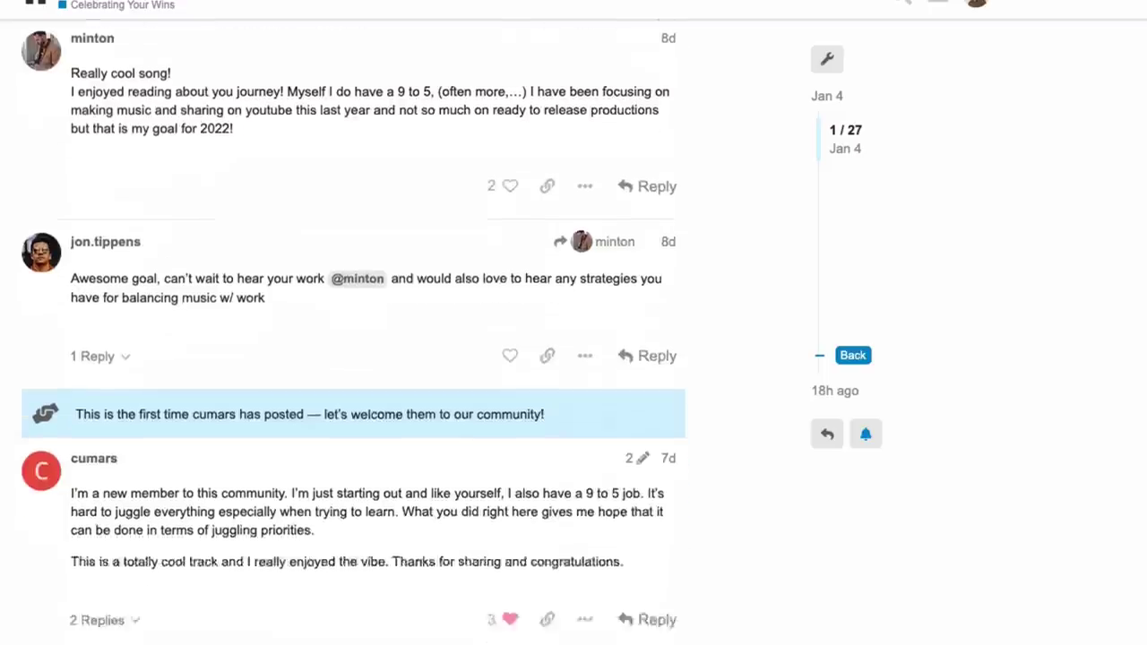
scroll(373, 359, up, 20)
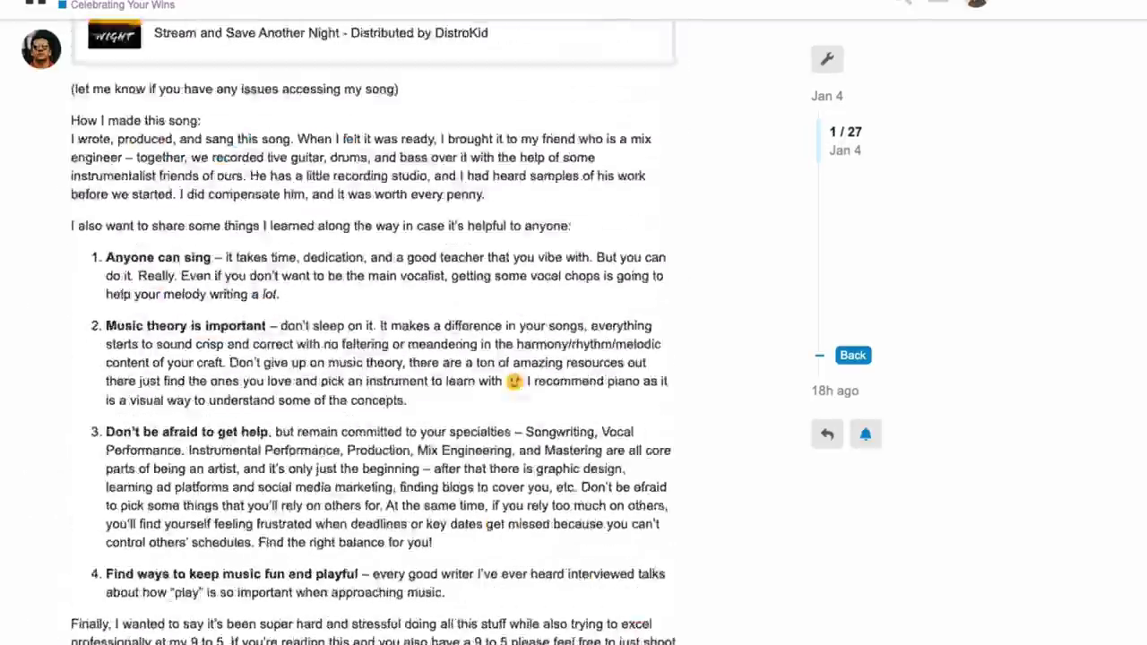